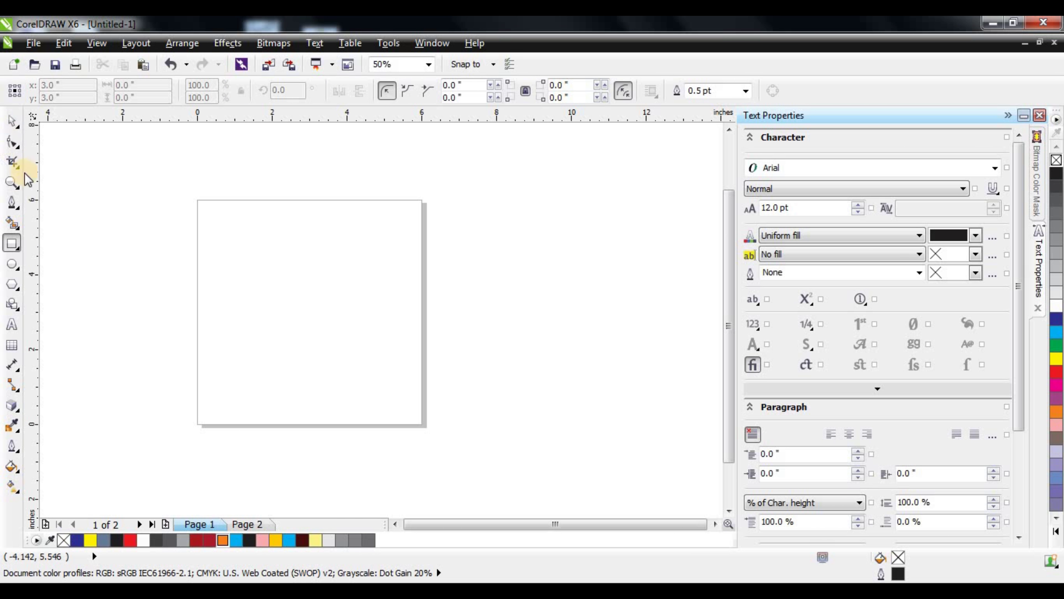
# Step: Type 2022 as artistic text on the page and enlarge it to about 183 pt
pyautogui.click(12, 121)
pyautogui.scroll(-1, 245, 274)
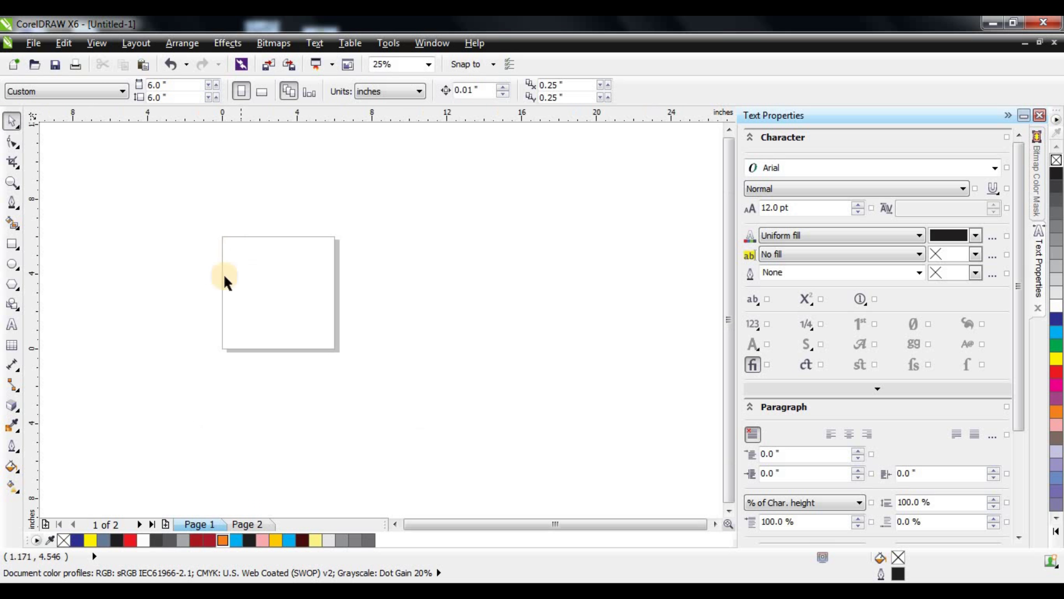
pyautogui.scroll(1, 221, 280)
pyautogui.press('F8')
pyautogui.click(255, 289)
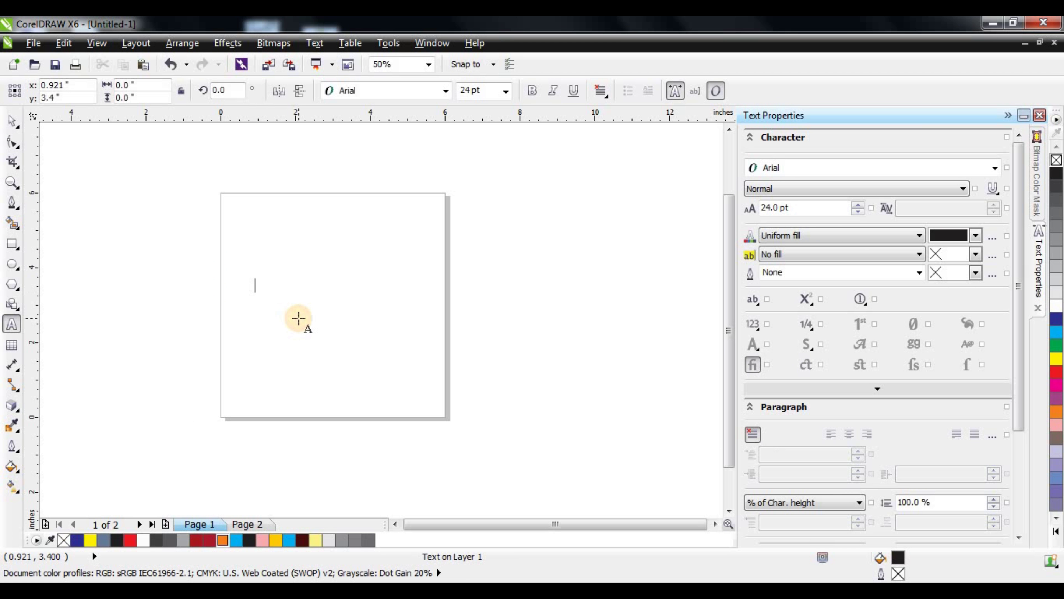
pyautogui.write('2022')
pyautogui.click(12, 121)
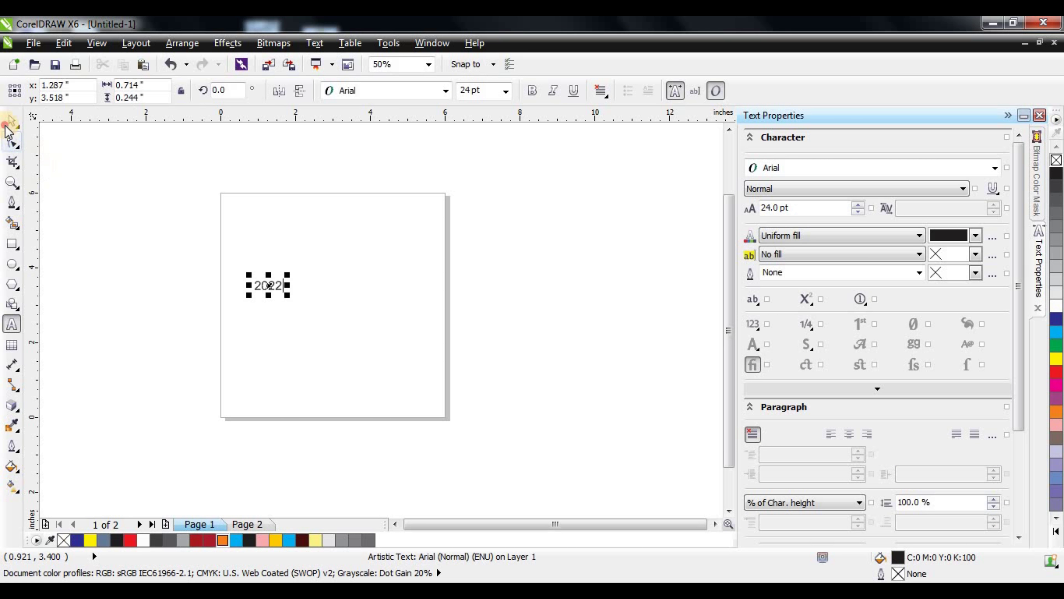
pyautogui.moveTo(288, 298); pyautogui.dragTo(459, 416)
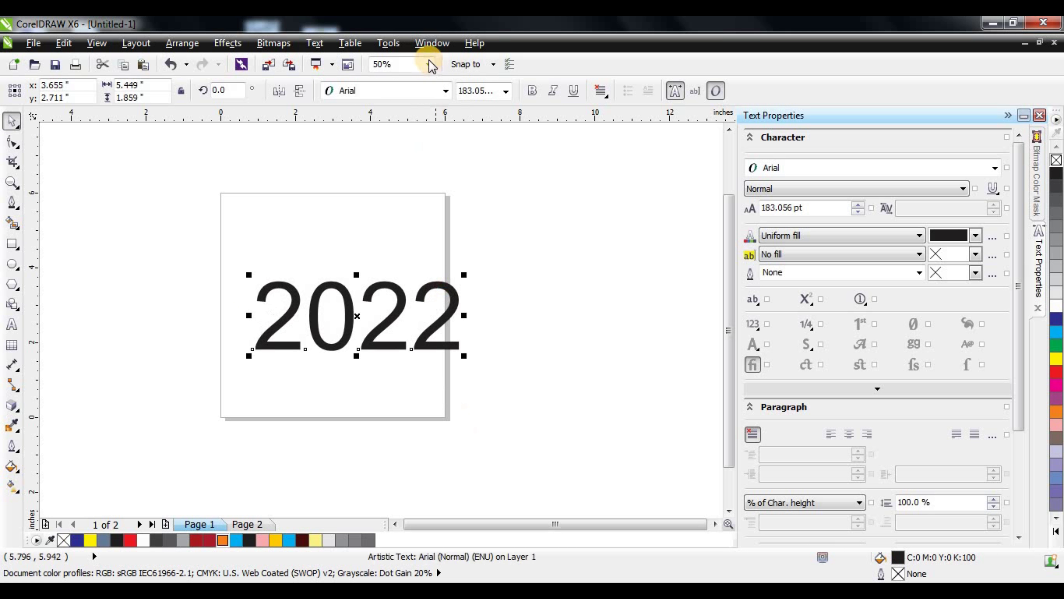
# Step: Set 2022 in Clarendon Blk BT, shrink it to about 5 inches wide, and move it up
pyautogui.click(408, 90)
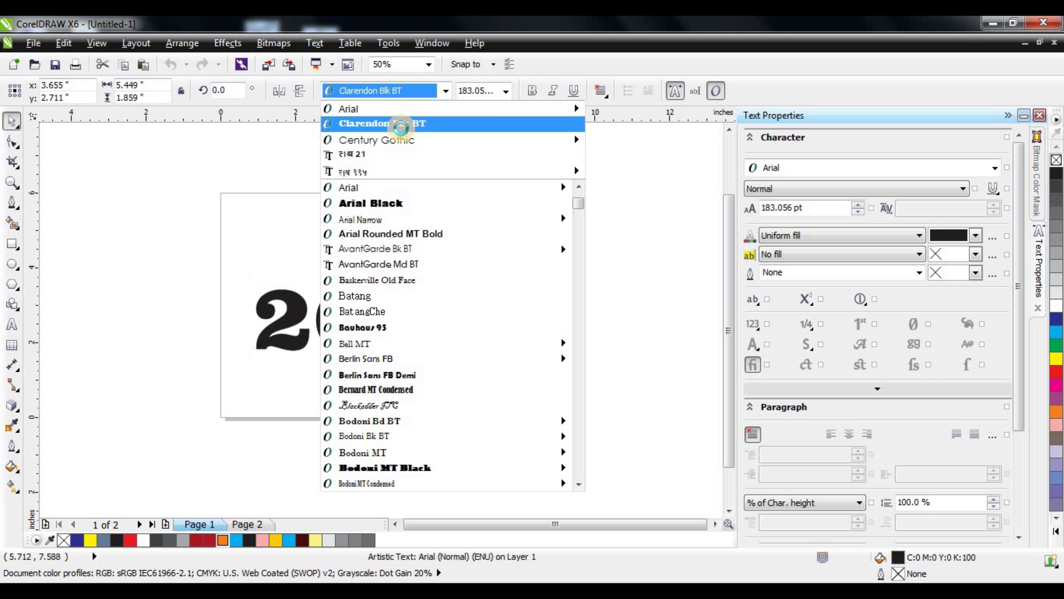
pyautogui.click(403, 125)
pyautogui.moveTo(500, 359); pyautogui.dragTo(446, 340)
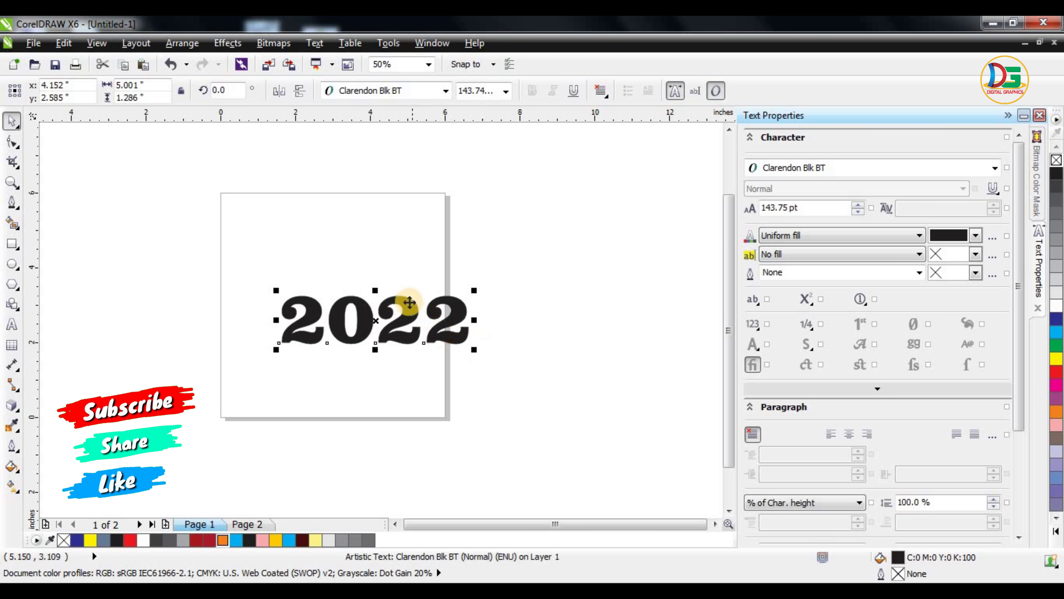
pyautogui.moveTo(408, 305); pyautogui.dragTo(390, 280)
# Step: Raise the 0 and the final 2 above the other digits with the Shape tool
pyautogui.click(11, 145)
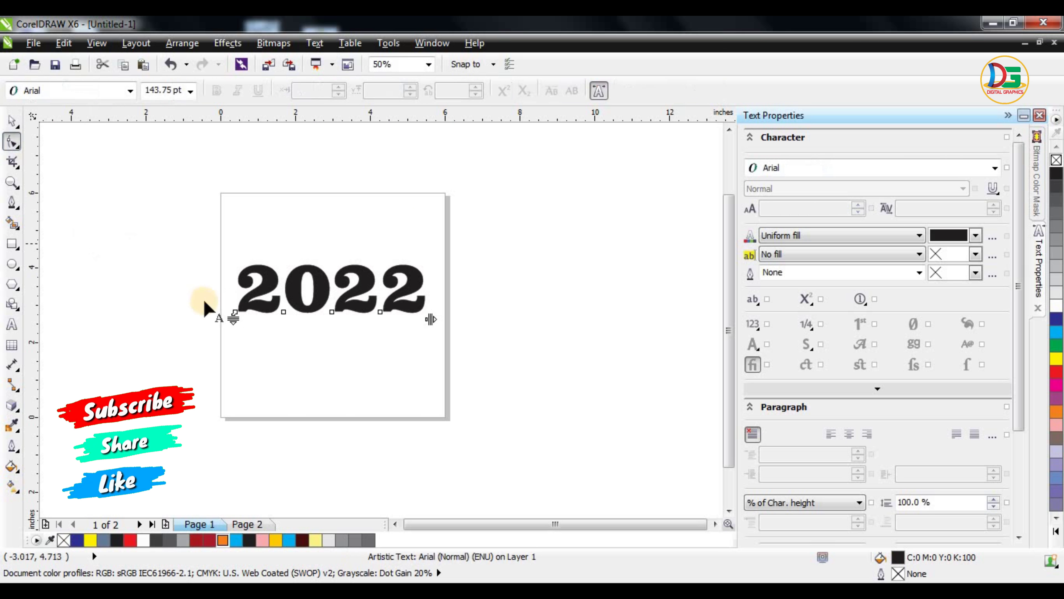
pyautogui.scroll(2, 206, 302)
pyautogui.moveTo(370, 335); pyautogui.dragTo(369, 313)
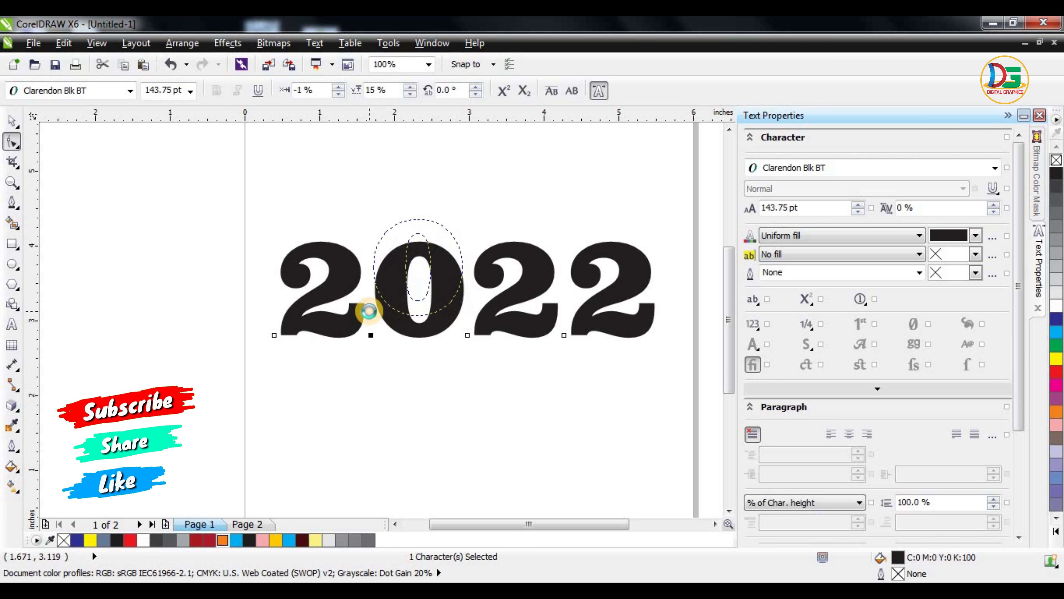
pyautogui.moveTo(564, 335); pyautogui.dragTo(564, 313)
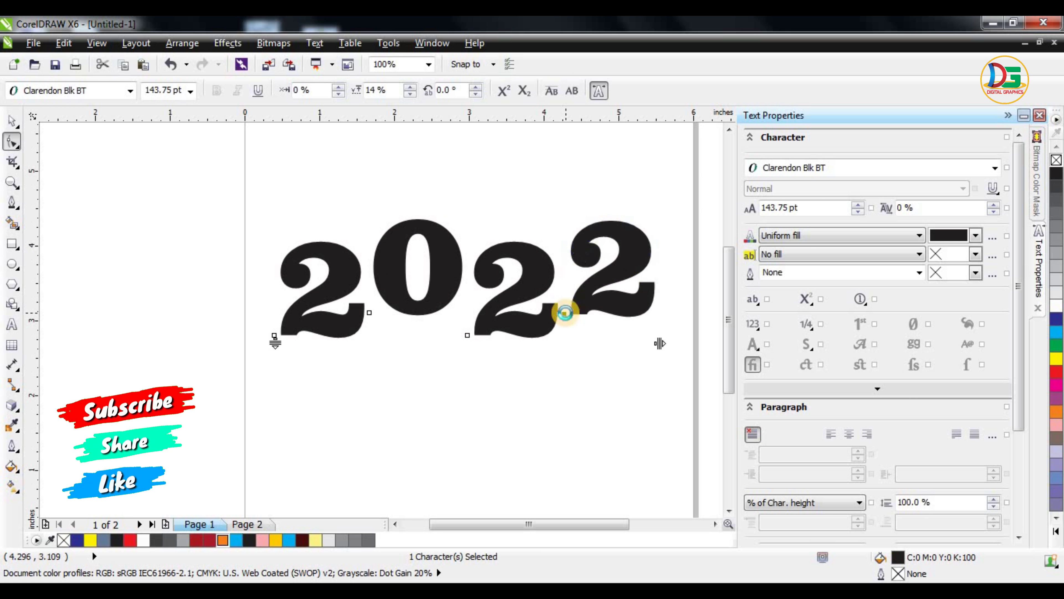
pyautogui.scroll(-2, 282, 238)
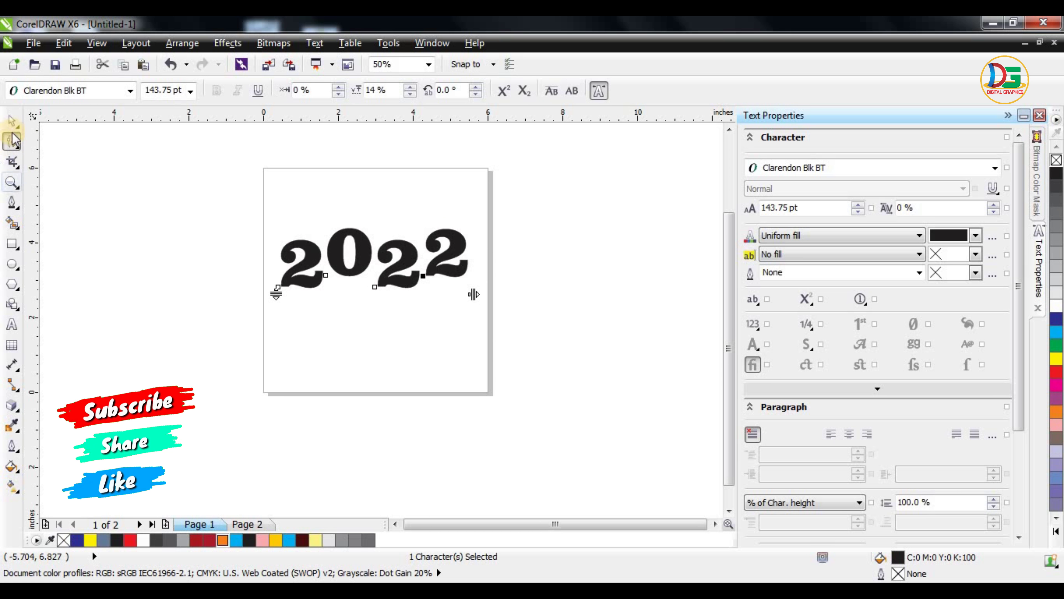
pyautogui.click(12, 122)
pyautogui.click(393, 253)
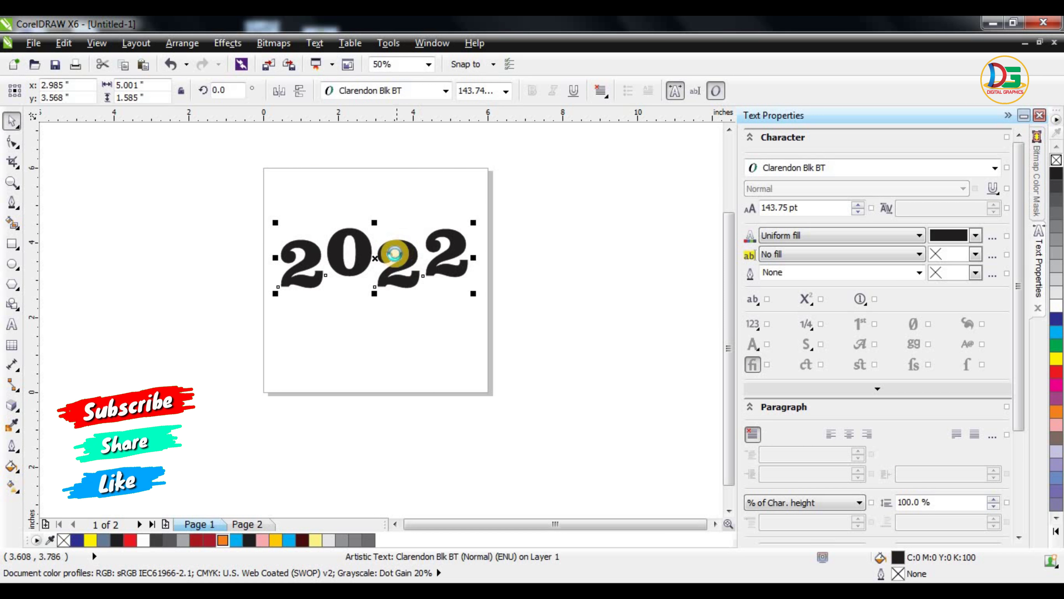
# Step: Give the 2022 text no fill and a black hairline outline
pyautogui.scroll(2, 394, 253)
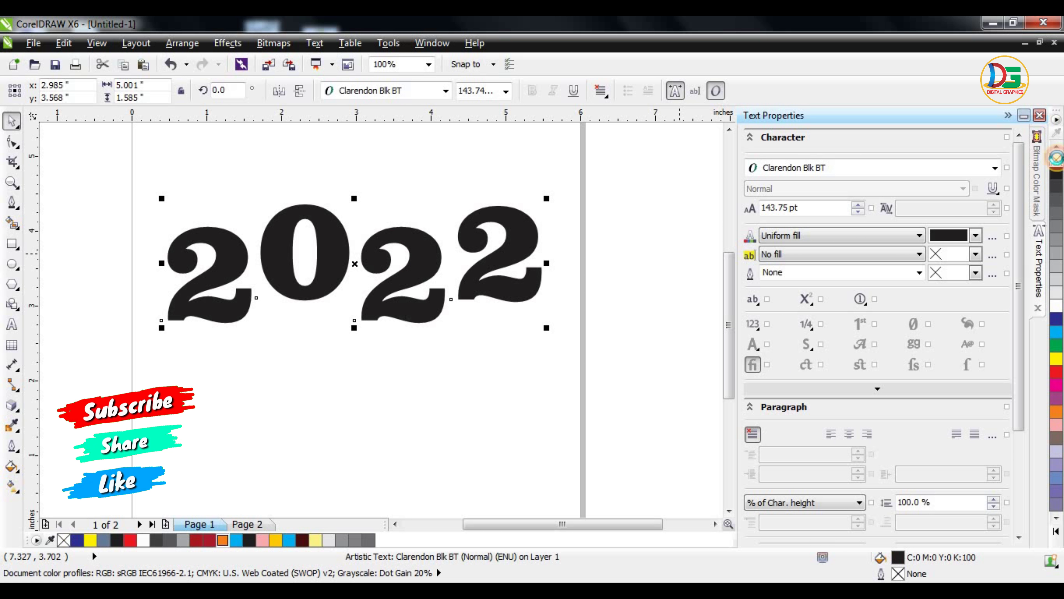
pyautogui.click(1057, 158)
pyautogui.rightClick(1060, 178)
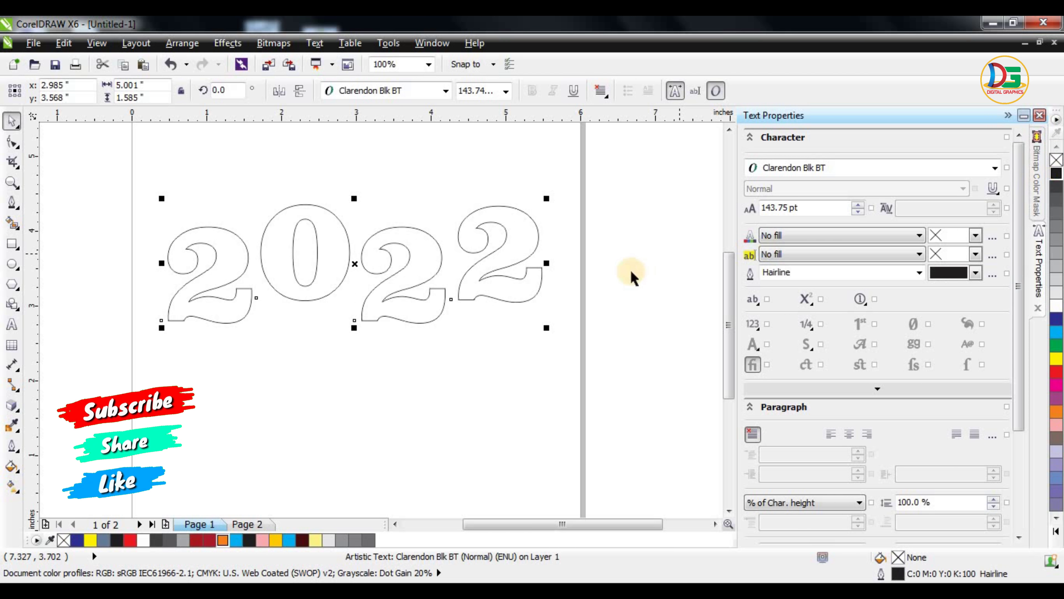
pyautogui.click(630, 278)
# Step: Smart Fill each of the four digits to create separate filled shapes
pyautogui.click(12, 222)
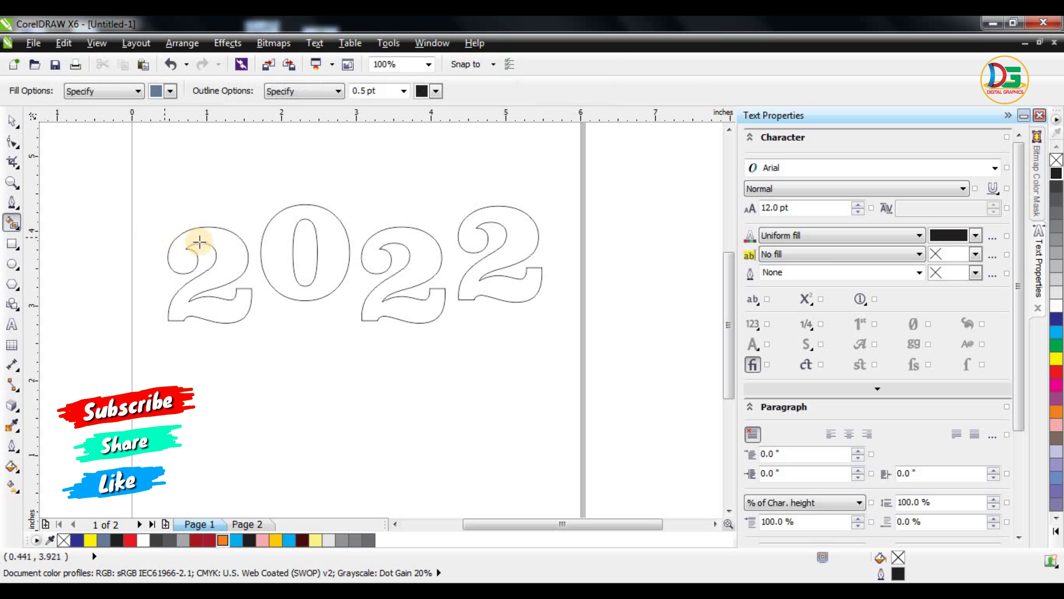
pyautogui.click(198, 242)
pyautogui.click(288, 225)
pyautogui.click(409, 238)
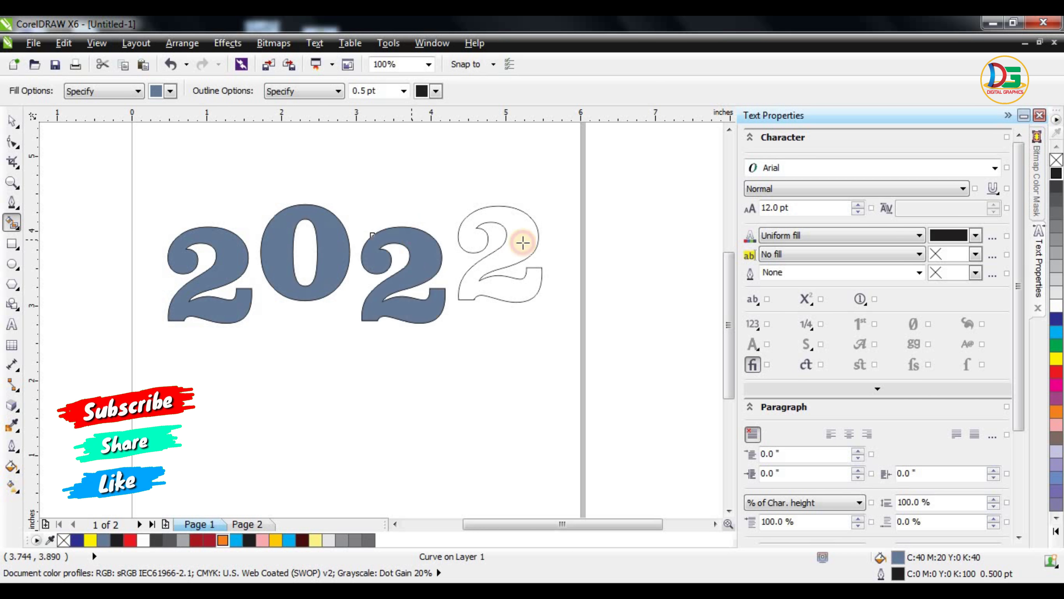
pyautogui.click(515, 236)
pyautogui.click(12, 122)
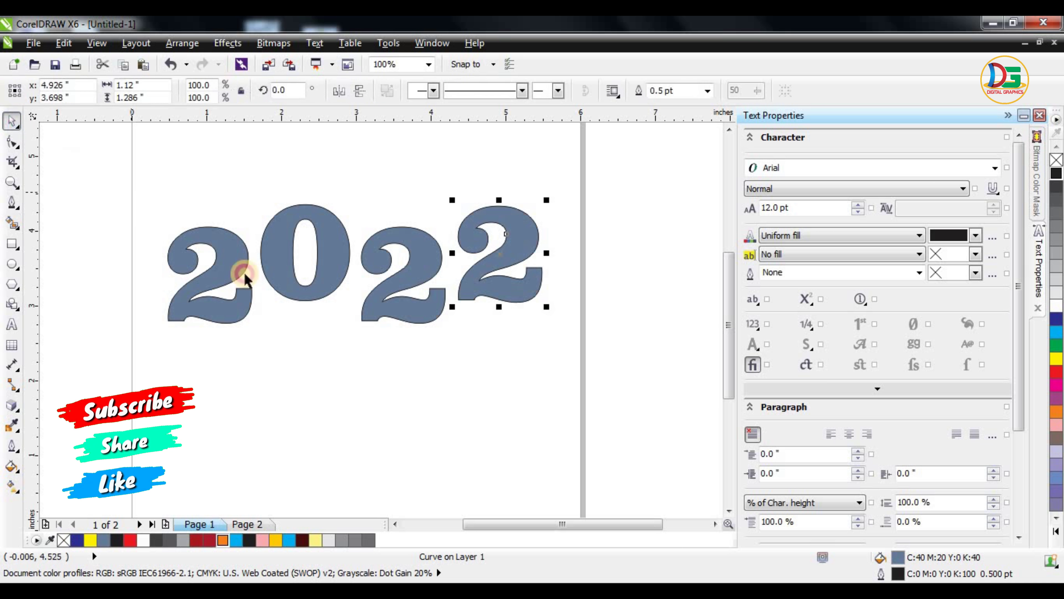
# Step: Move the four filled digit shapes below the text and delete the original 2022 text
pyautogui.moveTo(427, 309); pyautogui.dragTo(427, 415)
pyautogui.hotkey('ctrl', 'z')
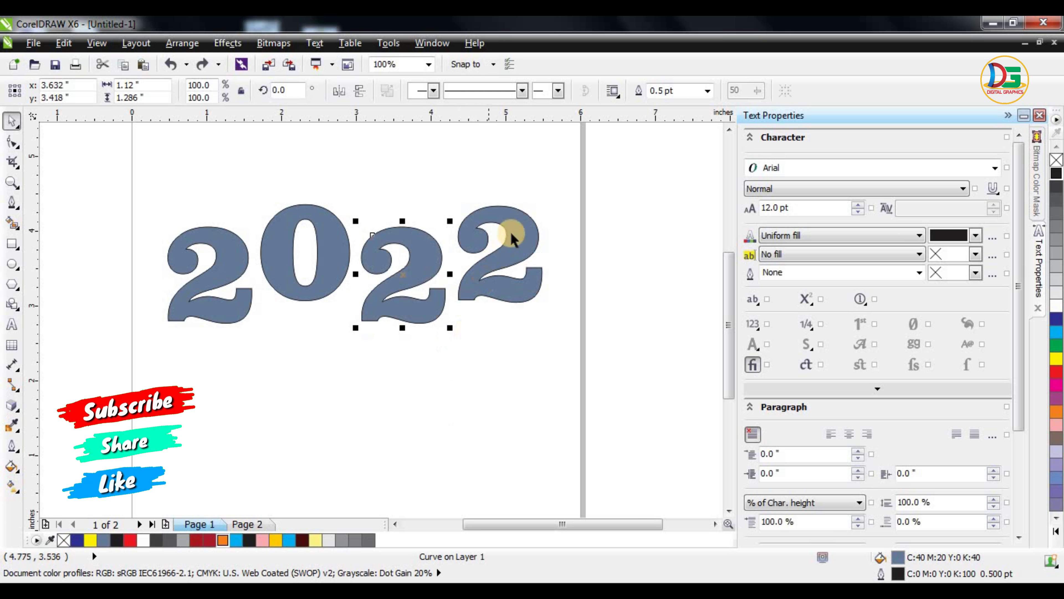
pyautogui.keyDown('shift'); pyautogui.click(511, 233); pyautogui.keyUp('shift')
pyautogui.keyDown('shift'); pyautogui.click(324, 241); pyautogui.keyUp('shift')
pyautogui.keyDown('shift'); pyautogui.click(217, 253); pyautogui.keyUp('shift')
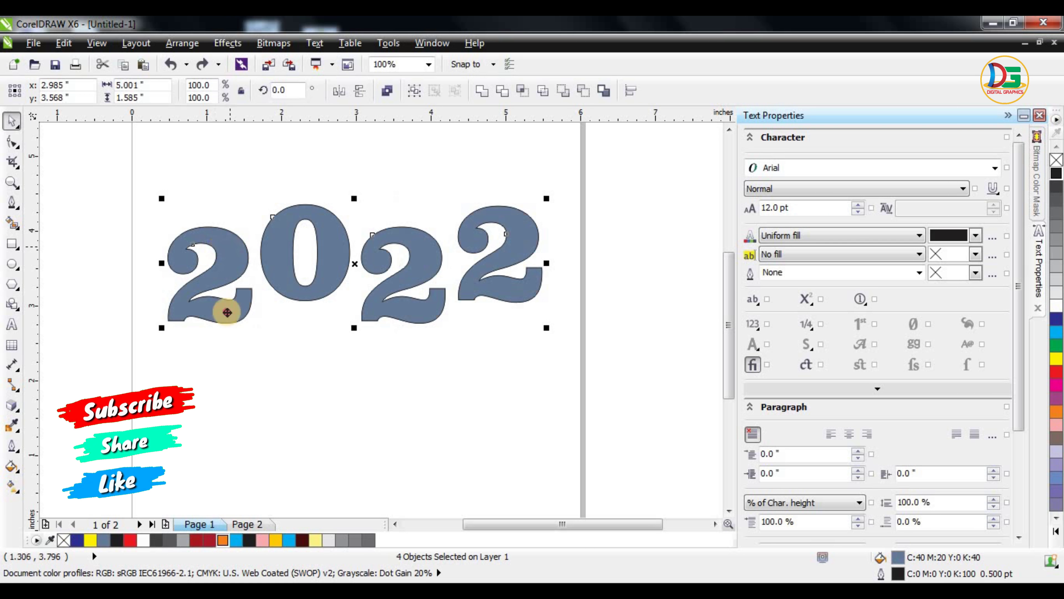
pyautogui.moveTo(217, 254); pyautogui.dragTo(217, 442)
pyautogui.press('Tab')
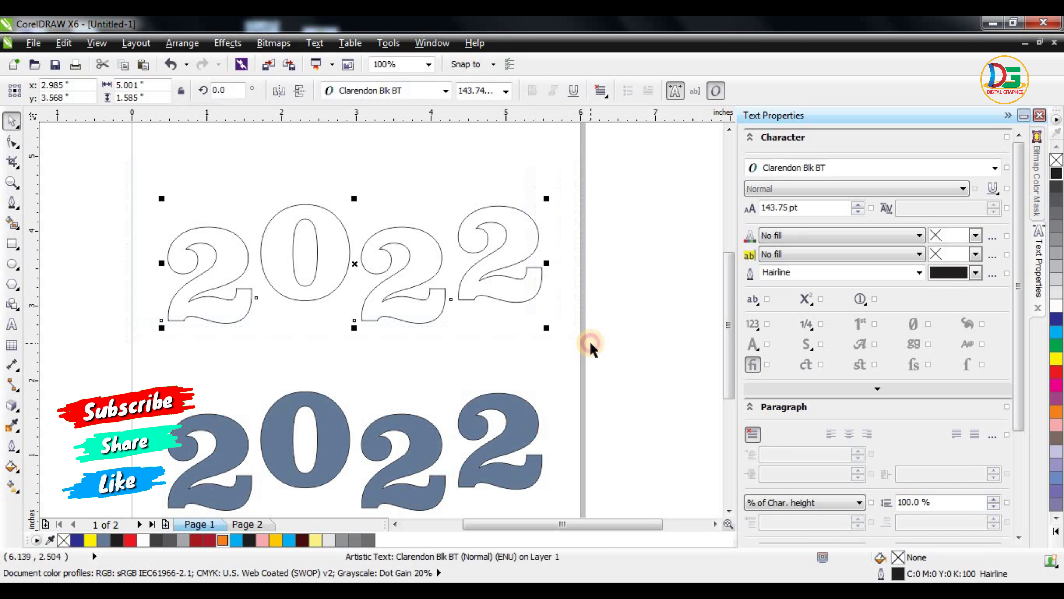
pyautogui.press('Delete')
pyautogui.scroll(-2, 439, 285)
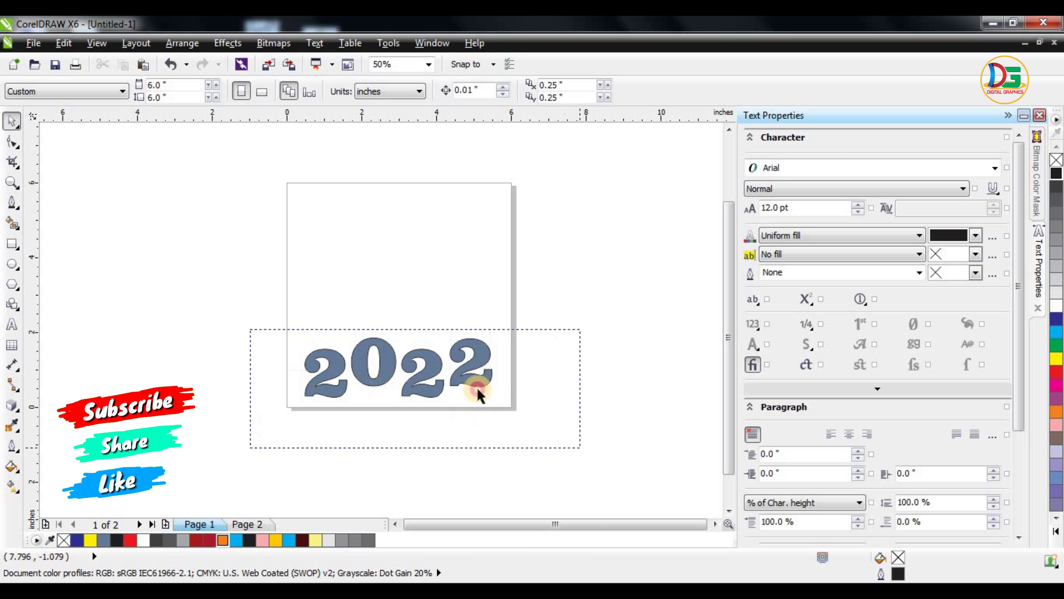
# Step: Move the four digit shapes back, remove their fill, and group them
pyautogui.moveTo(272, 340); pyautogui.dragTo(502, 441)
pyautogui.moveTo(470, 376); pyautogui.dragTo(469, 289)
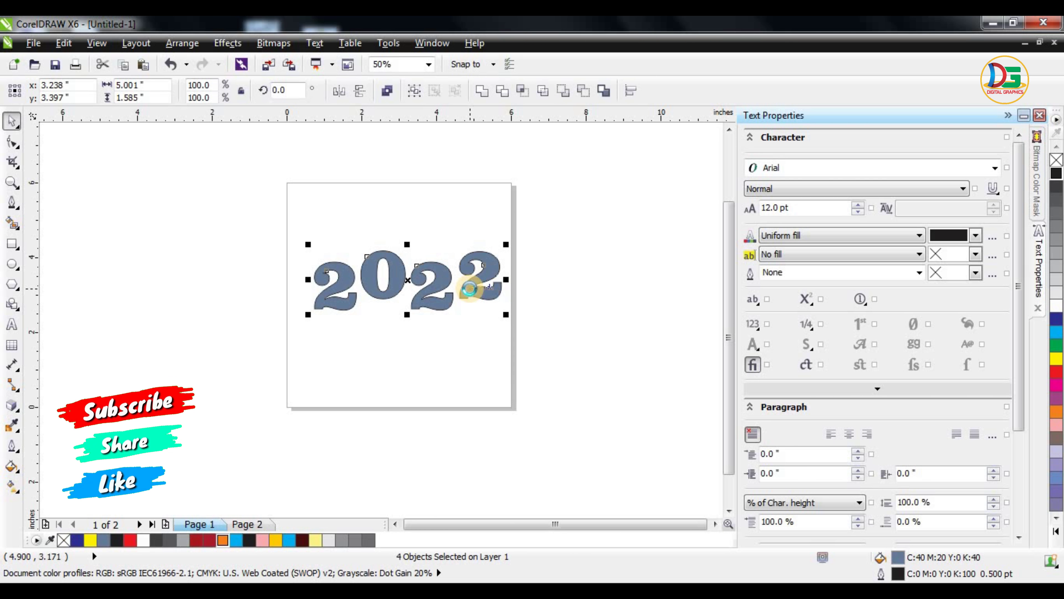
pyautogui.click(1056, 160)
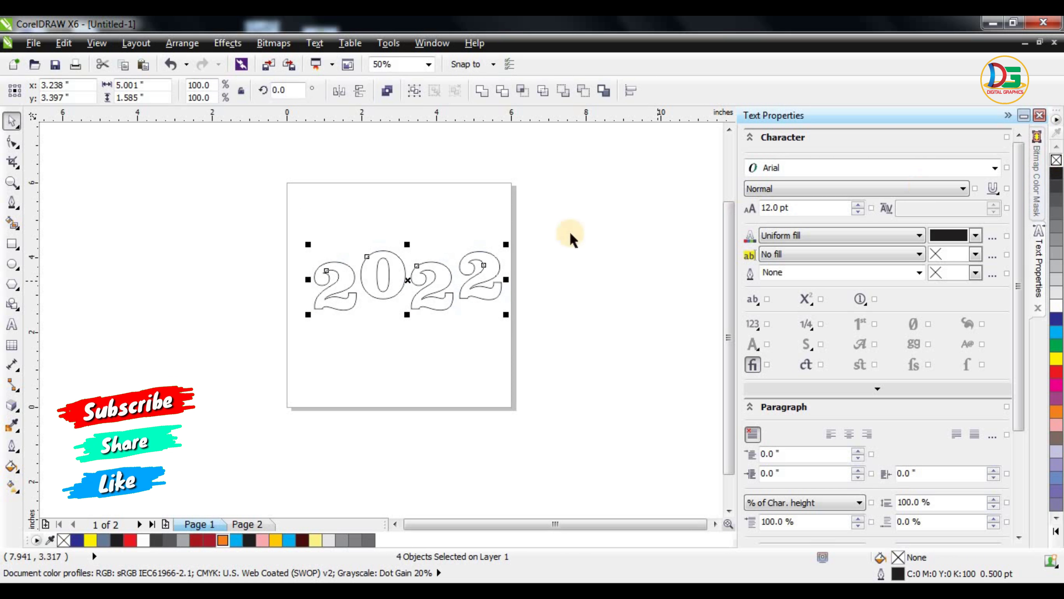
pyautogui.hotkey('ctrl', 'g')
pyautogui.scroll(2, 428, 249)
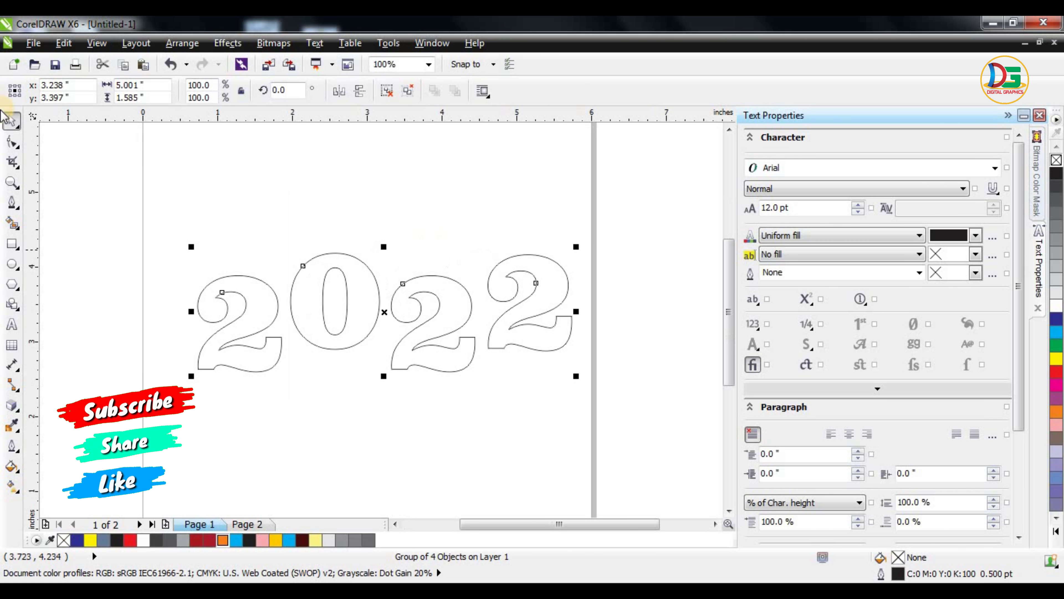
# Step: Apply an extrusion preset to the 2022 group and pull its vanishing point closer
pyautogui.click(8, 405)
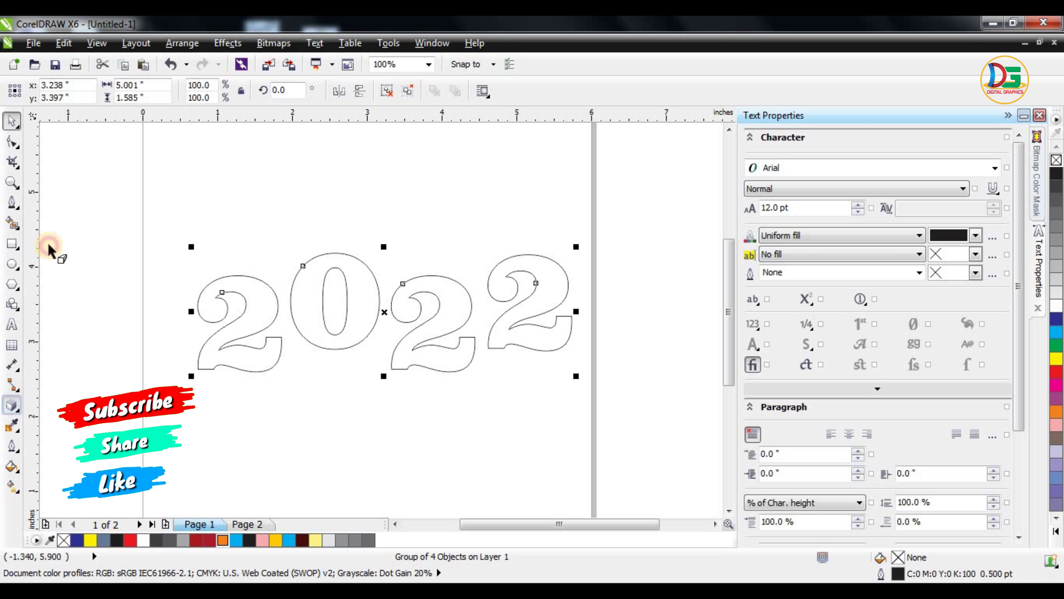
pyautogui.click(50, 91)
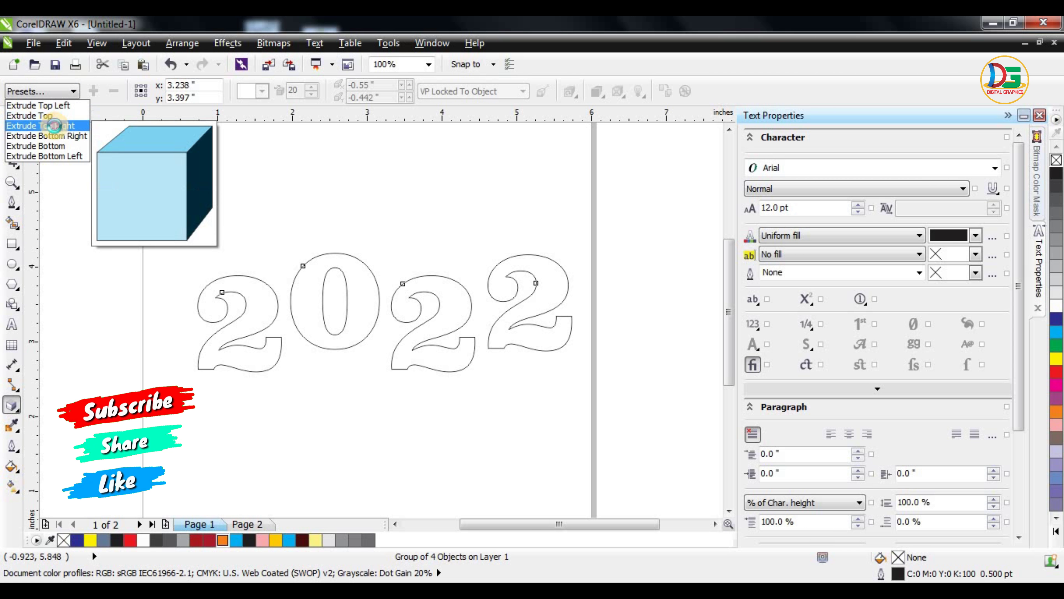
pyautogui.click(54, 126)
pyautogui.scroll(-1, 487, 209)
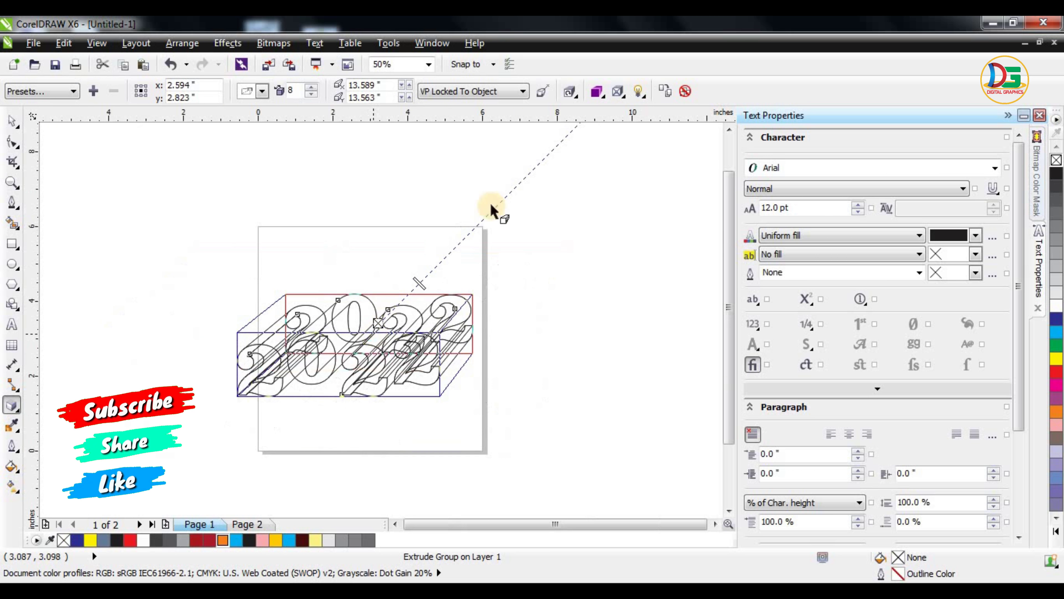
pyautogui.scroll(-2, 475, 220)
pyautogui.scroll(-2, 511, 202)
pyautogui.scroll(2, 520, 190)
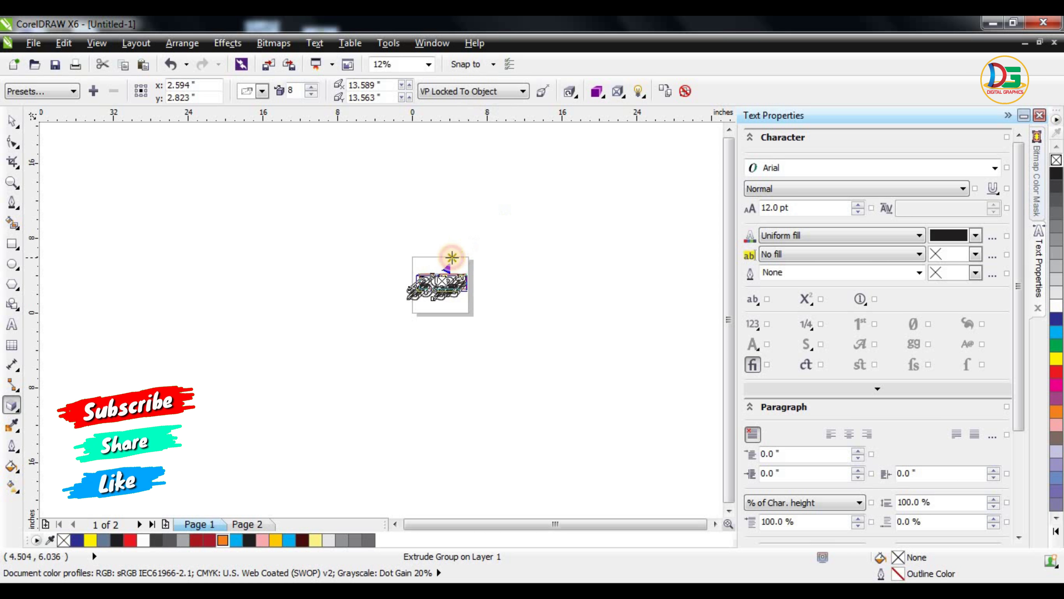
pyautogui.moveTo(558, 163); pyautogui.dragTo(451, 258)
pyautogui.scroll(1, 451, 257)
pyautogui.scroll(2, 446, 272)
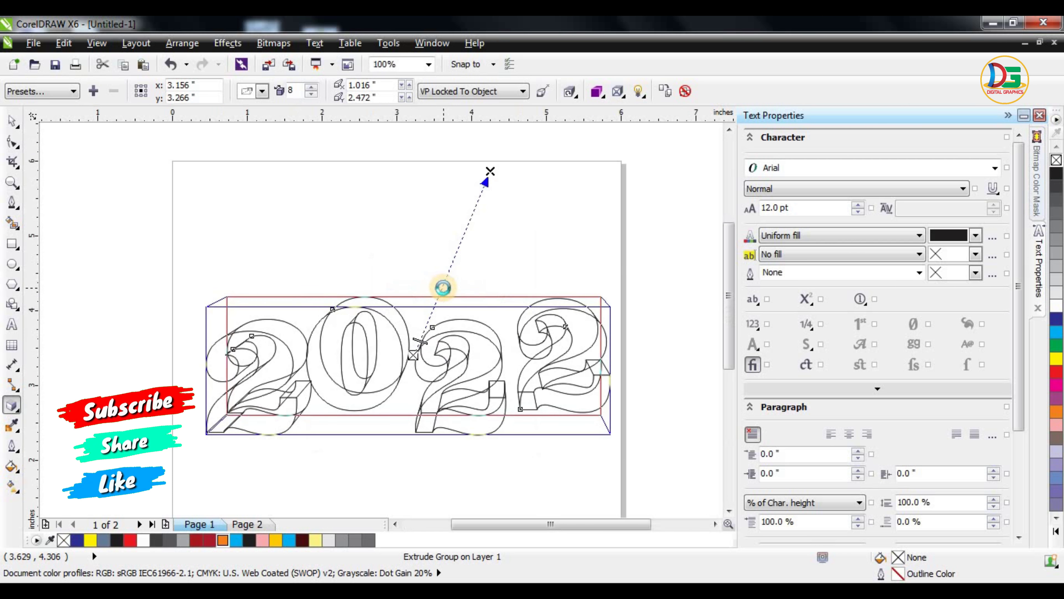
pyautogui.moveTo(490, 172); pyautogui.dragTo(443, 256)
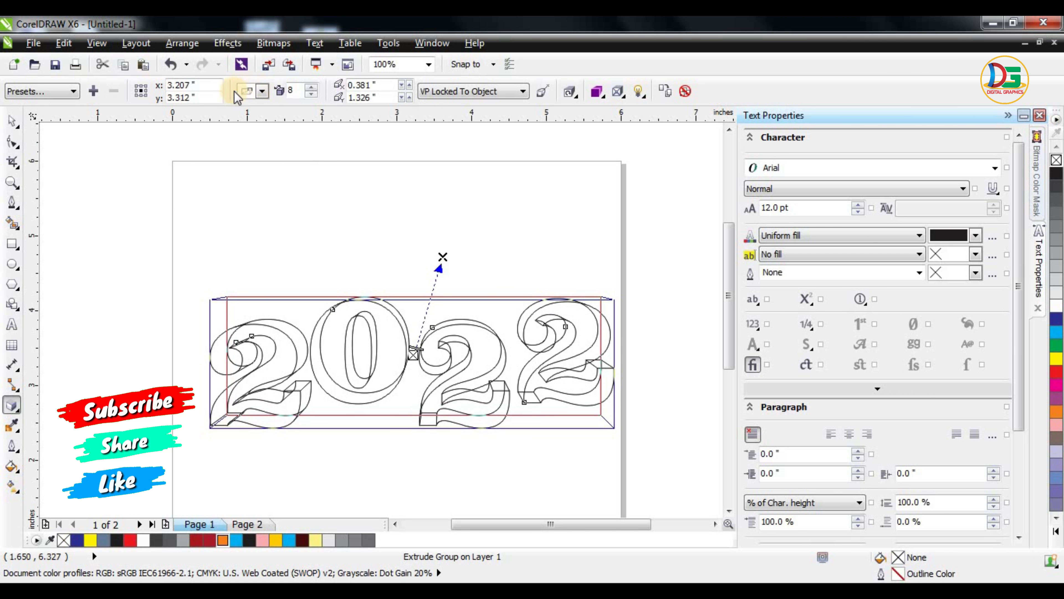
# Step: Switch to a different extrusion type and reposition the vanishing point near the 0/2 junction
pyautogui.click(263, 91)
pyautogui.click(274, 138)
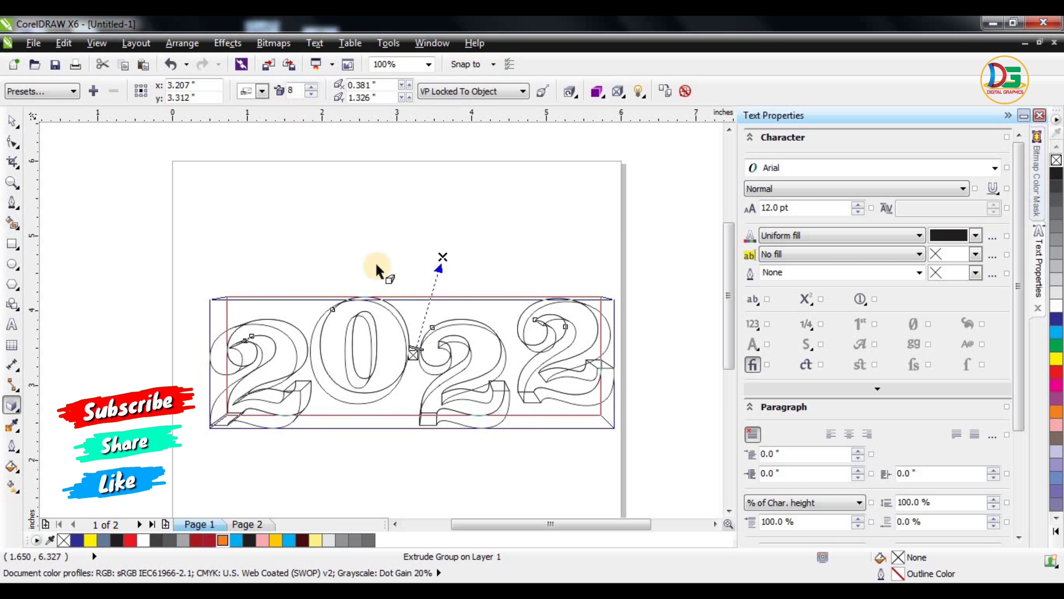
pyautogui.click(443, 258)
pyautogui.moveTo(443, 255); pyautogui.dragTo(422, 316)
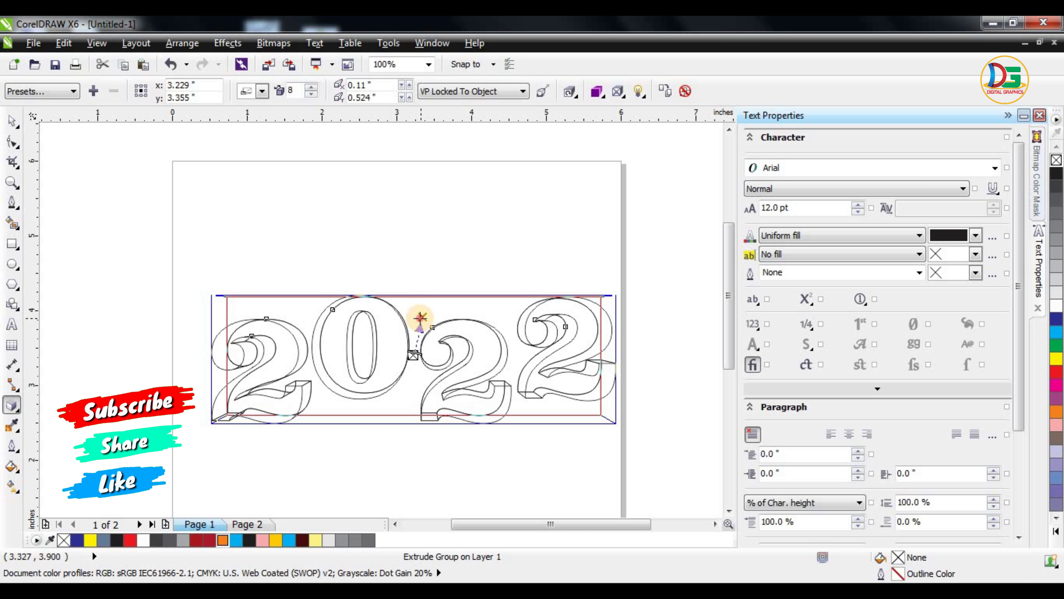
pyautogui.moveTo(420, 317); pyautogui.dragTo(412, 291)
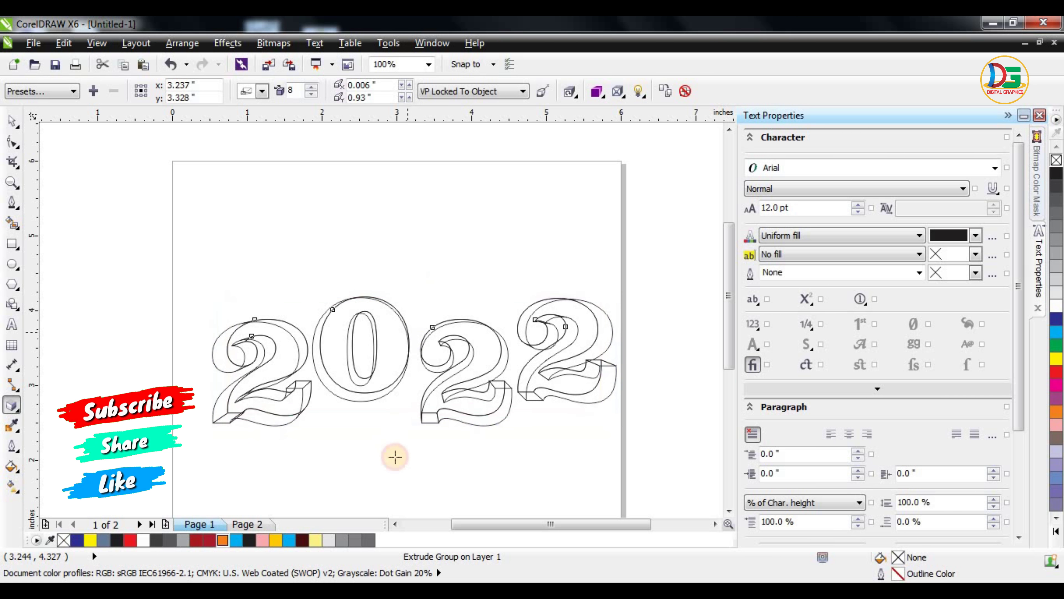
pyautogui.moveTo(394, 456)
pyautogui.mouseDown()
pyautogui.moveTo(403, 472)
pyautogui.moveTo(419, 275)
pyautogui.mouseUp()
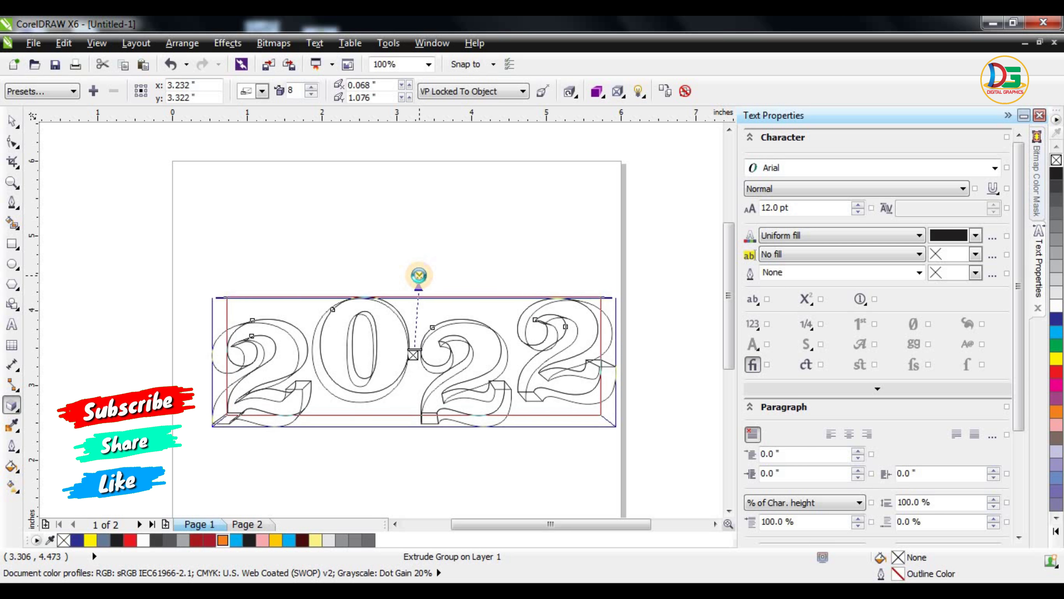
pyautogui.click(19, 122)
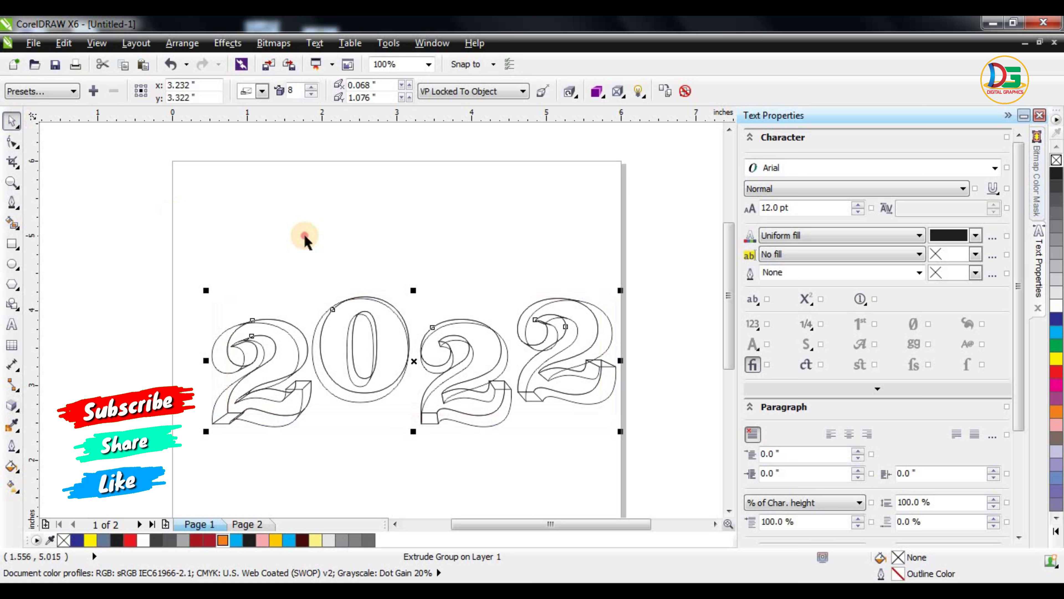
# Step: Move the 2022 extrusion higher on the page
pyautogui.rightClick(380, 373)
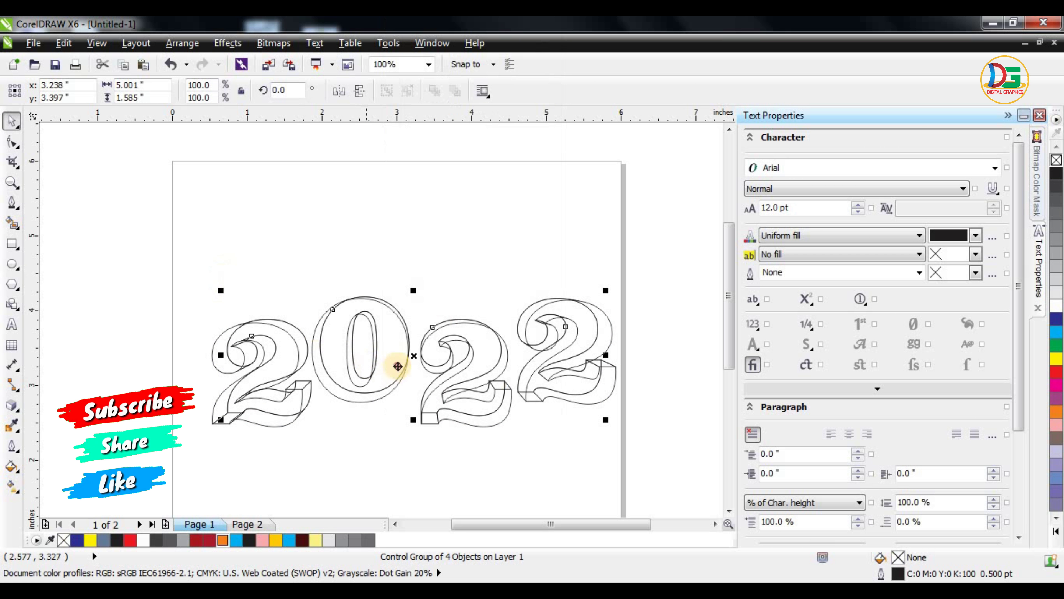
pyautogui.moveTo(397, 373); pyautogui.dragTo(398, 308)
pyautogui.rightClick(398, 308)
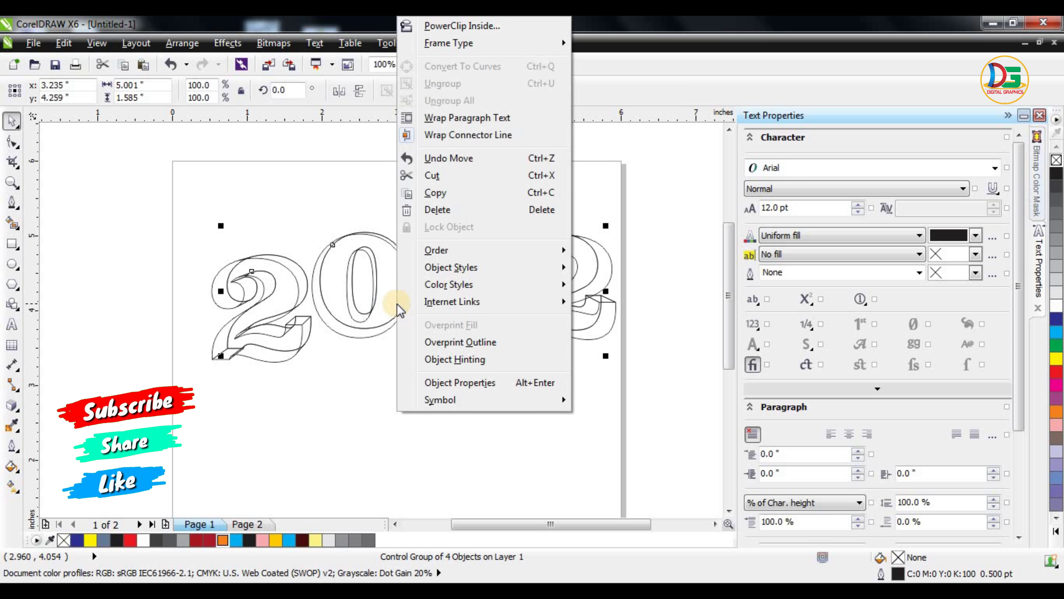
pyautogui.click(182, 42)
pyautogui.click(134, 235)
pyautogui.click(375, 409)
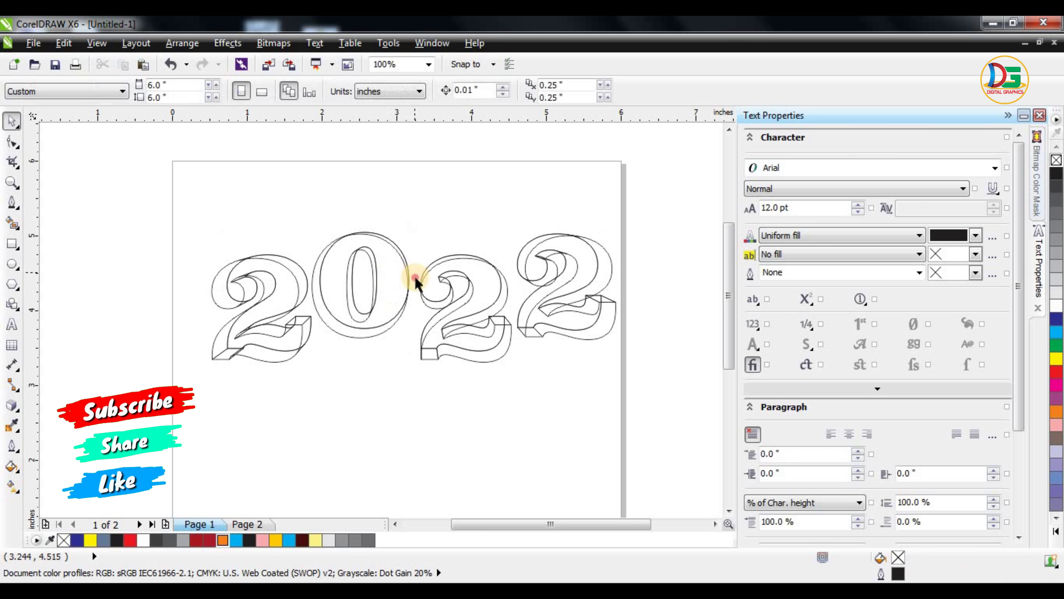
pyautogui.click(405, 301)
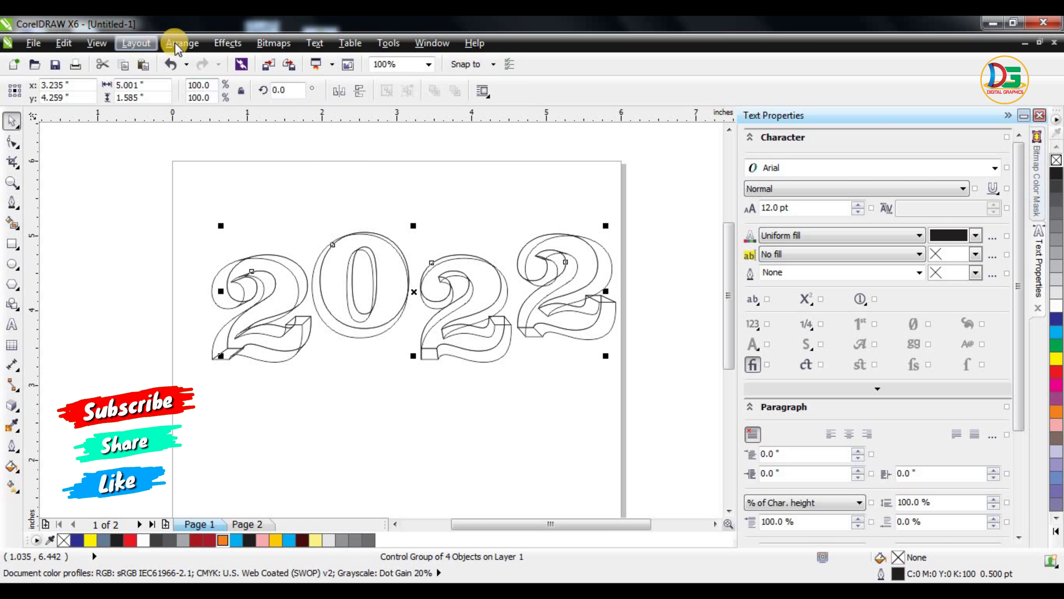
pyautogui.click(182, 43)
pyautogui.click(120, 155)
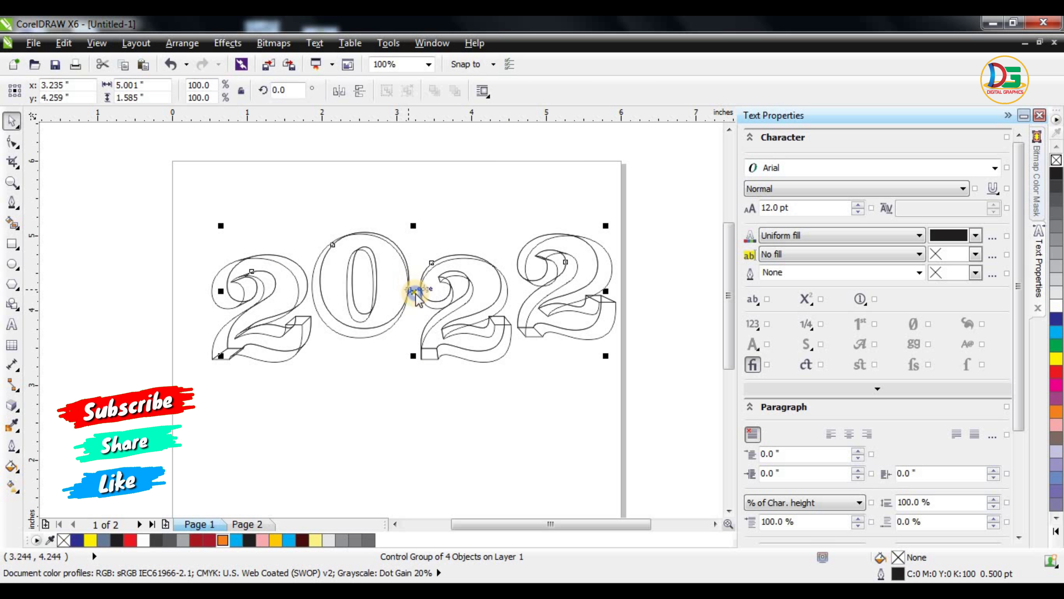
pyautogui.rightClick(415, 293)
pyautogui.click(358, 190)
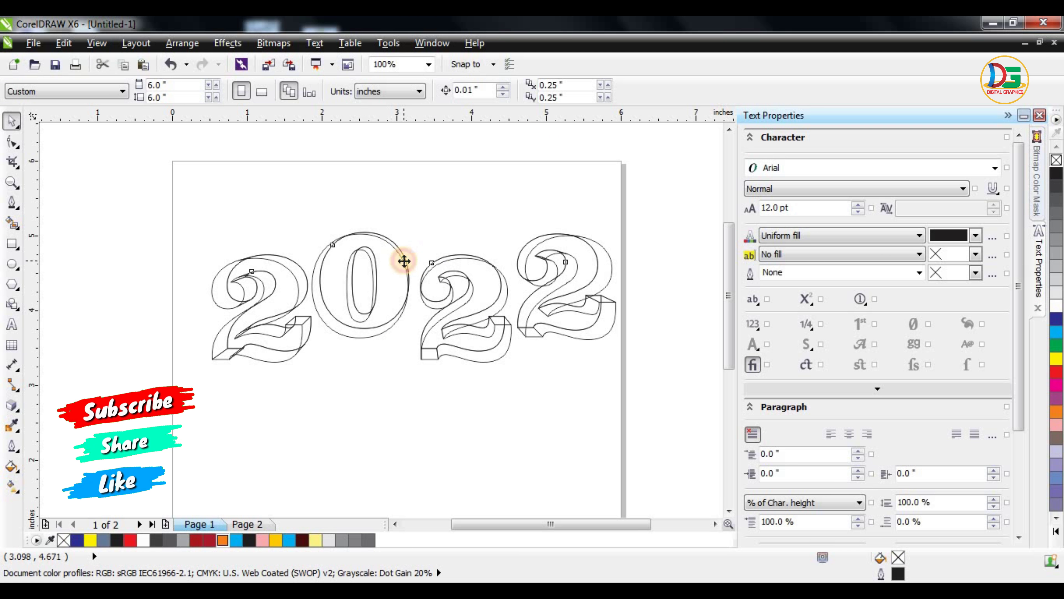
# Step: Break the extrude group apart and delete the extra lower 2022 copy
pyautogui.doubleClick(404, 261)
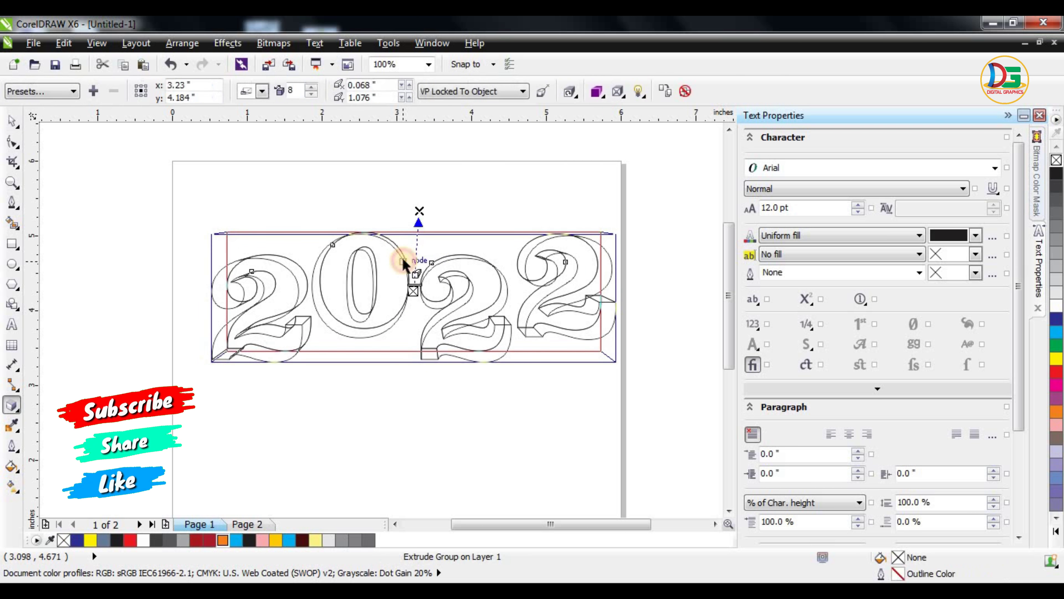
pyautogui.click(181, 42)
pyautogui.click(203, 217)
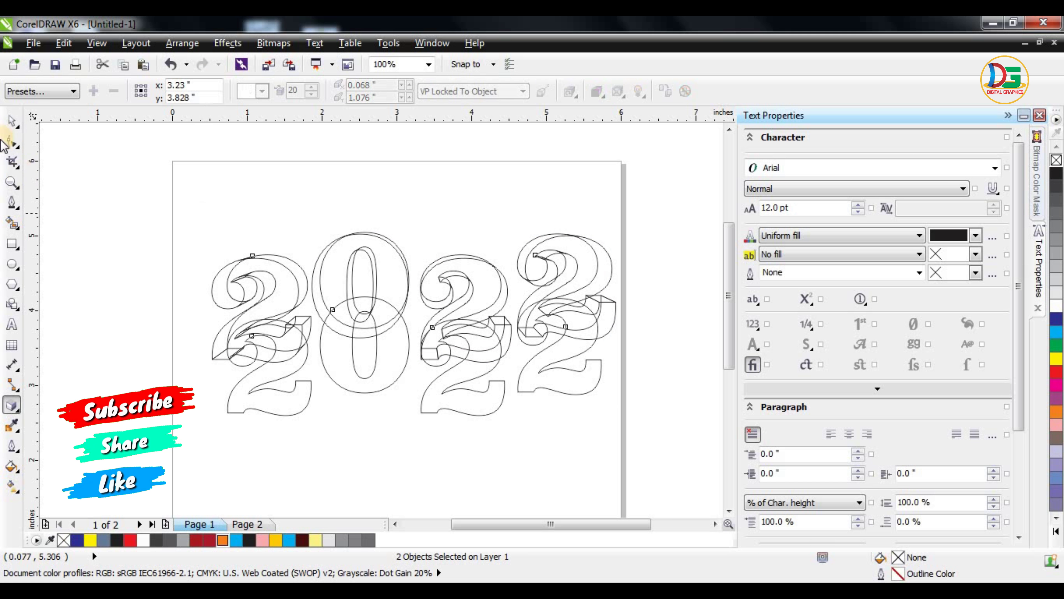
pyautogui.click(10, 123)
pyautogui.click(408, 395)
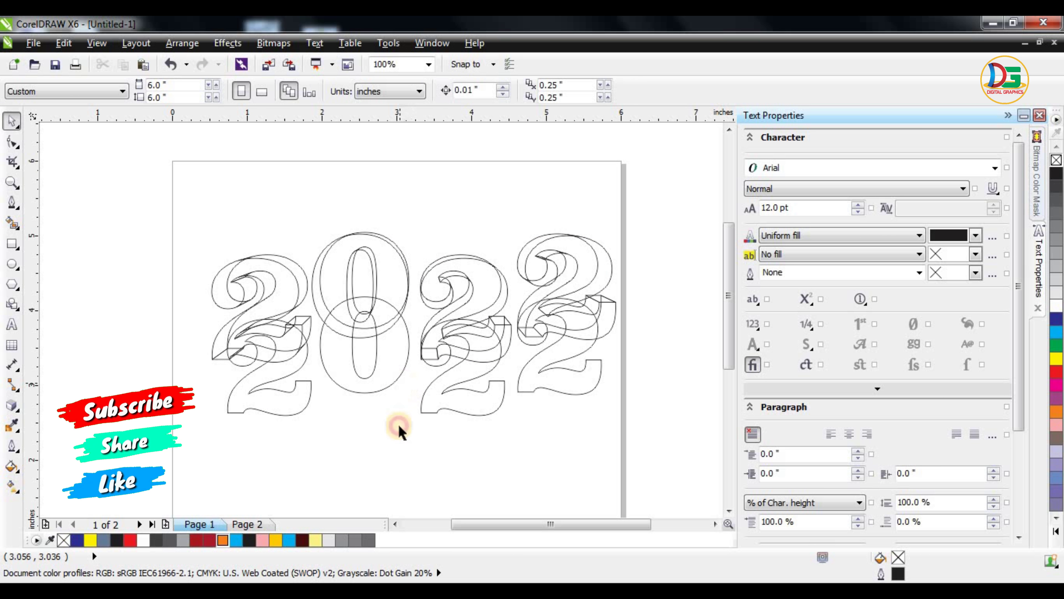
pyautogui.click(385, 409)
pyautogui.press('Delete')
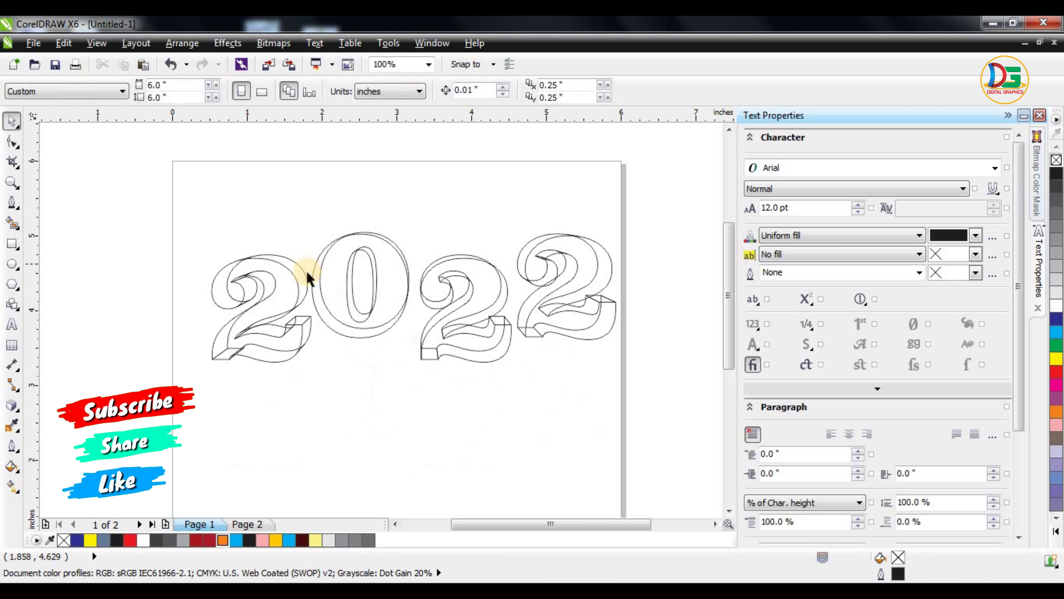
# Step: Select the outer outline of the 0 and drag it up and left
pyautogui.scroll(1, 308, 269)
pyautogui.click(364, 301)
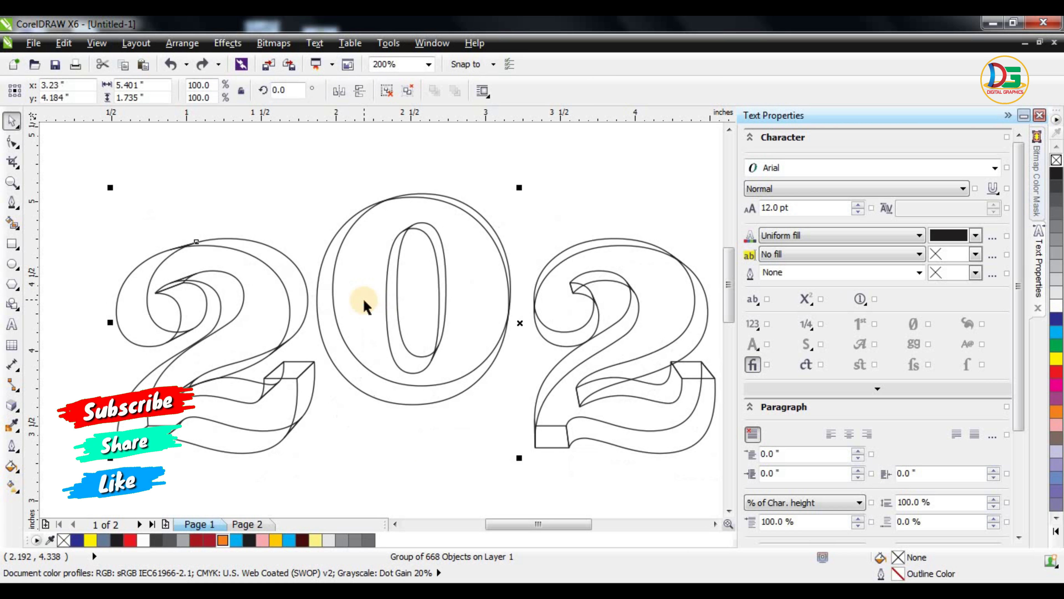
pyautogui.click(396, 158)
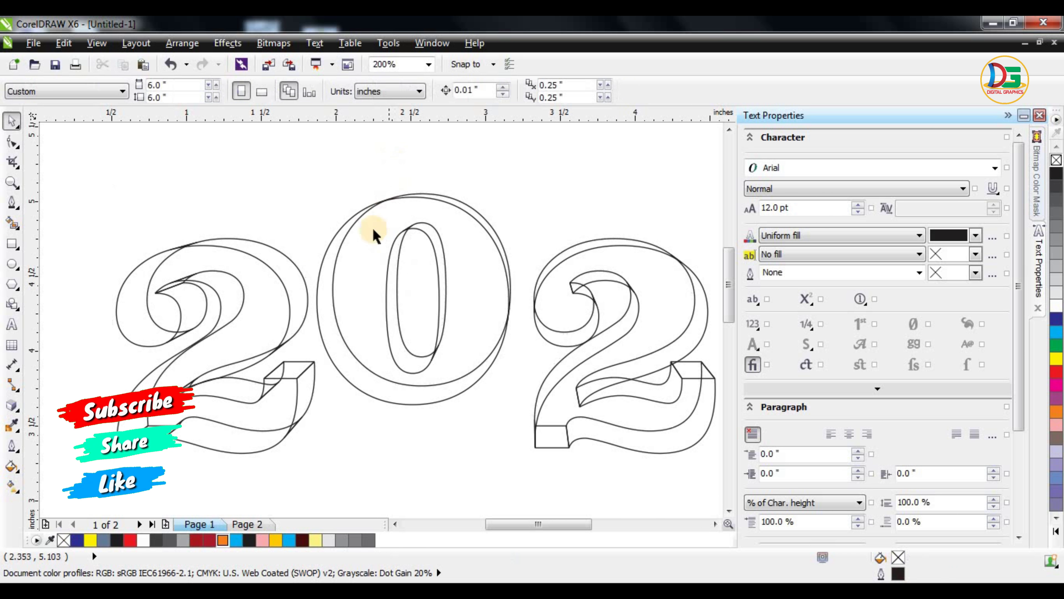
pyautogui.click(344, 225)
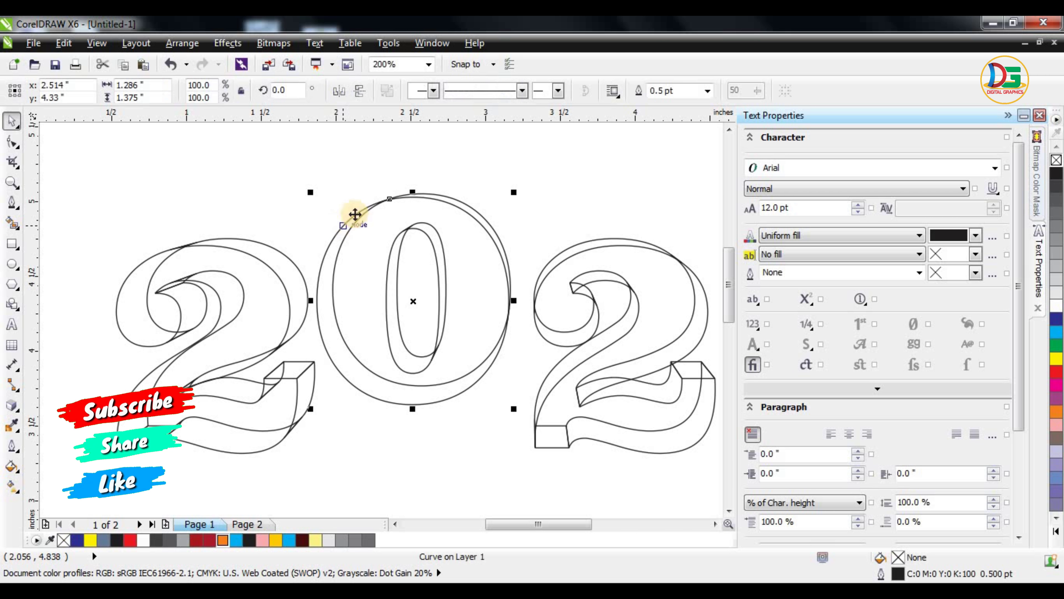
pyautogui.moveTo(354, 214); pyautogui.dragTo(326, 254)
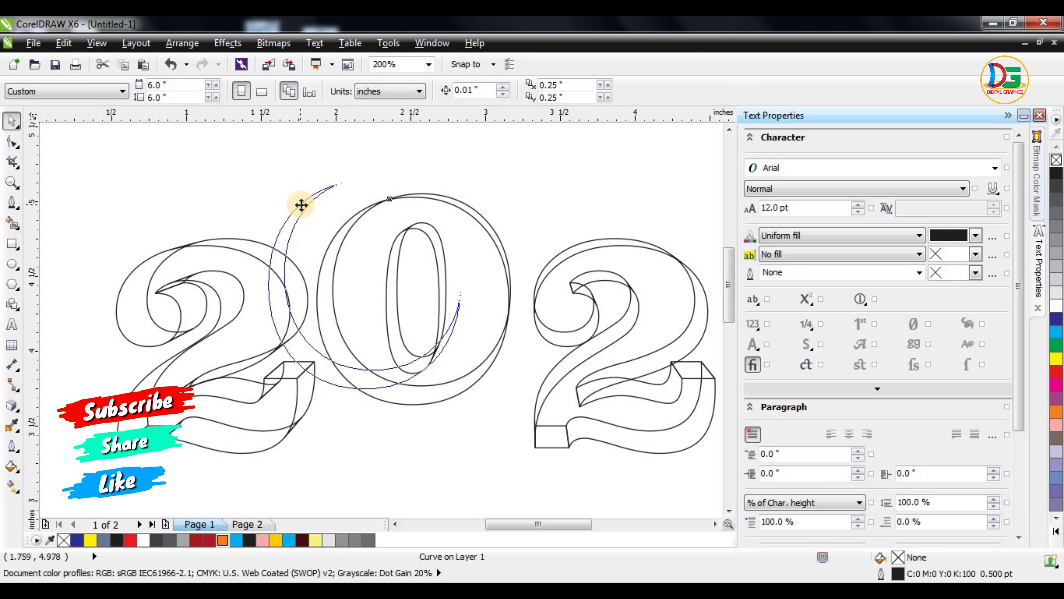
# Step: Undo the stray move and fill the 0's extruded side ring with 90% black
pyautogui.hotkey('ctrl', 'z')
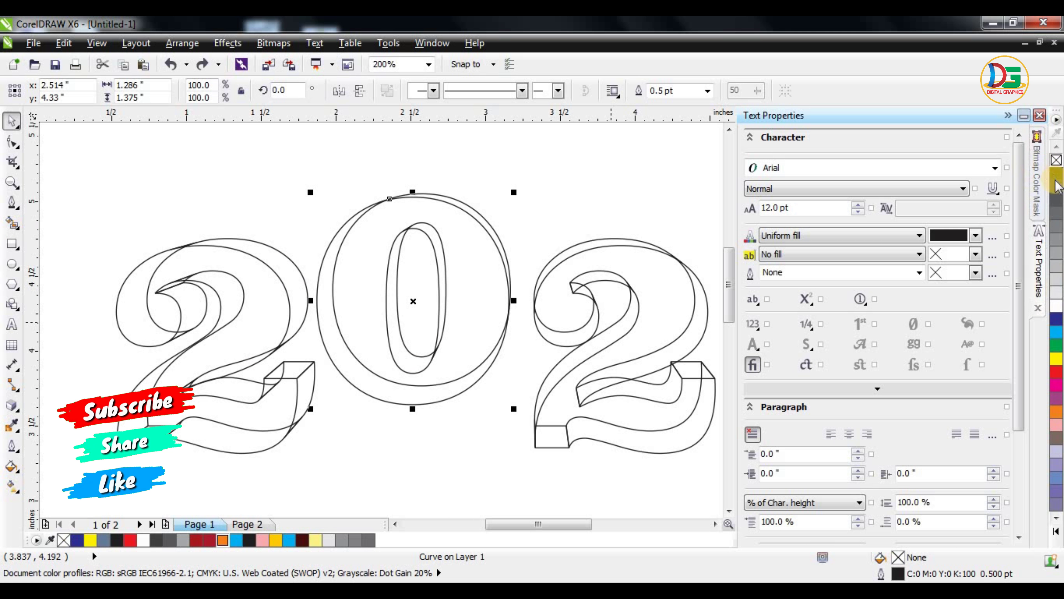
pyautogui.click(1059, 192)
pyautogui.click(487, 167)
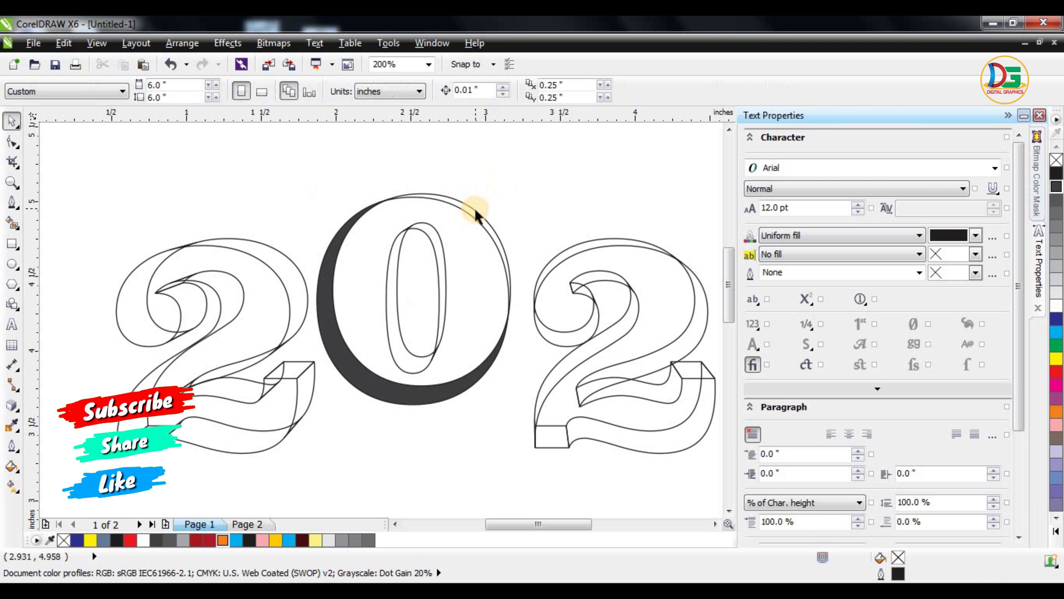
pyautogui.click(503, 187)
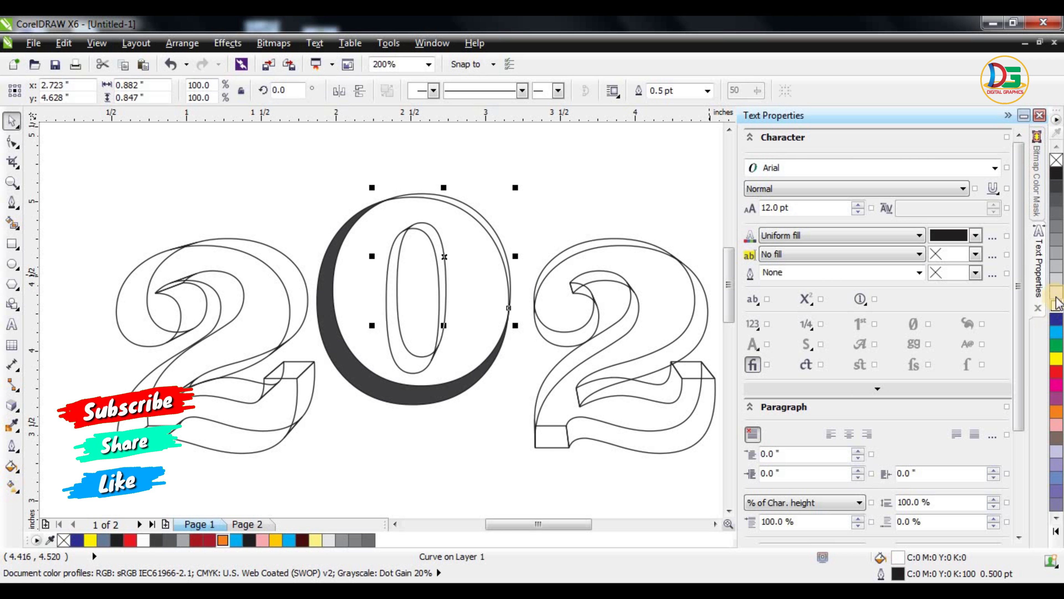
pyautogui.click(1055, 292)
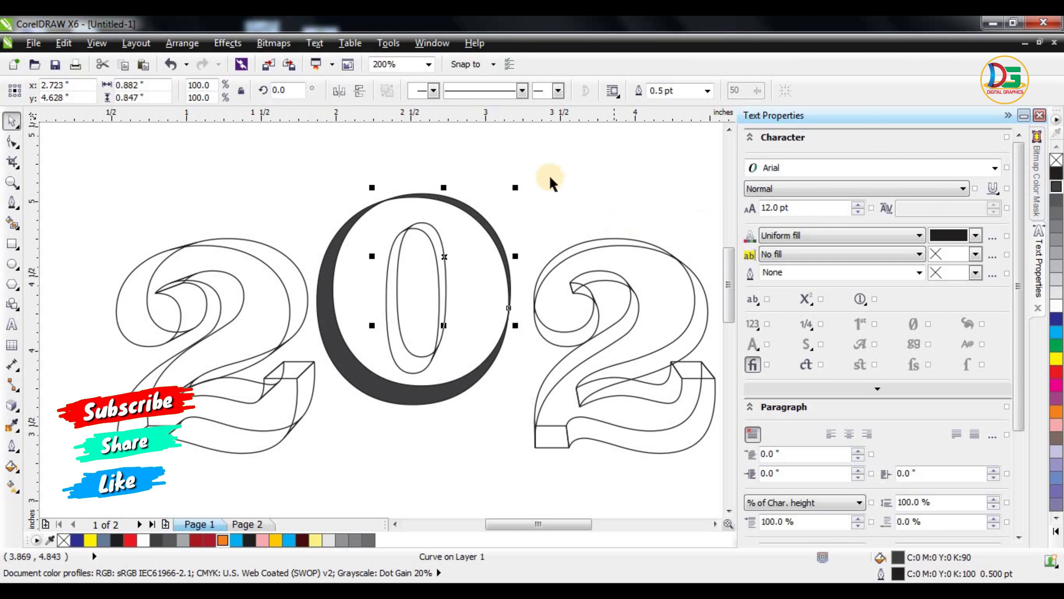
pyautogui.moveTo(526, 321)
pyautogui.mouseDown()
pyautogui.moveTo(492, 263)
pyautogui.moveTo(487, 295)
pyautogui.mouseUp()
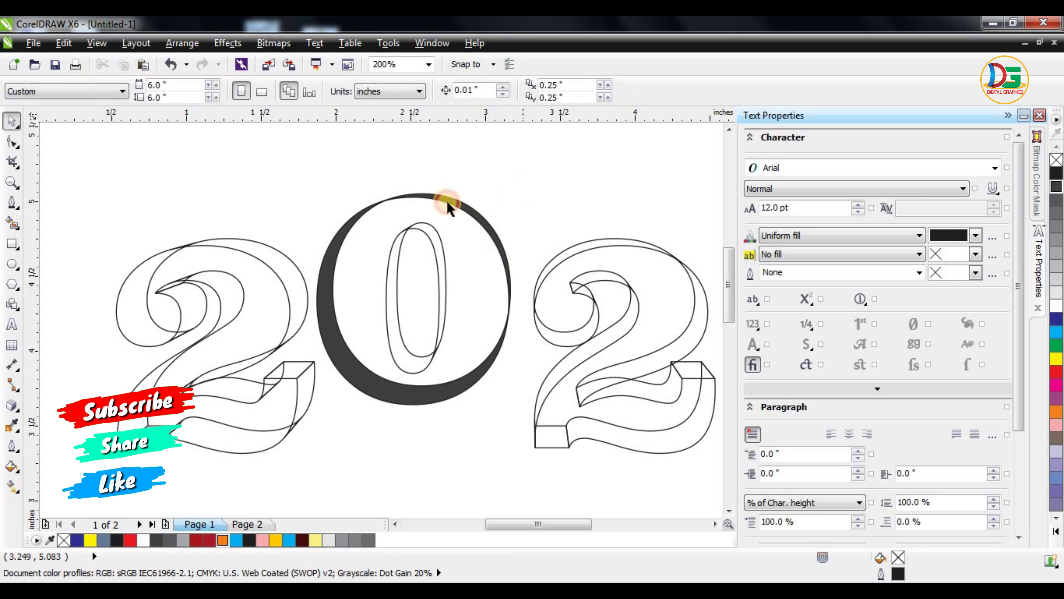
pyautogui.click(435, 234)
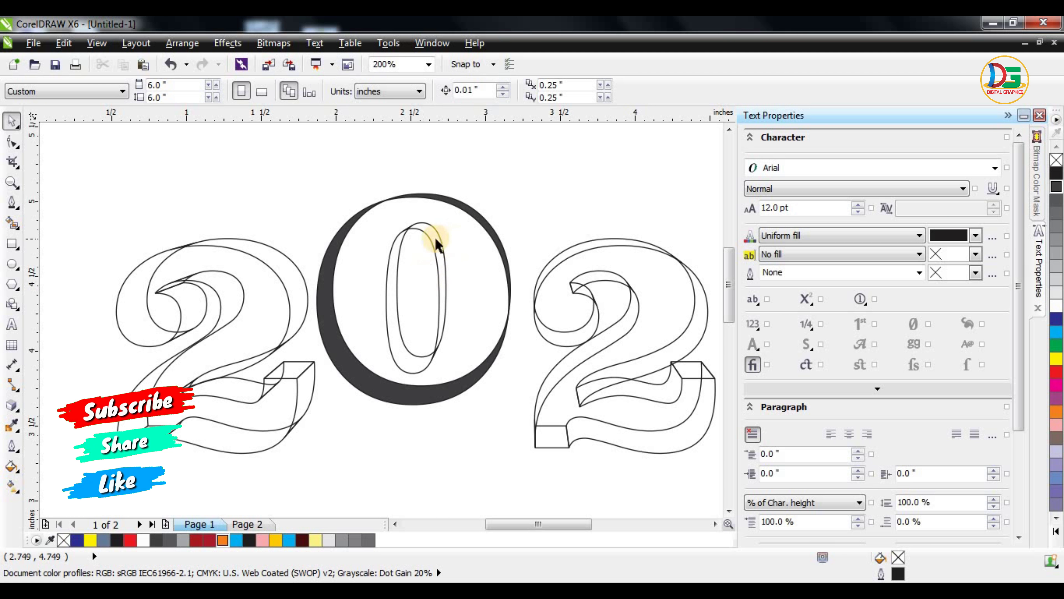
pyautogui.click(537, 200)
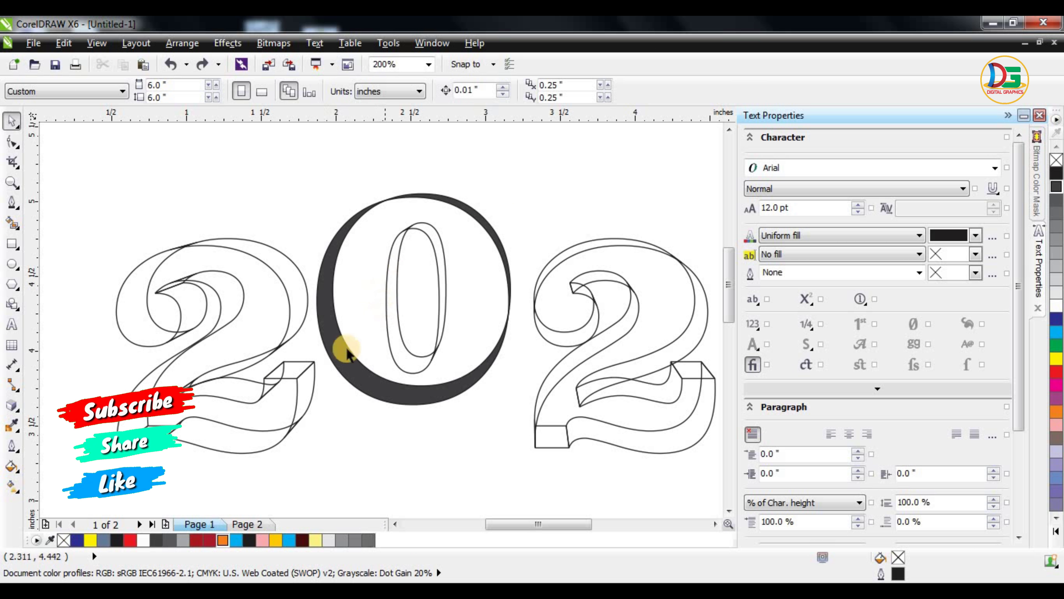
pyautogui.click(331, 325)
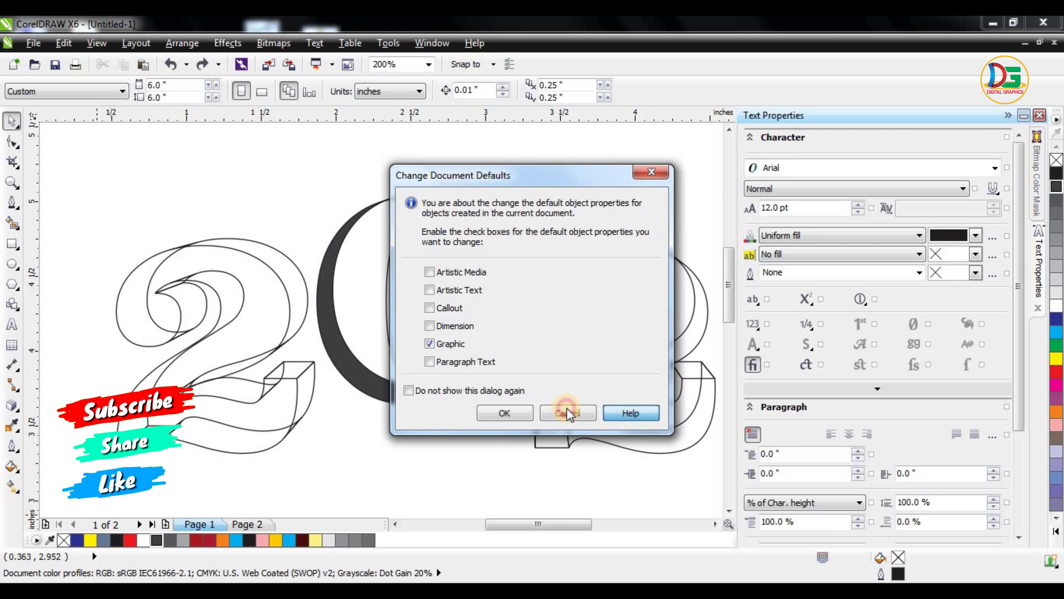
pyautogui.click(569, 413)
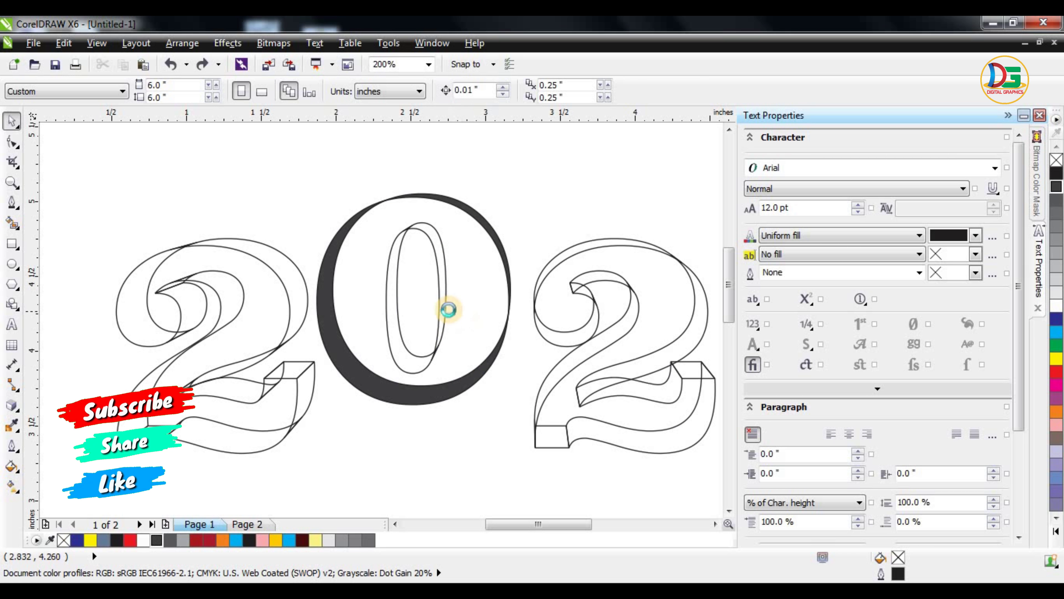
# Step: Close the stray browser window and fill the 0's inner outline light grey
pyautogui.click(840, 82)
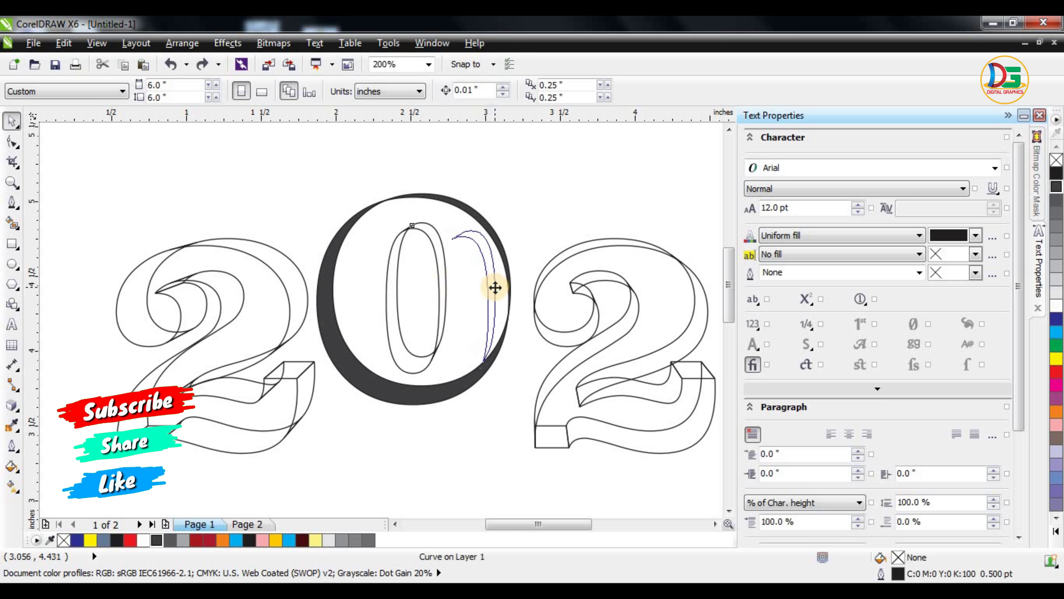
pyautogui.click(495, 285)
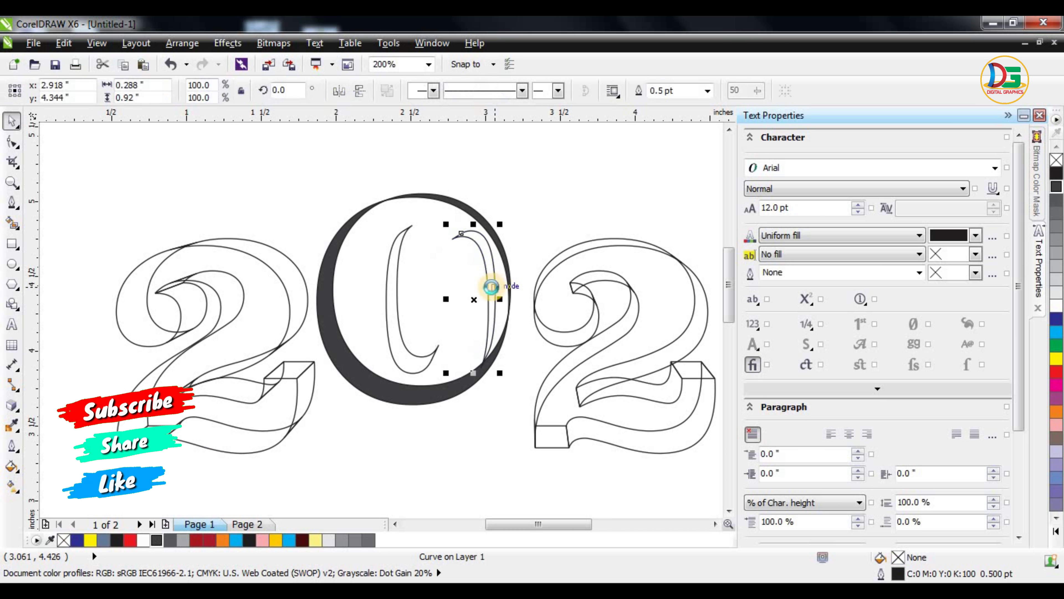
pyautogui.click(183, 540)
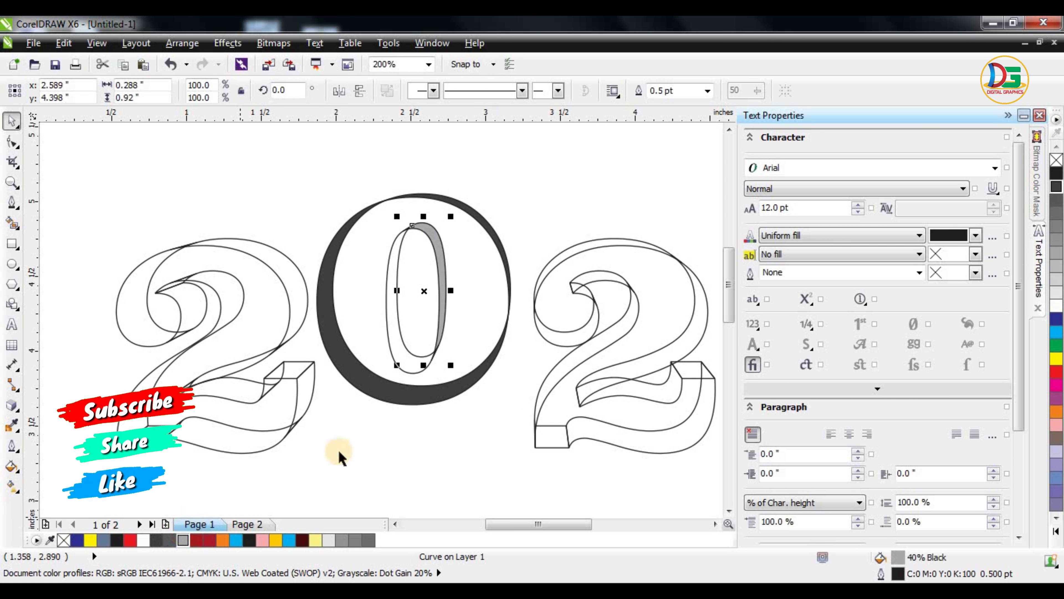
pyautogui.click(409, 359)
pyautogui.click(404, 480)
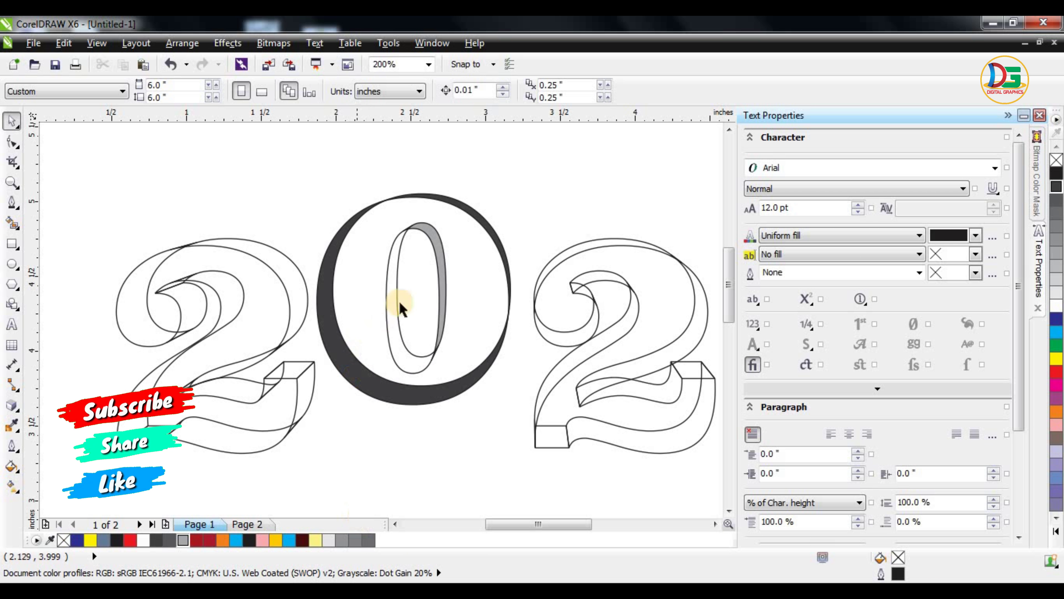
pyautogui.moveTo(352, 297); pyautogui.dragTo(383, 297)
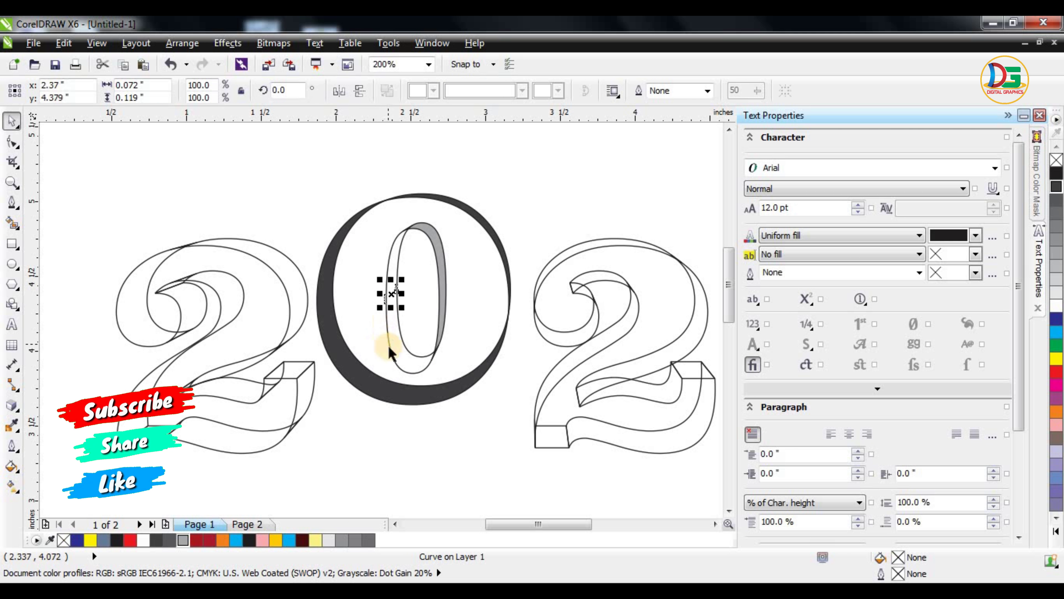
# Step: Fill the inner wall of the 0's hole with 70% Black
pyautogui.click(359, 352)
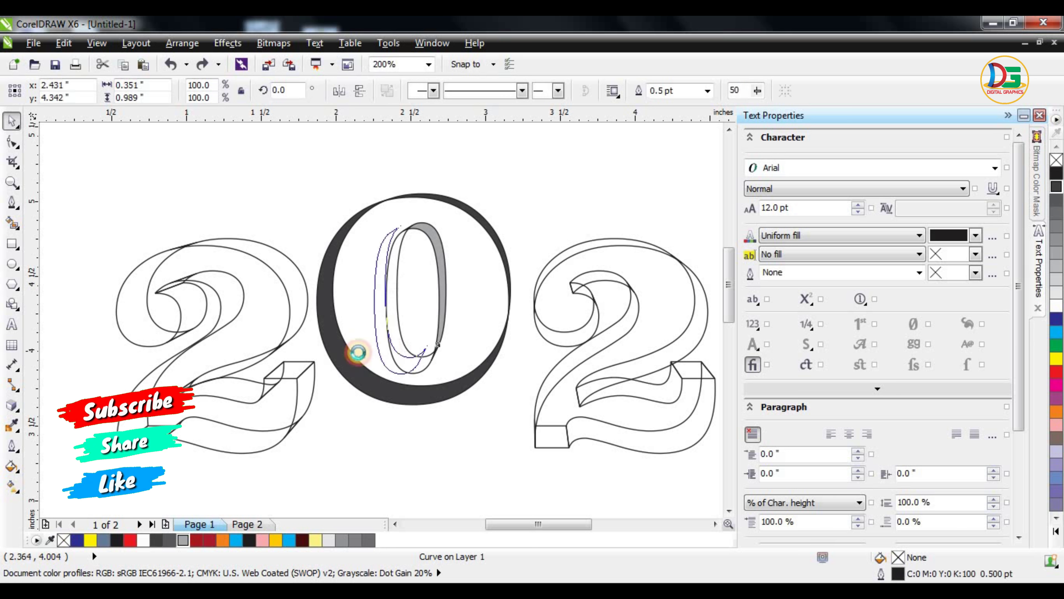
pyautogui.click(369, 540)
pyautogui.click(468, 286)
pyautogui.scroll(1, 468, 287)
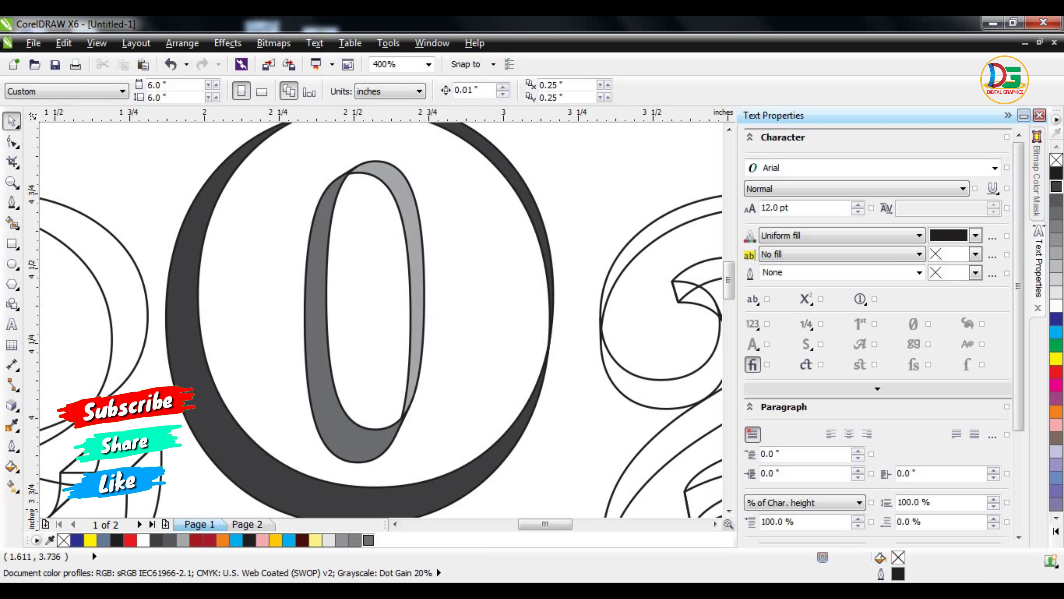
pyautogui.scroll(-1, 249, 424)
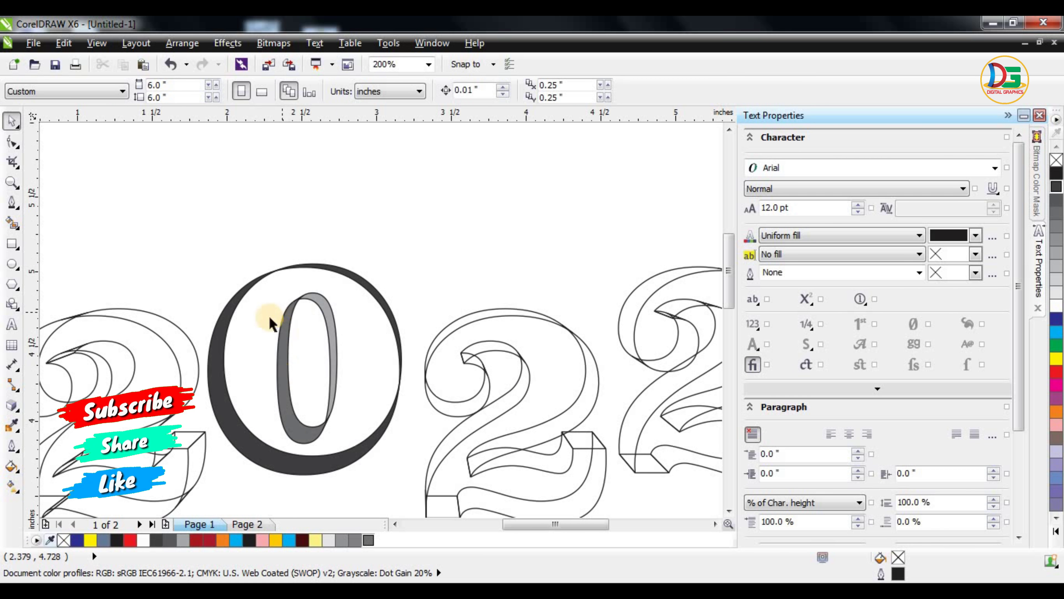
pyautogui.scroll(-2, 292, 286)
pyautogui.scroll(1, 292, 239)
pyautogui.scroll(1, 291, 239)
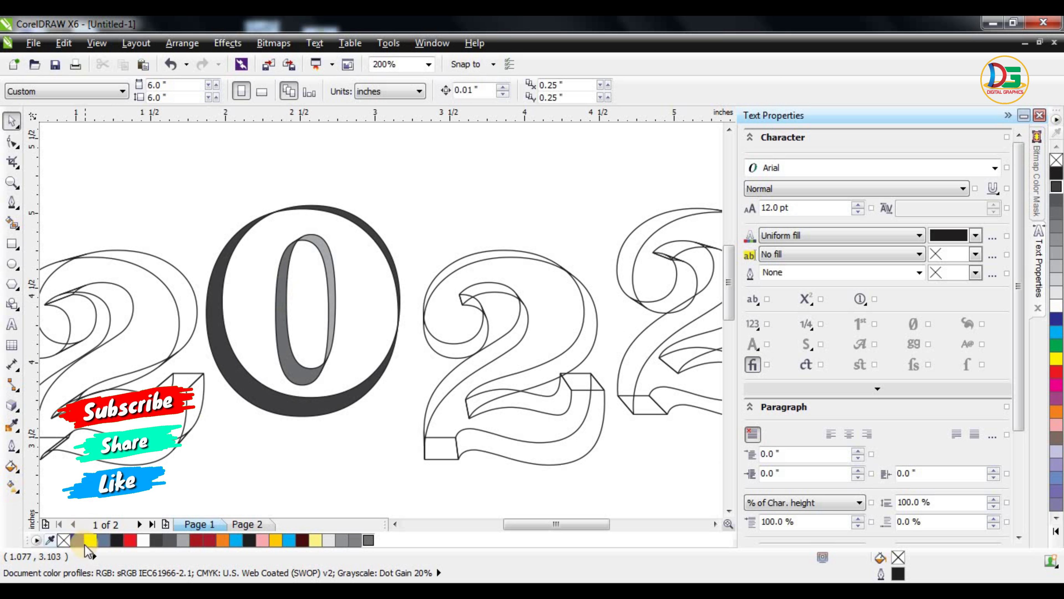
# Step: Smart Fill the 0's front face slate blue and fill the 2's upper wall 60% Black
pyautogui.click(12, 220)
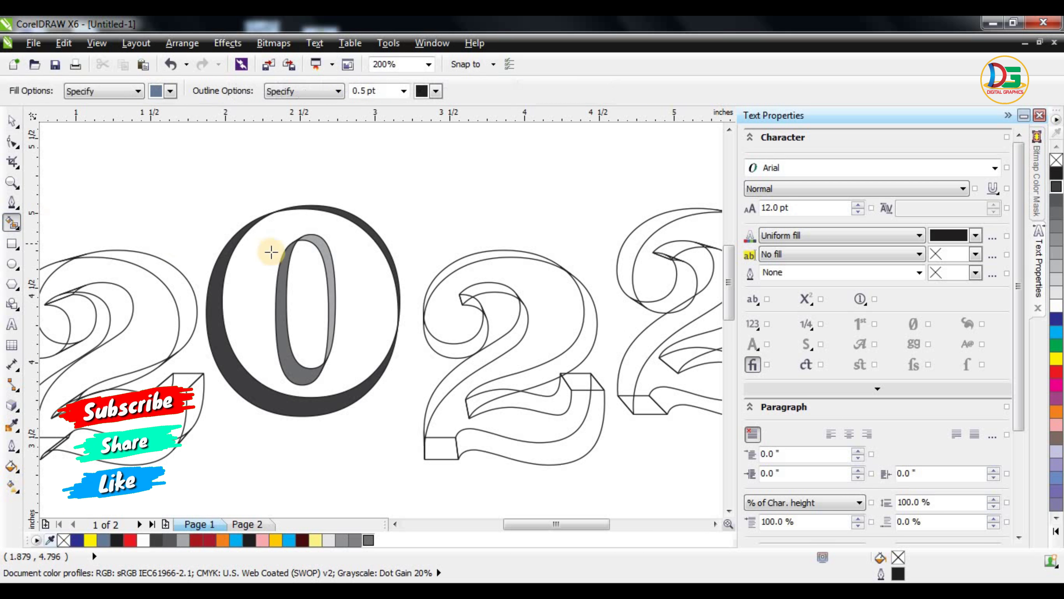
pyautogui.click(271, 251)
pyautogui.scroll(-1, 370, 233)
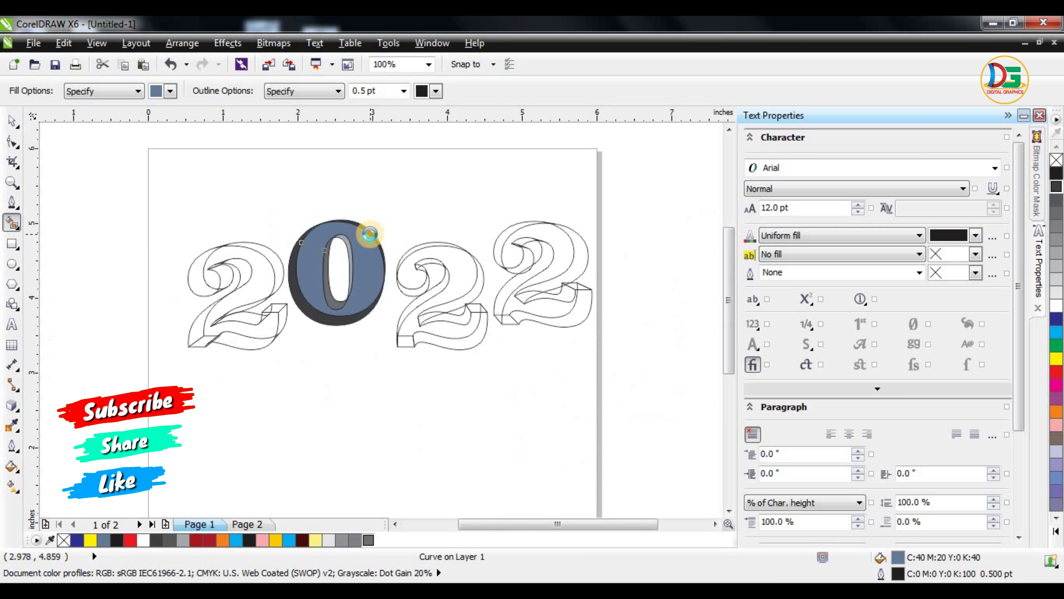
pyautogui.click(11, 120)
pyautogui.scroll(1, 214, 275)
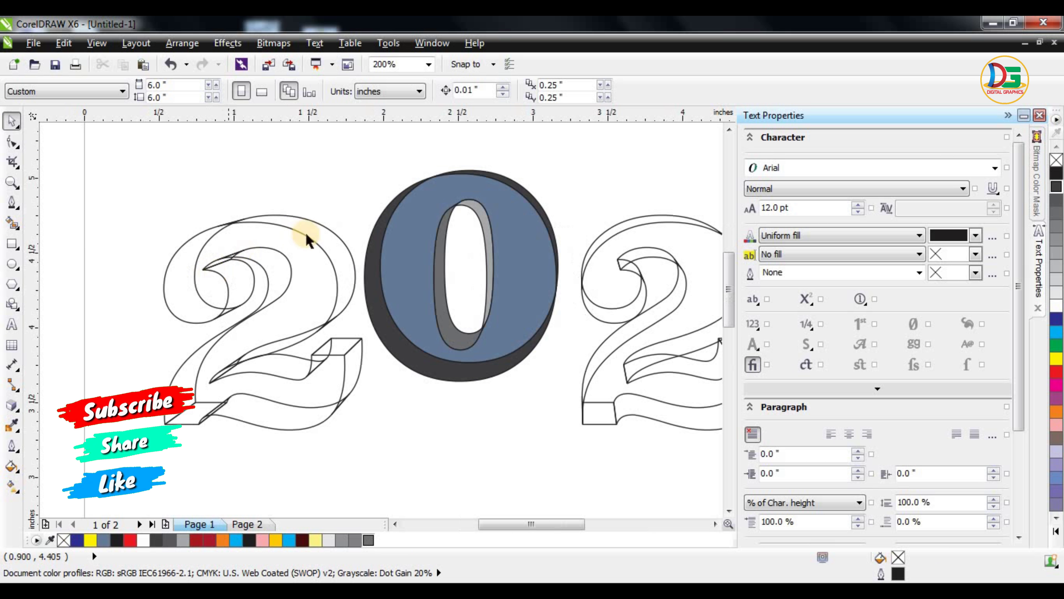
pyautogui.click(317, 224)
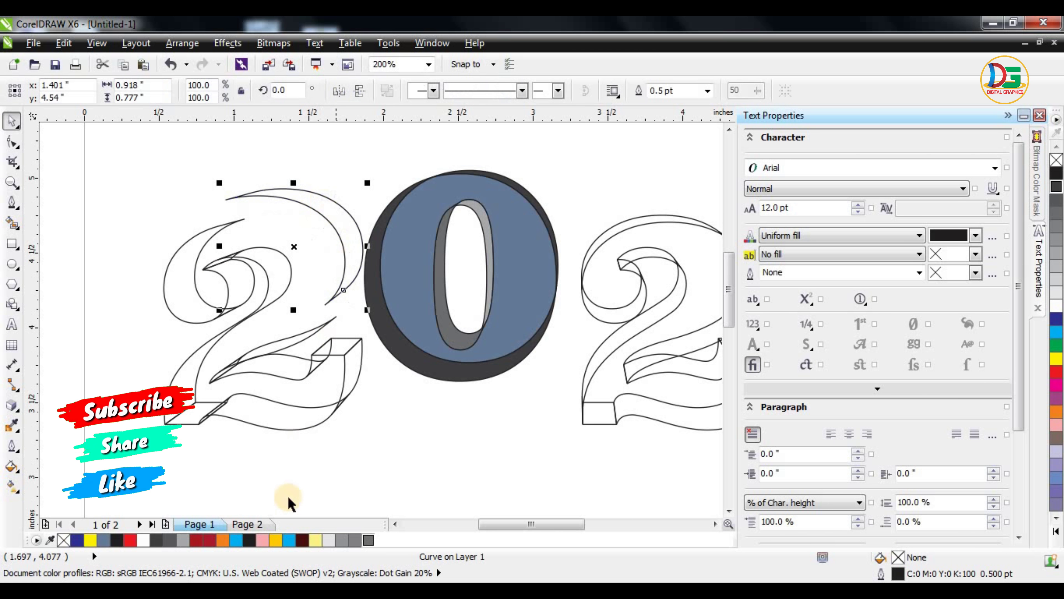
pyautogui.click(355, 540)
# Step: Smart Fill the top face of the small cube on the 2 blue-grey
pyautogui.moveTo(341, 334); pyautogui.dragTo(373, 380)
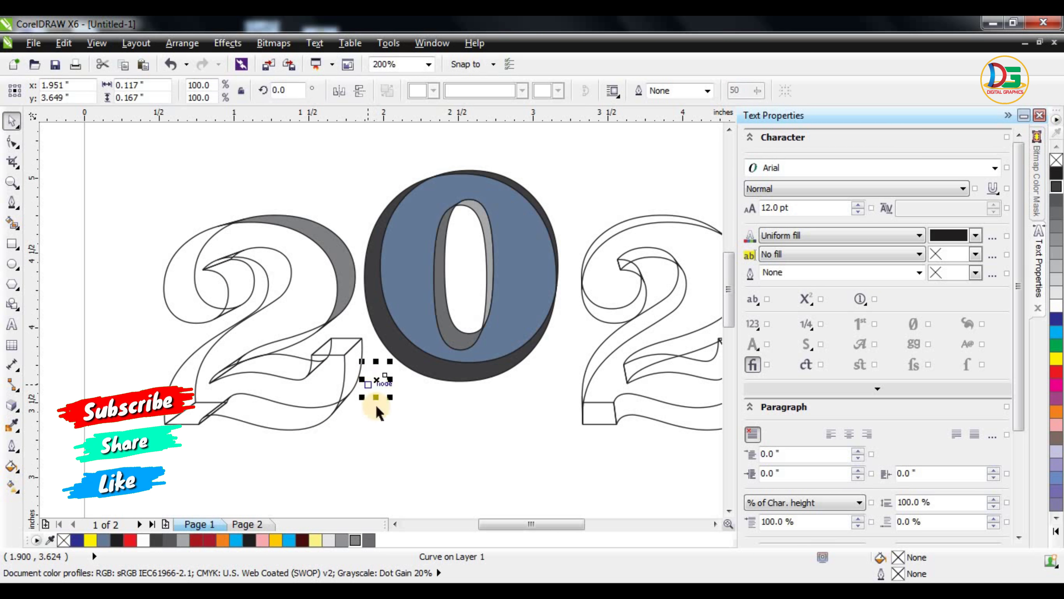
pyautogui.click(375, 415)
pyautogui.scroll(1, 379, 342)
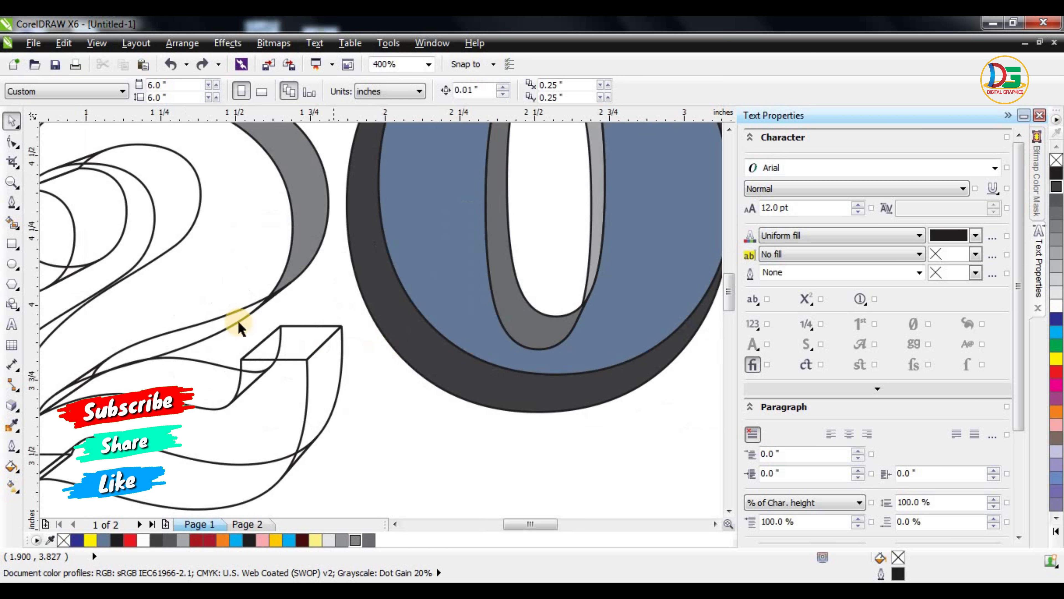
pyautogui.scroll(1, 239, 323)
pyautogui.click(13, 224)
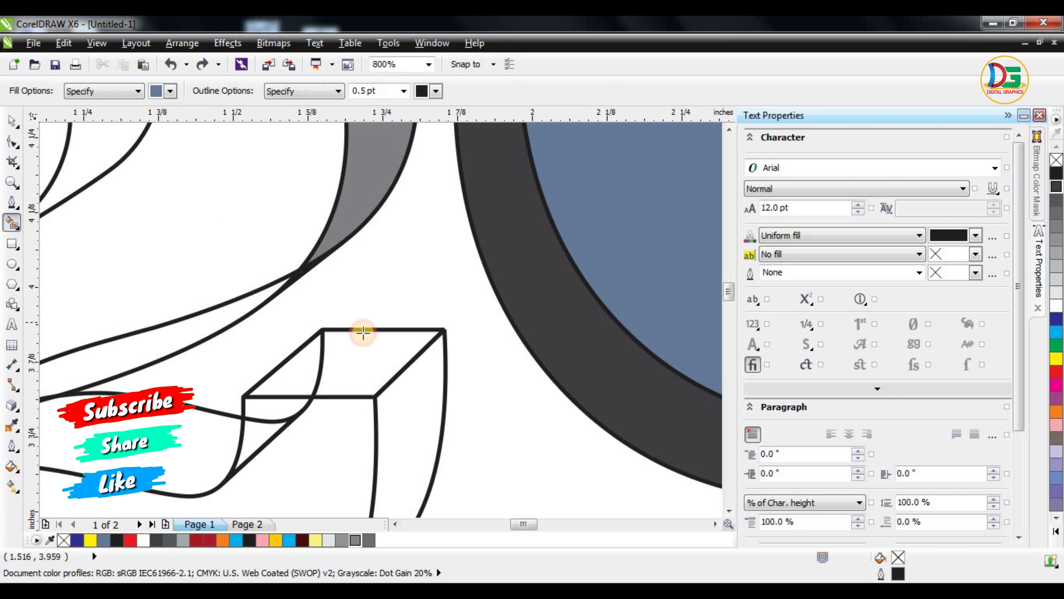
pyautogui.click(364, 335)
pyautogui.click(289, 383)
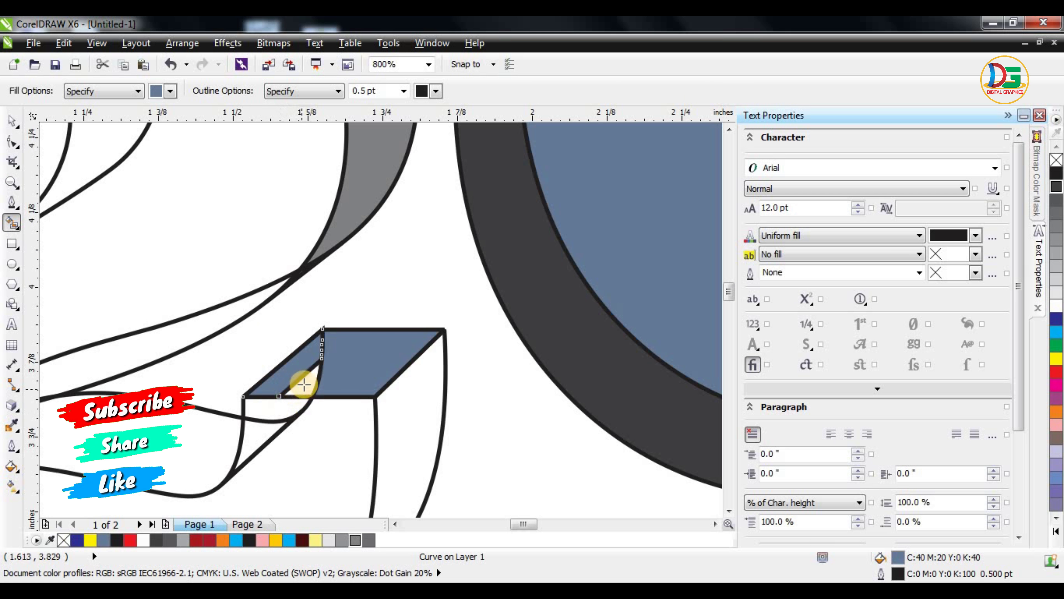
pyautogui.click(280, 408)
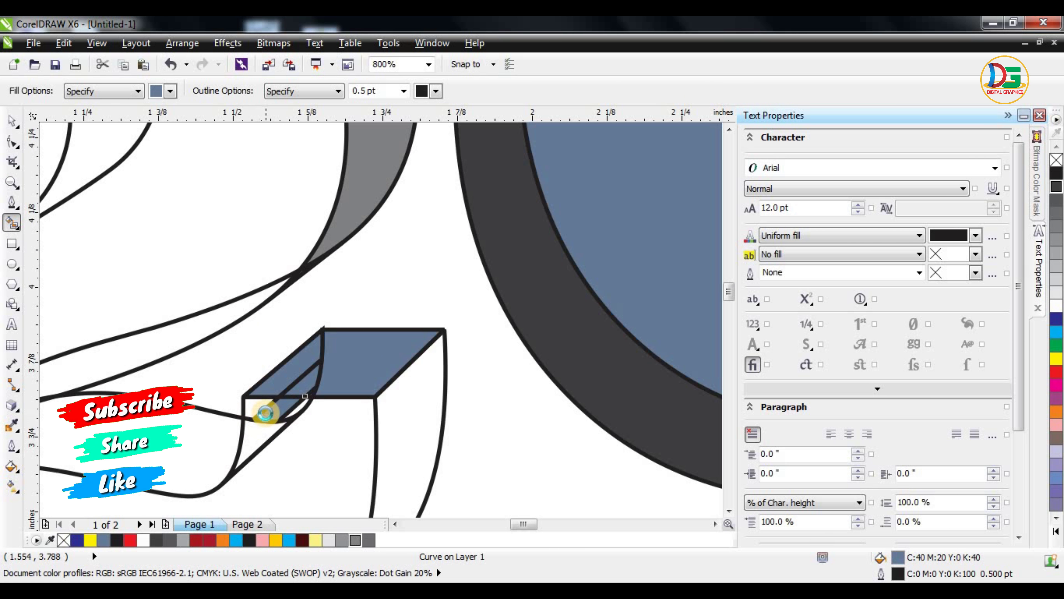
# Step: Try filling the strips, triangle and right face below the cube's top, undoing each
pyautogui.hotkey('ctrl', 'z')
pyautogui.click(268, 416)
pyautogui.hotkey('ctrl', 'z')
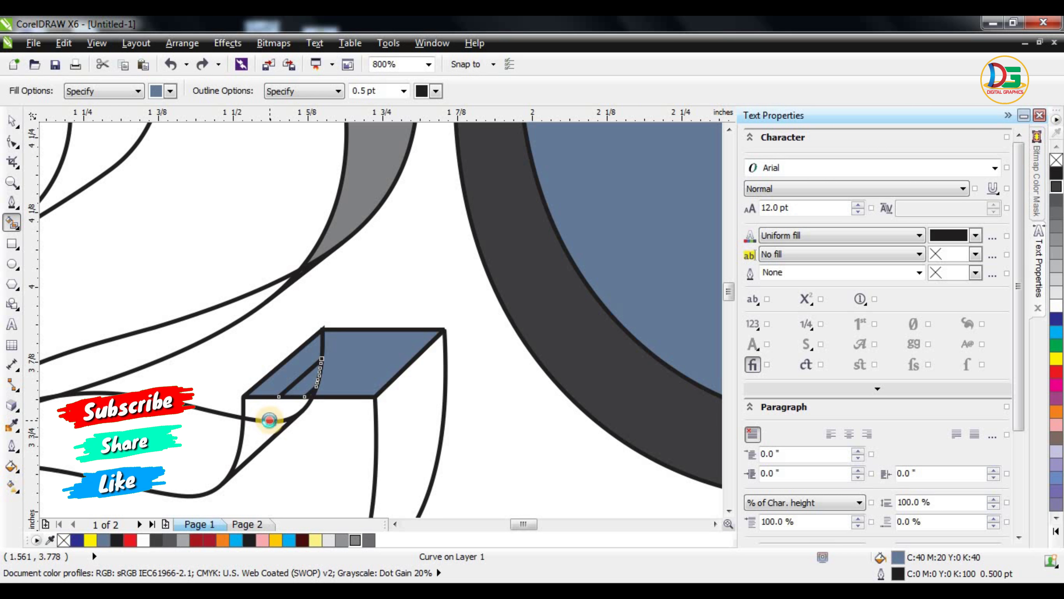
pyautogui.click(269, 419)
pyautogui.hotkey('ctrl', 'z')
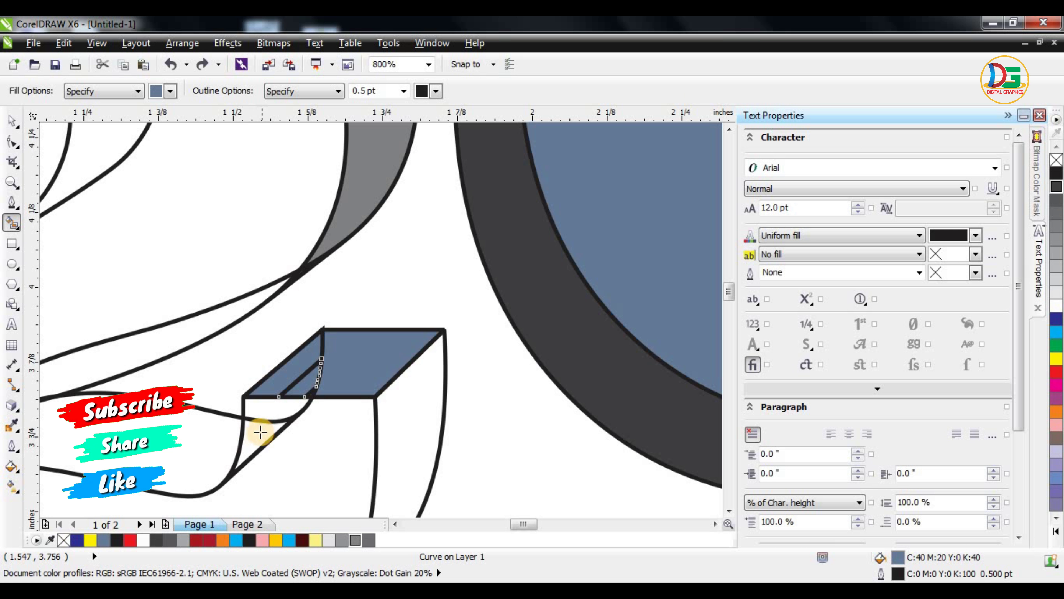
pyautogui.click(260, 431)
pyautogui.hotkey('ctrl', 'z')
pyautogui.click(394, 363)
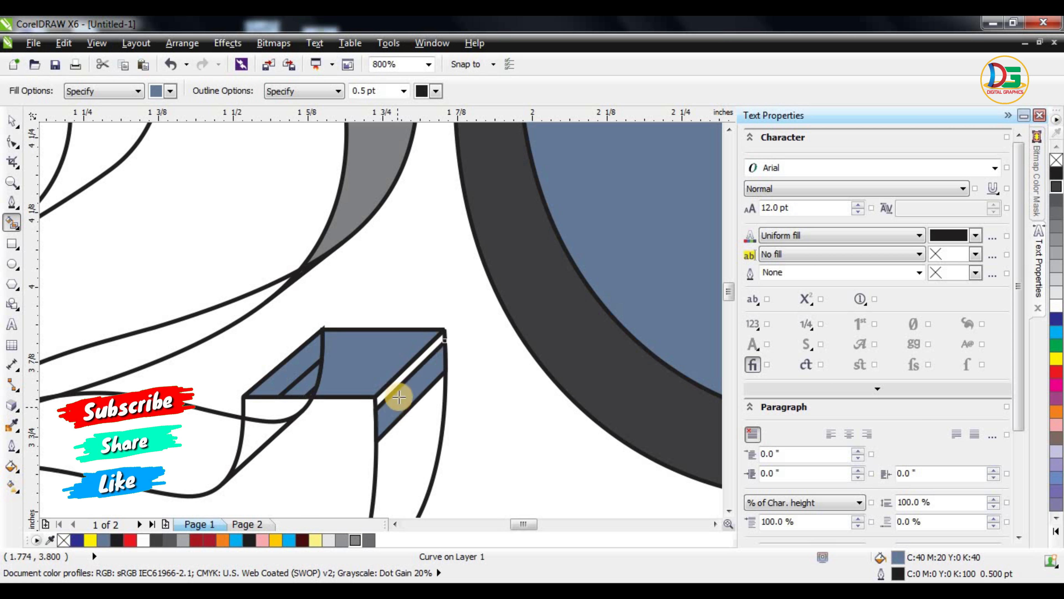
pyautogui.hotkey('ctrl', 'z')
pyautogui.scroll(-1, 416, 311)
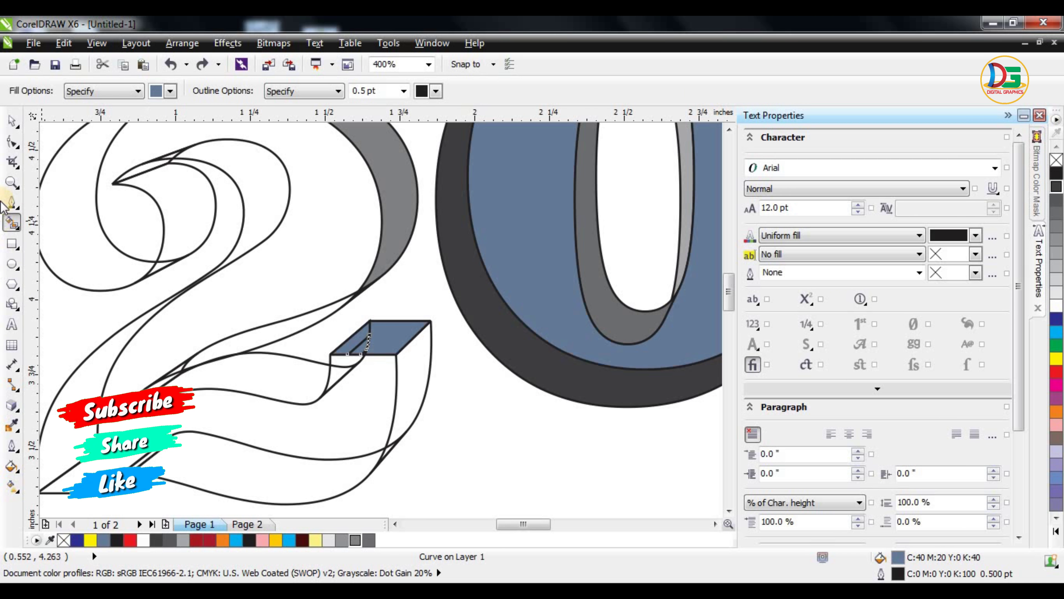
# Step: Fill the 2's right side face, lower band and middle band dark grey
pyautogui.click(12, 122)
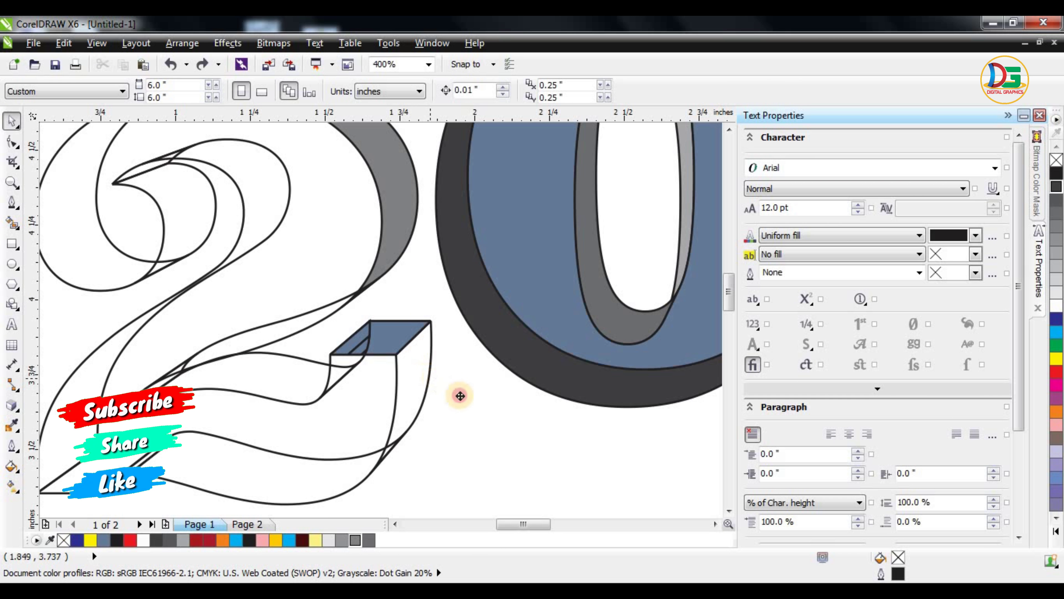
pyautogui.click(411, 421)
pyautogui.click(369, 540)
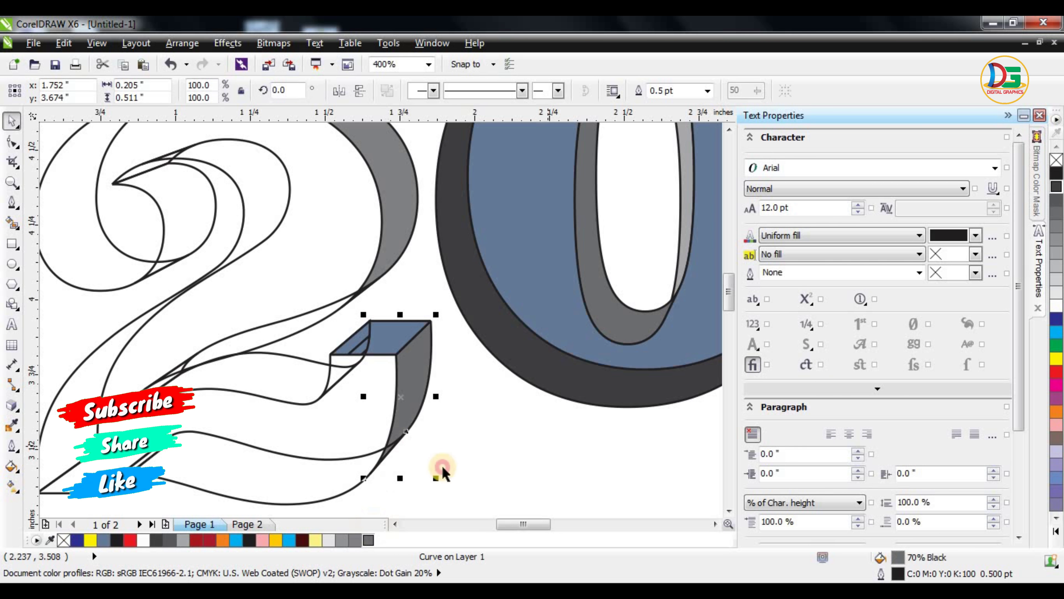
pyautogui.click(438, 471)
pyautogui.click(337, 493)
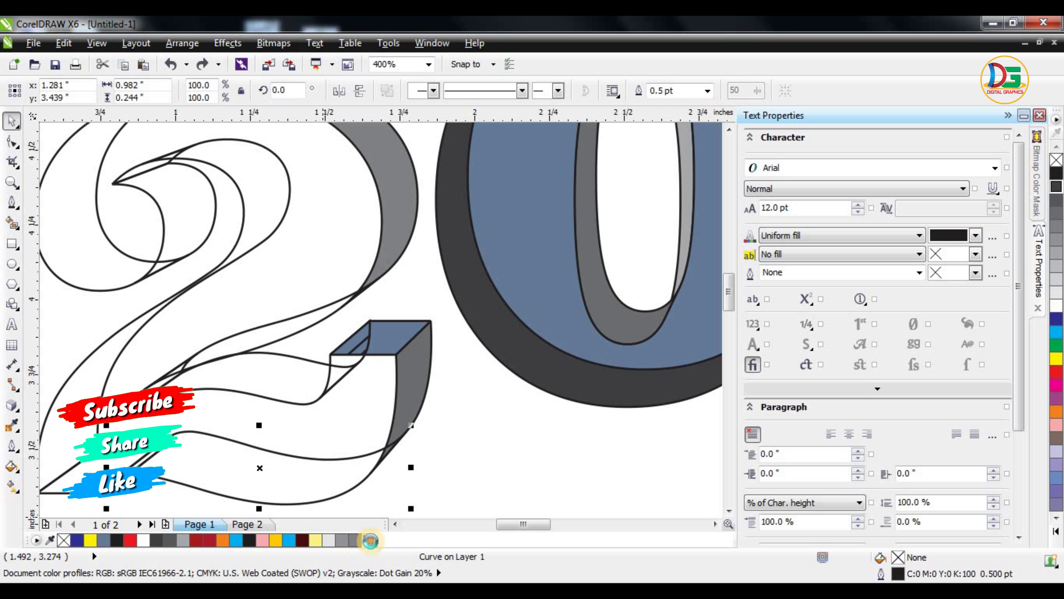
pyautogui.click(368, 540)
pyautogui.click(292, 370)
pyautogui.click(294, 356)
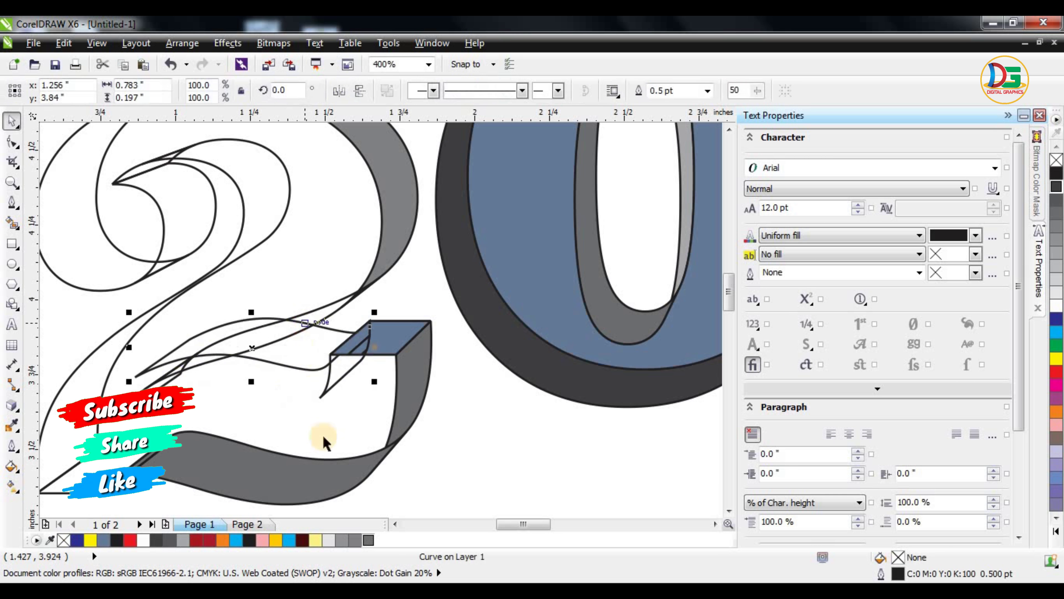
pyautogui.click(369, 540)
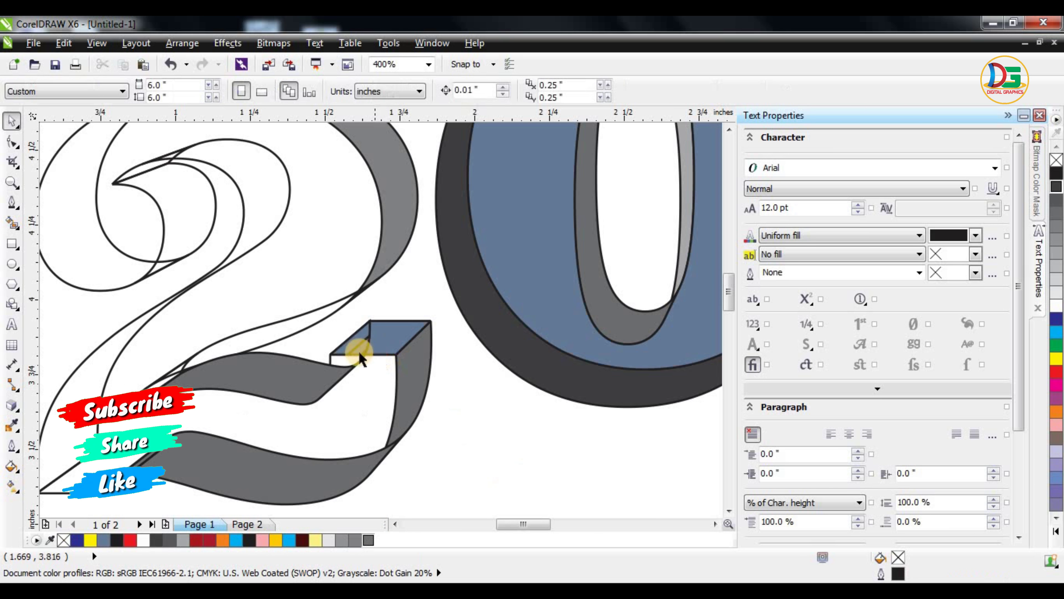
# Step: Fill the 2's lower-left base piece 60% Black and its larger wall curve grey
pyautogui.click(356, 357)
pyautogui.hotkey('ctrl', 'z')
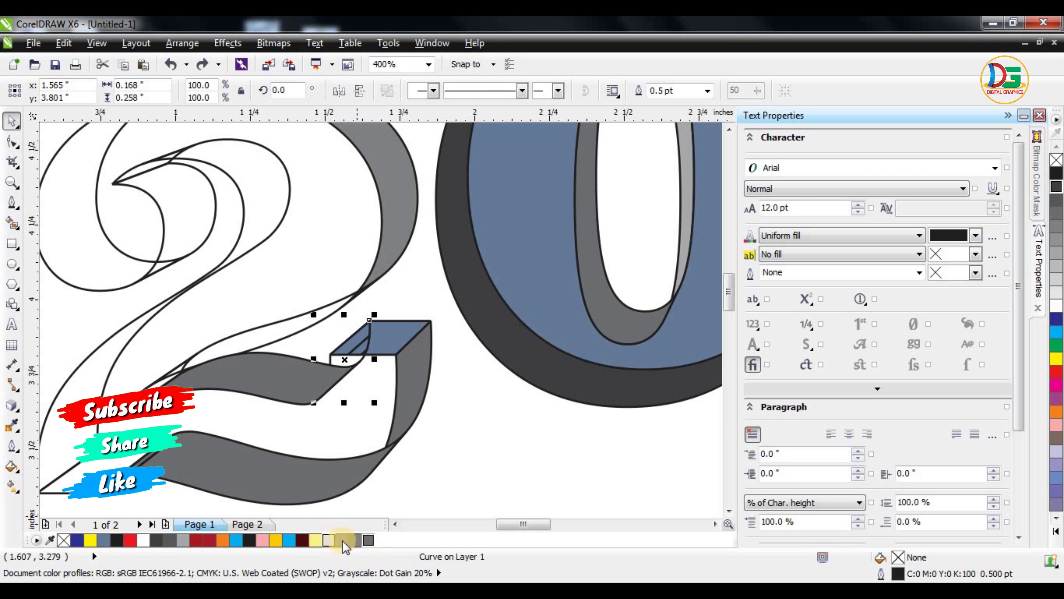
pyautogui.click(398, 466)
pyautogui.scroll(-2, 369, 355)
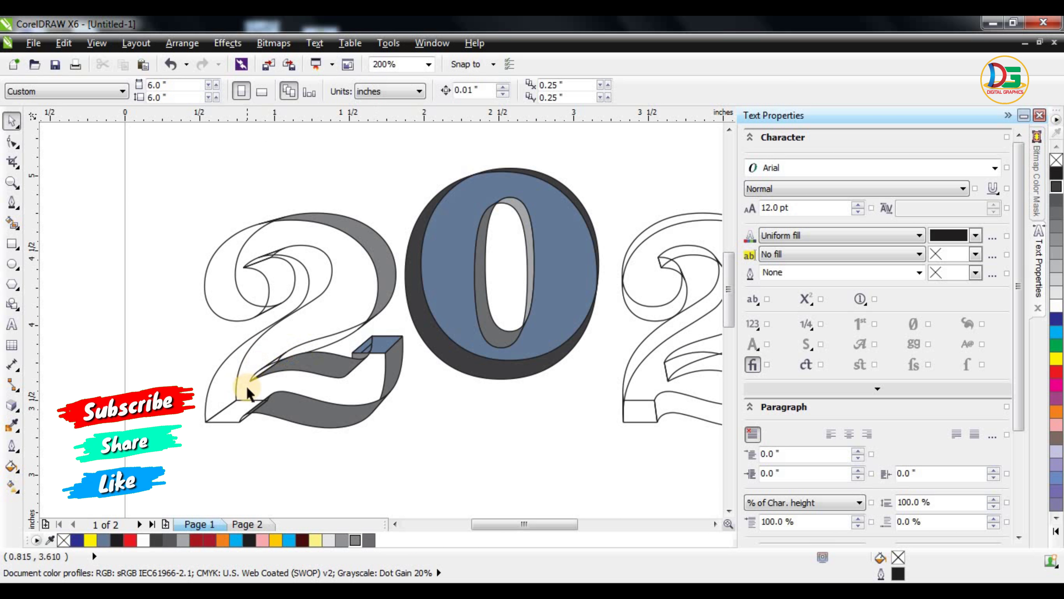
pyautogui.scroll(2, 240, 415)
pyautogui.click(231, 457)
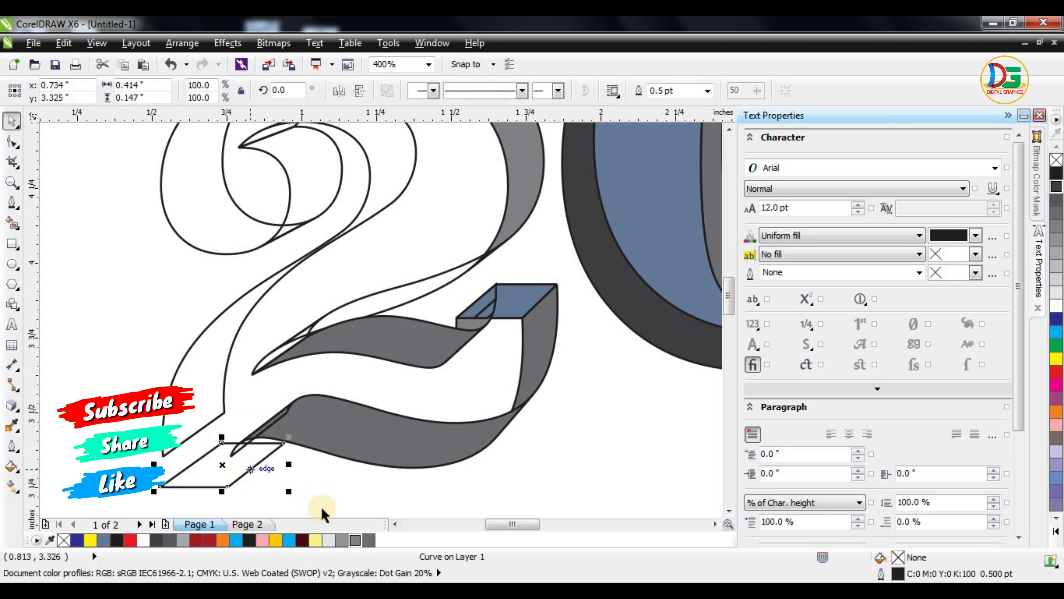
pyautogui.click(356, 540)
pyautogui.click(167, 424)
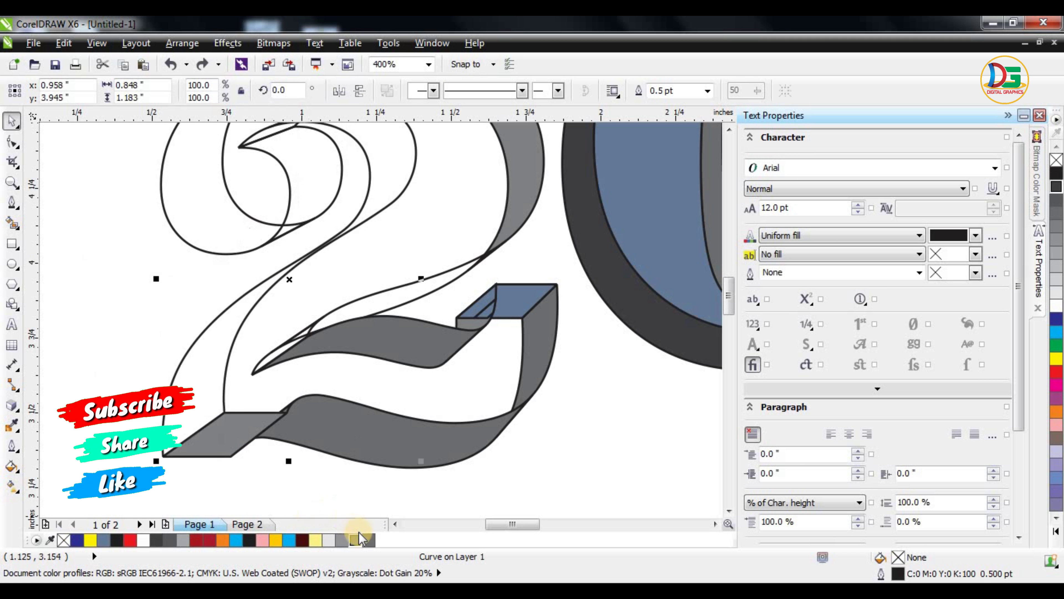
pyautogui.click(356, 540)
# Step: Fill two thin sliver curves on the 2 grey
pyautogui.scroll(-2, 290, 416)
pyautogui.click(195, 281)
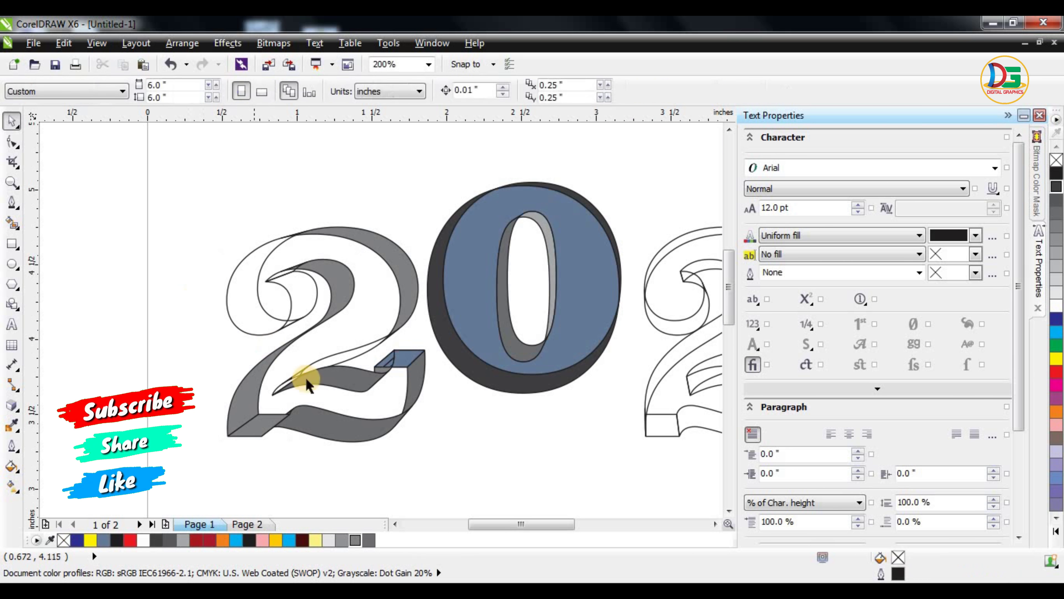
pyautogui.scroll(2, 290, 392)
pyautogui.click(275, 405)
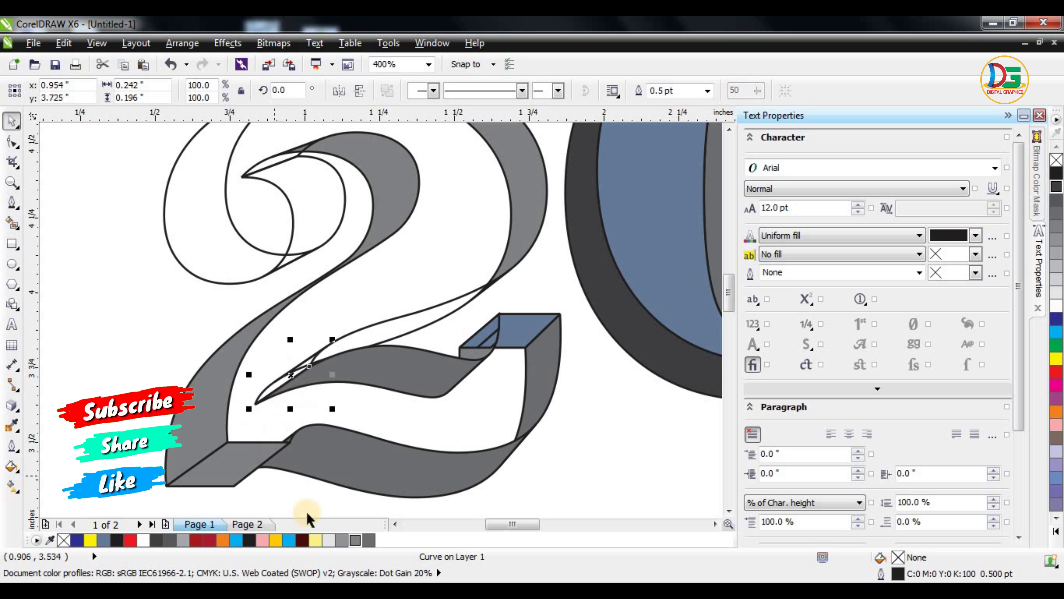
pyautogui.click(355, 539)
pyautogui.click(551, 435)
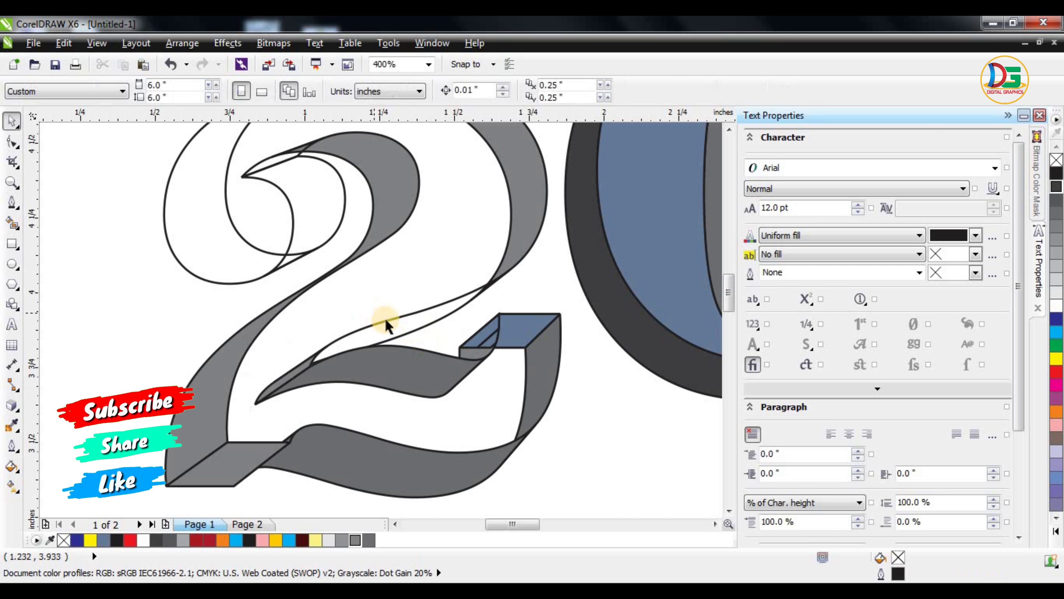
pyautogui.click(408, 346)
pyautogui.click(368, 532)
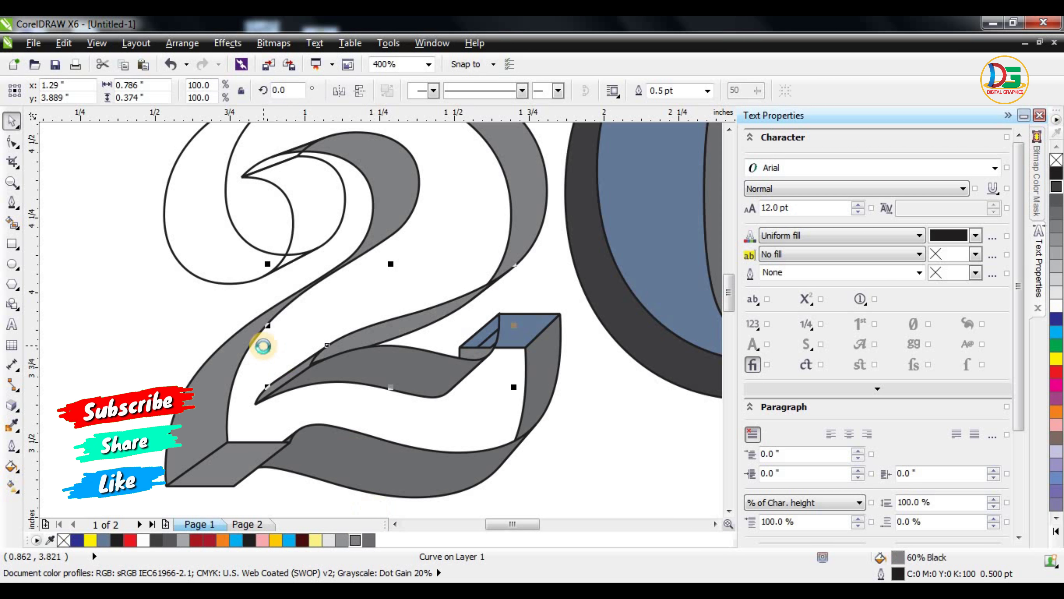
pyautogui.scroll(-2, 261, 345)
pyautogui.click(238, 278)
# Step: Fill the 2's left crescent curve grey, undoing an accidental move, and its inner curl 70% Black
pyautogui.click(207, 295)
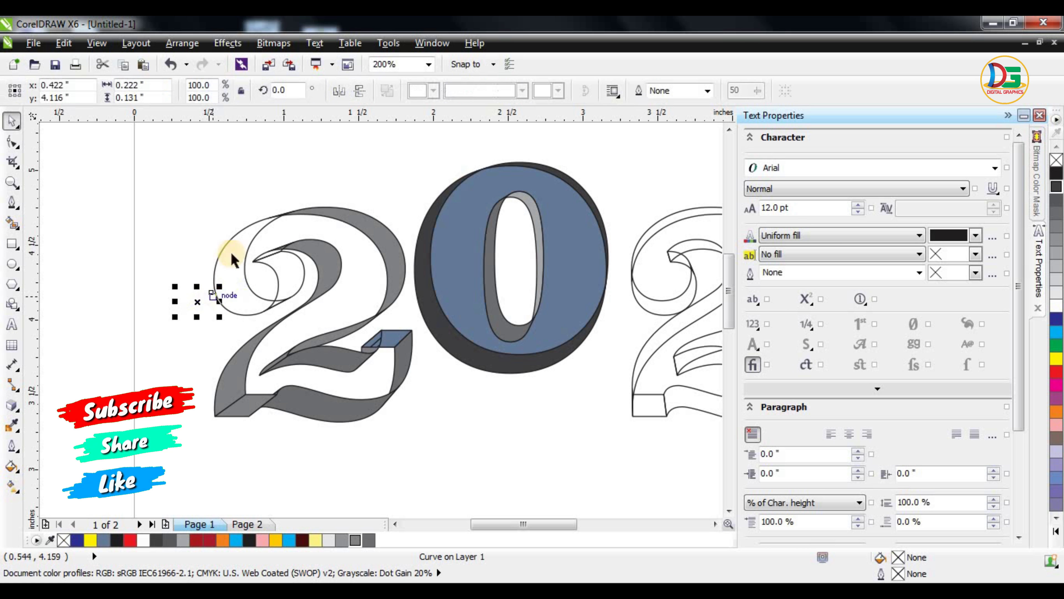
pyautogui.moveTo(230, 250); pyautogui.dragTo(157, 243)
pyautogui.hotkey('ctrl', 'z')
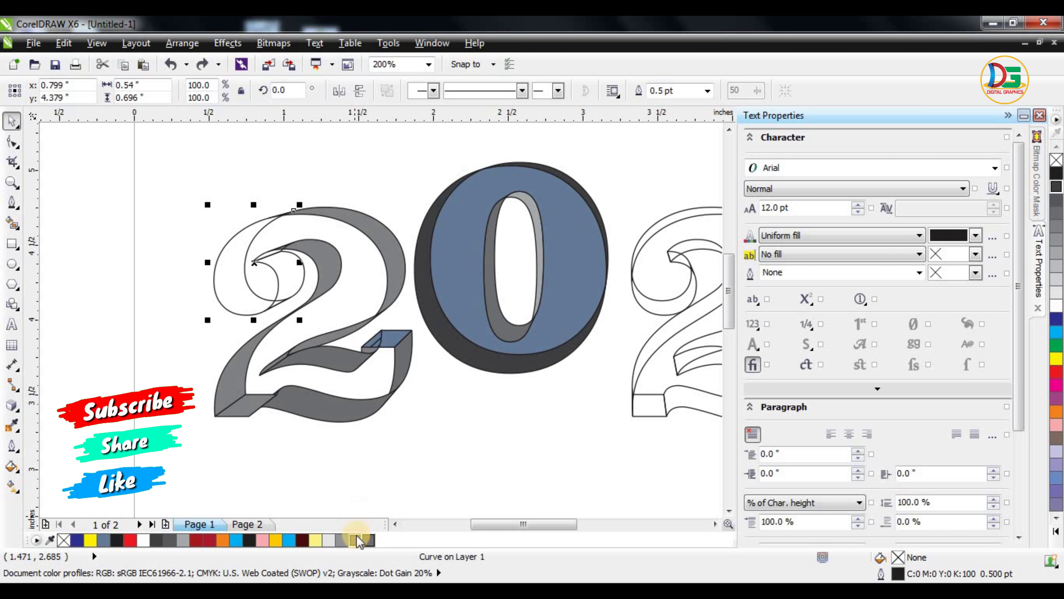
pyautogui.click(356, 540)
pyautogui.click(260, 296)
pyautogui.scroll(2, 268, 291)
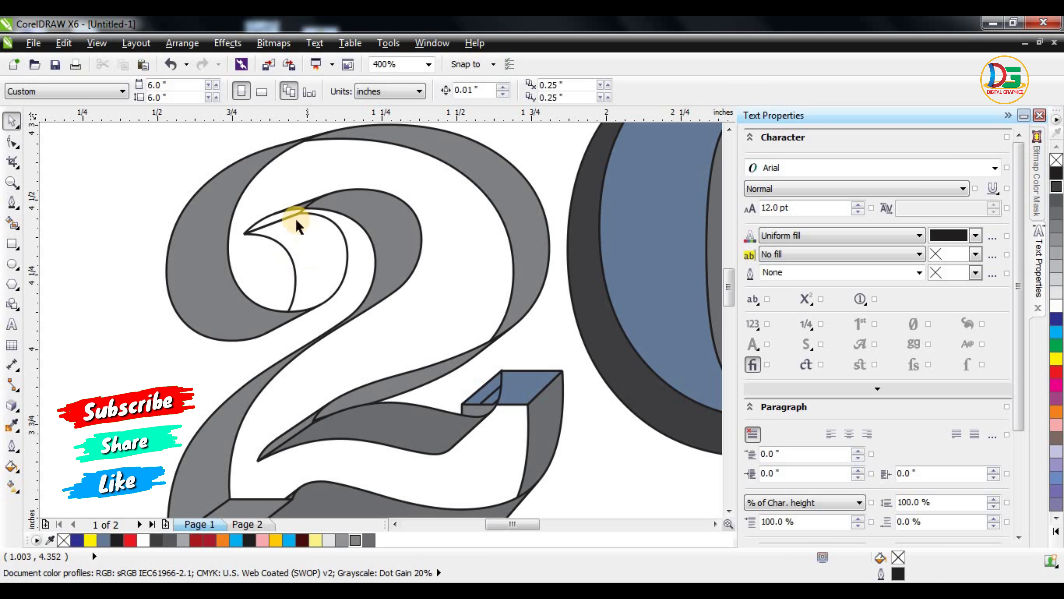
pyautogui.click(348, 248)
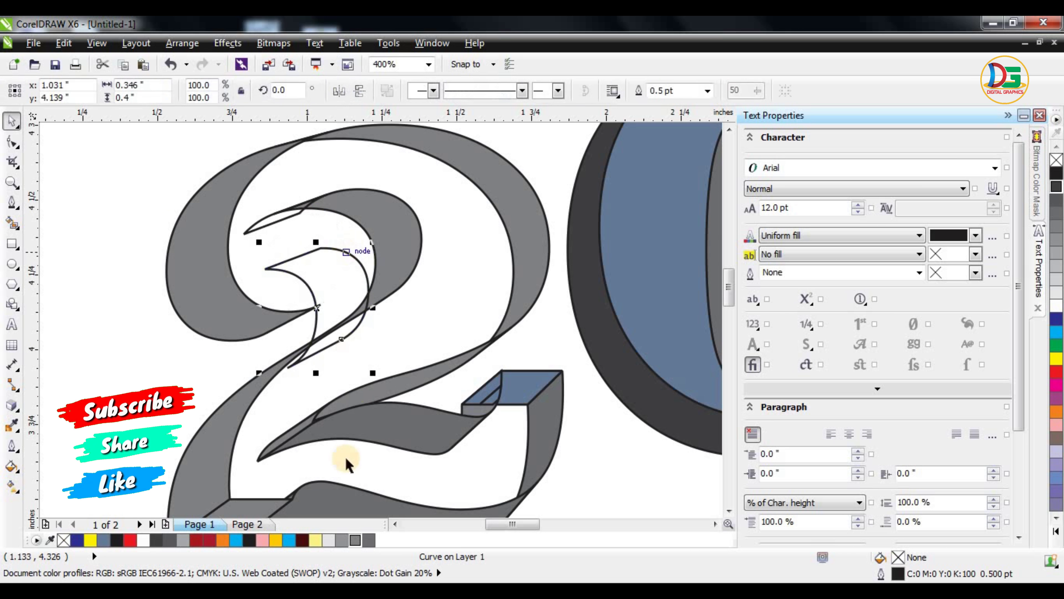
pyautogui.click(361, 539)
pyautogui.scroll(-2, 309, 261)
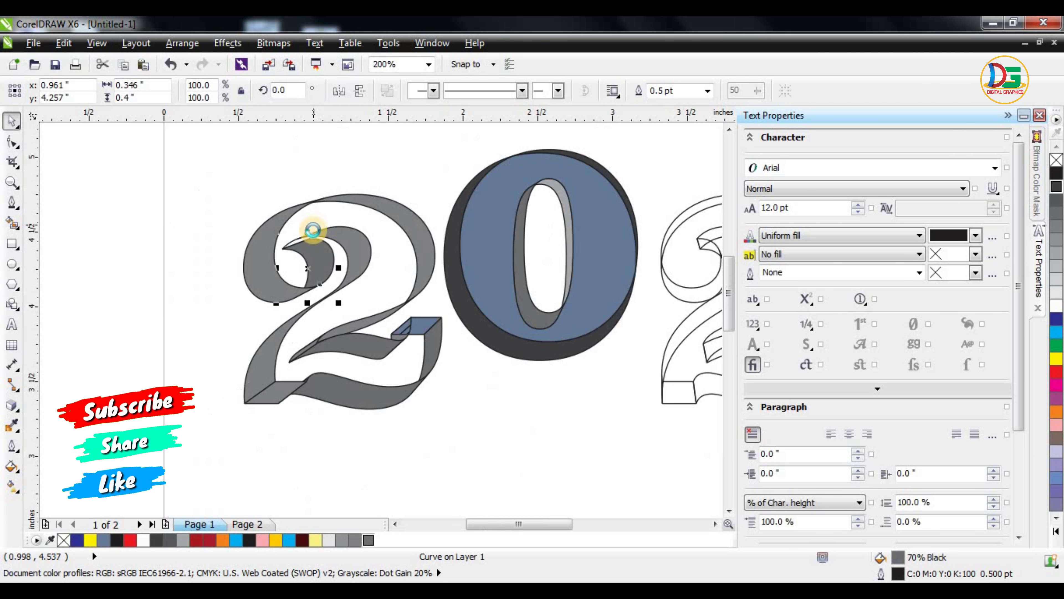
pyautogui.scroll(2, 309, 231)
# Step: Fill the small curve inside the 2's inner curl grey
pyautogui.click(288, 247)
pyautogui.click(356, 536)
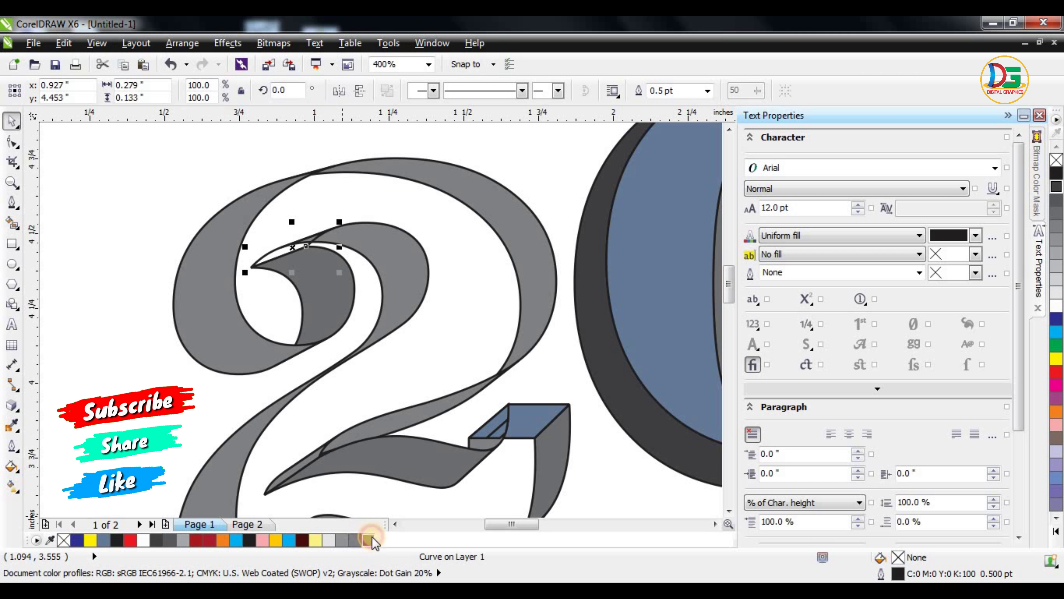
pyautogui.click(136, 249)
pyautogui.scroll(-1, 135, 250)
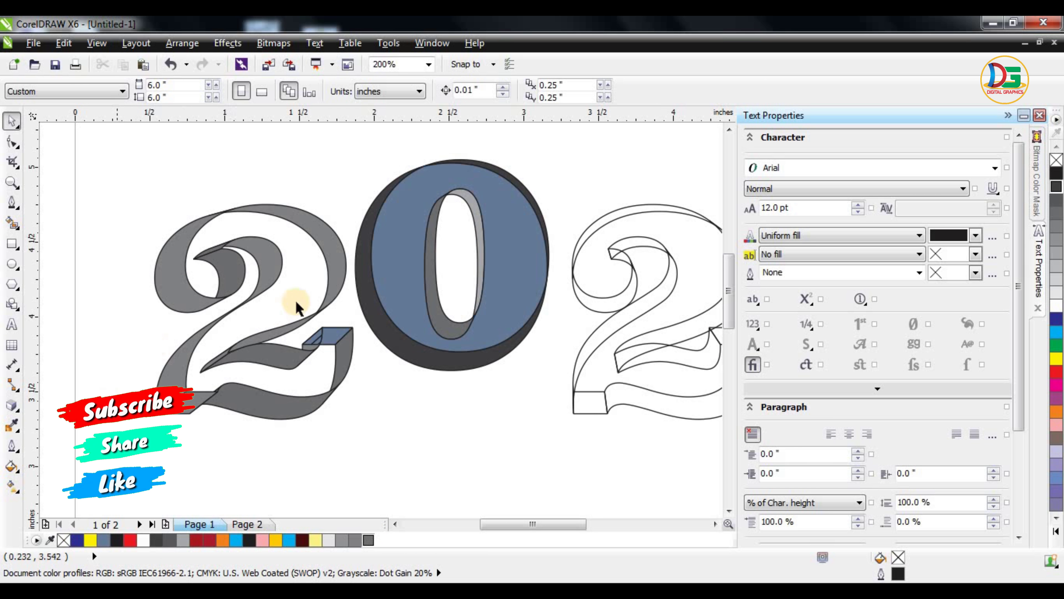
# Step: Smart Fill the interior of the 2 to give it a slate blue front face
pyautogui.click(307, 338)
pyautogui.scroll(1, 307, 338)
pyautogui.scroll(-1, 351, 340)
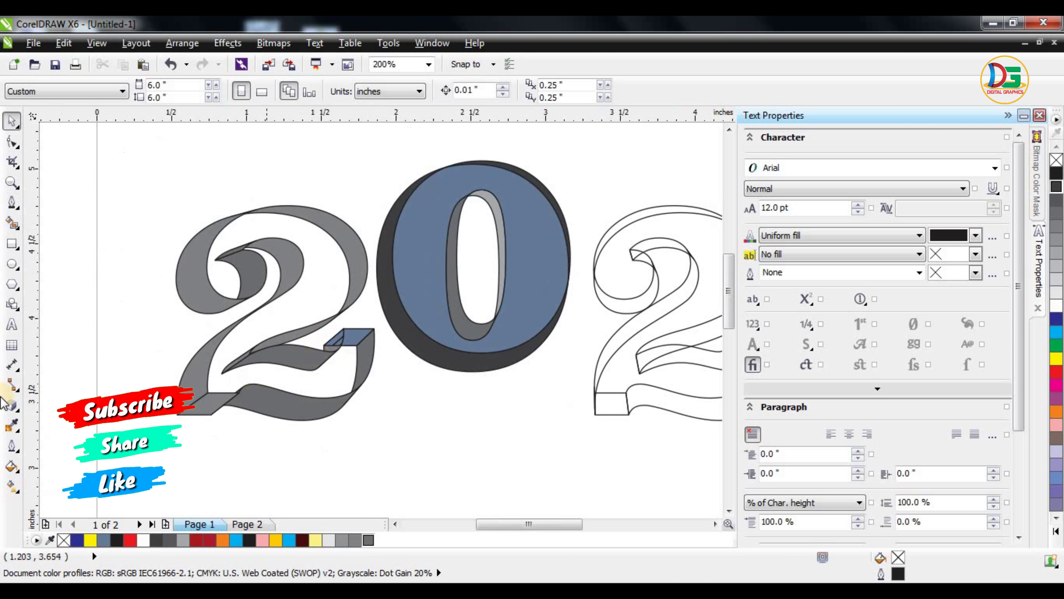
pyautogui.click(12, 223)
pyautogui.click(279, 380)
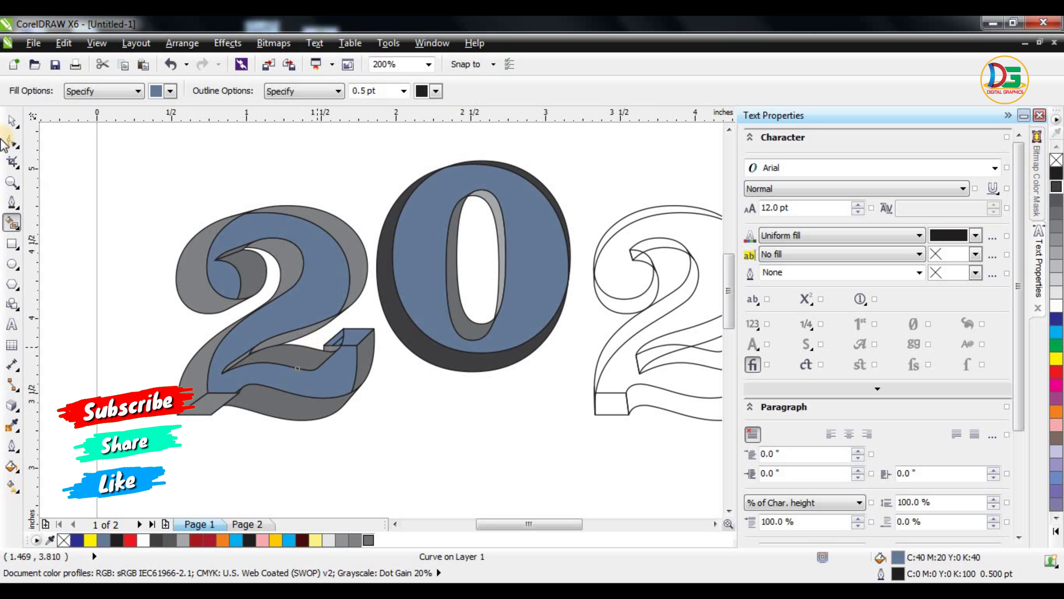
pyautogui.click(12, 122)
pyautogui.click(135, 221)
# Step: Fill the third digit's outer top curve and lower inner part 60% Black
pyautogui.scroll(-1, 388, 238)
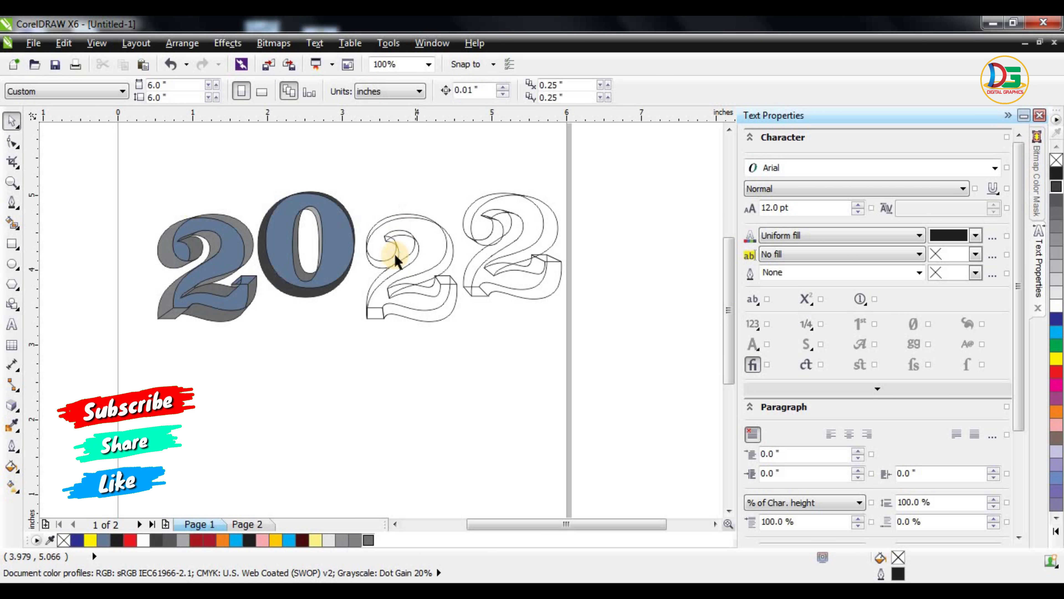
pyautogui.scroll(1, 435, 209)
pyautogui.scroll(1, 435, 209)
pyautogui.click(337, 156)
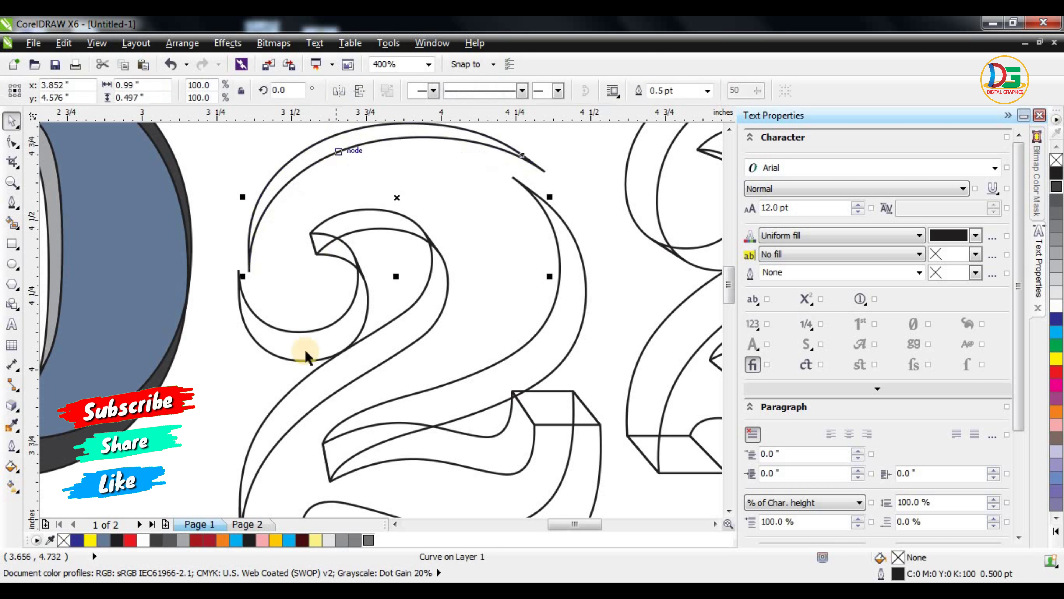
pyautogui.click(356, 540)
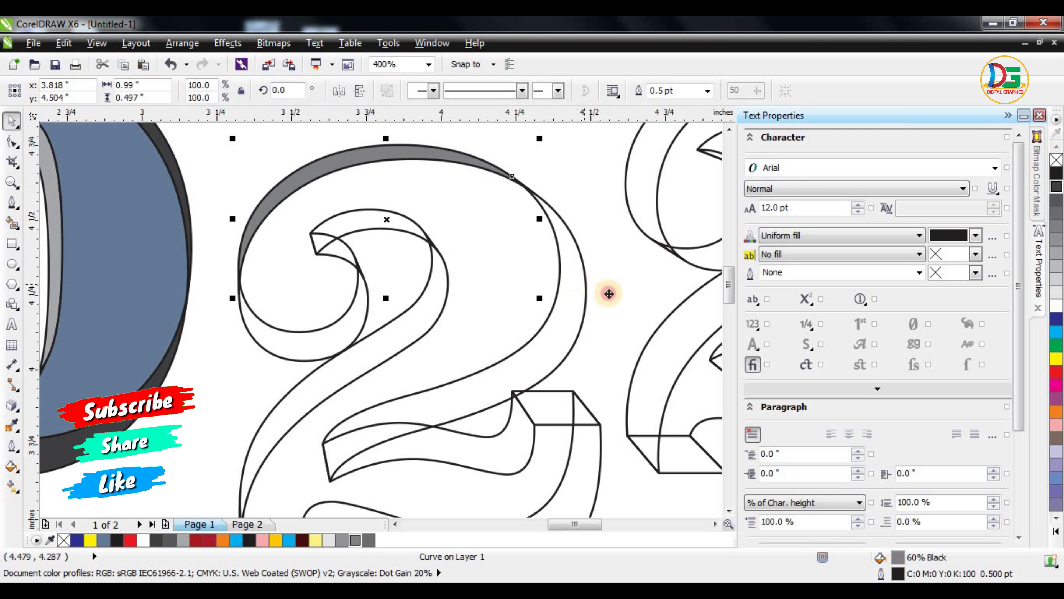
pyautogui.click(482, 430)
pyautogui.click(355, 539)
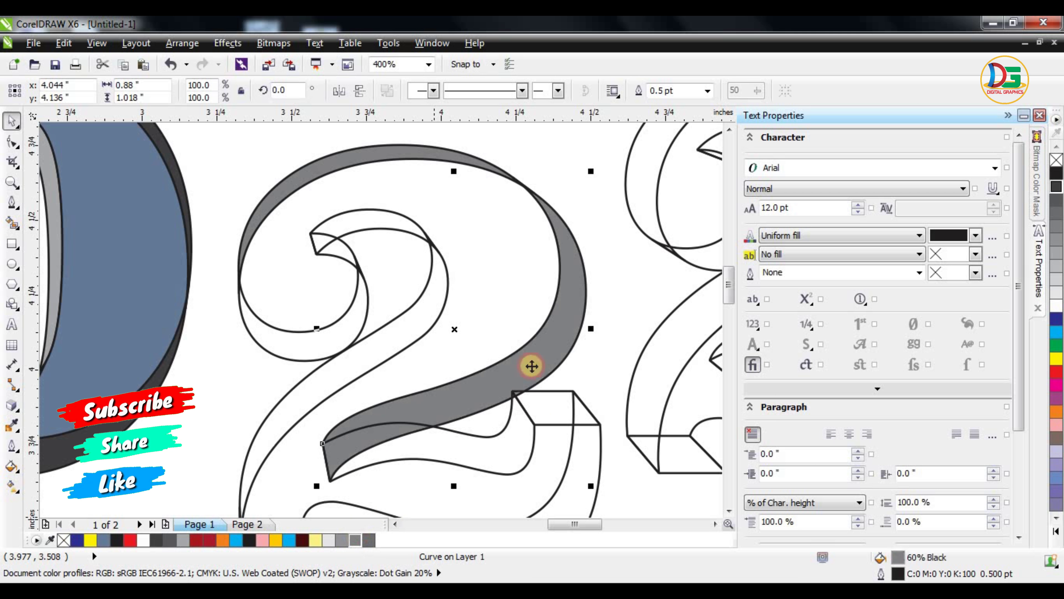
pyautogui.scroll(-1, 508, 238)
pyautogui.click(466, 343)
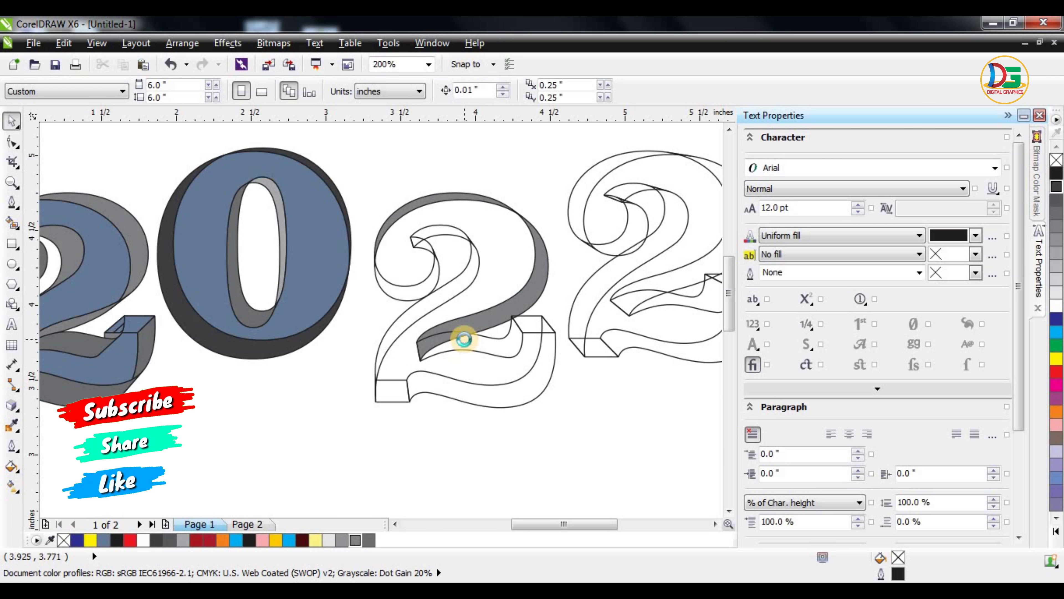
# Step: Marquee-select the last two 2s and delete them
pyautogui.scroll(-1, 464, 339)
pyautogui.moveTo(640, 179); pyautogui.dragTo(411, 419)
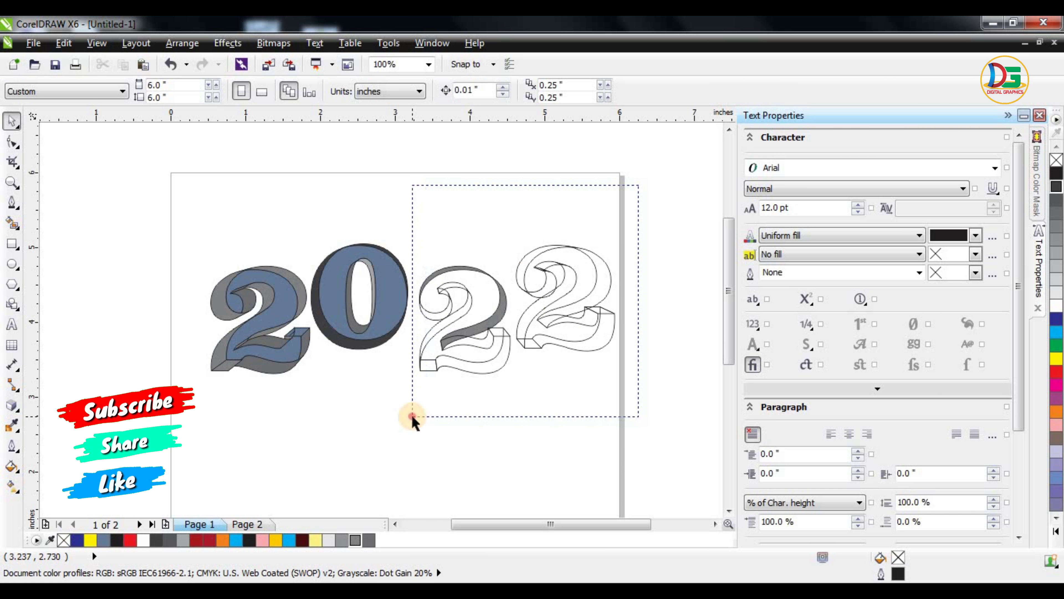
pyautogui.press('Delete')
pyautogui.moveTo(153, 208); pyautogui.dragTo(259, 402)
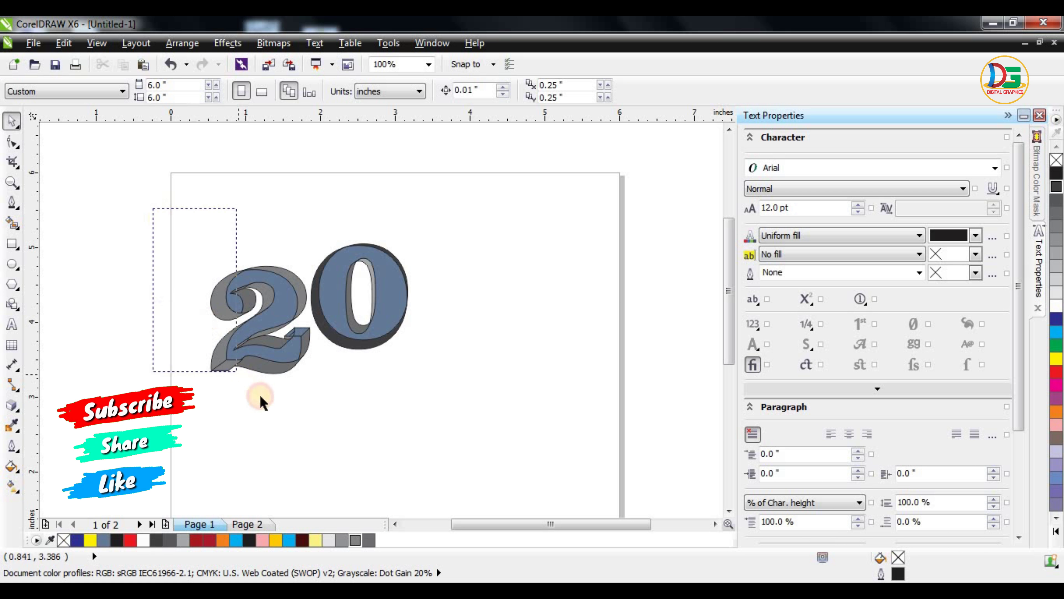
# Step: Give the 2's front face a top-to-bottom linear fountain fill with red middle and top stops
pyautogui.scroll(1, 243, 290)
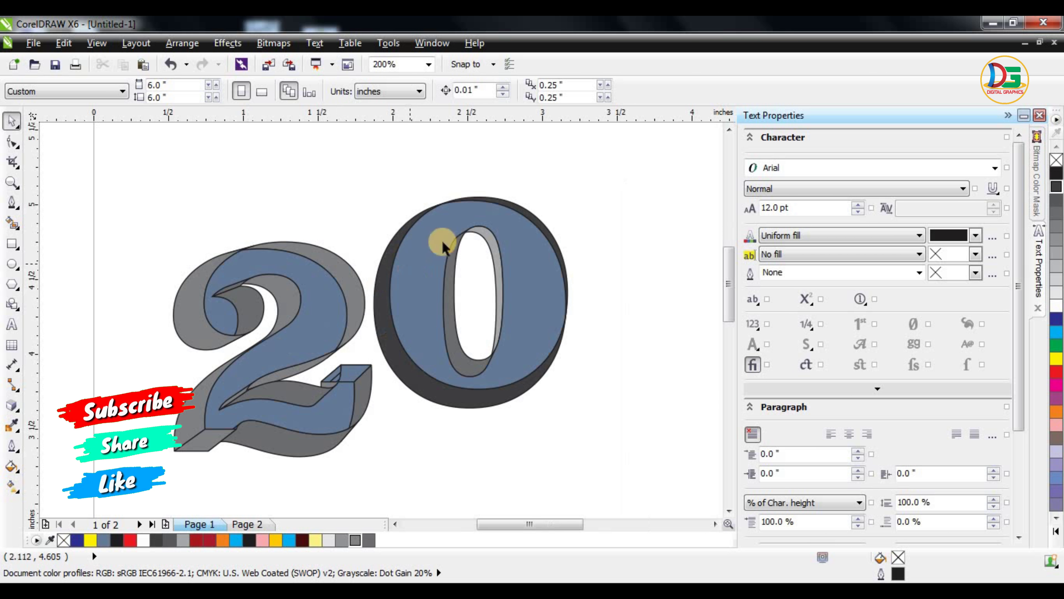
pyautogui.click(239, 262)
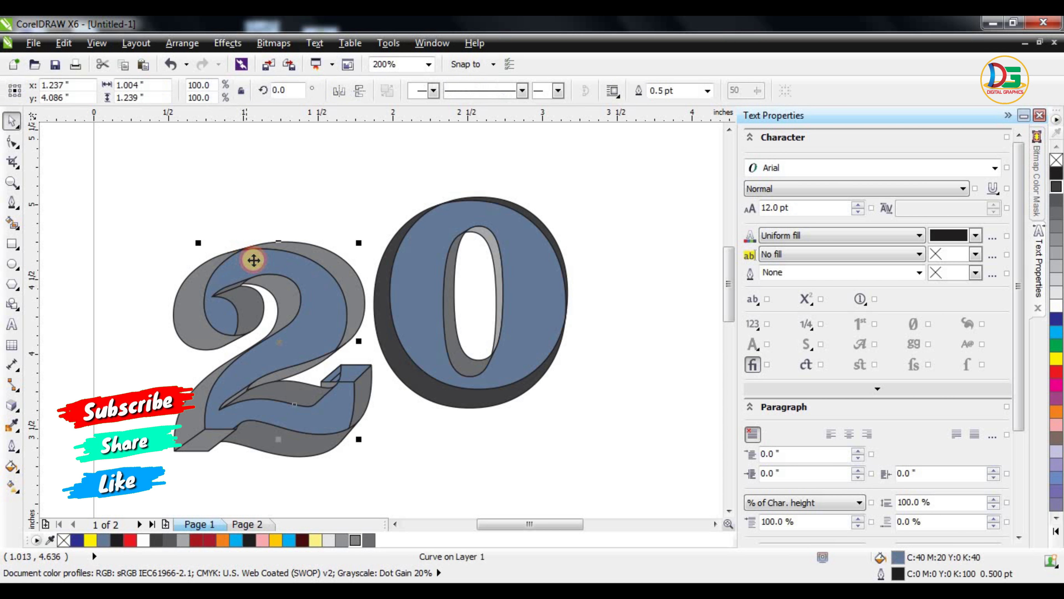
pyautogui.click(314, 213)
pyautogui.click(358, 335)
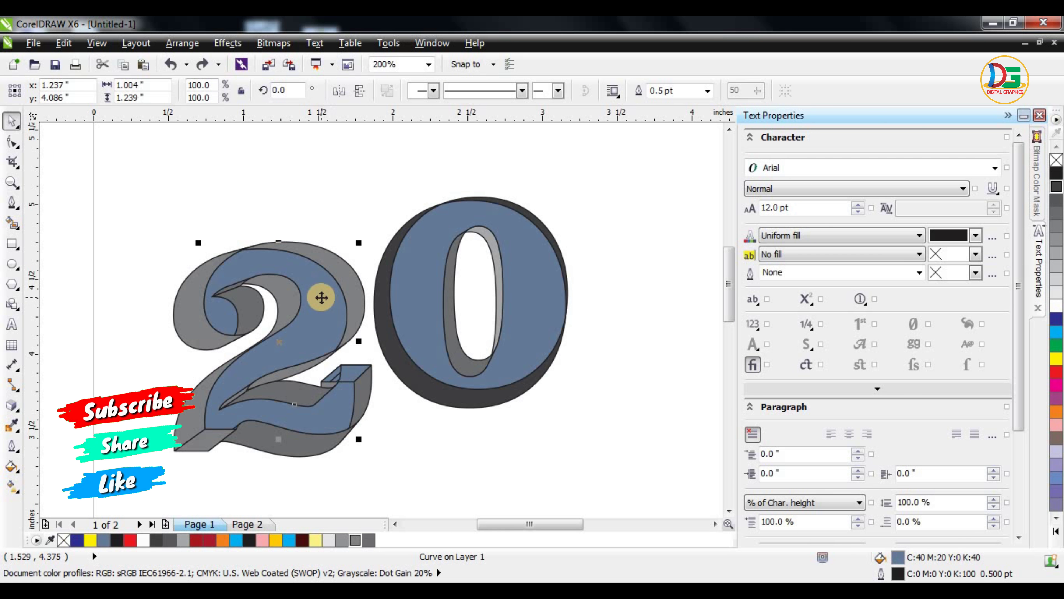
pyautogui.press('g')
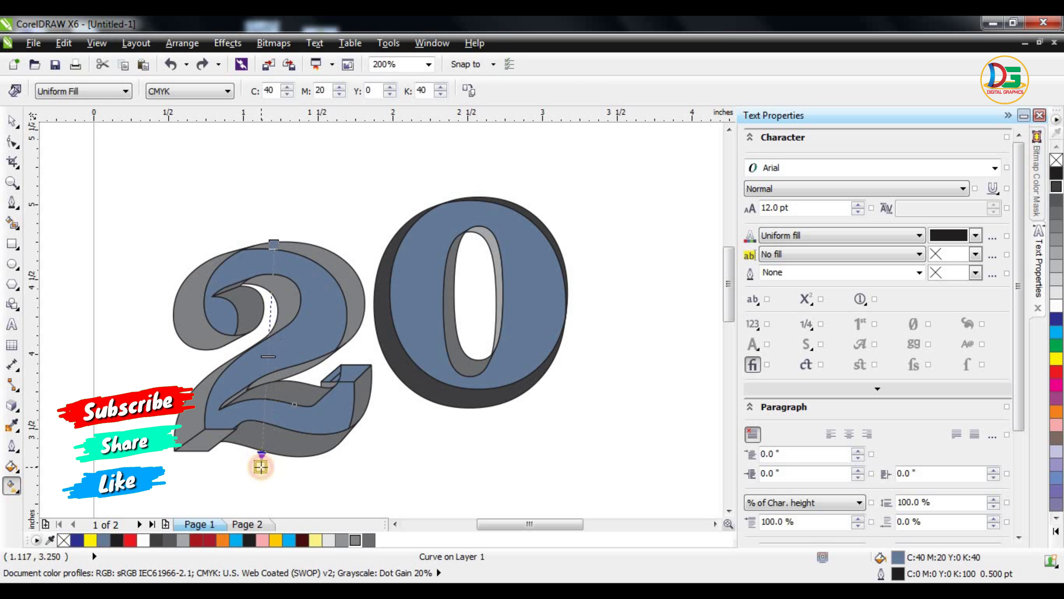
pyautogui.moveTo(277, 287)
pyautogui.mouseDown()
pyautogui.moveTo(261, 463)
pyautogui.moveTo(265, 425)
pyautogui.mouseUp()
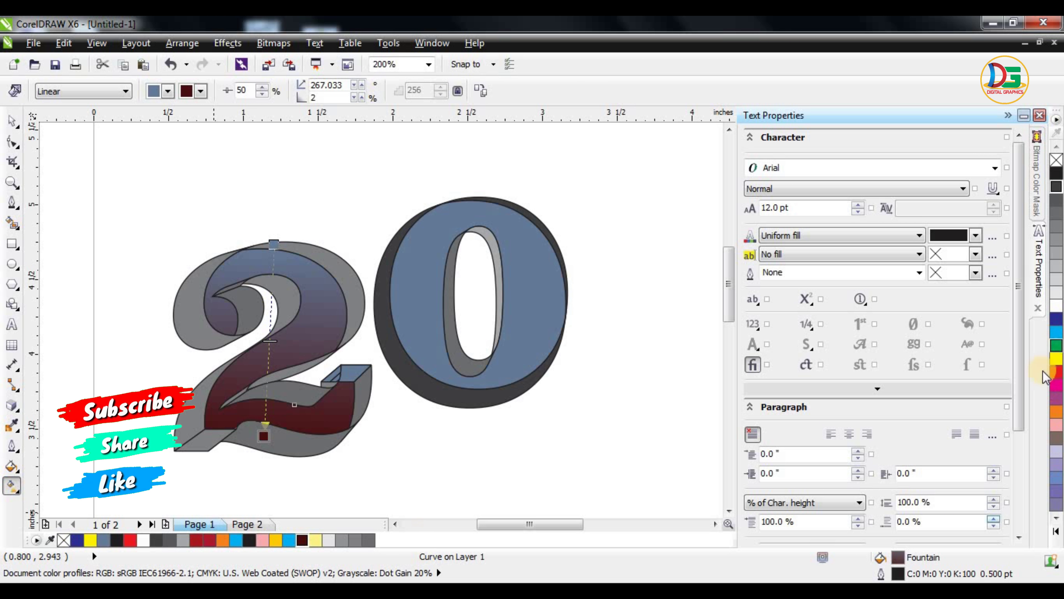
pyautogui.moveTo(532, 319)
pyautogui.mouseDown()
pyautogui.moveTo(1009, 321)
pyautogui.moveTo(781, 216)
pyautogui.moveTo(547, 304)
pyautogui.mouseUp()
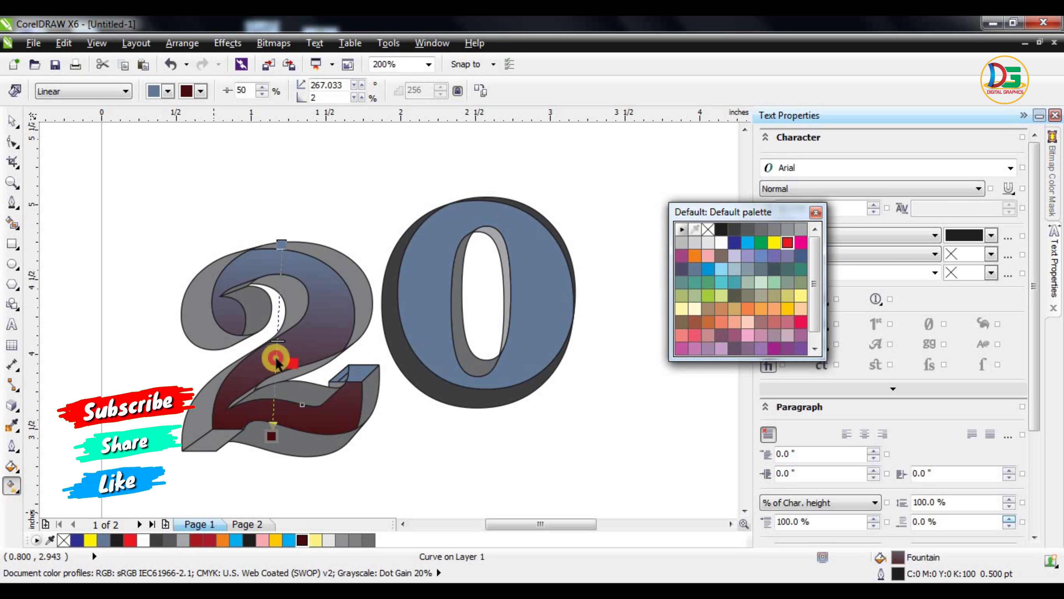
pyautogui.moveTo(276, 358); pyautogui.dragTo(276, 357)
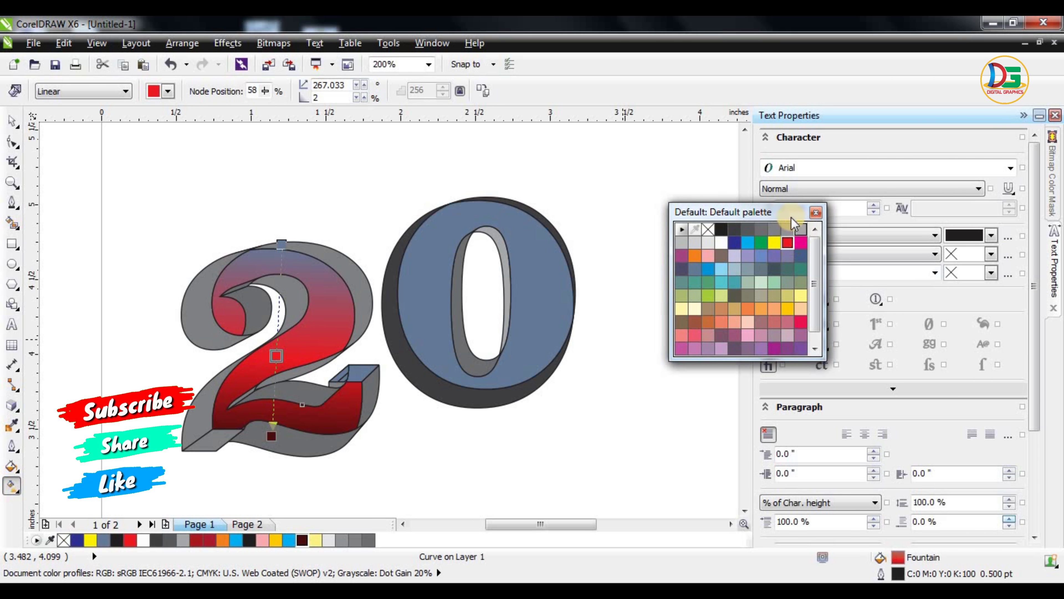
pyautogui.moveTo(761, 216); pyautogui.dragTo(1060, 333)
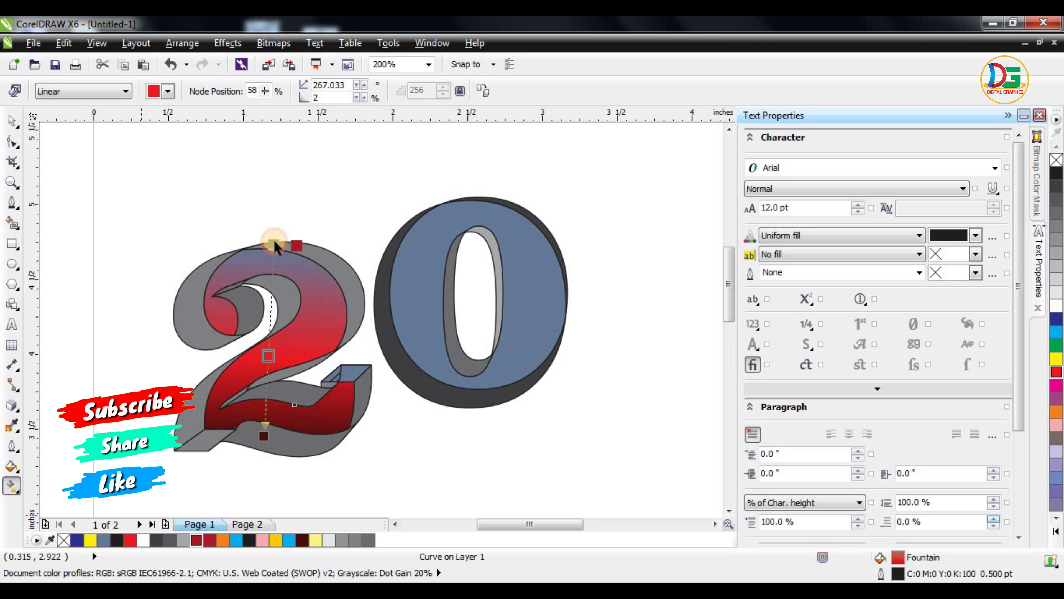
pyautogui.moveTo(275, 240); pyautogui.dragTo(274, 243)
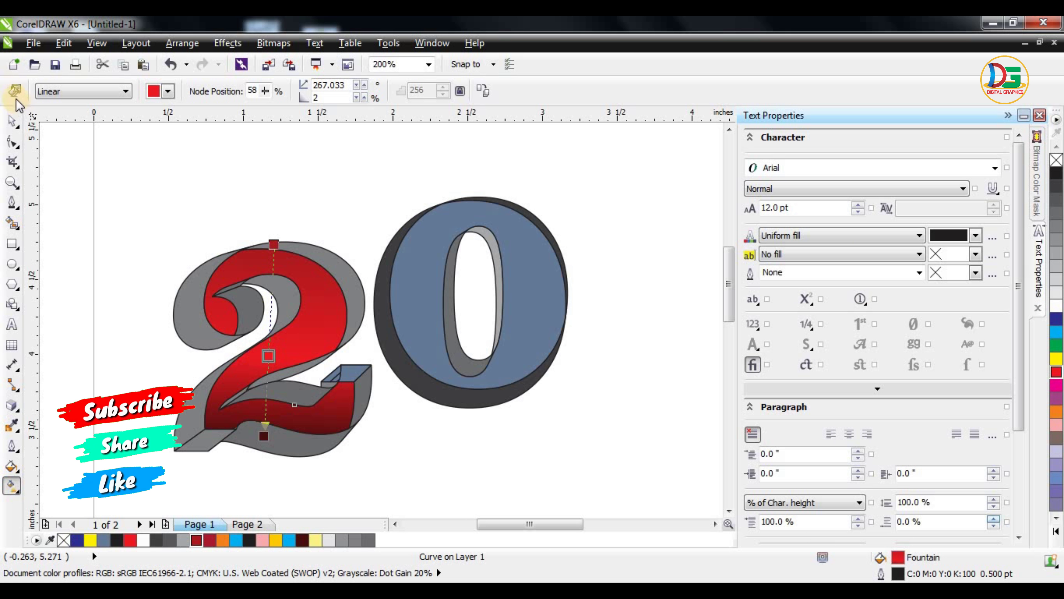
# Step: Draw a small rectangle to the lower right of the 20
pyautogui.click(12, 121)
pyautogui.scroll(1, 318, 294)
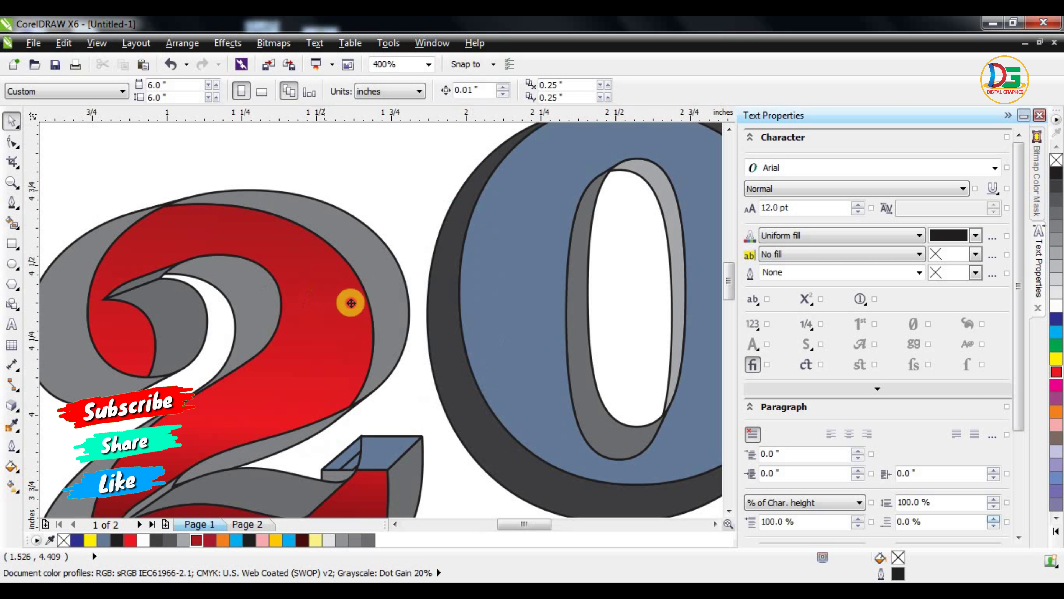
pyautogui.scroll(-1, 335, 252)
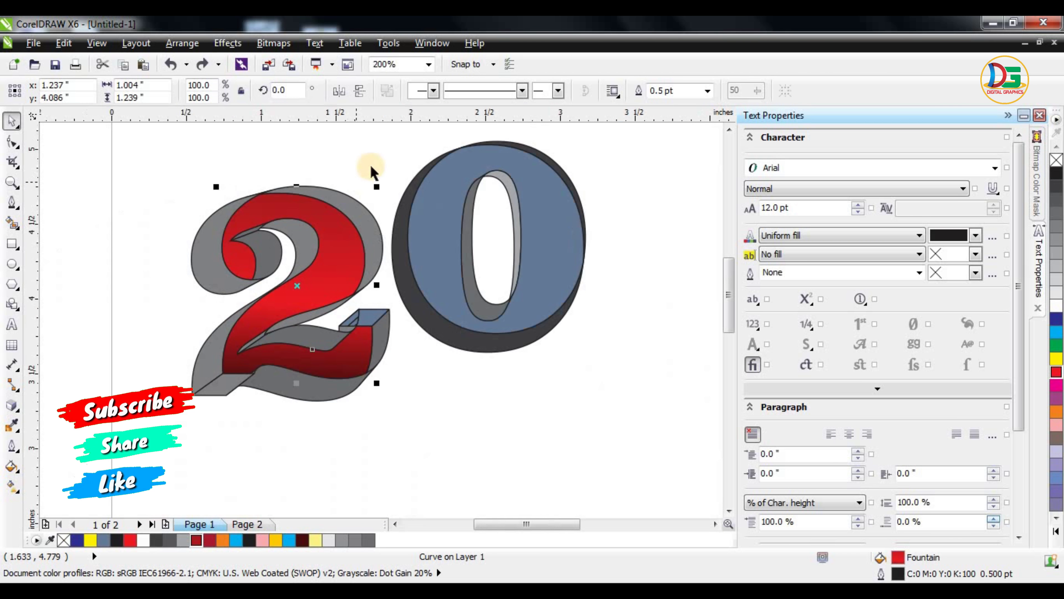
pyautogui.scroll(-1, 369, 176)
pyautogui.click(371, 174)
pyautogui.click(409, 224)
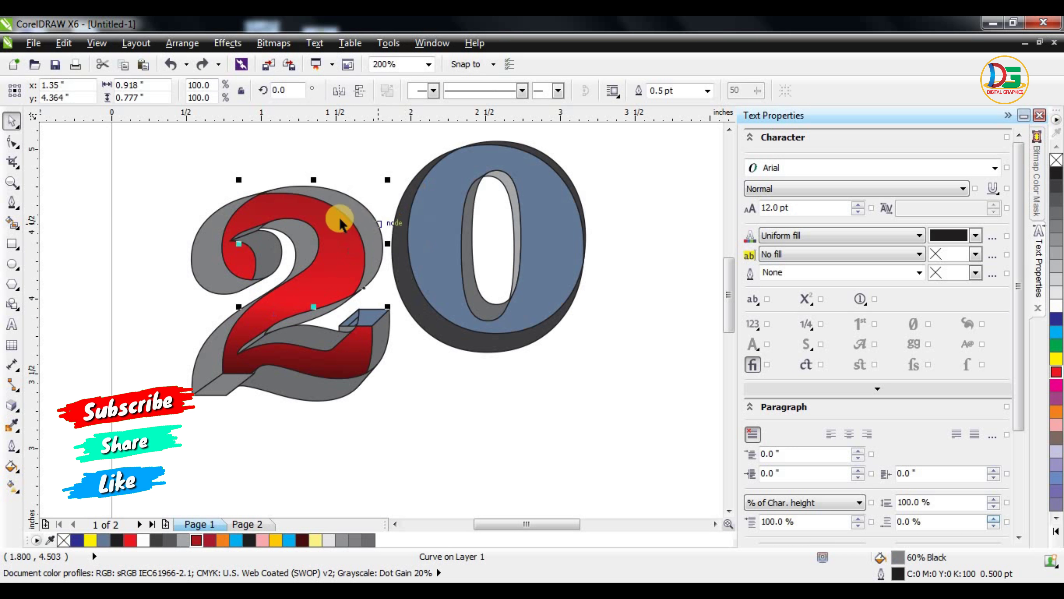
pyautogui.click(408, 435)
pyautogui.click(12, 244)
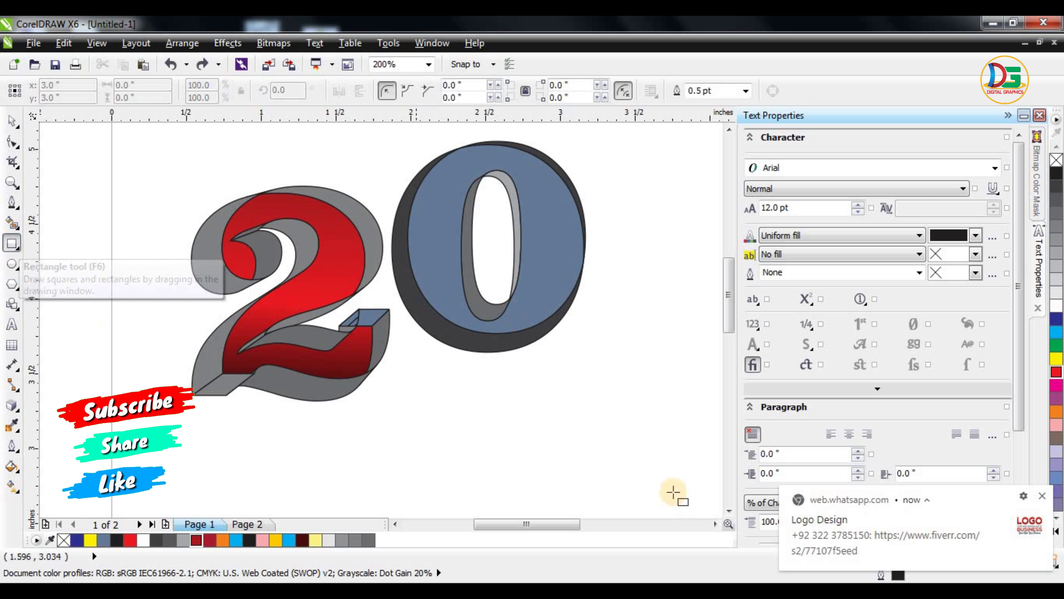
pyautogui.moveTo(636, 403); pyautogui.dragTo(691, 445)
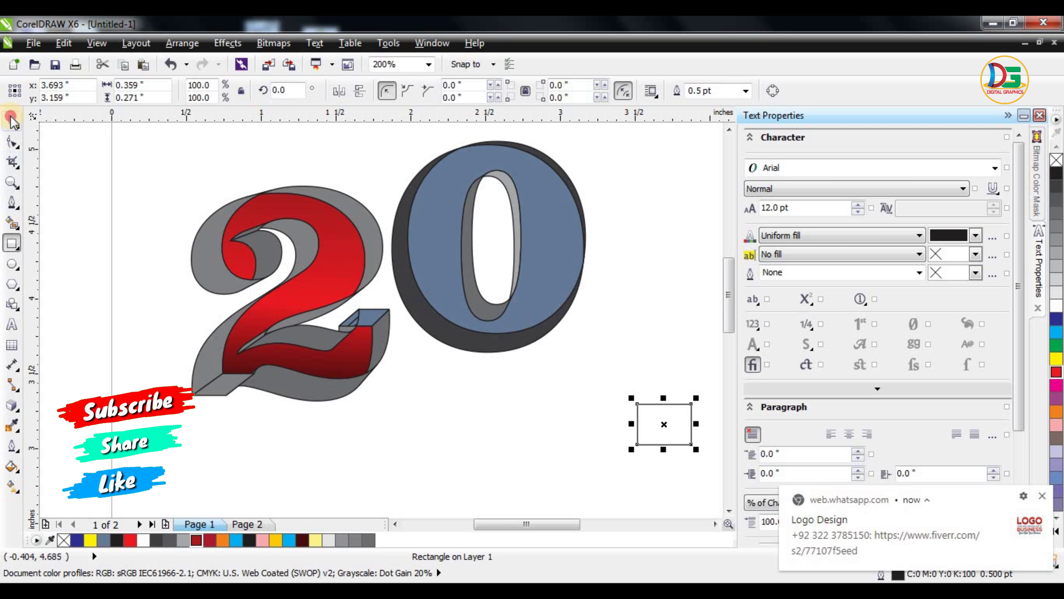
pyautogui.click(12, 122)
# Step: Copy the 2's red gradient fill onto the new rectangle
pyautogui.click(420, 325)
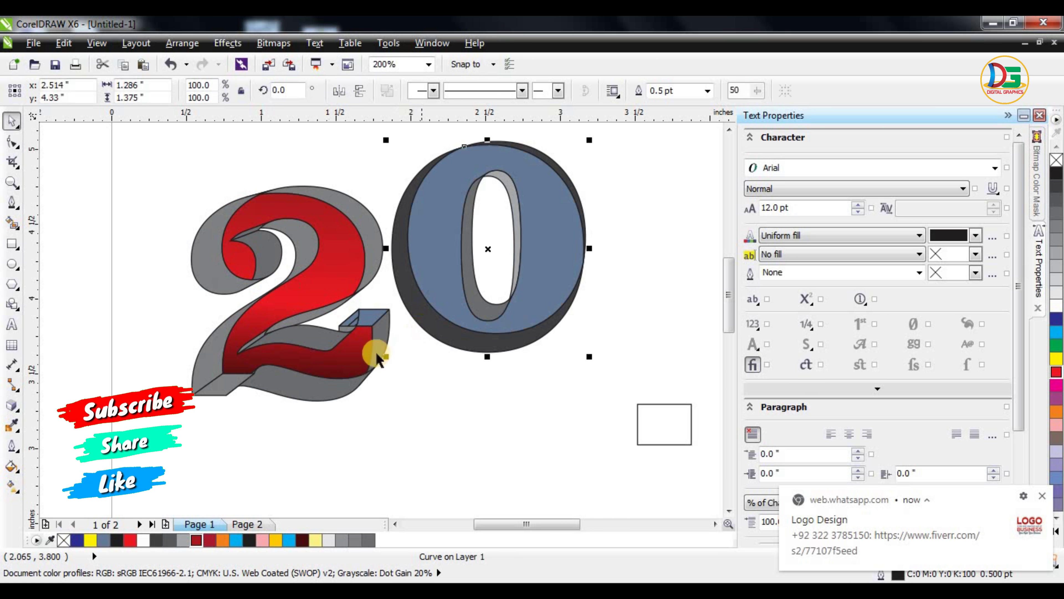
pyautogui.click(376, 358)
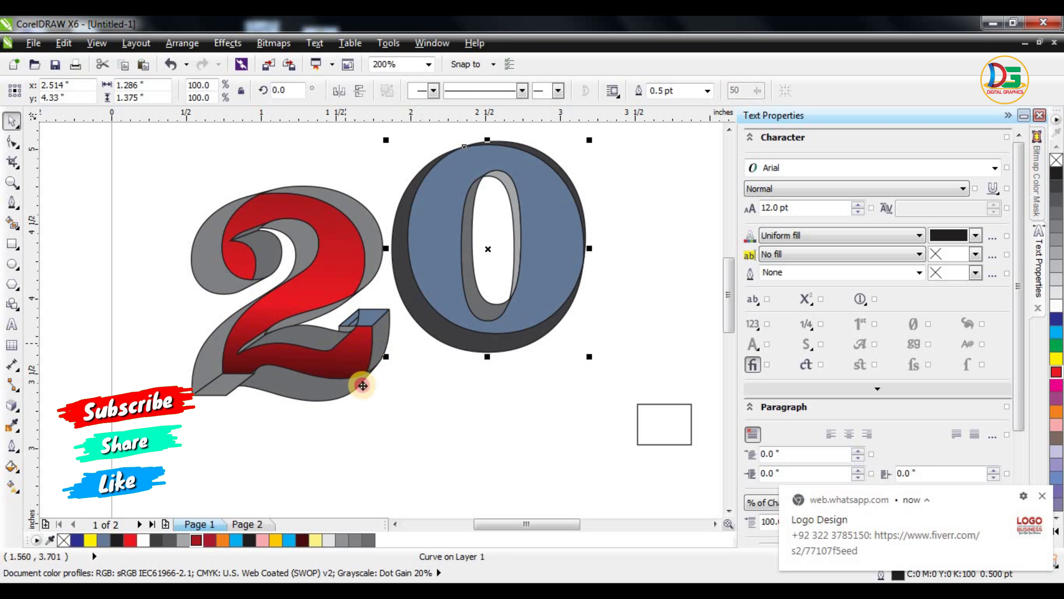
pyautogui.click(1048, 495)
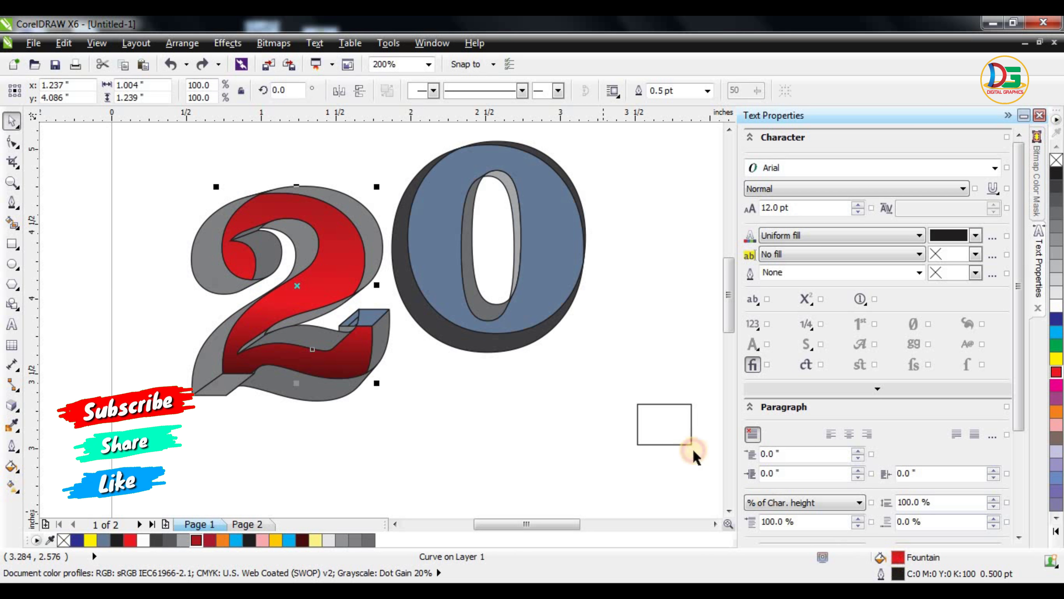
pyautogui.moveTo(898, 566); pyautogui.dragTo(669, 428)
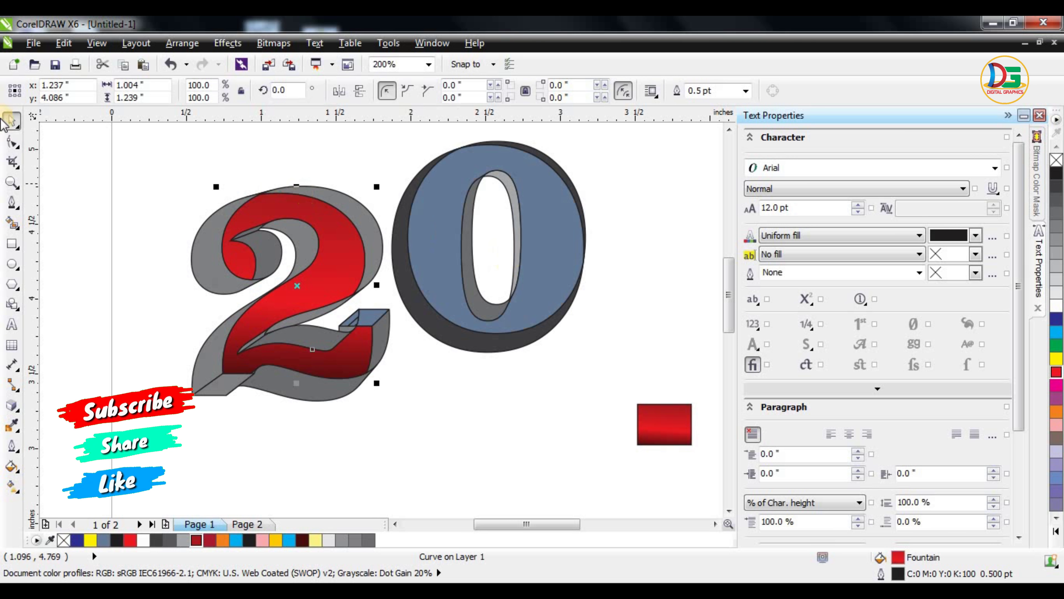
pyautogui.click(328, 173)
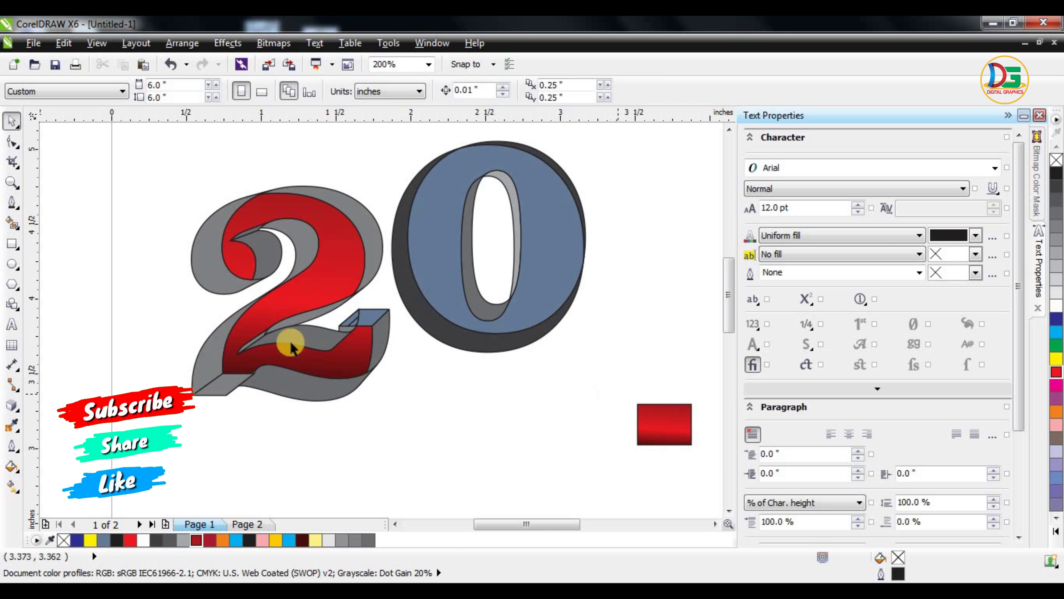
# Step: Give the 2's lower extrusion band a left-to-right grey-to-white linear gradient, checking Page 2
pyautogui.click(11, 324)
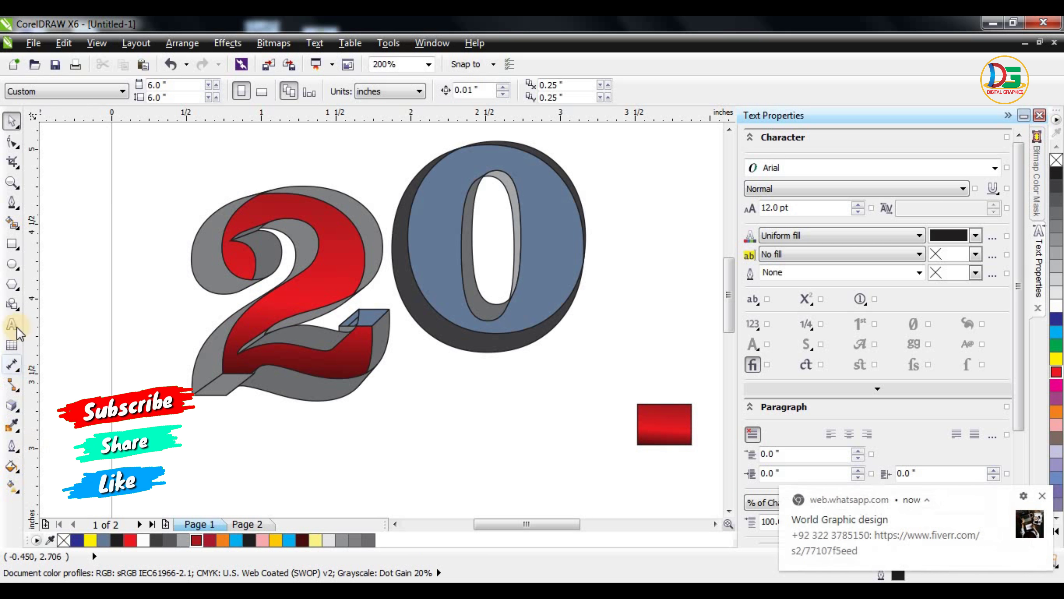
pyautogui.click(299, 403)
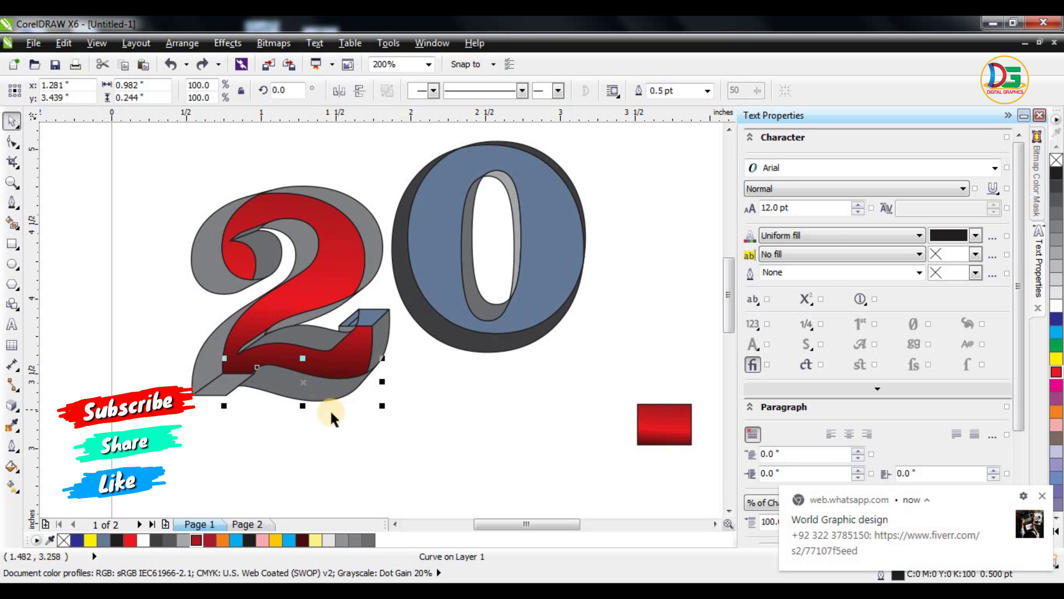
pyautogui.press('h')
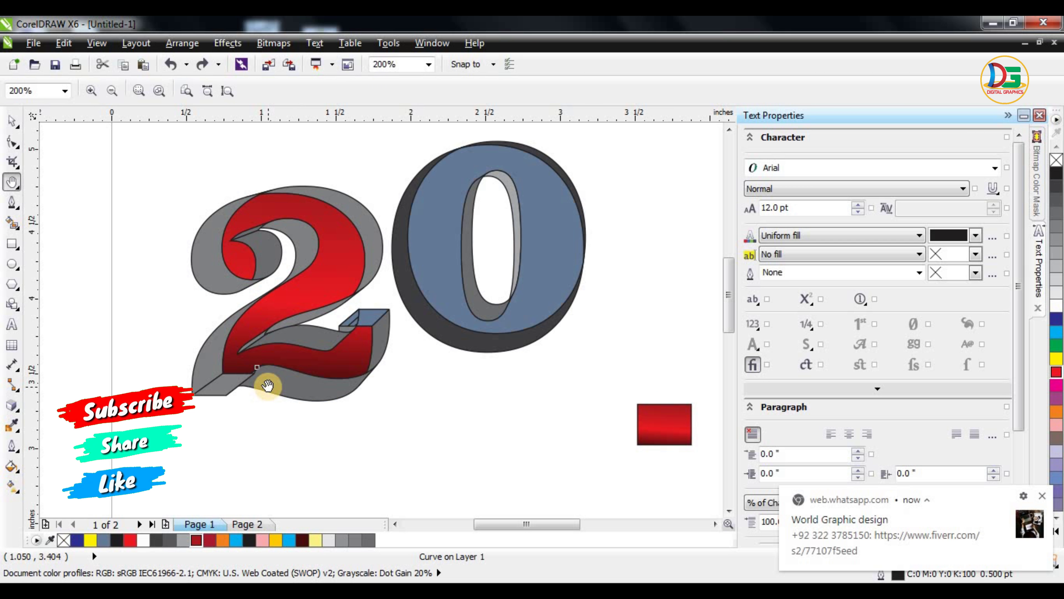
pyautogui.press('g')
pyautogui.moveTo(251, 372); pyautogui.dragTo(357, 385)
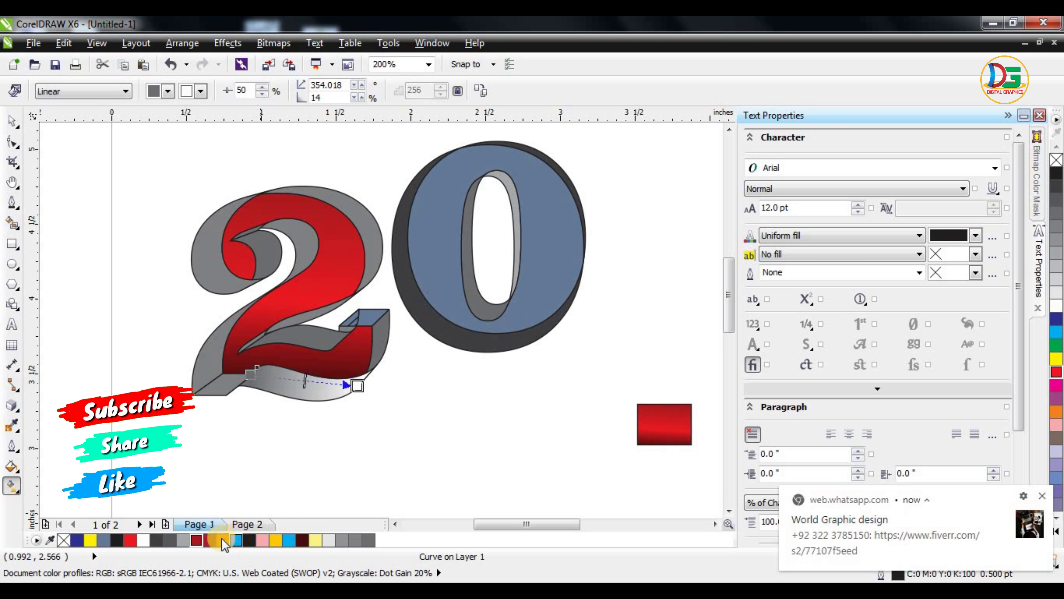
pyautogui.click(237, 524)
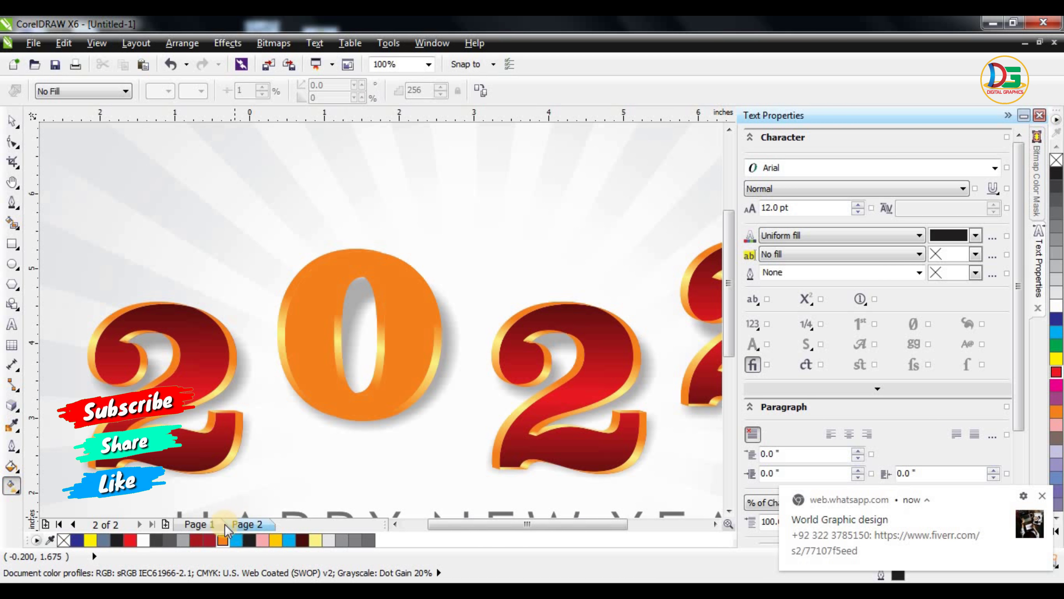
pyautogui.click(199, 520)
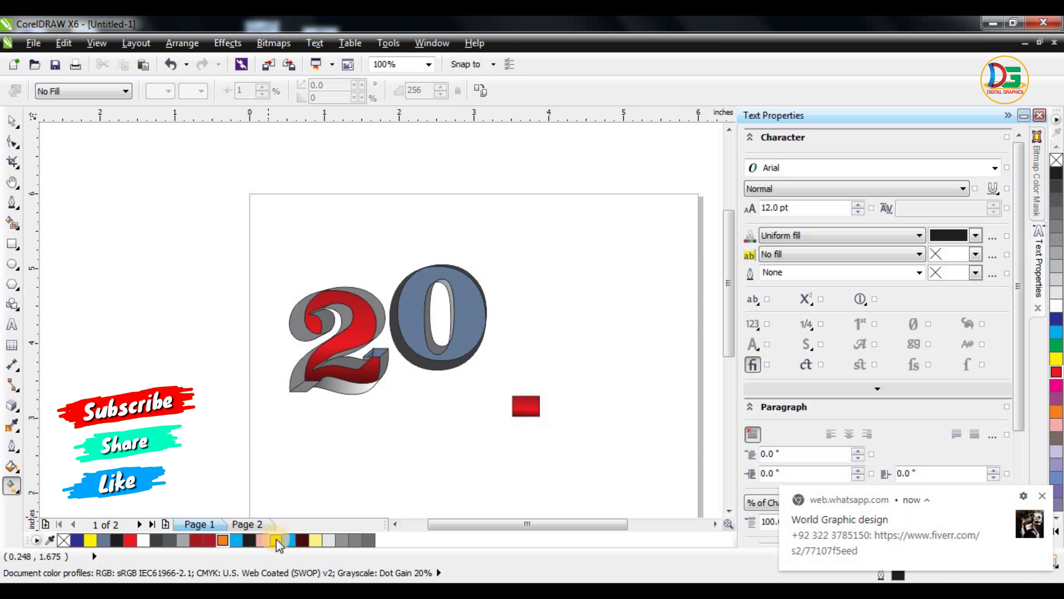
# Step: Fill the lower extrusion band with an orange linear gradient, adding yellow-orange and pale yellow stops
pyautogui.moveTo(222, 540); pyautogui.dragTo(321, 406)
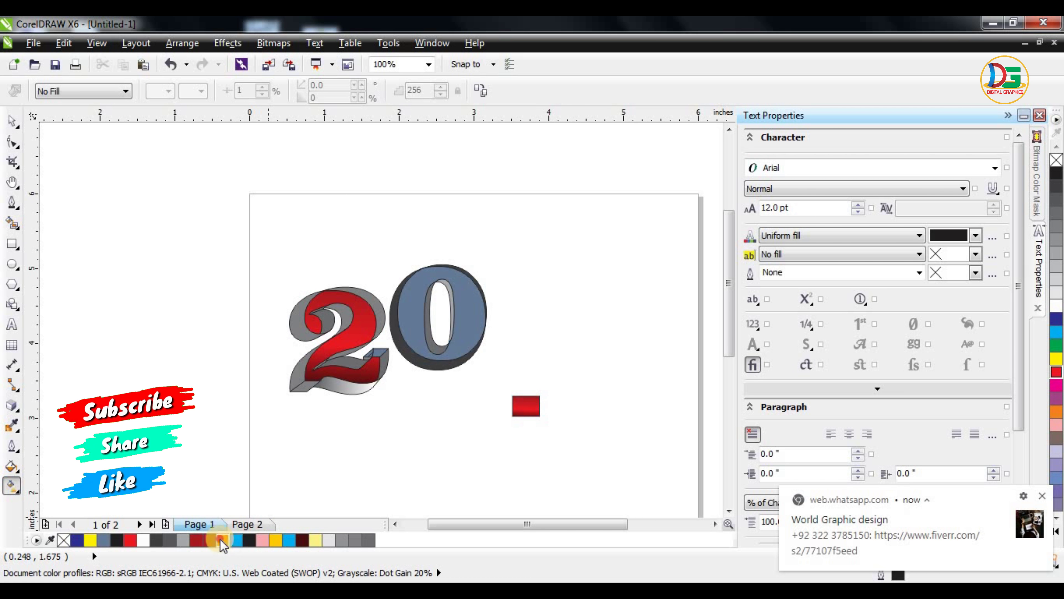
pyautogui.scroll(1, 320, 407)
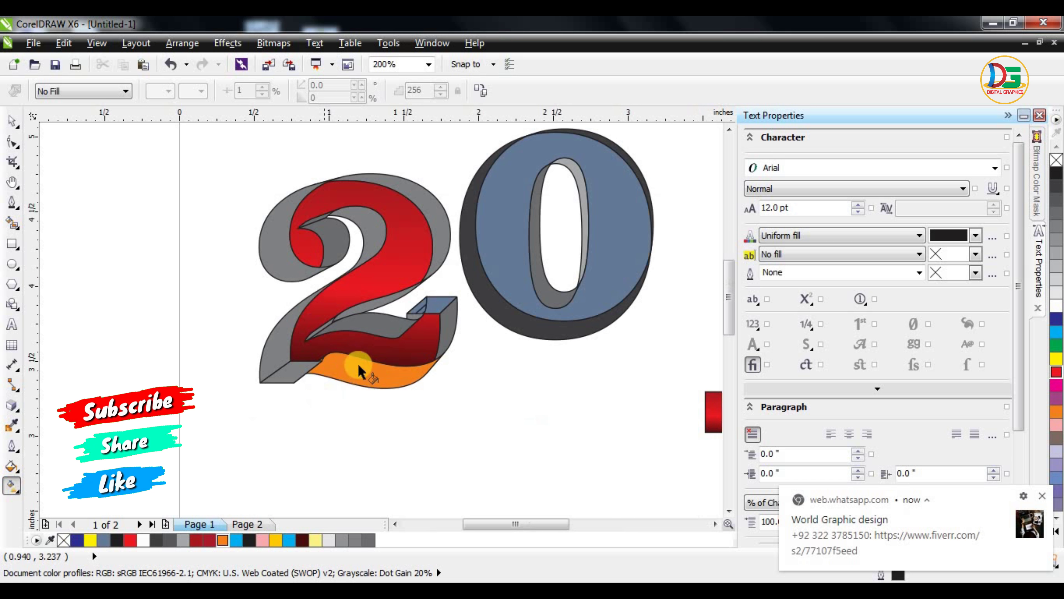
pyautogui.click(359, 371)
pyautogui.moveTo(316, 367); pyautogui.dragTo(454, 378)
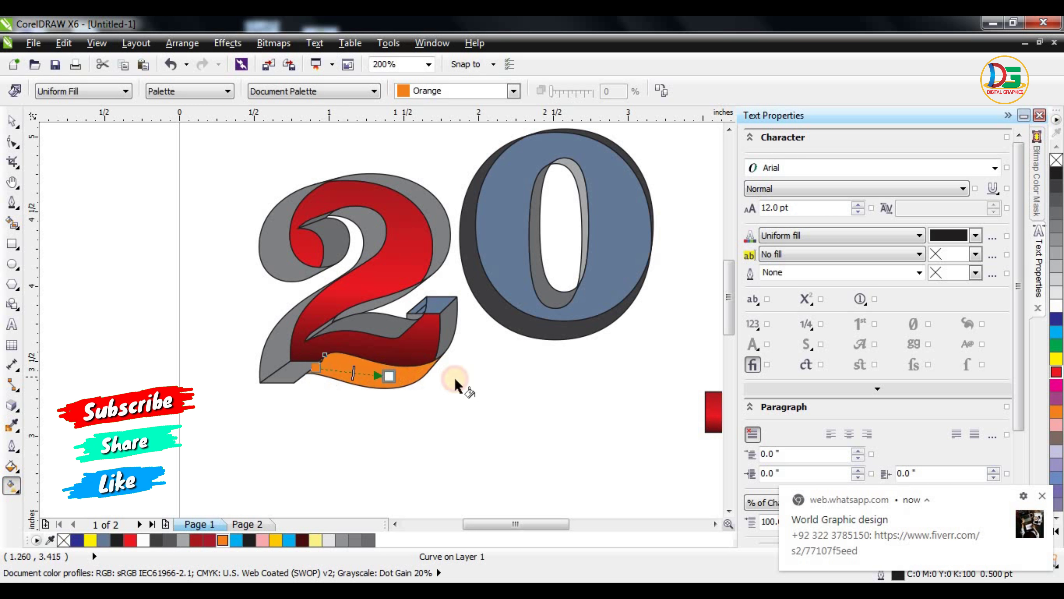
pyautogui.moveTo(228, 546); pyautogui.dragTo(315, 379)
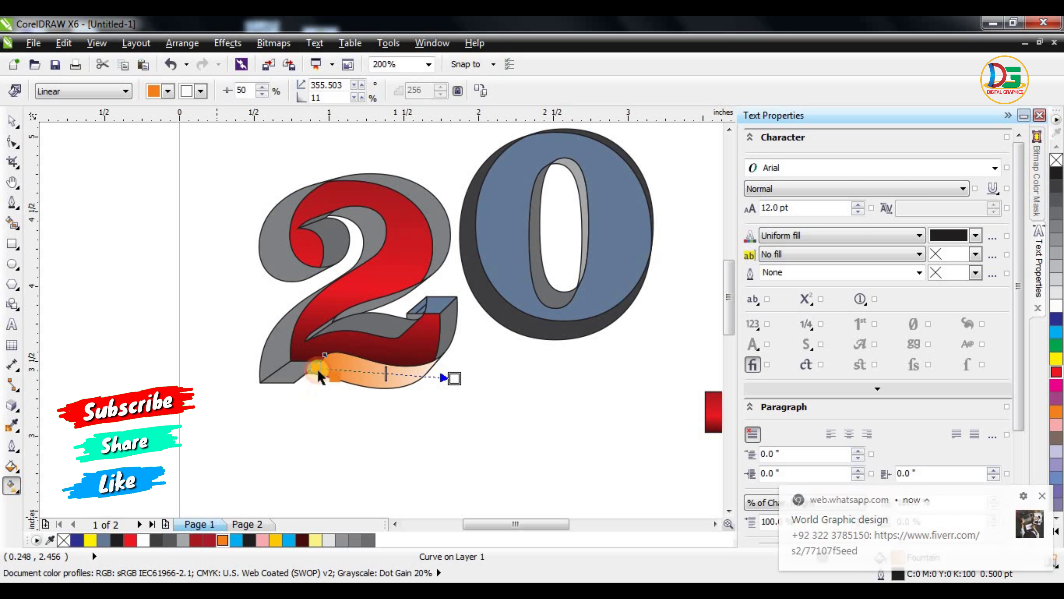
pyautogui.moveTo(277, 545); pyautogui.dragTo(349, 377)
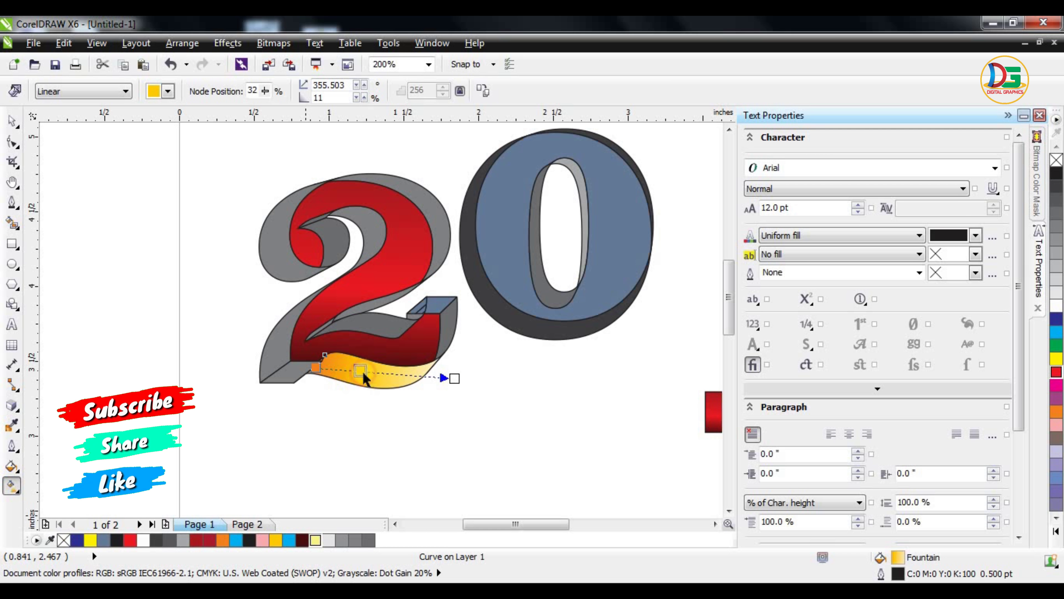
pyautogui.moveTo(234, 557); pyautogui.dragTo(359, 370)
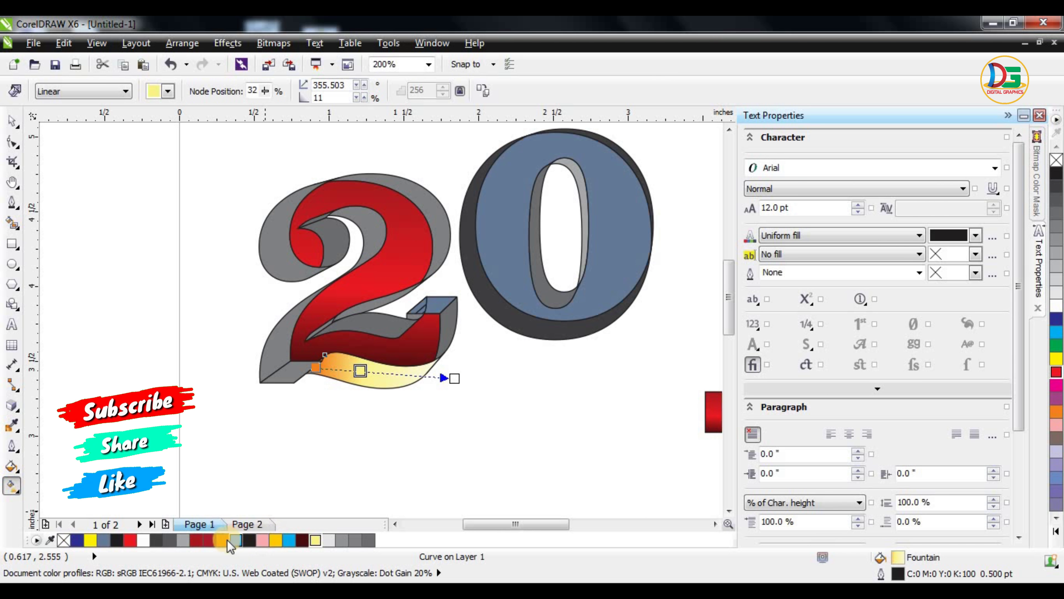
pyautogui.press('pagedown')
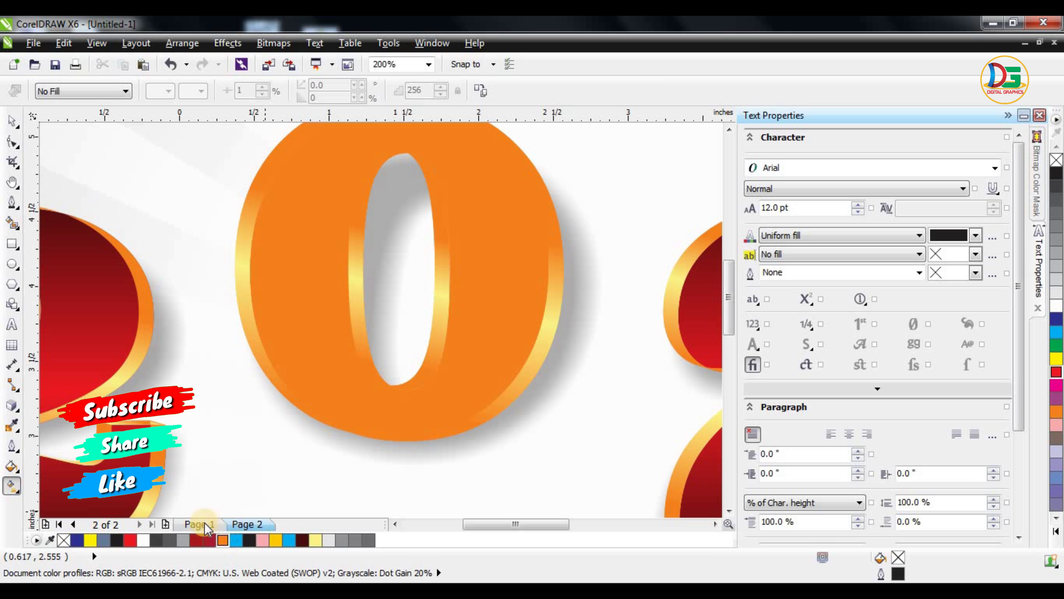
pyautogui.click(205, 522)
# Step: Refine the gold gradient with another orange stop, remove an extra stop, and end on pale yellow
pyautogui.scroll(3, 350, 390)
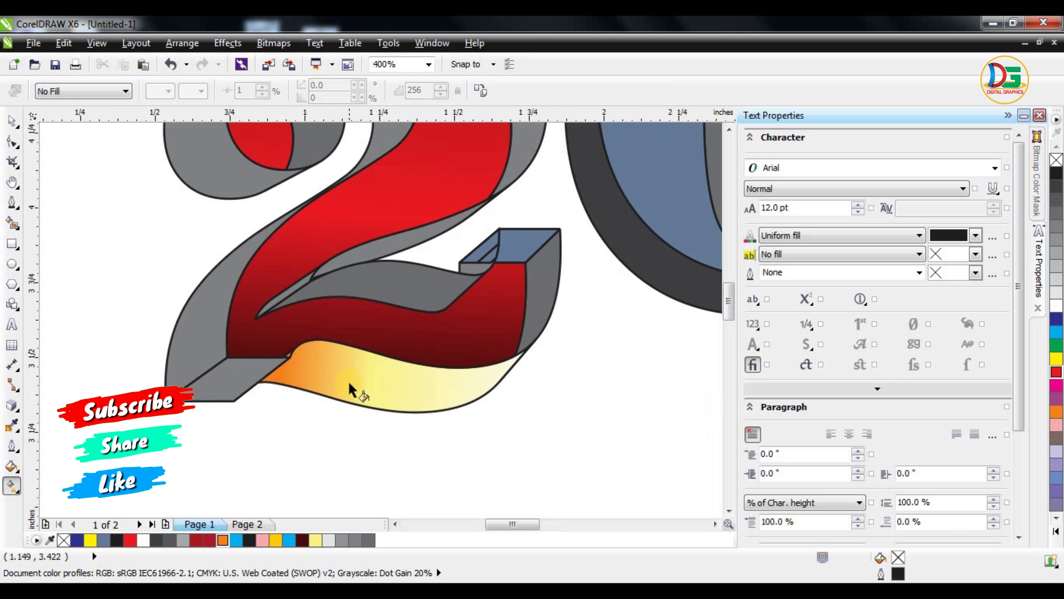
pyautogui.click(364, 376)
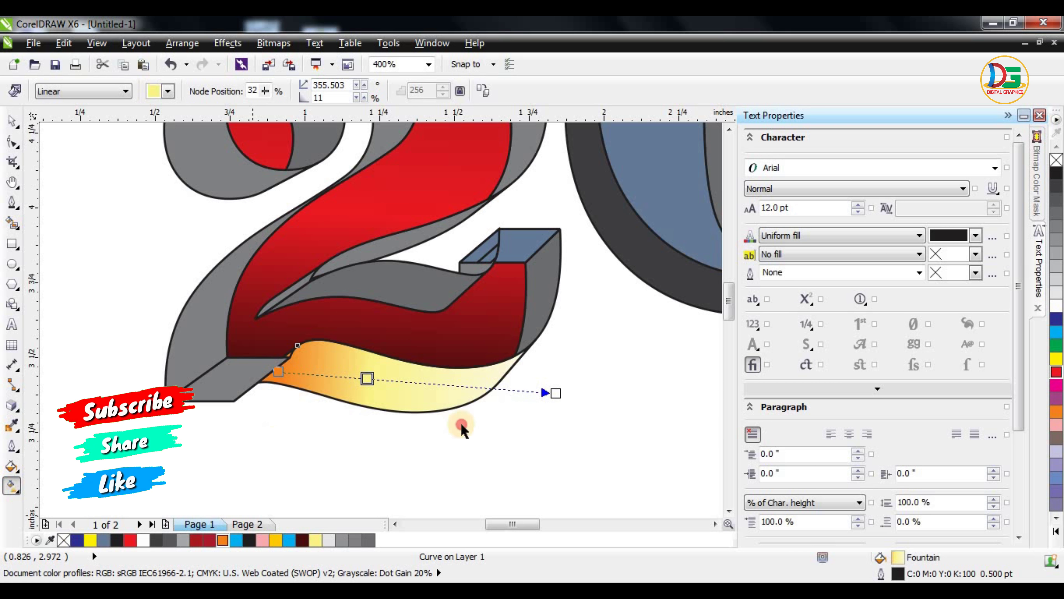
pyautogui.moveTo(462, 426)
pyautogui.mouseDown()
pyautogui.moveTo(471, 392)
pyautogui.moveTo(447, 384)
pyautogui.mouseUp()
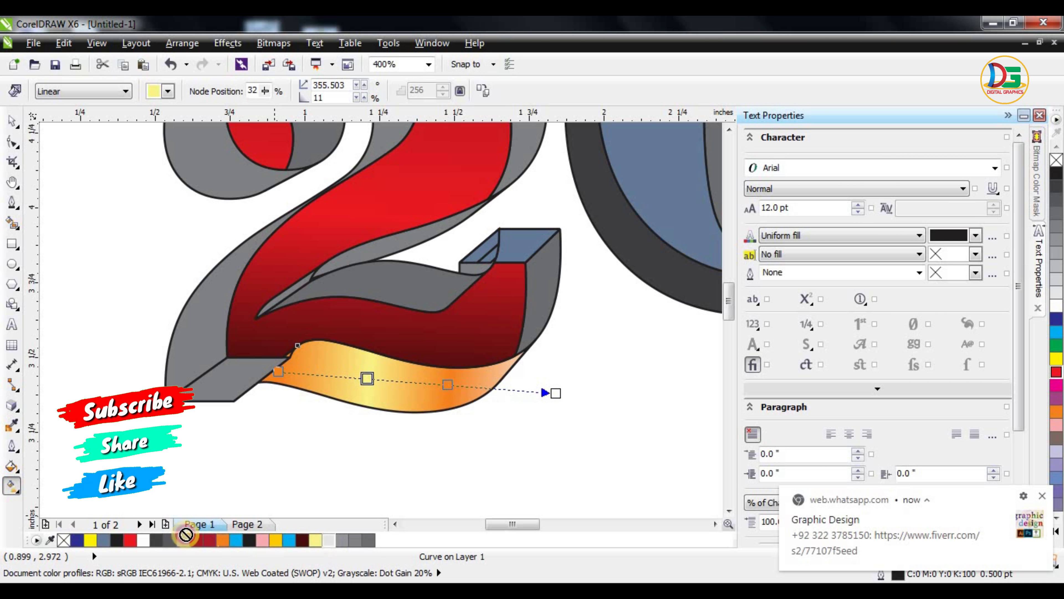
pyautogui.click(327, 406)
pyautogui.moveTo(413, 382); pyautogui.dragTo(412, 381)
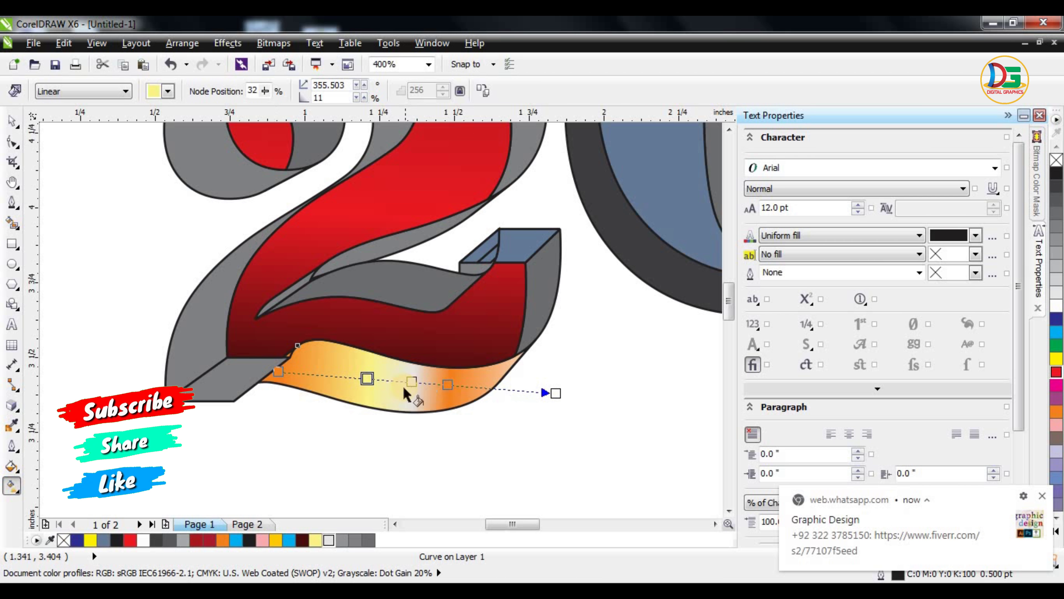
pyautogui.doubleClick(412, 381)
pyautogui.scroll(-1, 438, 369)
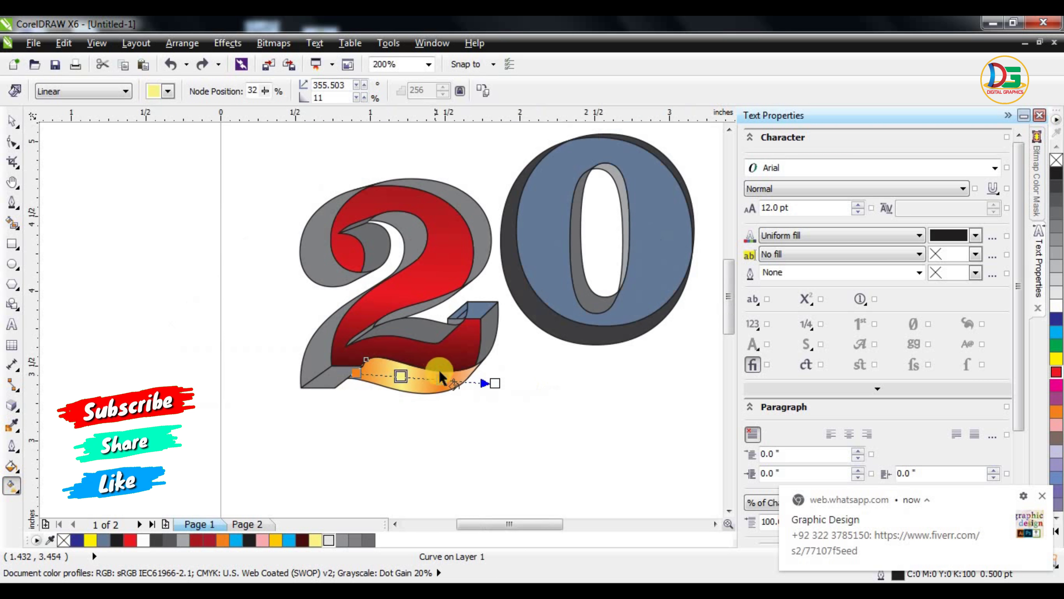
pyautogui.scroll(1, 459, 380)
pyautogui.moveTo(315, 540); pyautogui.dragTo(317, 544)
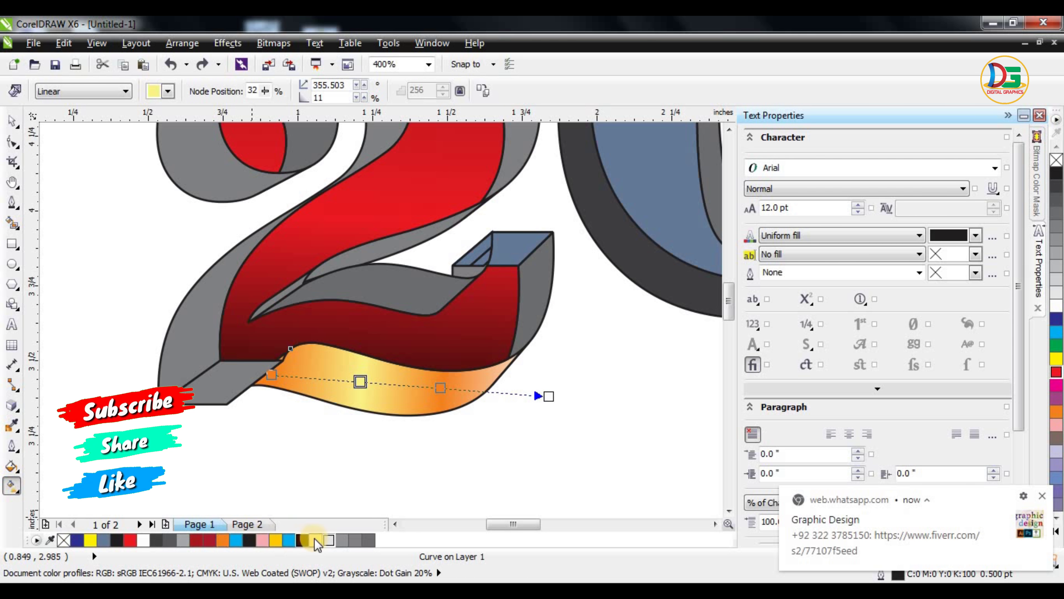
pyautogui.moveTo(130, 503); pyautogui.dragTo(375, 409)
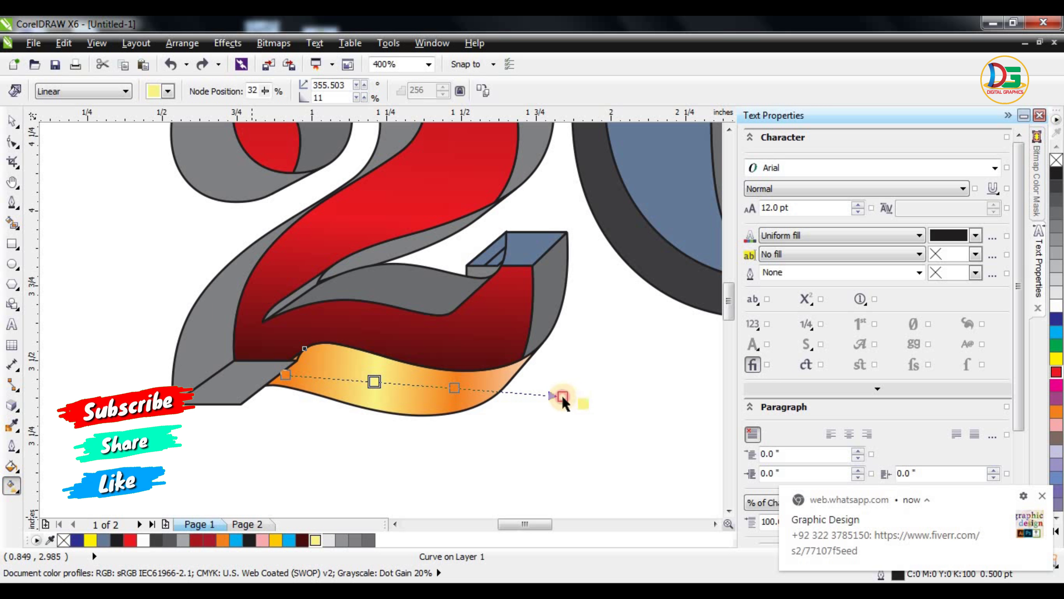
pyautogui.moveTo(564, 399); pyautogui.dragTo(564, 398)
pyautogui.press('F3')
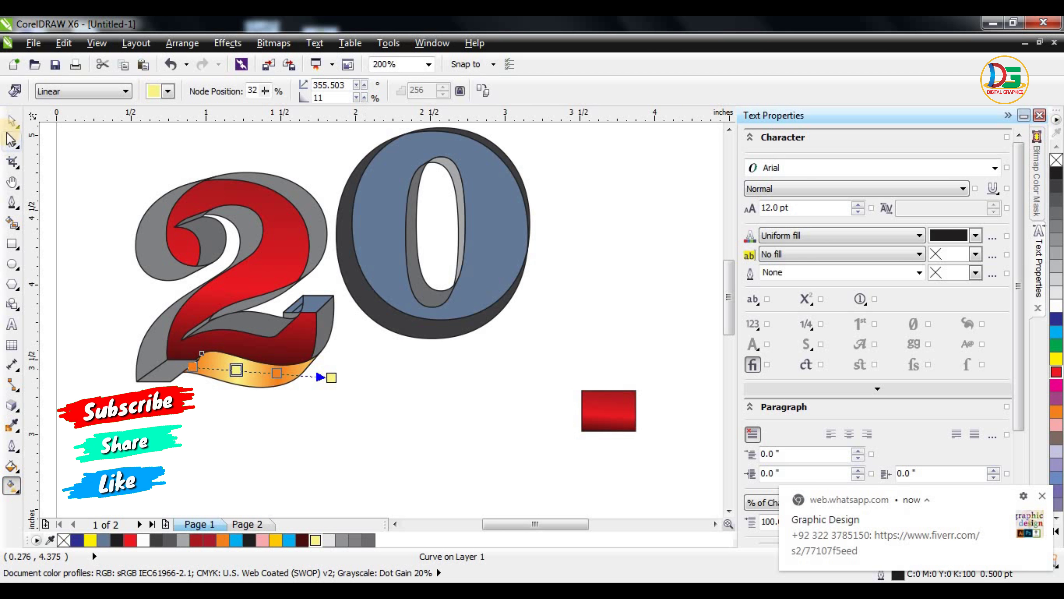
# Step: Draw a rectangle beside the red swatch and copy the 2's gold band gradient onto it
pyautogui.click(12, 123)
pyautogui.click(302, 440)
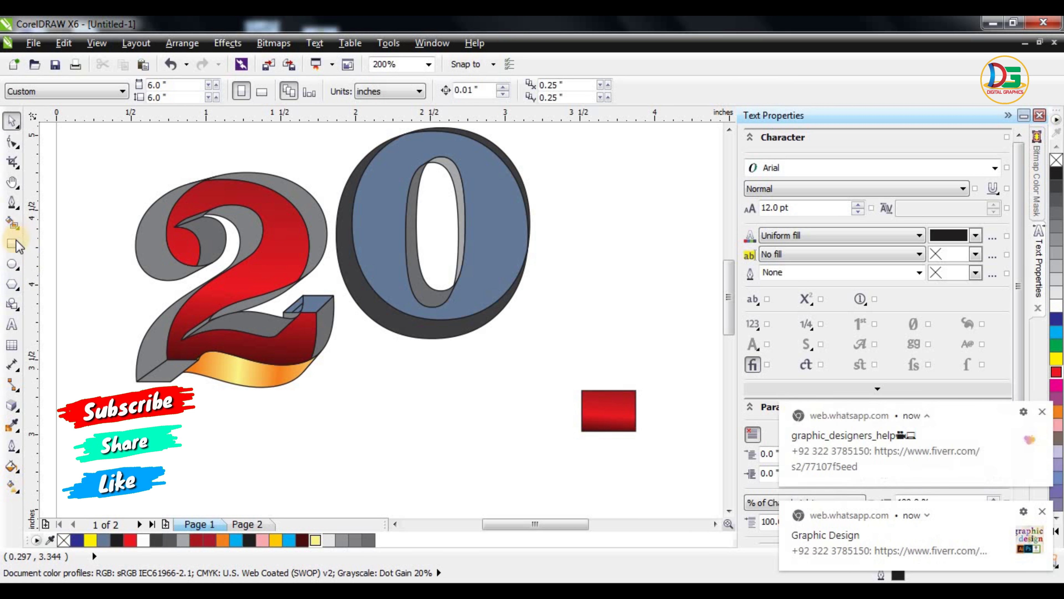
pyautogui.press('F6')
pyautogui.moveTo(502, 371); pyautogui.dragTo(553, 431)
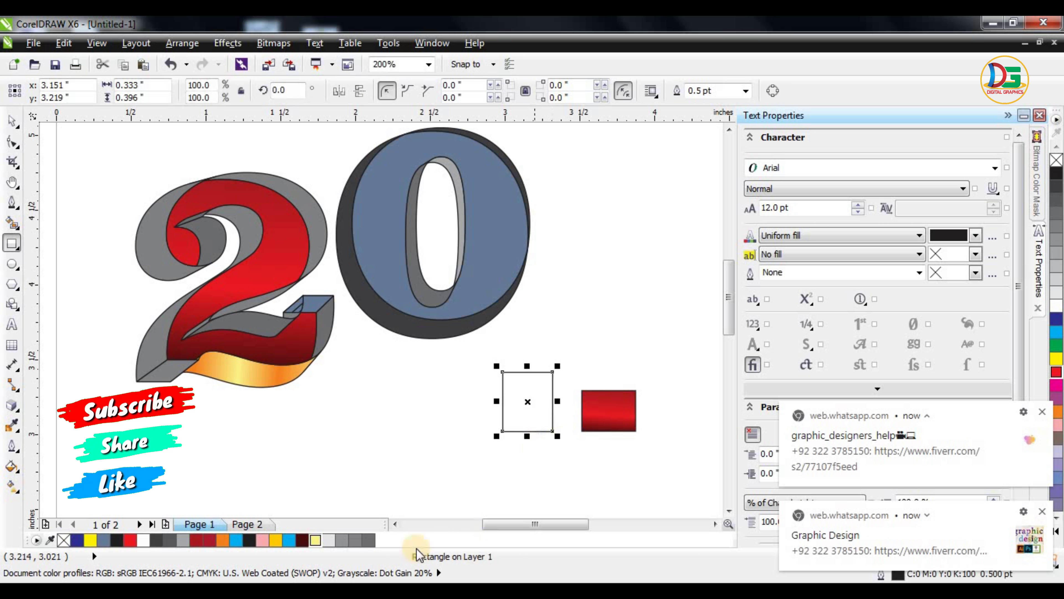
pyautogui.click(12, 122)
pyautogui.click(244, 369)
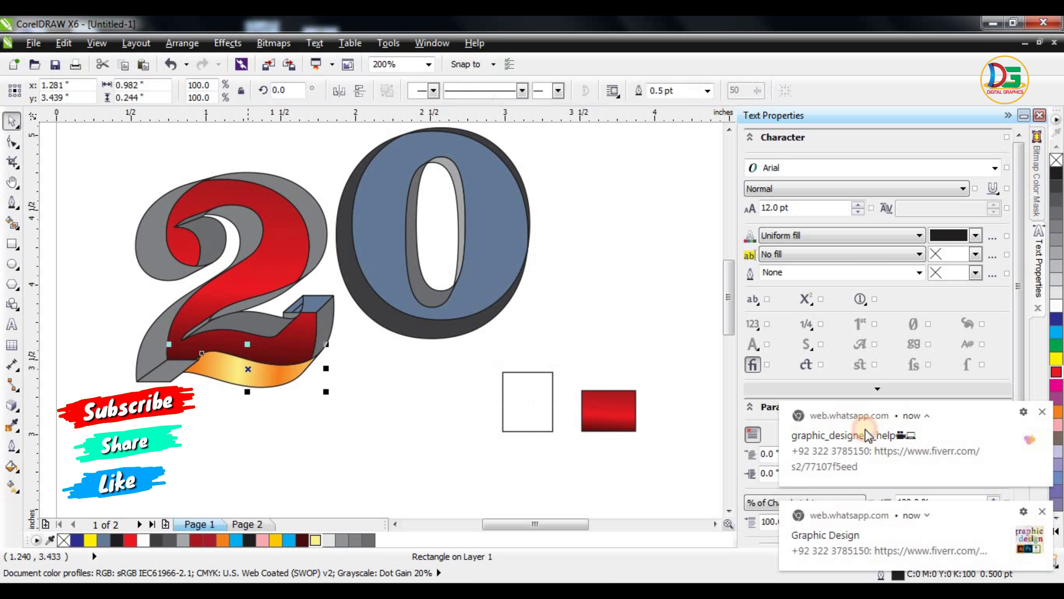
pyautogui.click(1043, 409)
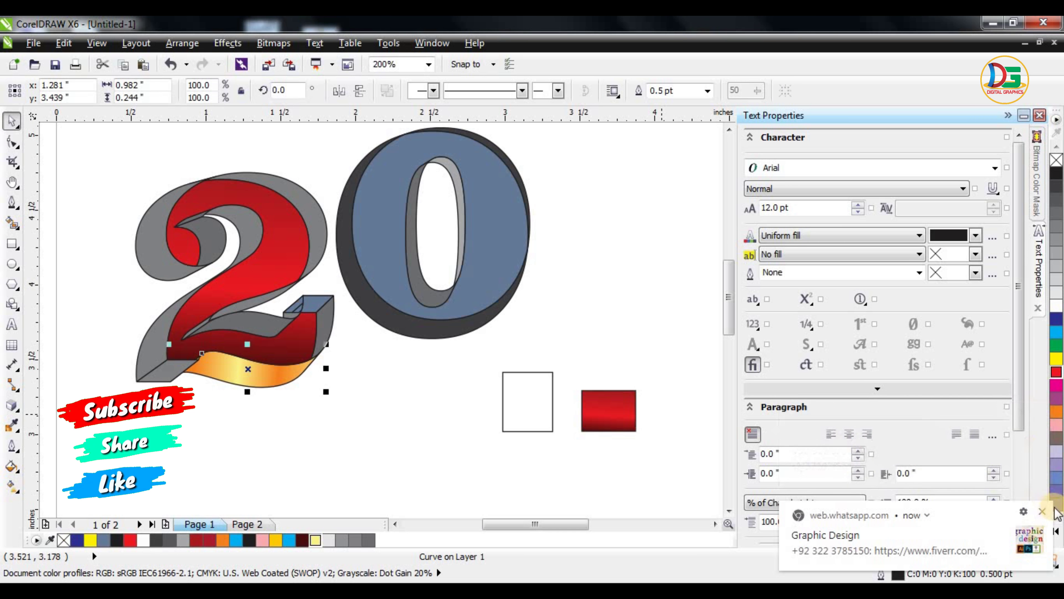
pyautogui.click(1037, 514)
pyautogui.moveTo(898, 562); pyautogui.dragTo(522, 413)
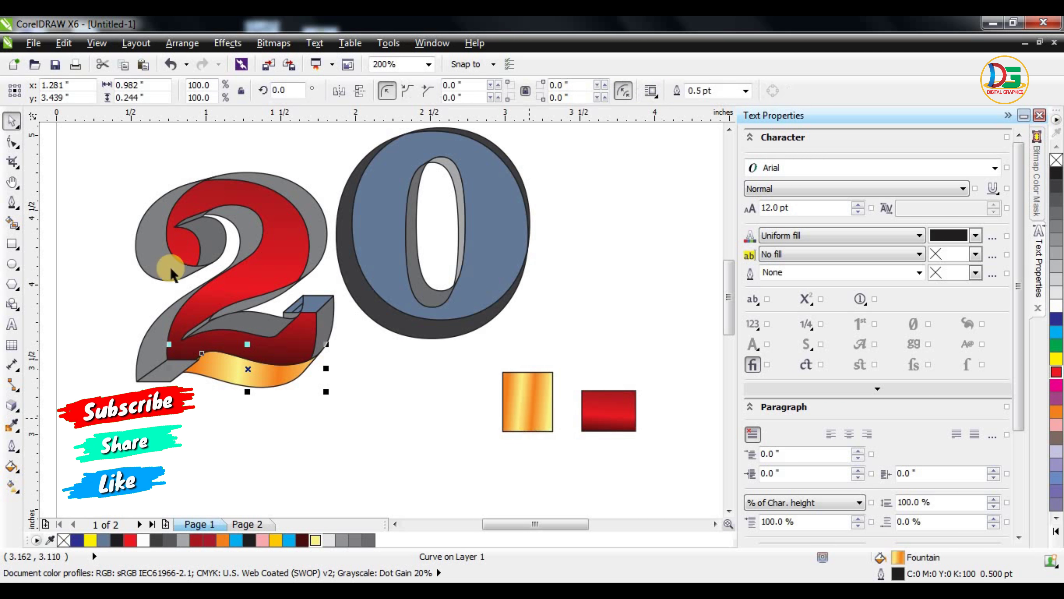
pyautogui.click(88, 207)
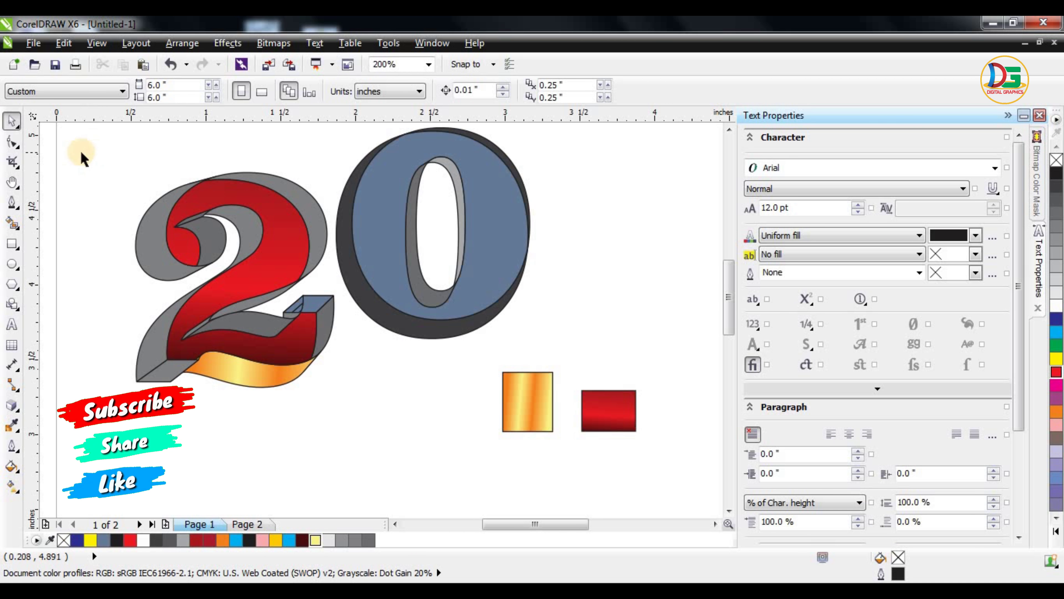
# Step: Select the 2 and one of its grey extrusion sides, undoing an accidental move
pyautogui.moveTo(83, 158); pyautogui.dragTo(347, 409)
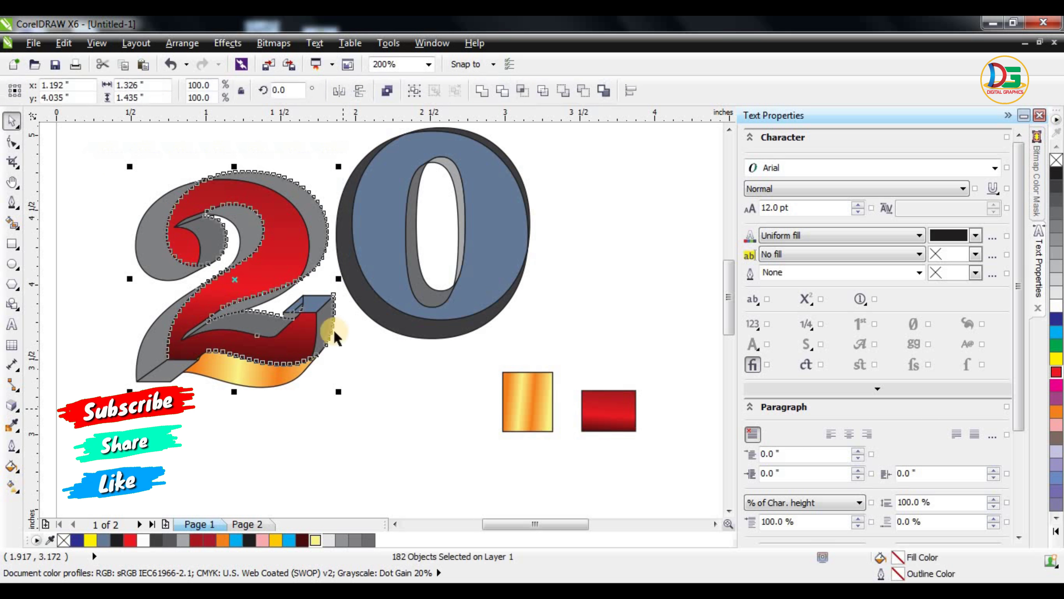
pyautogui.press('g')
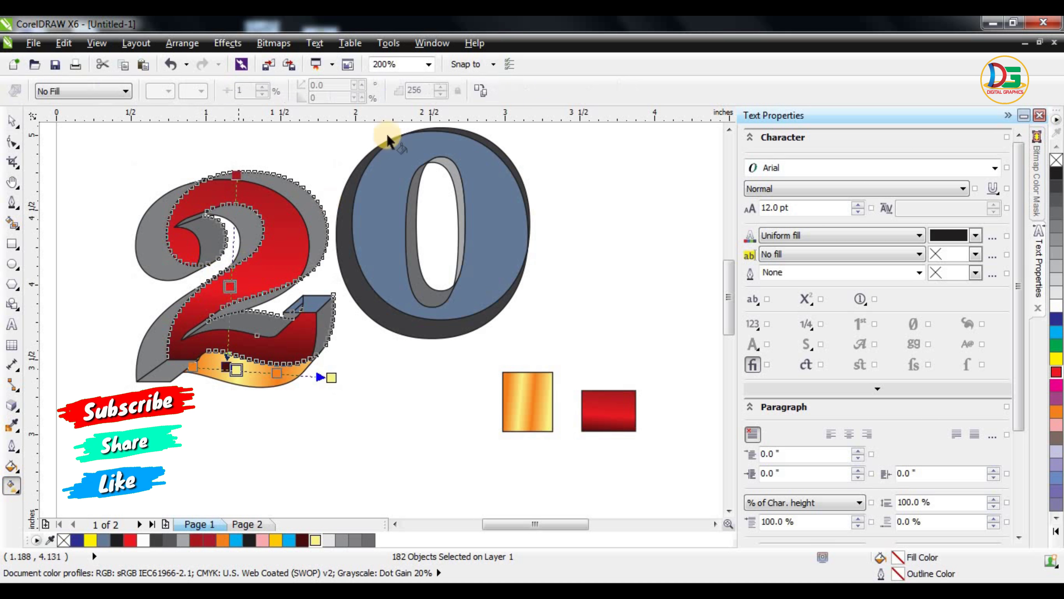
pyautogui.click(11, 122)
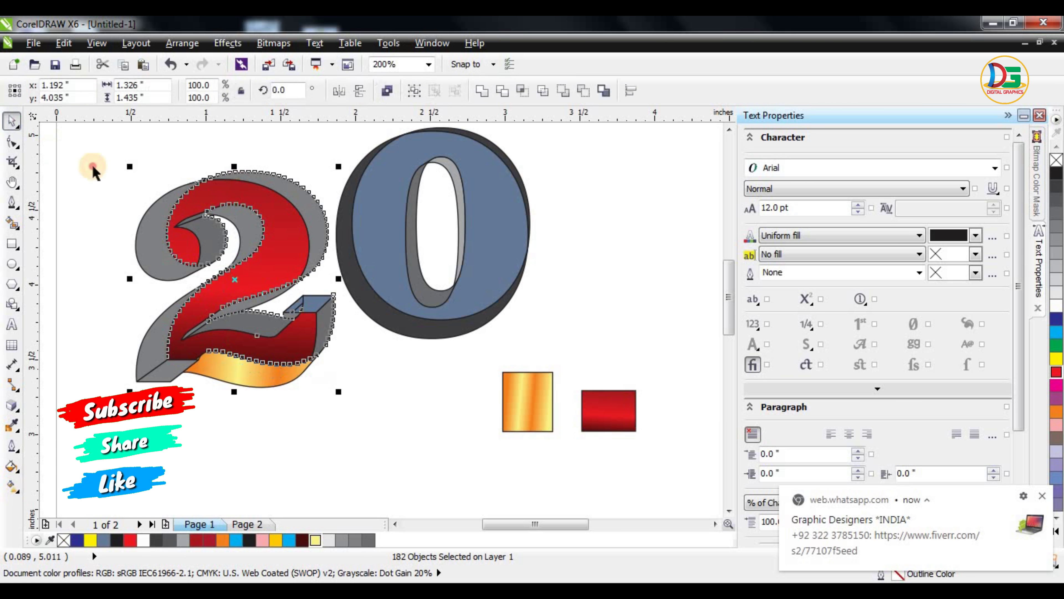
pyautogui.click(118, 168)
pyautogui.moveTo(95, 147); pyautogui.dragTo(323, 417)
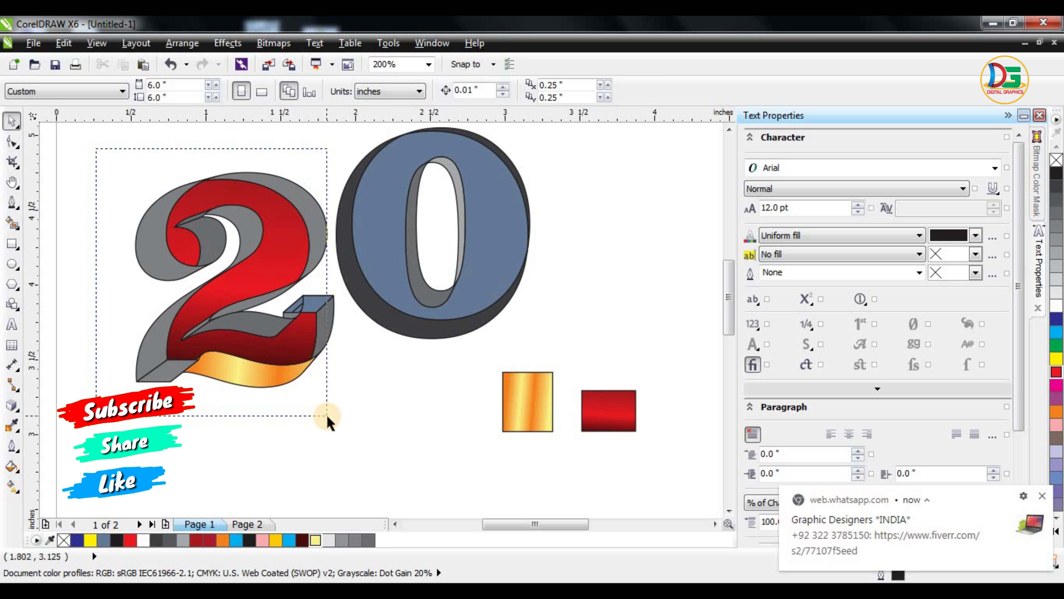
pyautogui.click(171, 209)
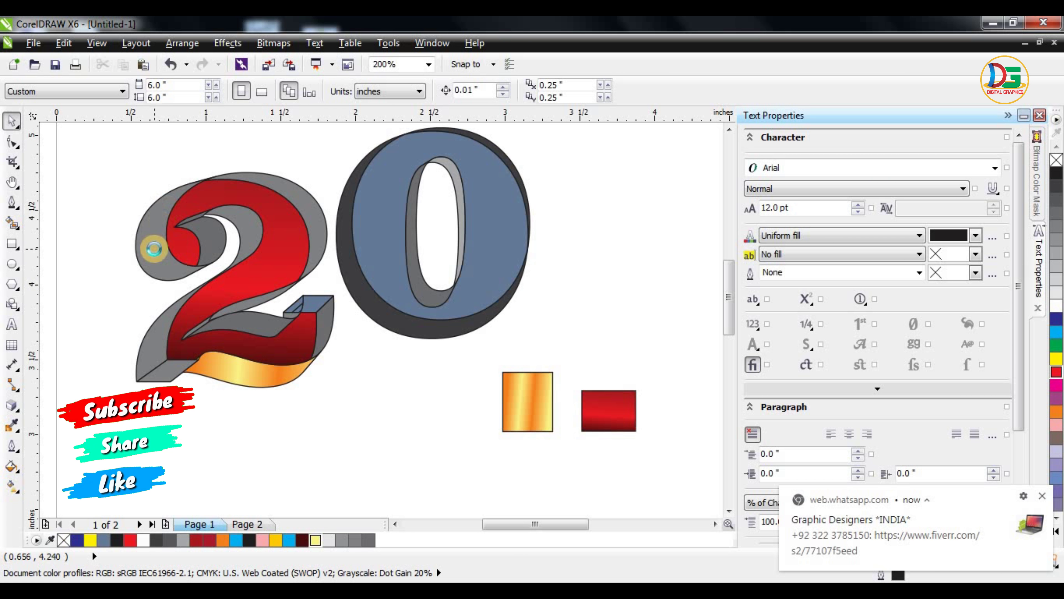
pyautogui.scroll(2, 150, 240)
pyautogui.hotkey('ctrl', 'z')
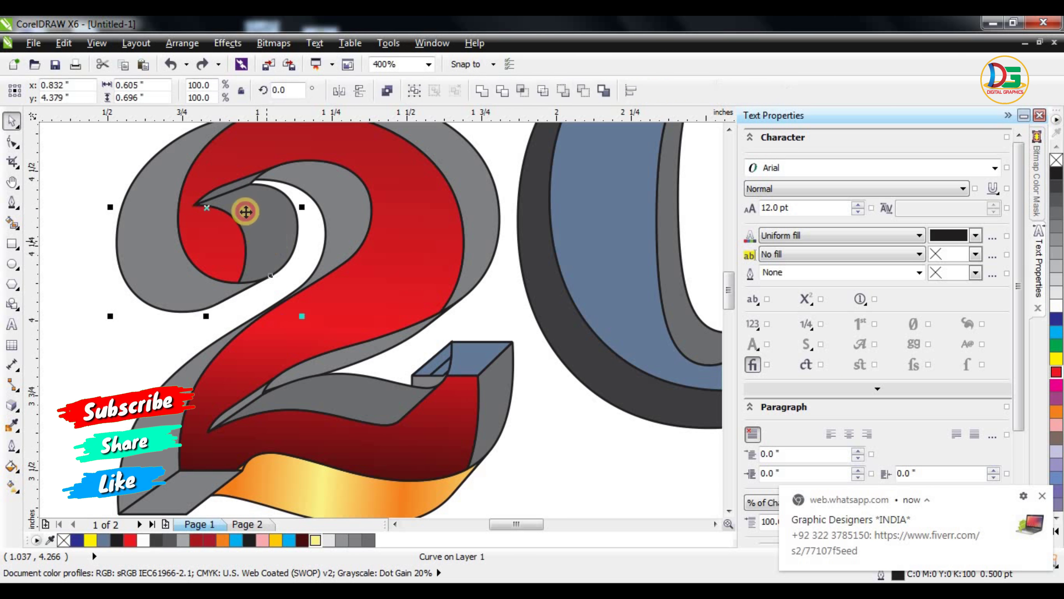
# Step: Add the other grey sides and copy the gold swatch's gradient onto them
pyautogui.keyDown('shift'); pyautogui.click(230, 181); pyautogui.keyUp('shift')
pyautogui.keyDown('shift'); pyautogui.click(280, 187); pyautogui.keyUp('shift')
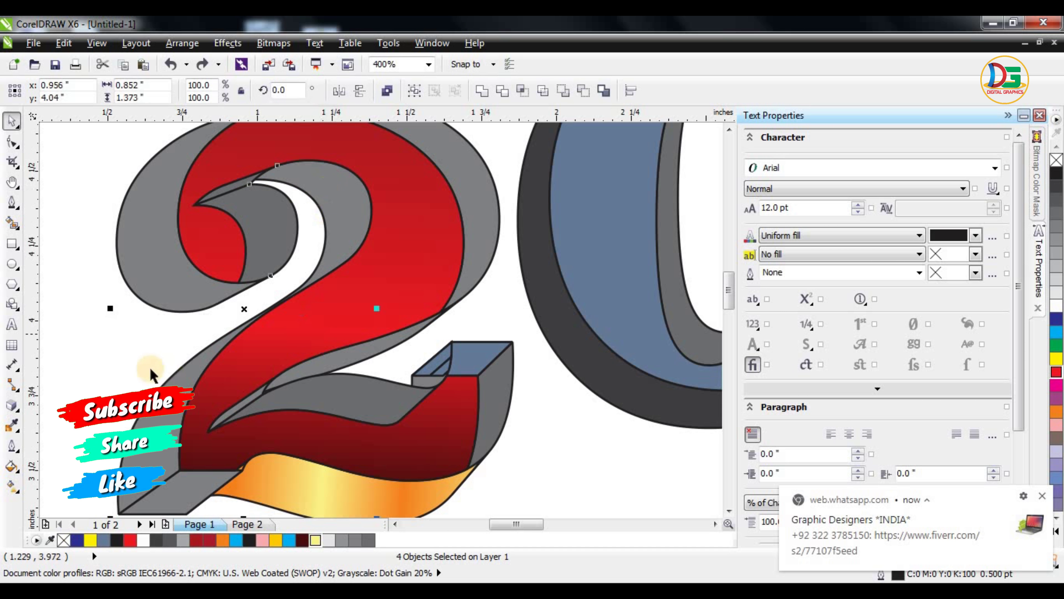
pyautogui.keyDown('shift'); pyautogui.click(289, 291); pyautogui.keyUp('shift')
pyautogui.scroll(-2, 297, 279)
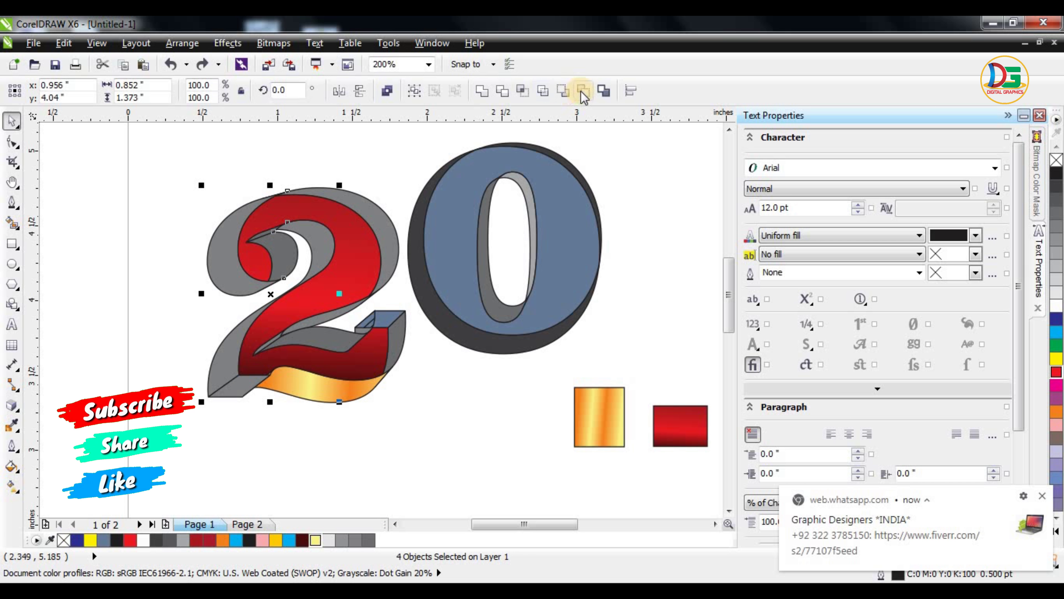
pyautogui.press('g')
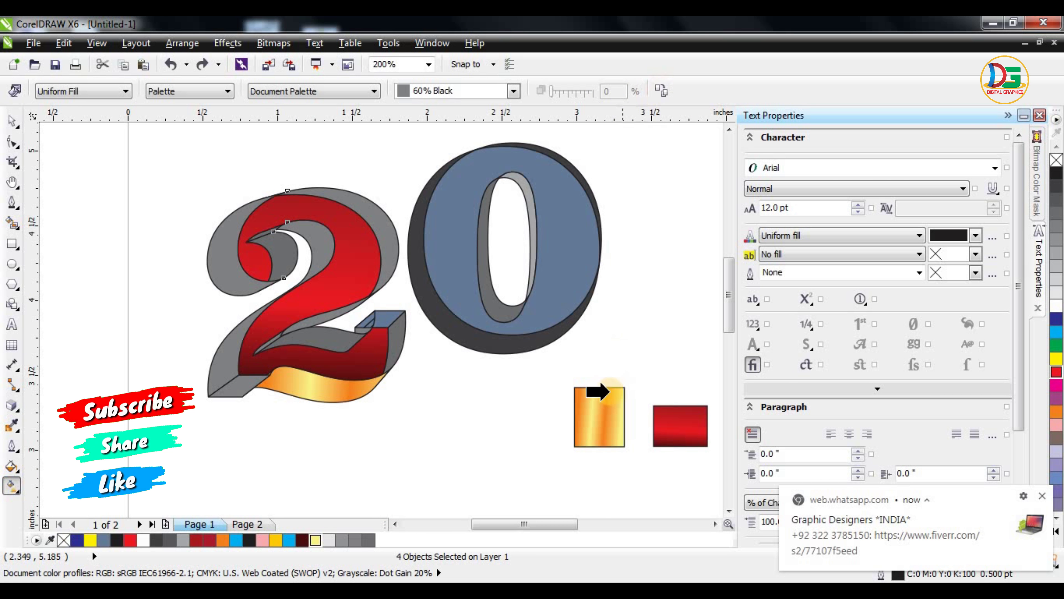
pyautogui.click(609, 391)
pyautogui.click(356, 227)
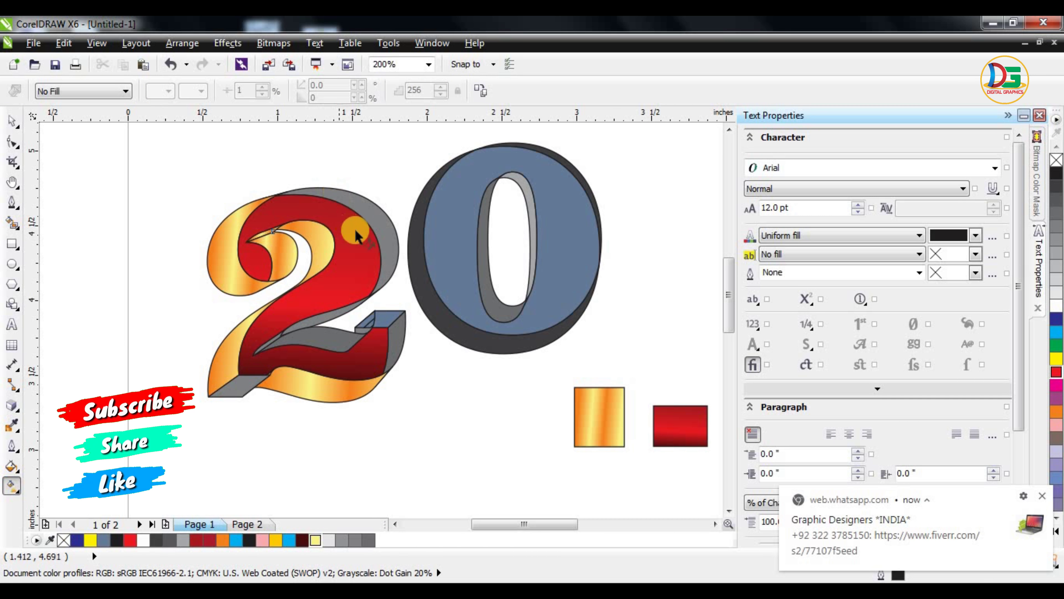
pyautogui.scroll(2, 360, 229)
pyautogui.click(428, 232)
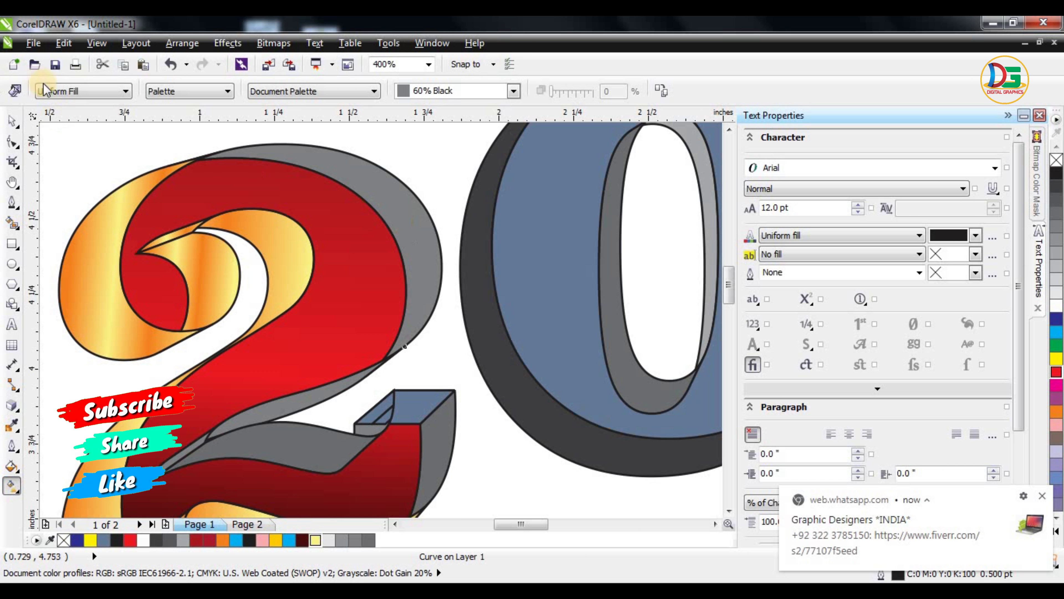
# Step: Select the grey top, side and base pieces of the 2
pyautogui.click(12, 121)
pyautogui.press('Escape')
pyautogui.click(370, 187)
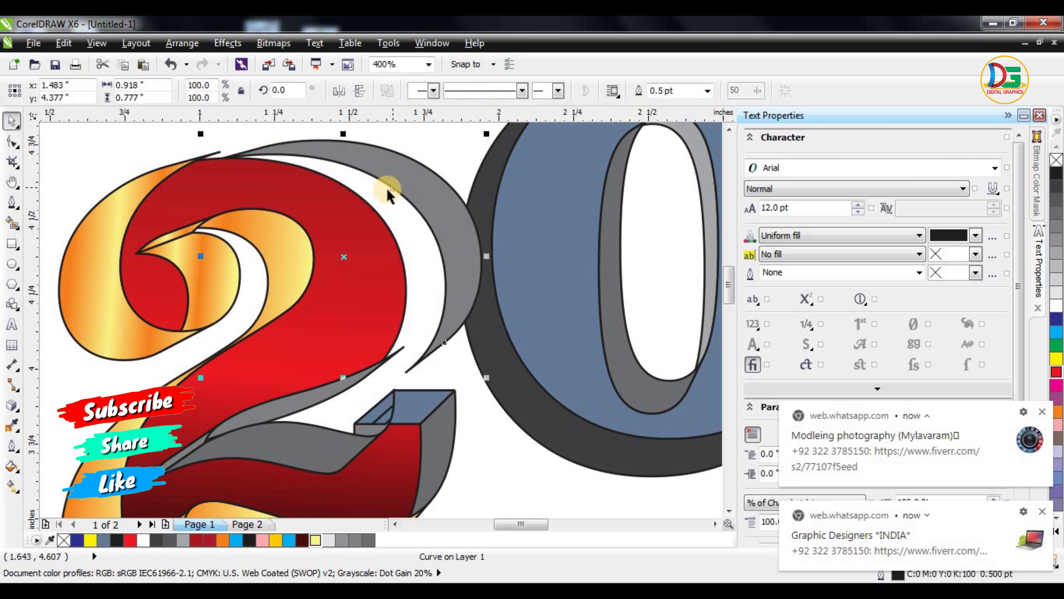
pyautogui.click(389, 298)
pyautogui.keyDown('shift'); pyautogui.click(327, 448); pyautogui.keyUp('shift')
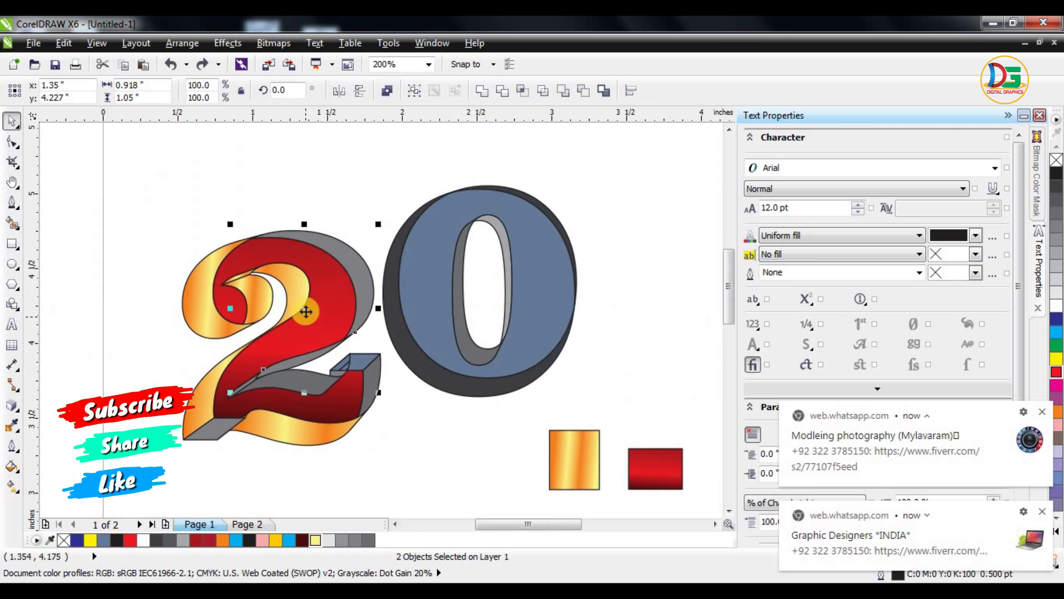
pyautogui.scroll(-1, 306, 318)
pyautogui.click(214, 424)
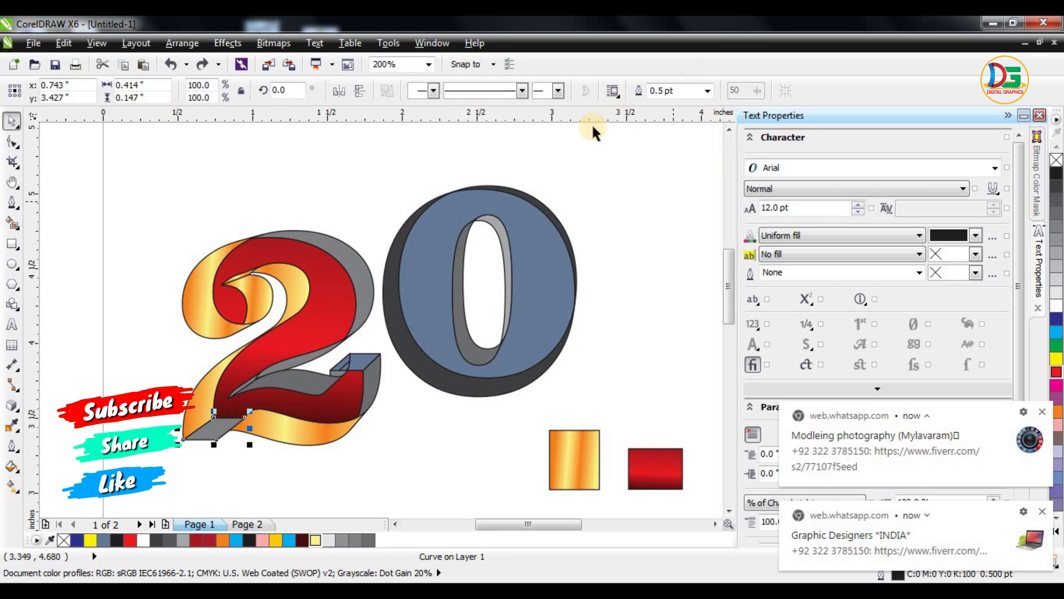
# Step: Try copying the gold swatch's fill, dismissing the resulting error messages
pyautogui.press('g')
pyautogui.click(563, 463)
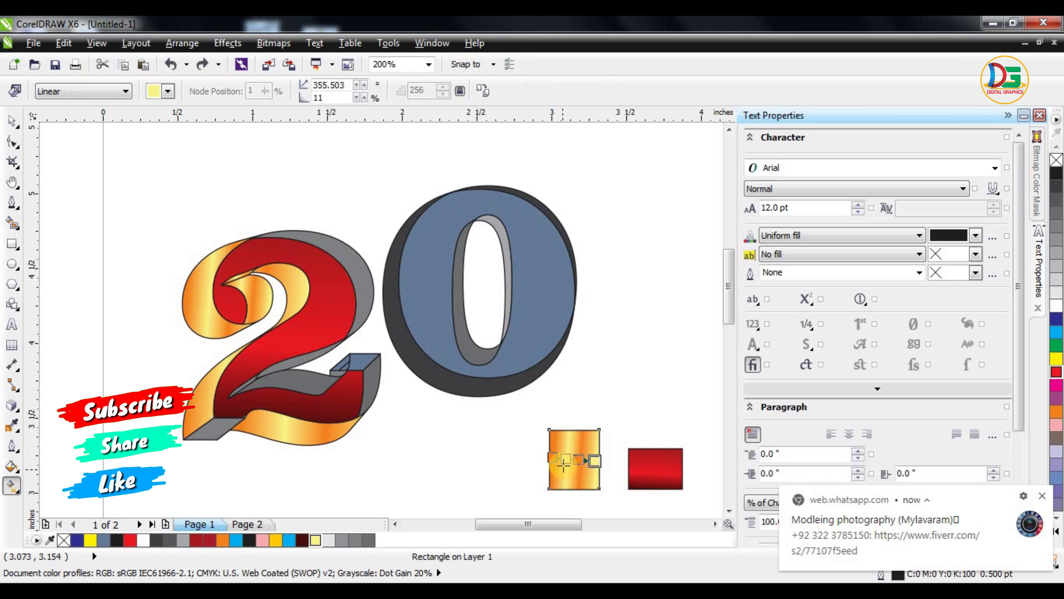
pyautogui.click(483, 90)
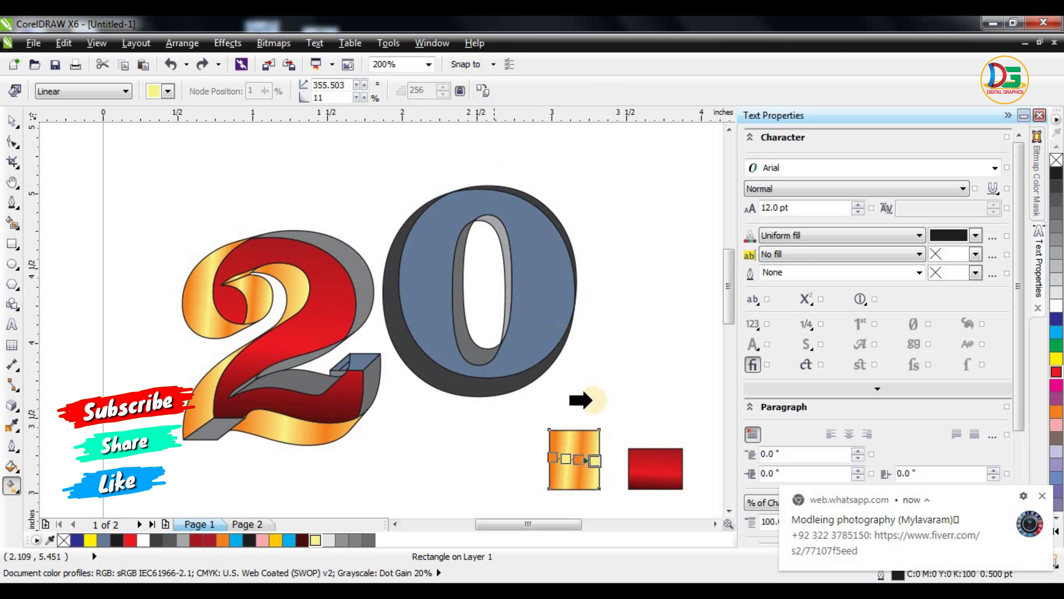
pyautogui.click(580, 445)
pyautogui.click(639, 340)
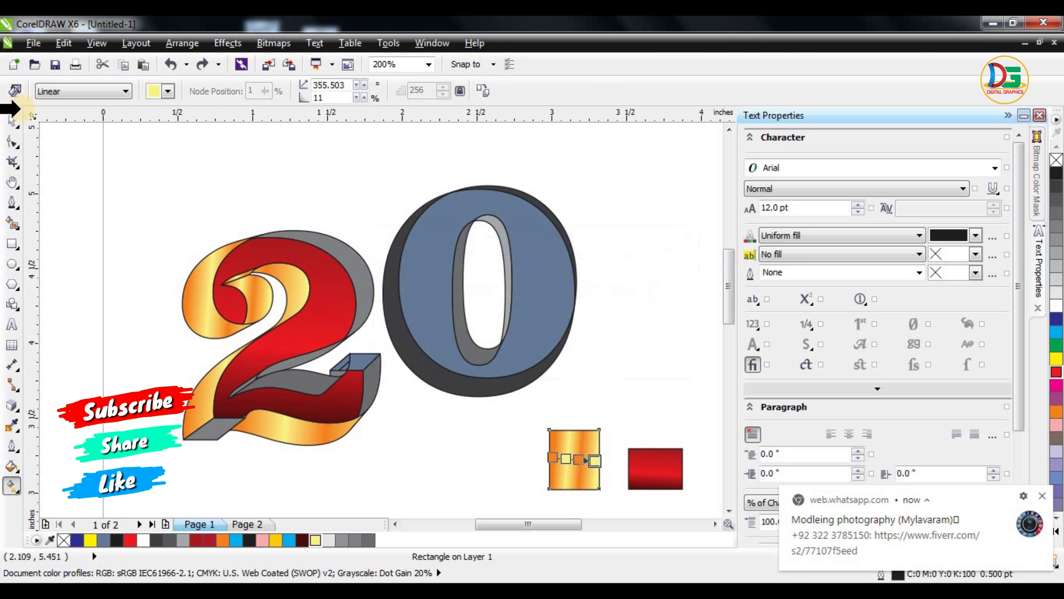
pyautogui.click(21, 119)
pyautogui.click(553, 344)
# Step: Copy the gold gradient onto the 2's grey shadow and lower face
pyautogui.click(333, 240)
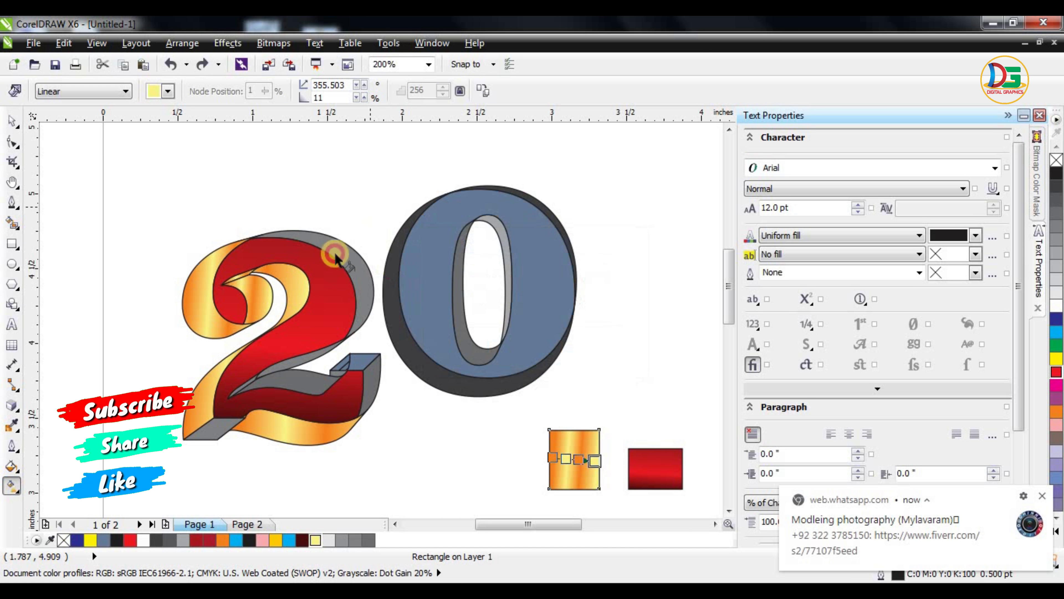
pyautogui.click(657, 92)
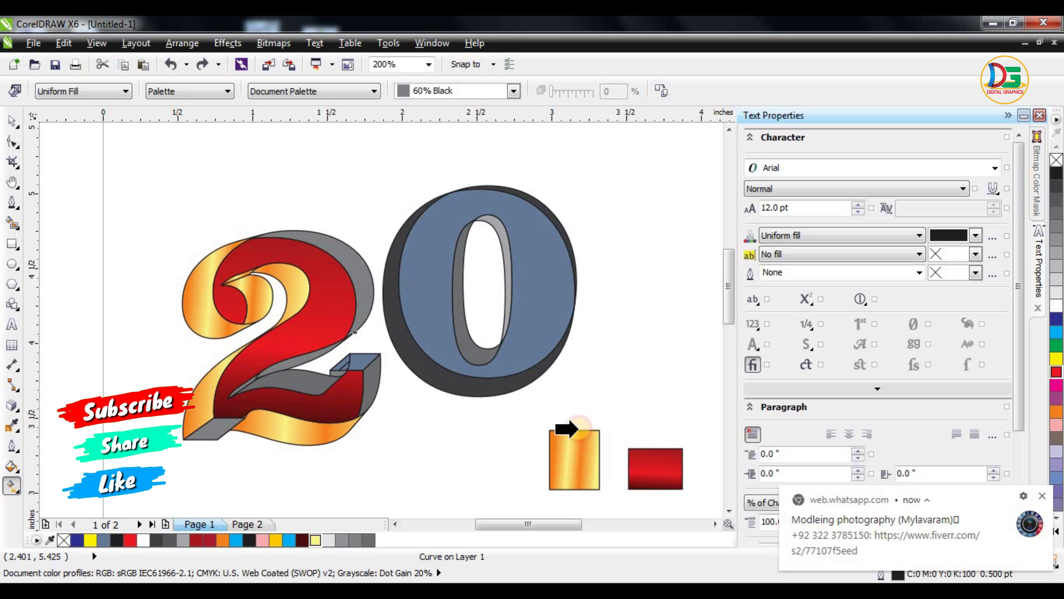
pyautogui.click(563, 440)
pyautogui.click(374, 388)
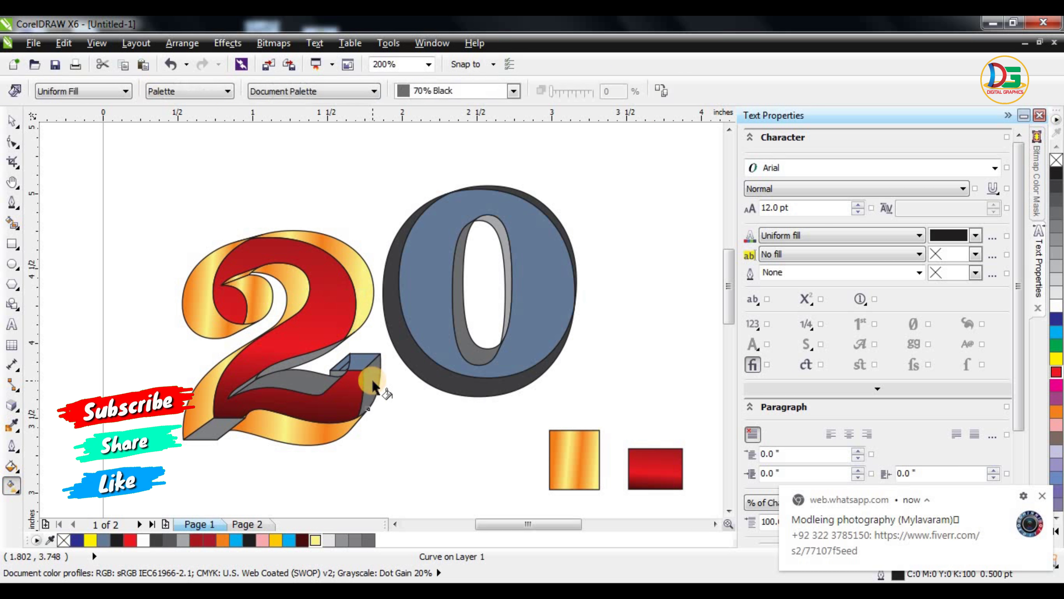
pyautogui.click(657, 93)
pyautogui.click(565, 453)
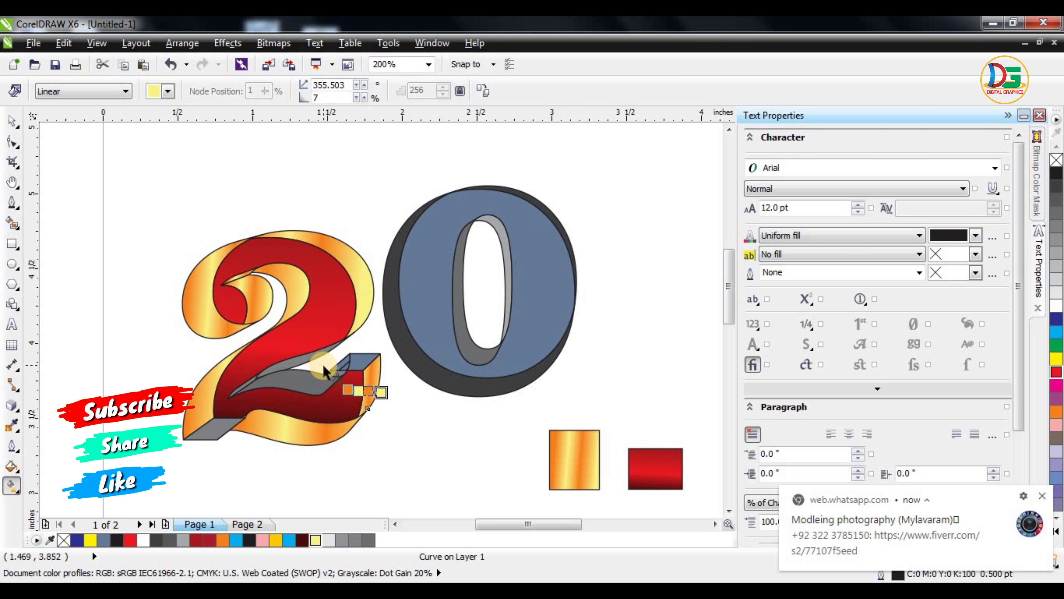
pyautogui.scroll(1, 314, 373)
pyautogui.click(295, 376)
pyautogui.scroll(-1, 296, 377)
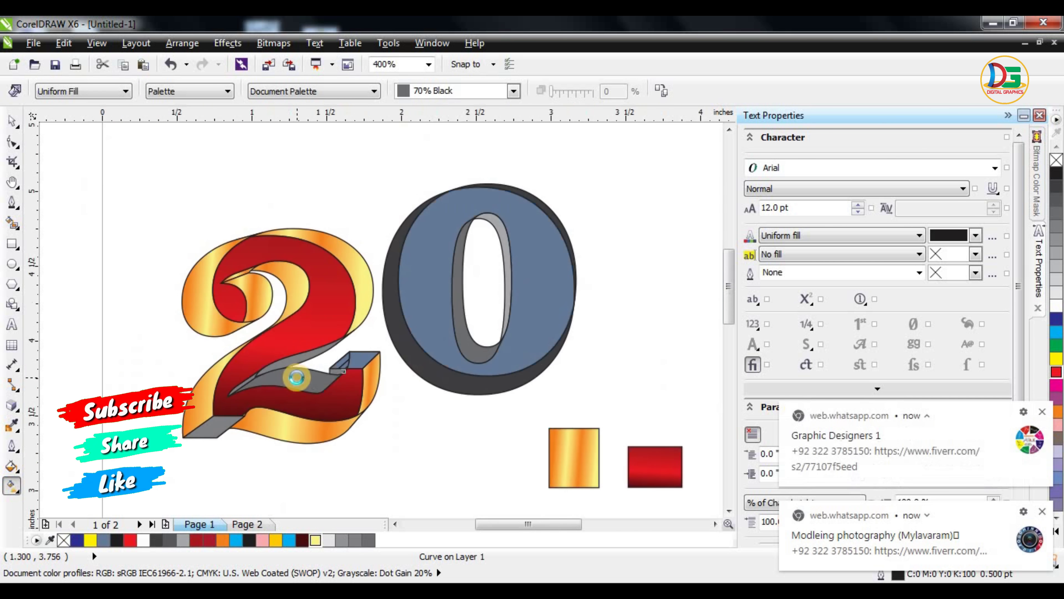
# Step: Give the 2's bottom grey face and inner slope the gold gradient
pyautogui.click(15, 118)
pyautogui.click(165, 420)
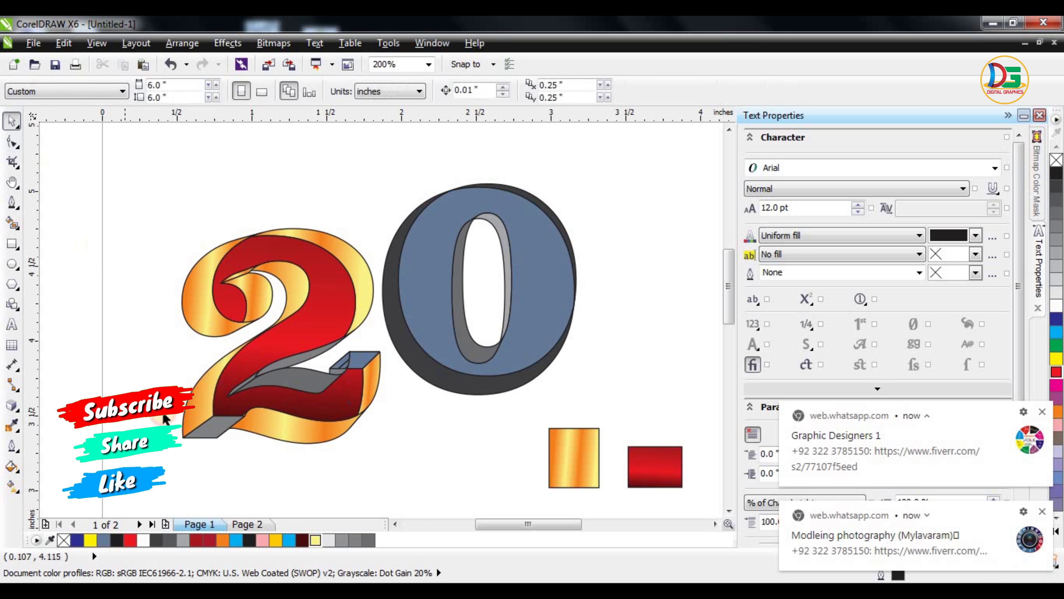
pyautogui.scroll(1, 209, 438)
pyautogui.click(230, 444)
pyautogui.keyDown('shift'); pyautogui.click(423, 340); pyautogui.keyUp('shift')
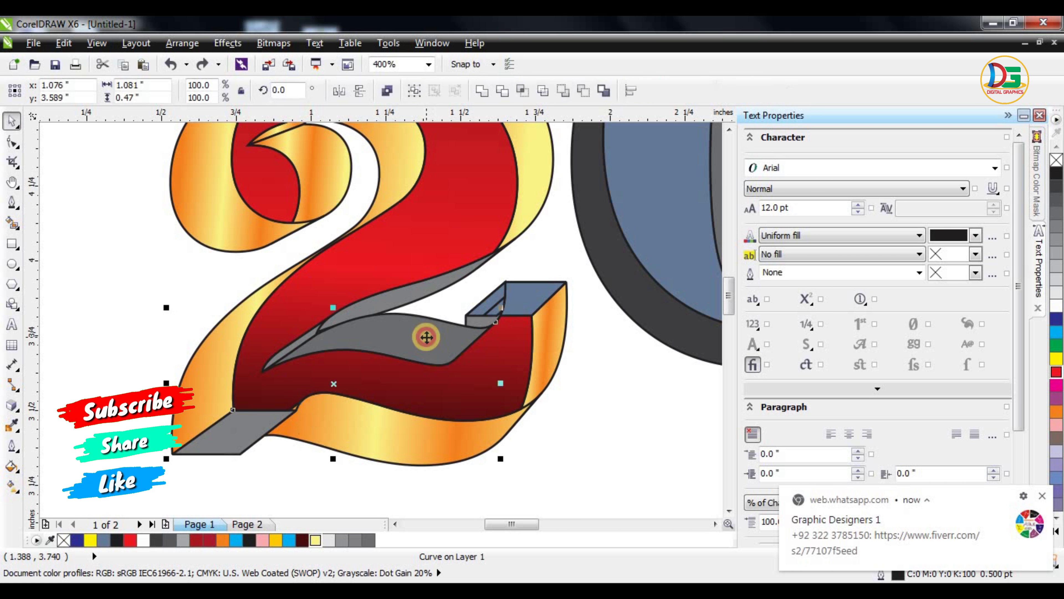
pyautogui.scroll(-1, 308, 185)
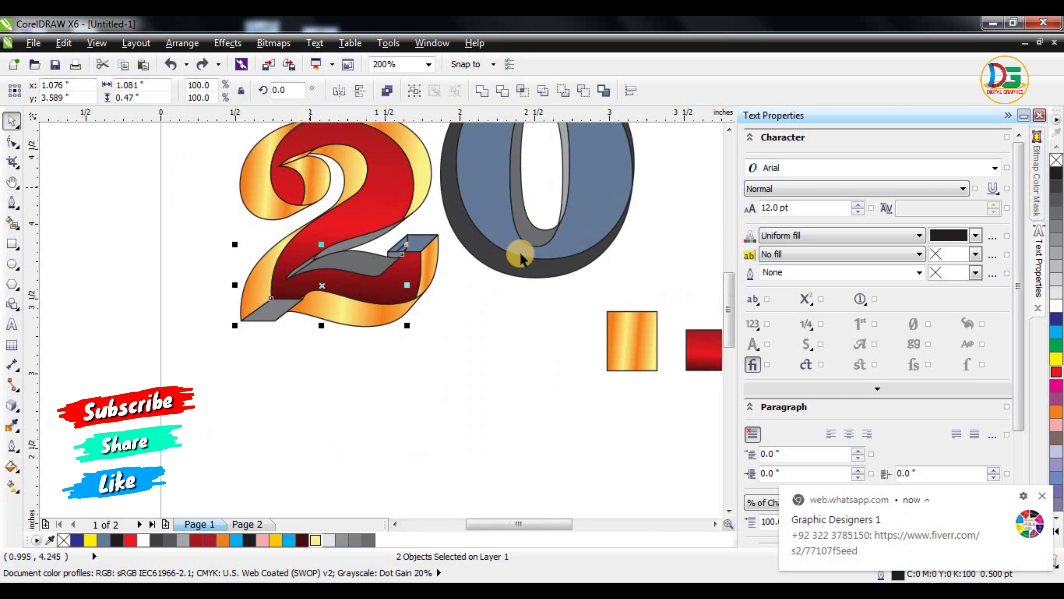
pyautogui.press('g')
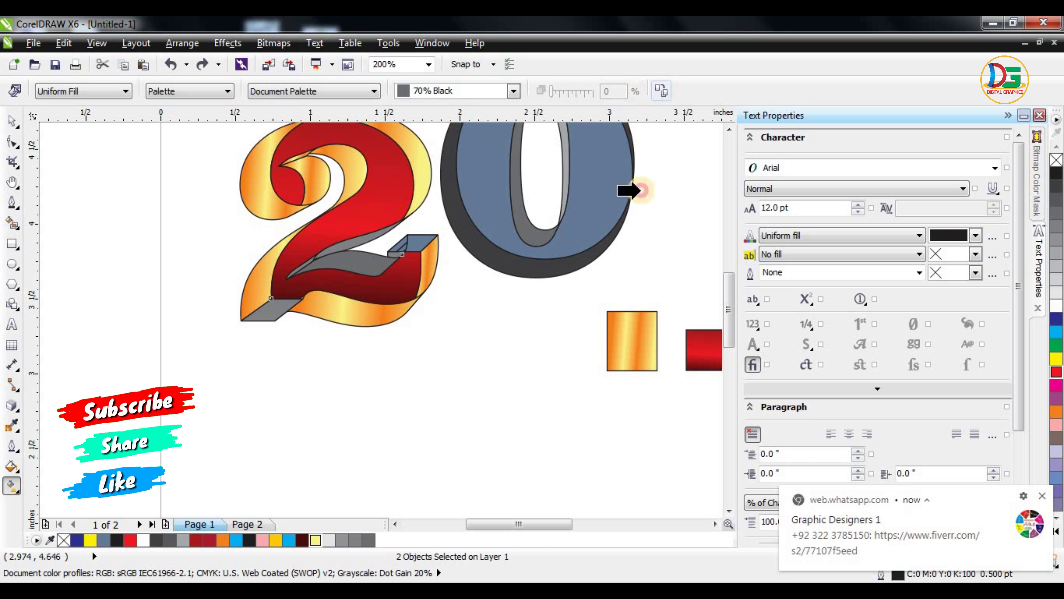
pyautogui.click(639, 334)
# Step: Select the red front face and several pieces of the 2, then deselect
pyautogui.scroll(1, 281, 266)
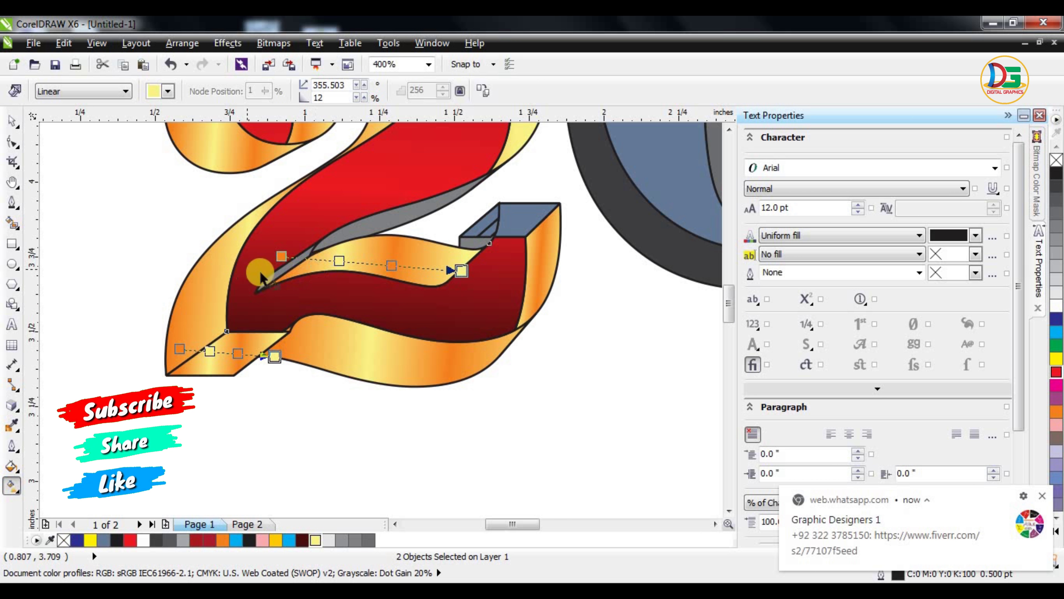
pyautogui.click(275, 279)
pyautogui.click(12, 121)
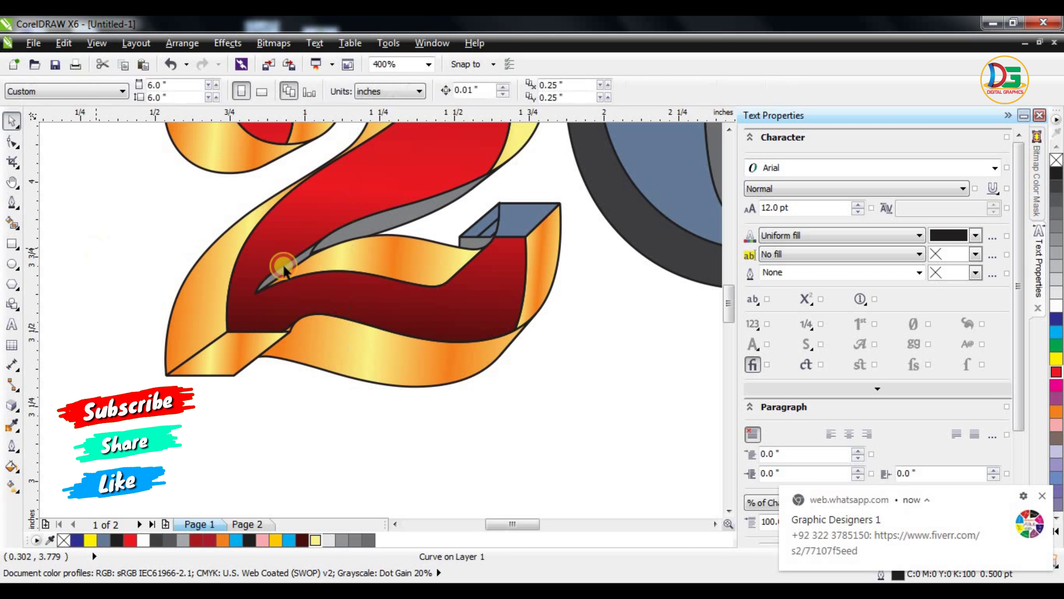
pyautogui.click(293, 260)
pyautogui.click(325, 285)
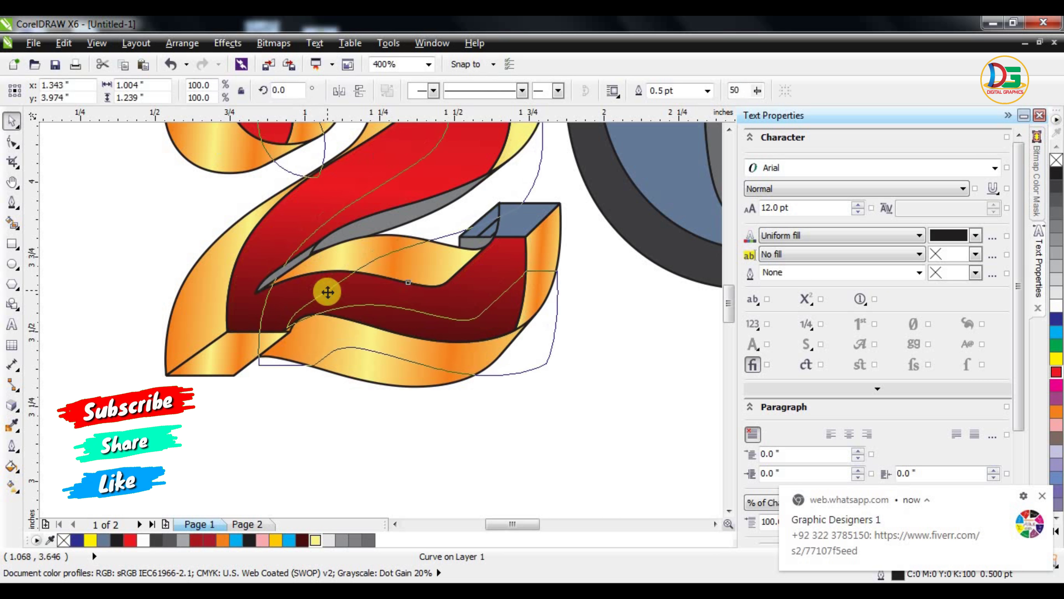
pyautogui.click(316, 299)
pyautogui.click(301, 402)
pyautogui.scroll(2, 279, 231)
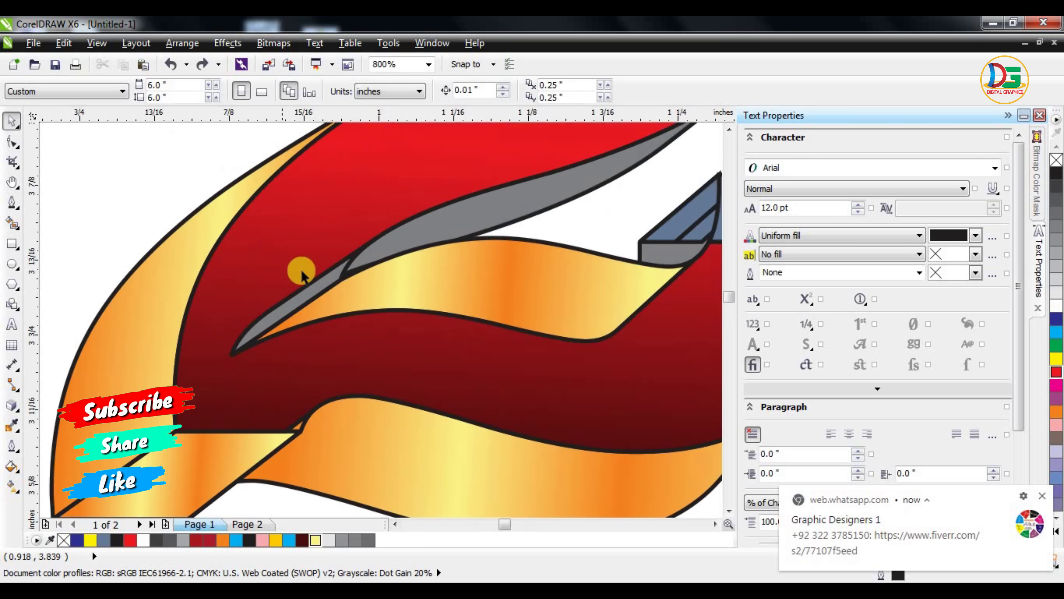
pyautogui.scroll(1, 302, 268)
# Step: Select the 2's remaining grey strips and blue extrusion faces together
pyautogui.click(485, 359)
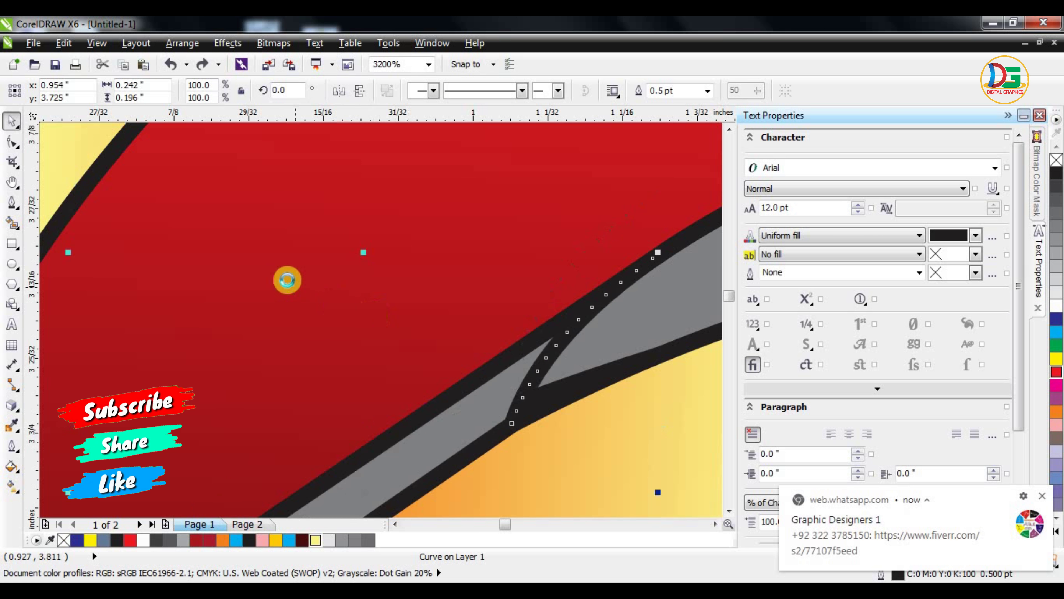
pyautogui.scroll(-2, 285, 278)
pyautogui.keyDown('shift'); pyautogui.click(376, 262); pyautogui.keyUp('shift')
pyautogui.scroll(-1, 361, 257)
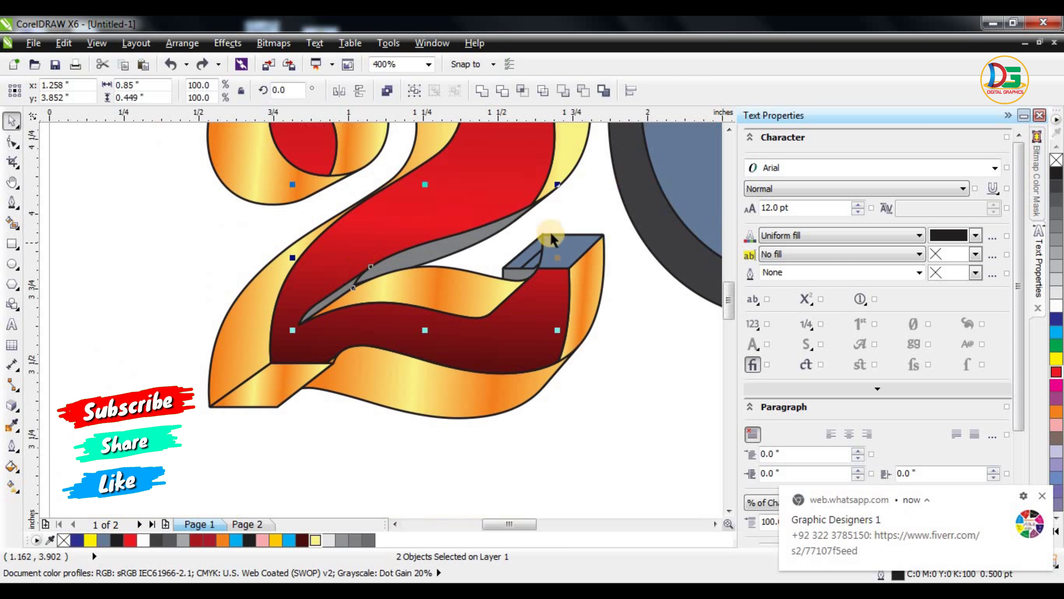
pyautogui.keyDown('shift'); pyautogui.click(565, 245); pyautogui.keyUp('shift')
pyautogui.scroll(3, 566, 247)
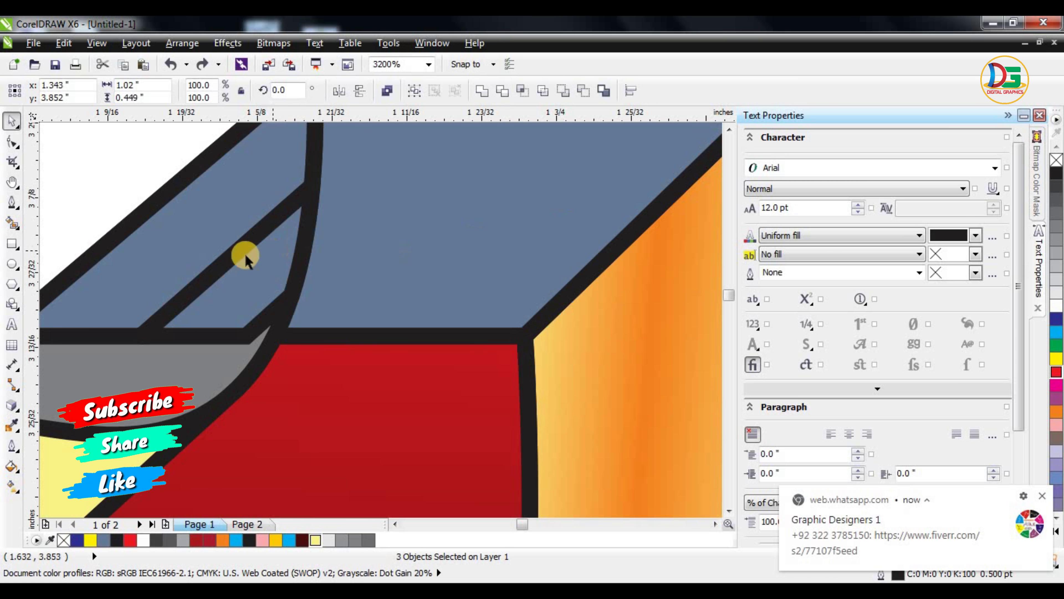
pyautogui.keyDown('shift'); pyautogui.click(174, 226); pyautogui.keyUp('shift')
pyautogui.keyDown('shift'); pyautogui.click(147, 361); pyautogui.keyUp('shift')
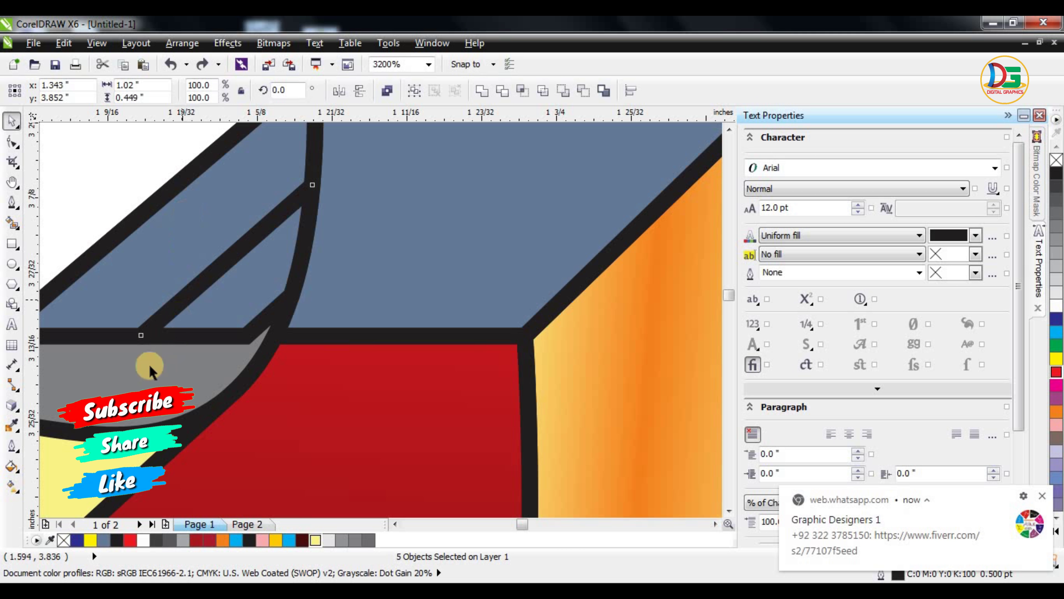
pyautogui.keyDown('shift'); pyautogui.click(230, 381); pyautogui.keyUp('shift')
pyautogui.scroll(-2, 337, 392)
pyautogui.scroll(-1, 346, 146)
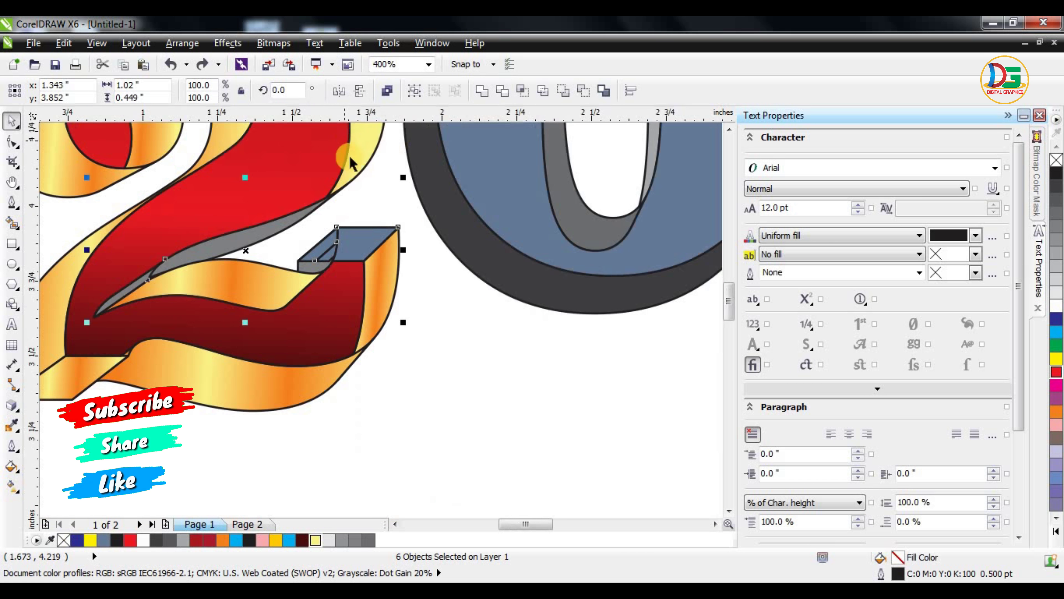
# Step: Copy the gold gradient onto the selected faces, then deselect
pyautogui.press('g')
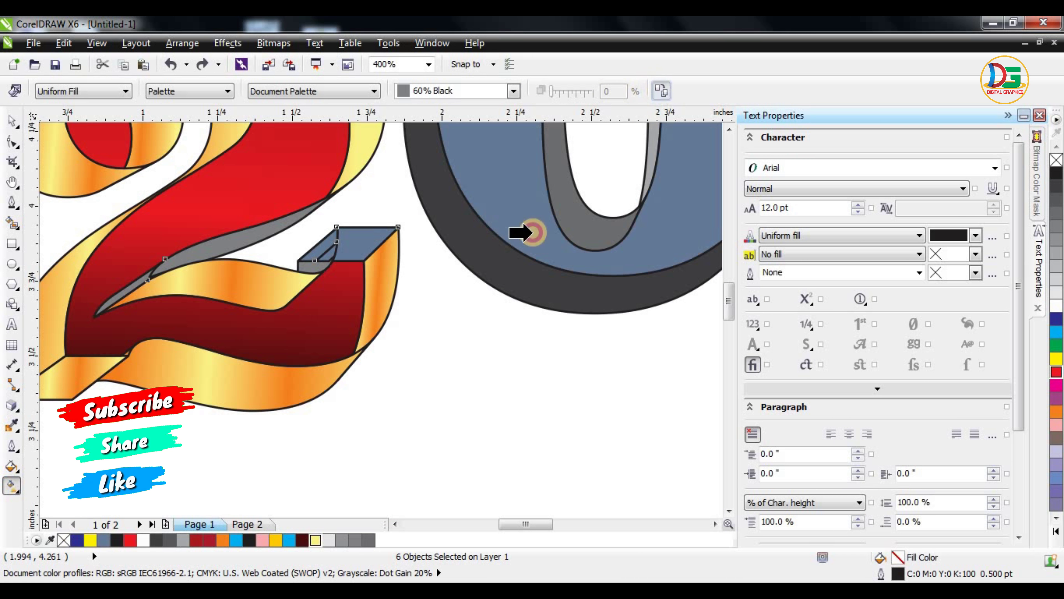
pyautogui.click(382, 298)
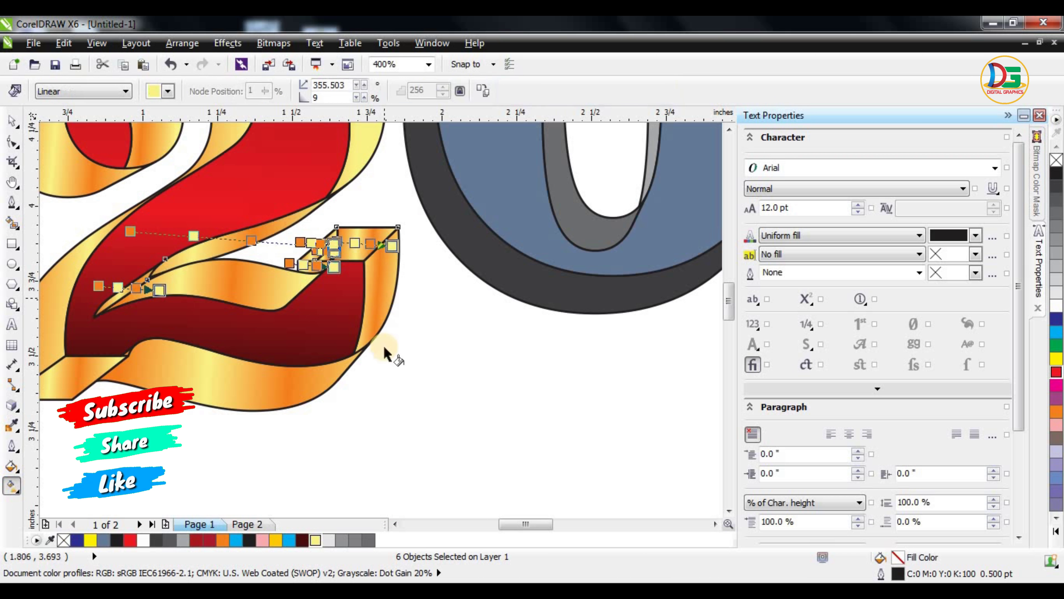
pyautogui.scroll(-1, 383, 361)
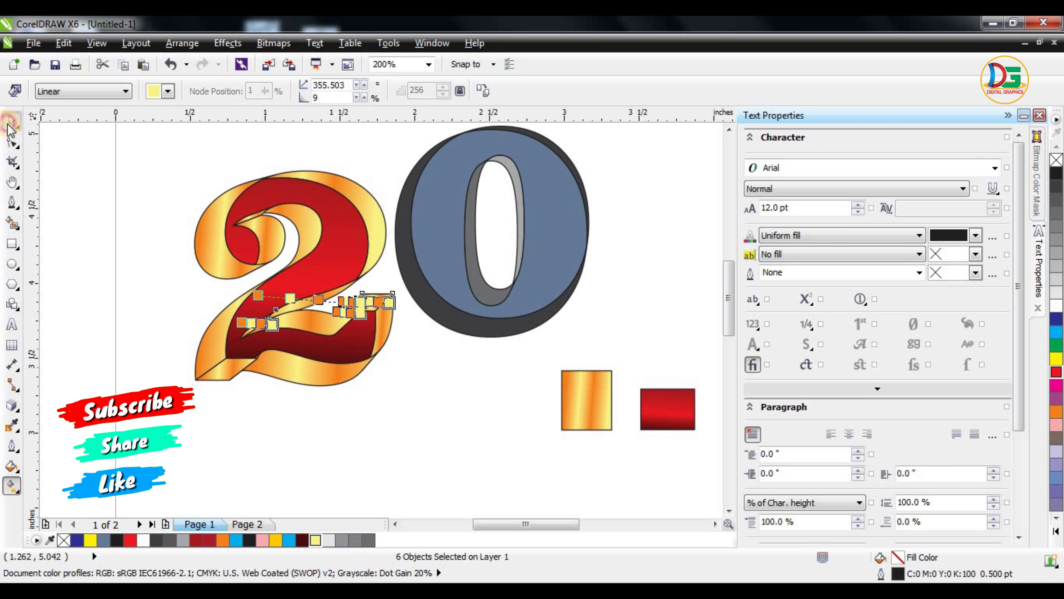
pyautogui.click(10, 122)
pyautogui.click(155, 168)
# Step: Remove the black outlines from every piece of the 2
pyautogui.moveTo(143, 131); pyautogui.dragTo(415, 441)
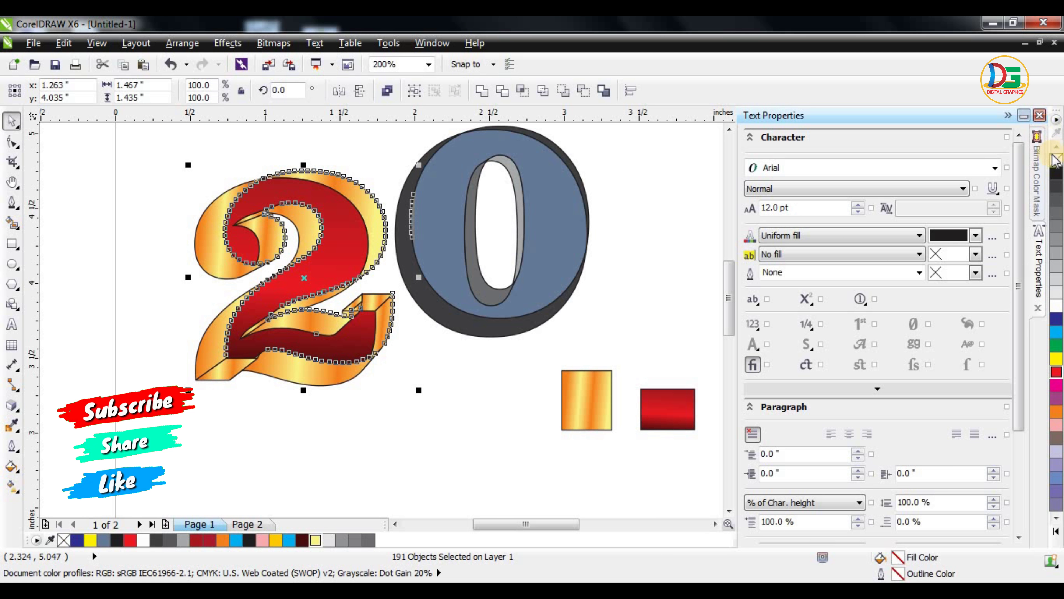
pyautogui.click(384, 396)
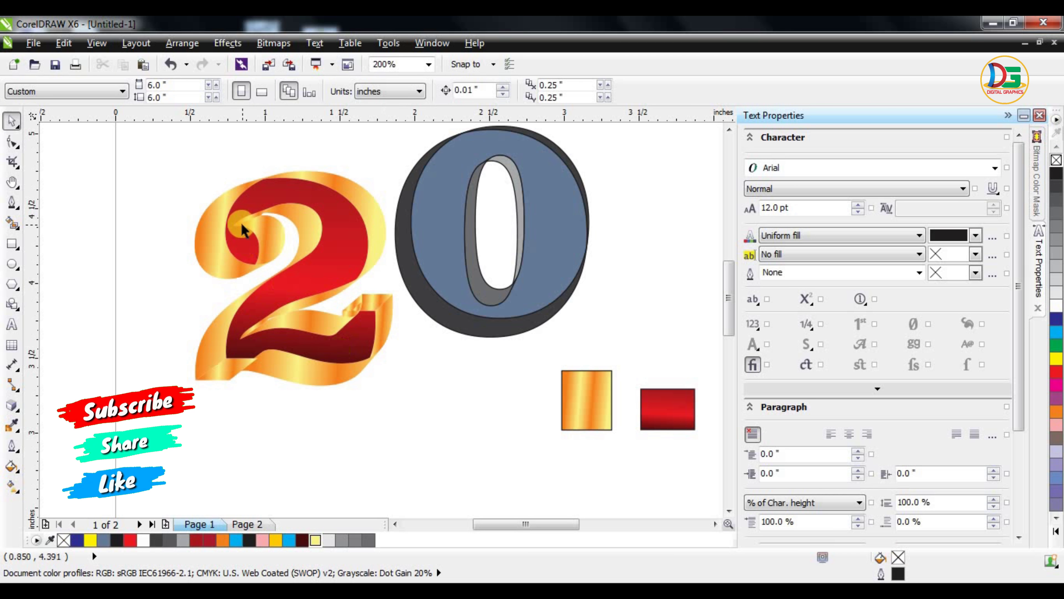
pyautogui.scroll(-2, 243, 230)
pyautogui.scroll(2, 235, 217)
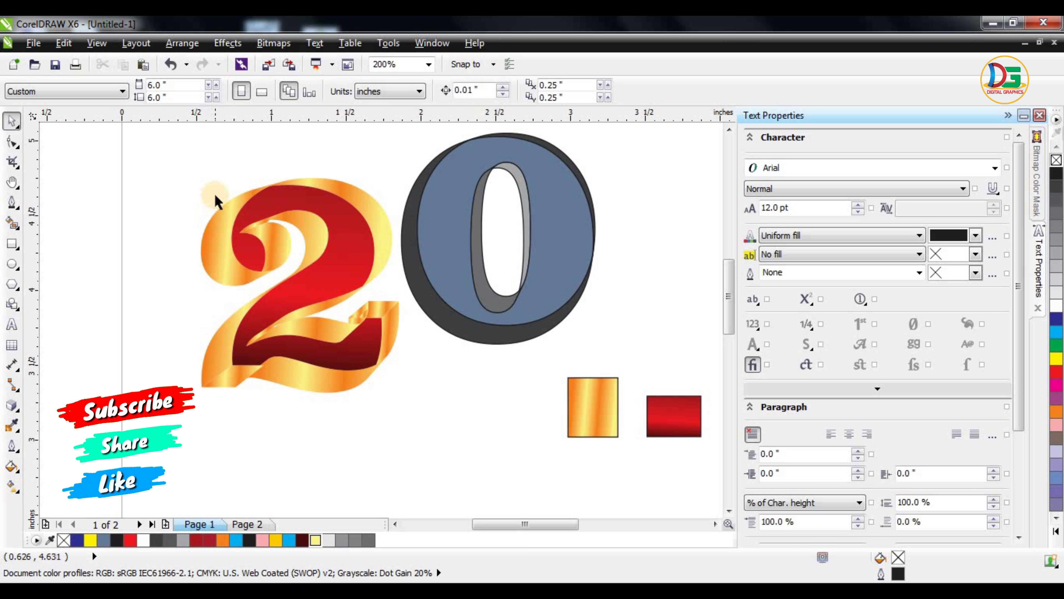
pyautogui.scroll(-2, 278, 245)
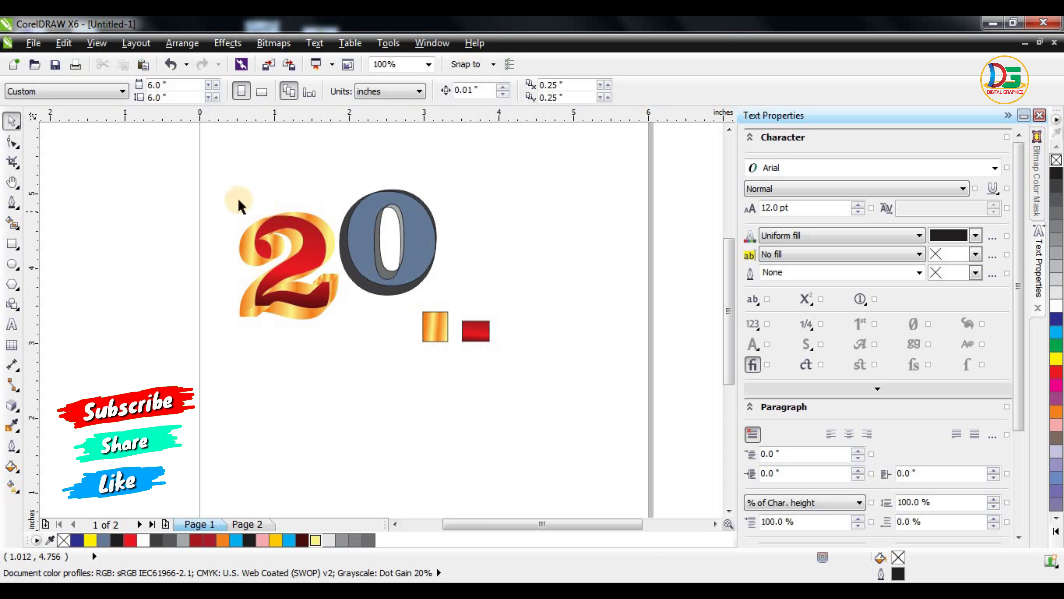
pyautogui.scroll(2, 237, 199)
pyautogui.scroll(2, 352, 425)
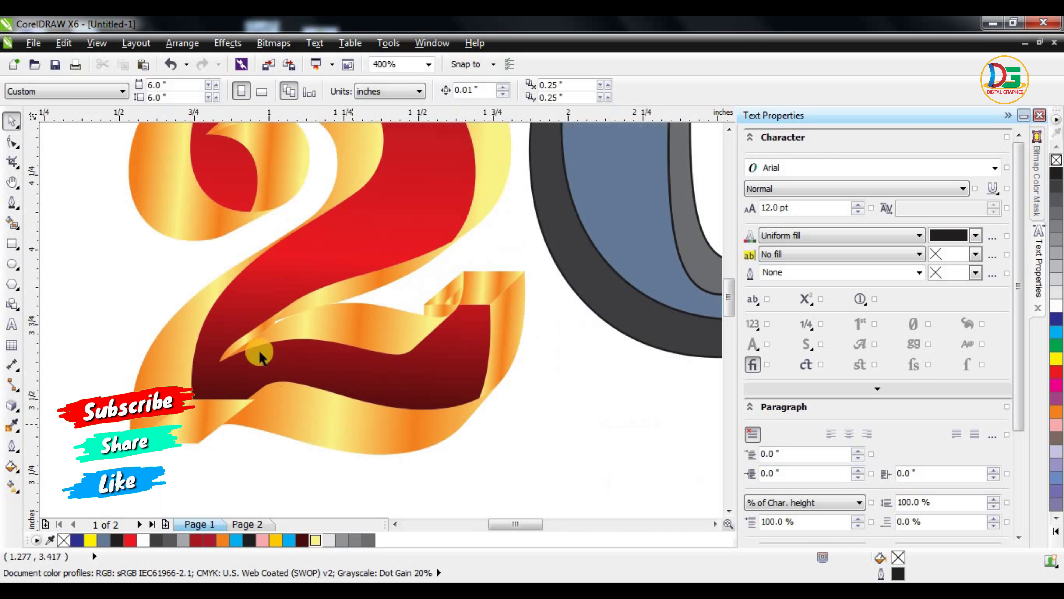
pyautogui.scroll(-2, 258, 350)
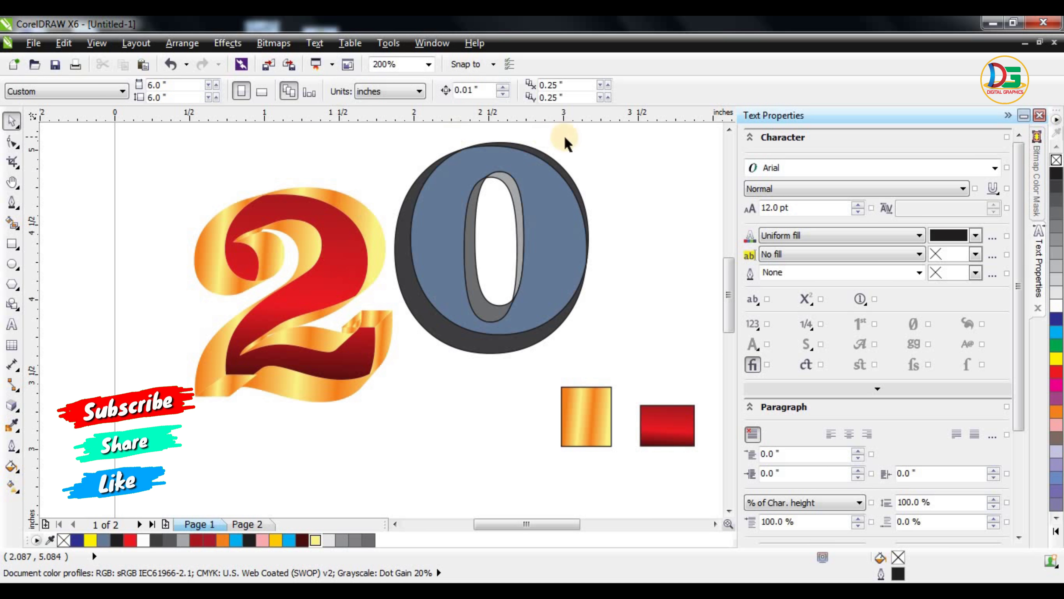
pyautogui.scroll(-2, 383, 216)
pyautogui.scroll(2, 442, 189)
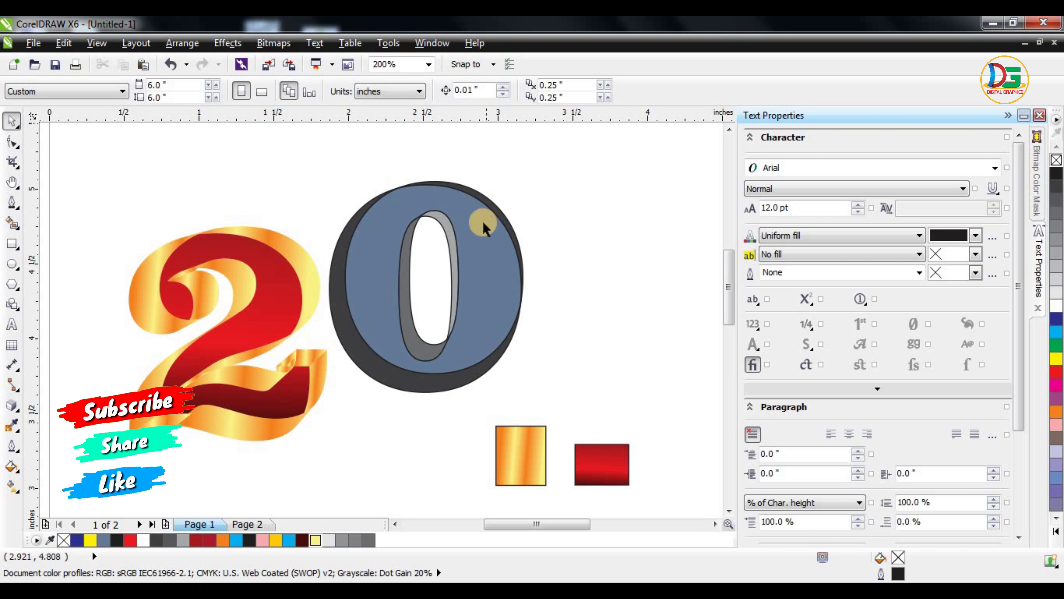
pyautogui.click(515, 239)
# Step: Give the 0's front face the red rectangle's gradient
pyautogui.press('g')
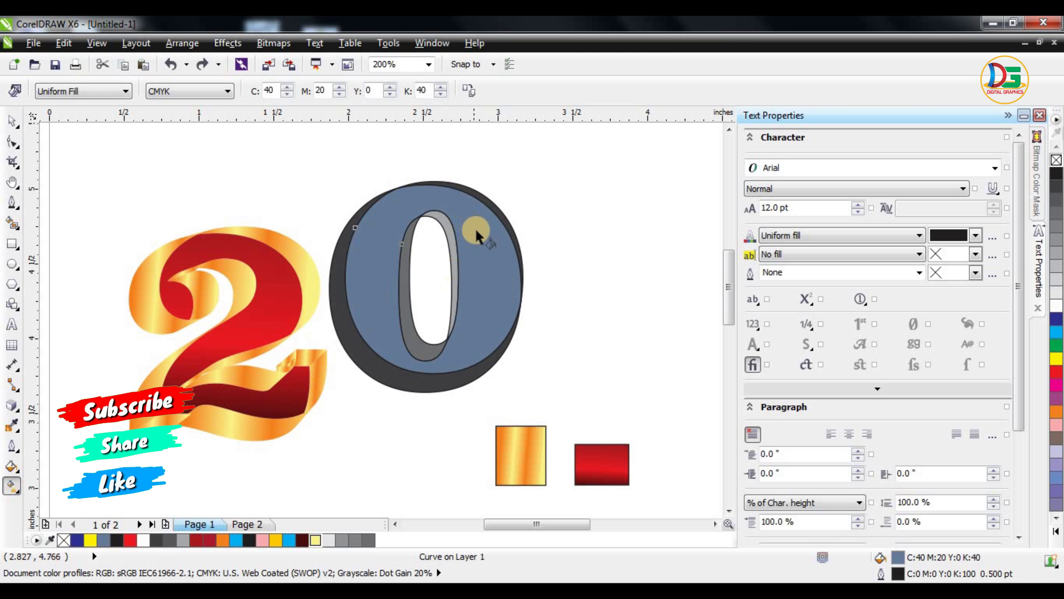
pyautogui.click(468, 90)
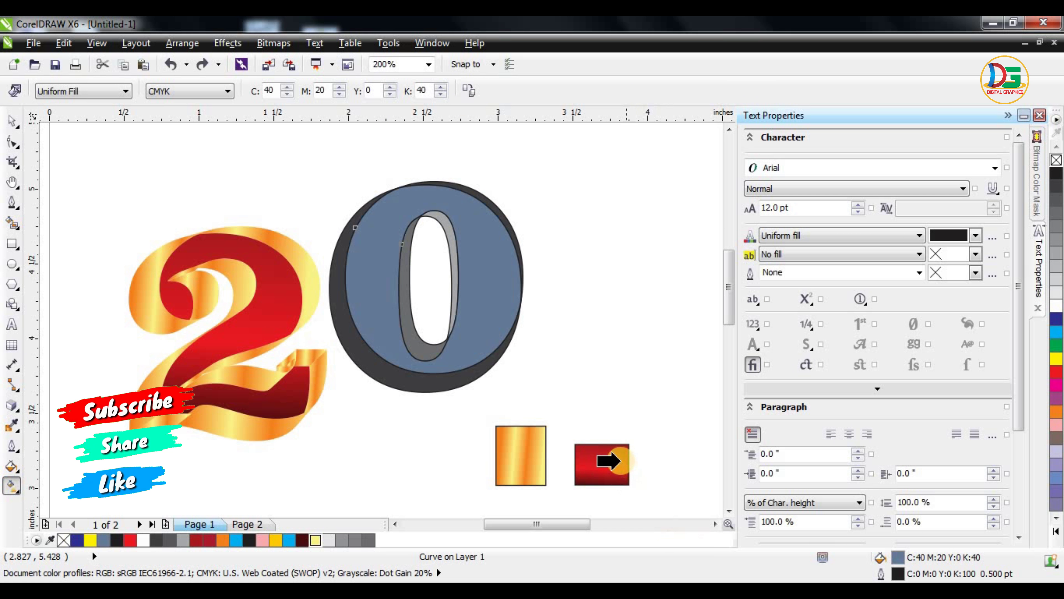
pyautogui.click(603, 460)
pyautogui.click(12, 122)
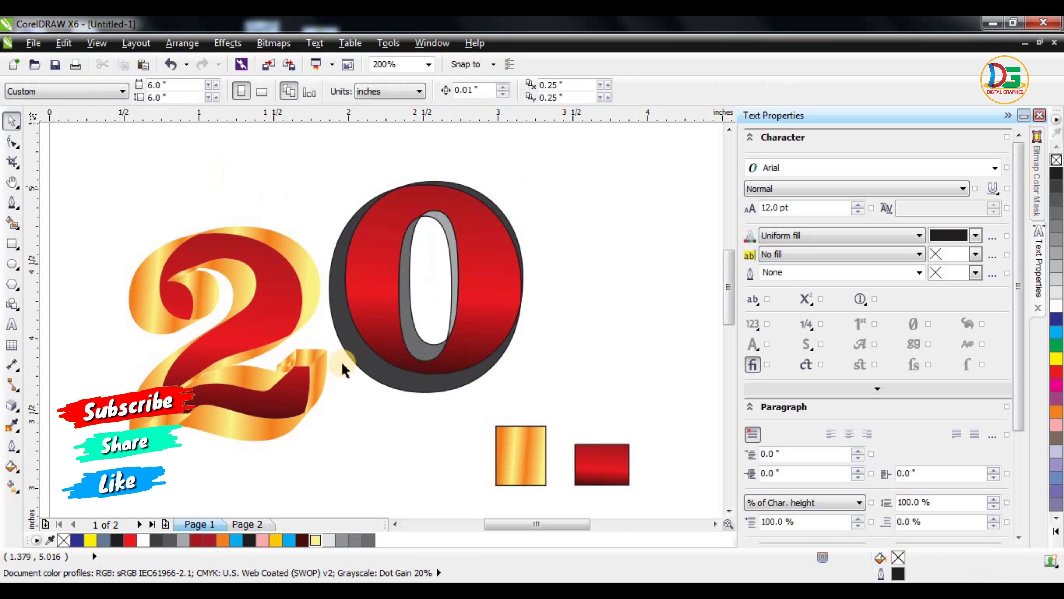
pyautogui.scroll(1, 427, 369)
pyautogui.moveTo(413, 395); pyautogui.dragTo(422, 414)
pyautogui.press('Escape')
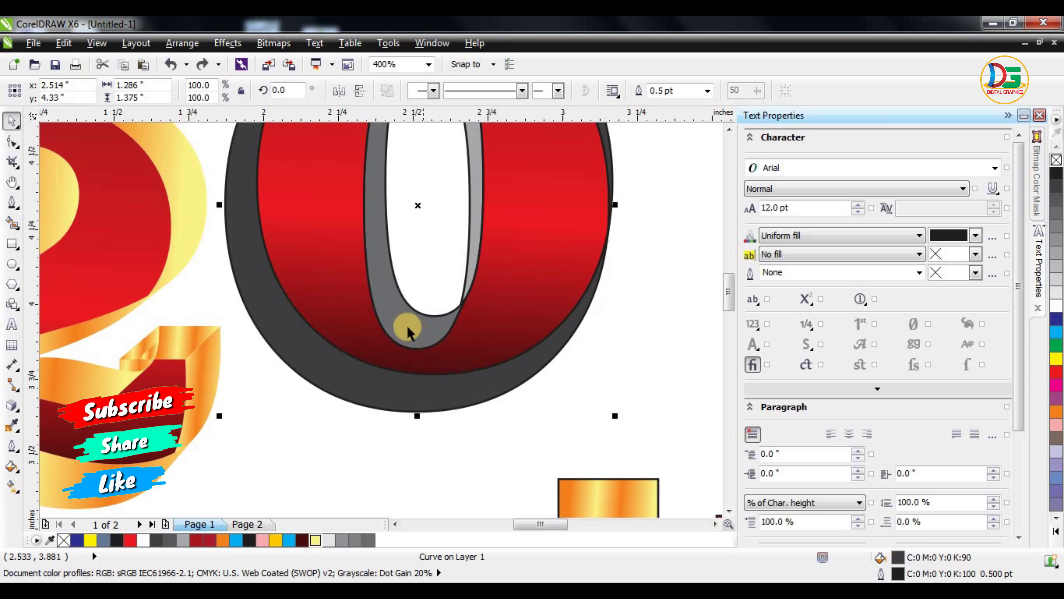
# Step: Select the 0's grey side faces and copy the gold gradient onto them
pyautogui.keyDown('shift'); pyautogui.click(442, 274); pyautogui.keyUp('shift')
pyautogui.keyDown('shift'); pyautogui.click(382, 164); pyautogui.keyUp('shift')
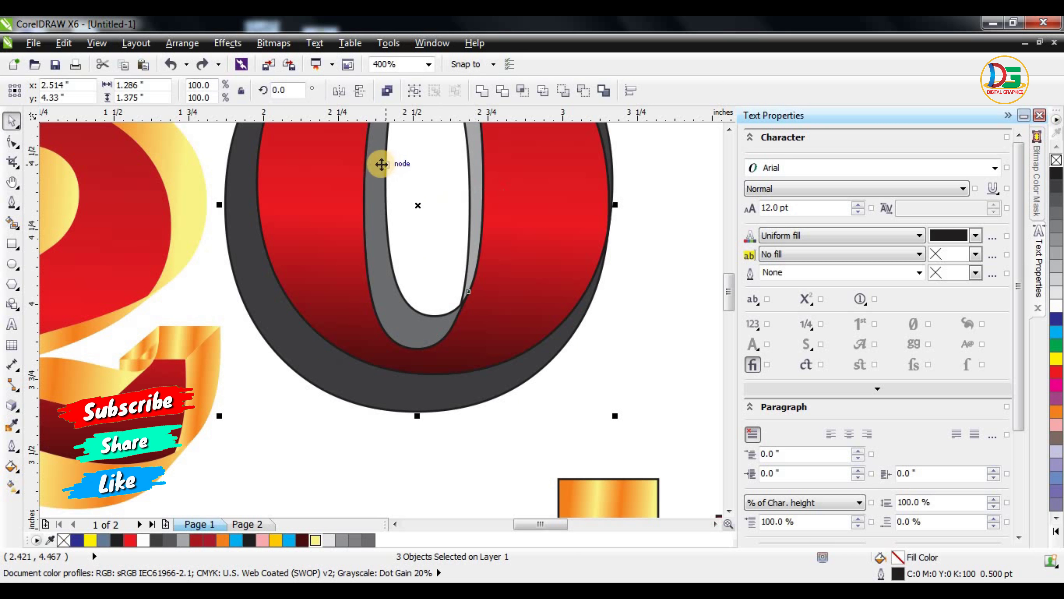
pyautogui.scroll(1, 421, 271)
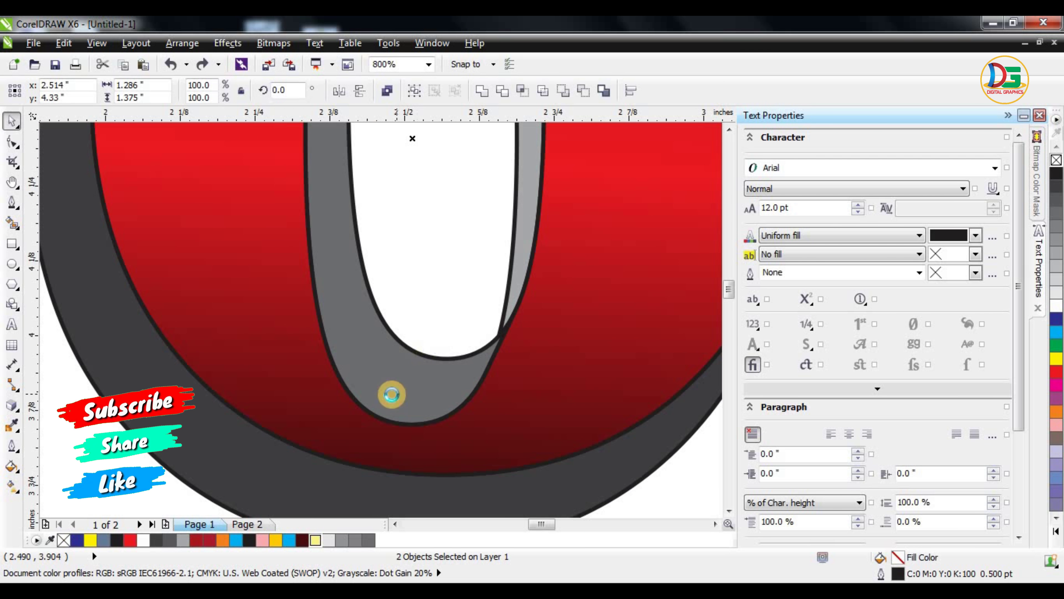
pyautogui.scroll(-2, 391, 394)
pyautogui.press('g')
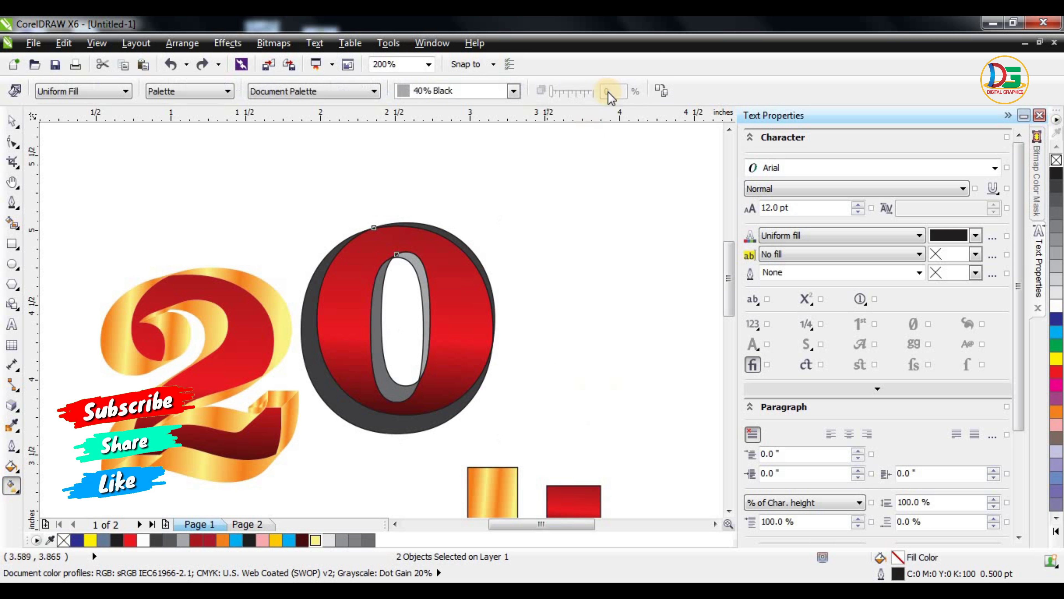
pyautogui.click(661, 99)
pyautogui.click(482, 486)
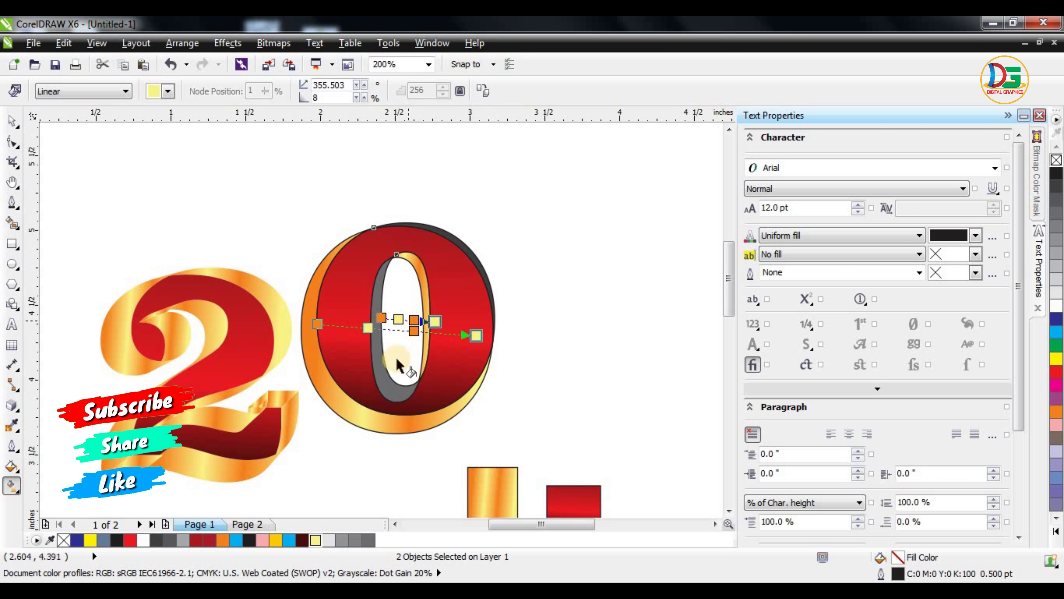
pyautogui.click(15, 125)
# Step: Pick out the 0's inner wall and give it the gold gradient
pyautogui.click(380, 369)
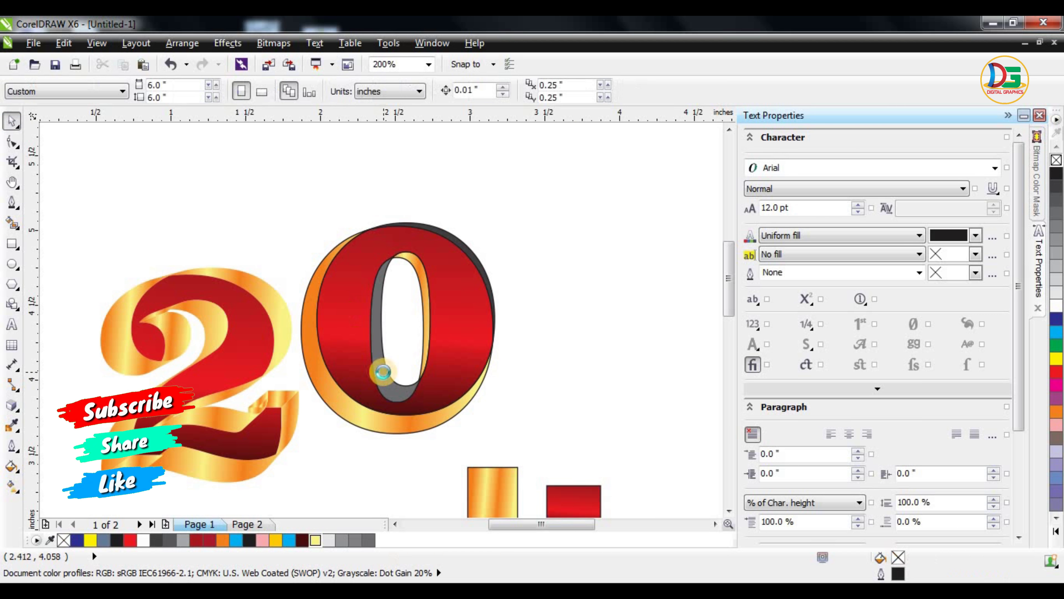
pyautogui.scroll(1, 380, 369)
pyautogui.keyDown('shift'); pyautogui.click(575, 157); pyautogui.keyUp('shift')
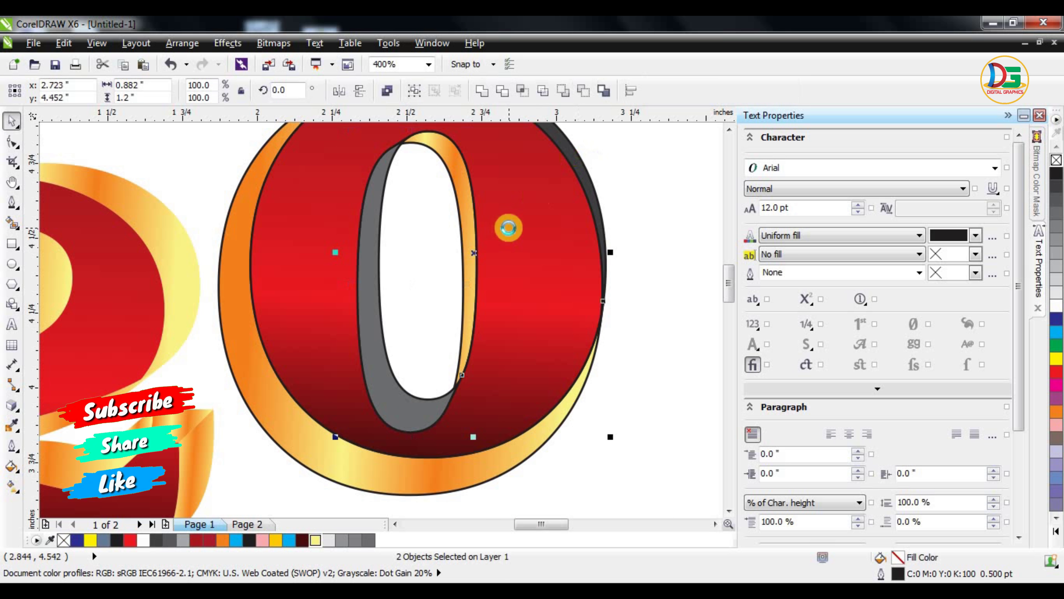
pyautogui.scroll(-1, 503, 228)
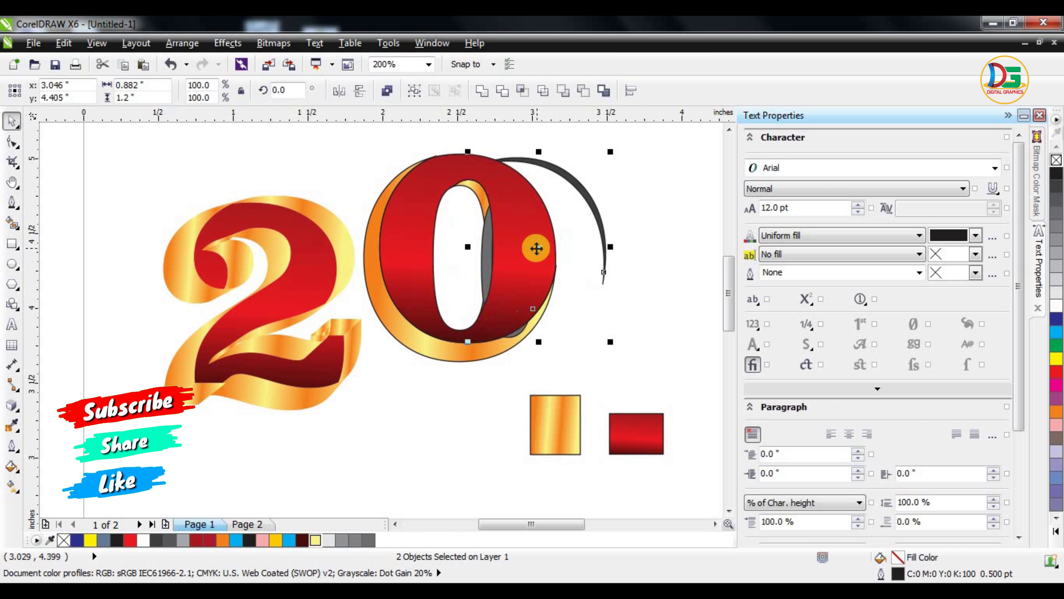
pyautogui.moveTo(537, 249); pyautogui.dragTo(535, 185)
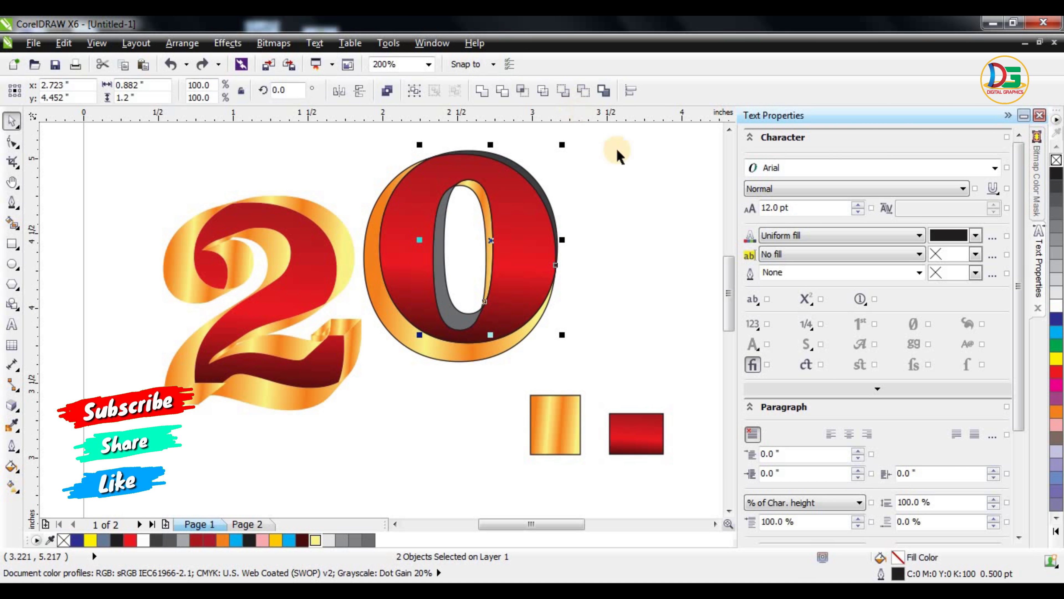
pyautogui.press('g')
pyautogui.click(662, 93)
pyautogui.click(552, 423)
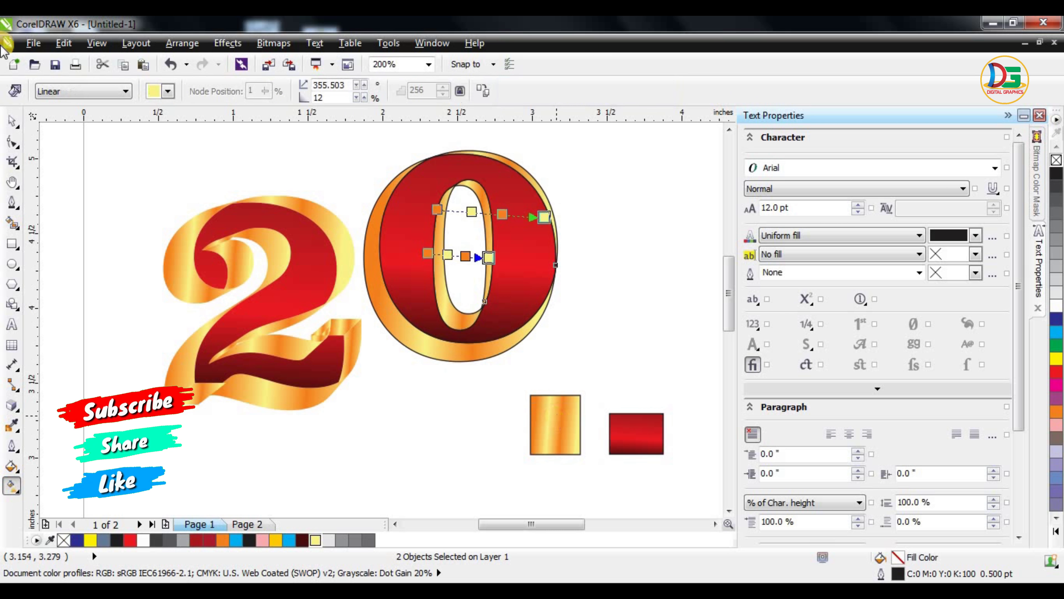
# Step: Deselect, then marquee-select all the pieces of the 0
pyautogui.click(13, 119)
pyautogui.click(621, 197)
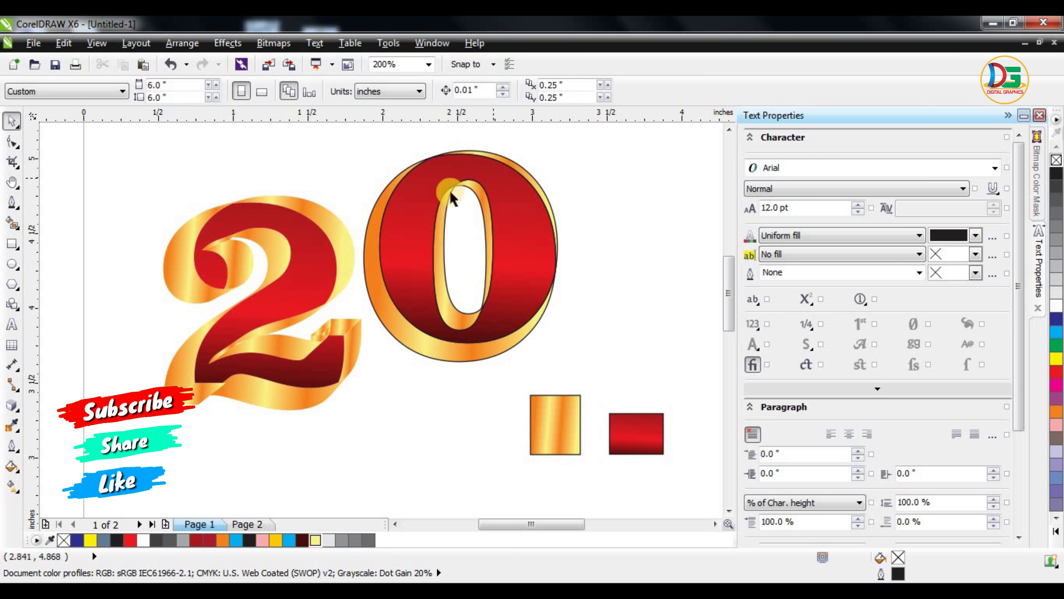
pyautogui.scroll(-1, 451, 197)
pyautogui.moveTo(519, 148); pyautogui.dragTo(407, 279)
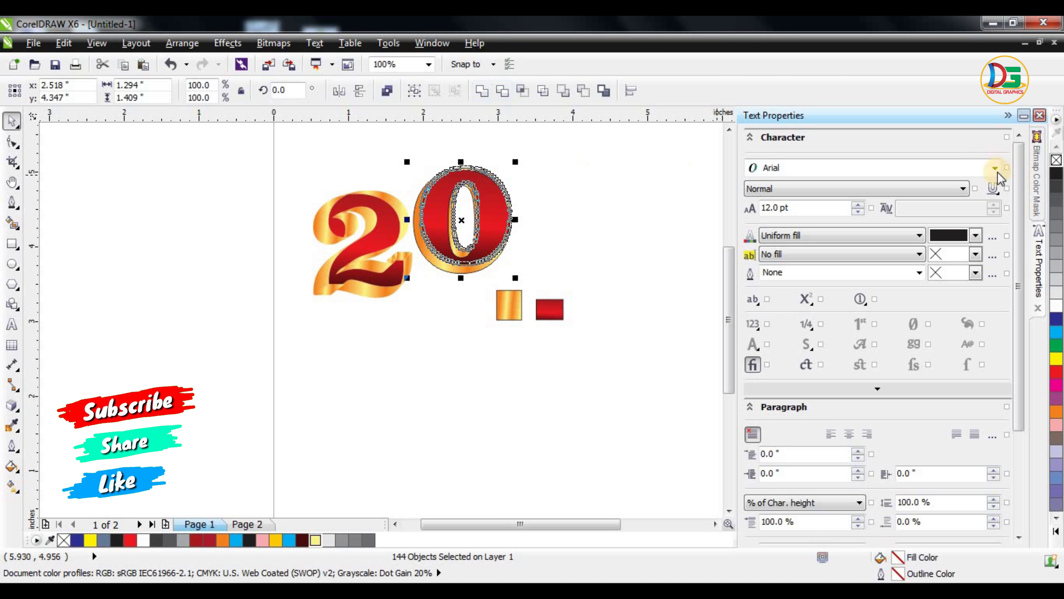
# Step: Delete the two small colour swatch squares
pyautogui.moveTo(641, 245); pyautogui.dragTo(486, 344)
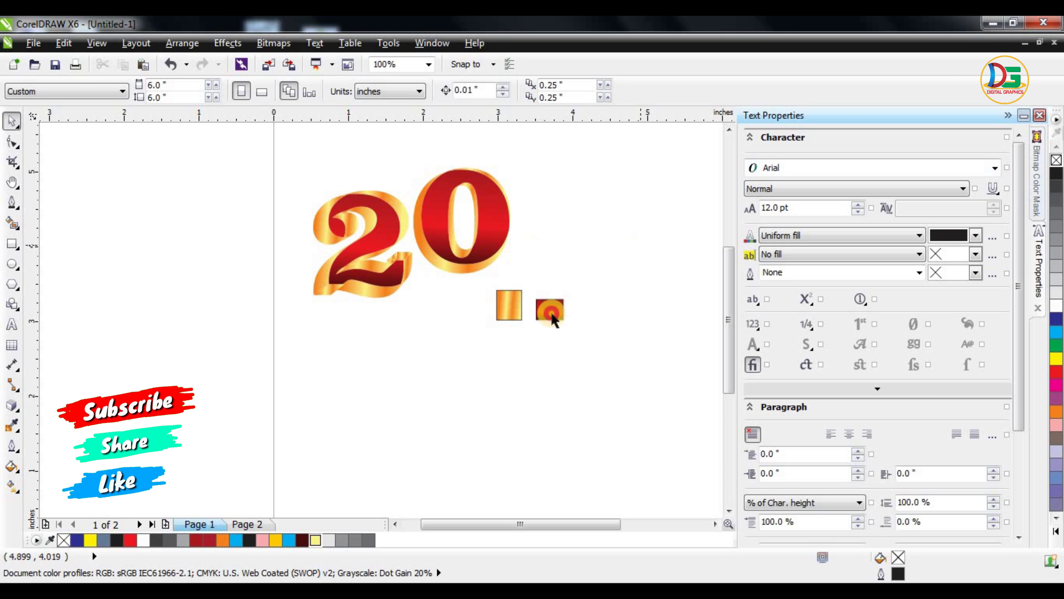
pyautogui.press('Delete')
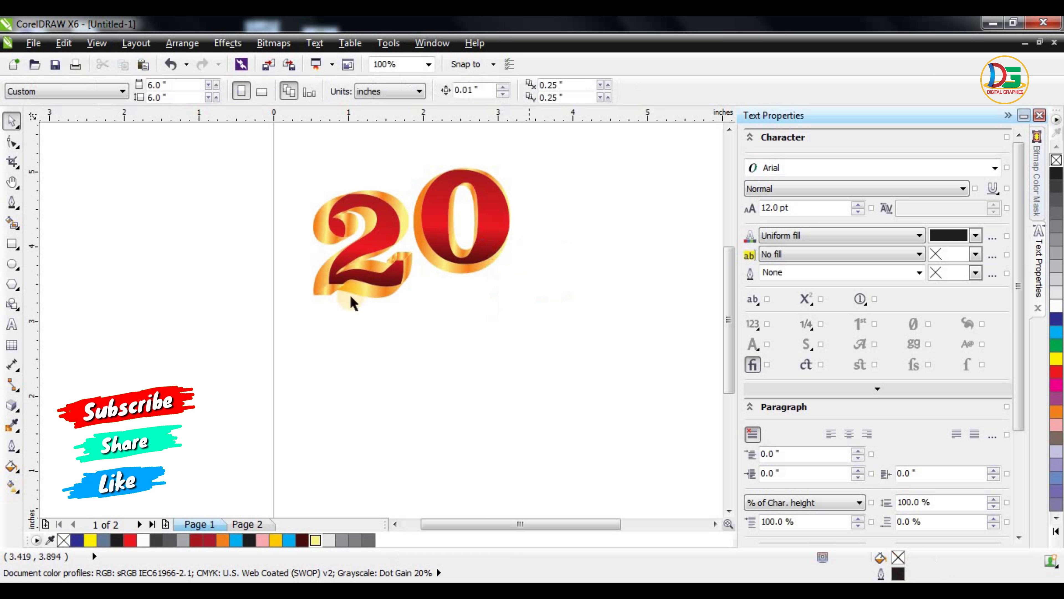
pyautogui.scroll(-4, 291, 209)
pyautogui.scroll(4, 294, 199)
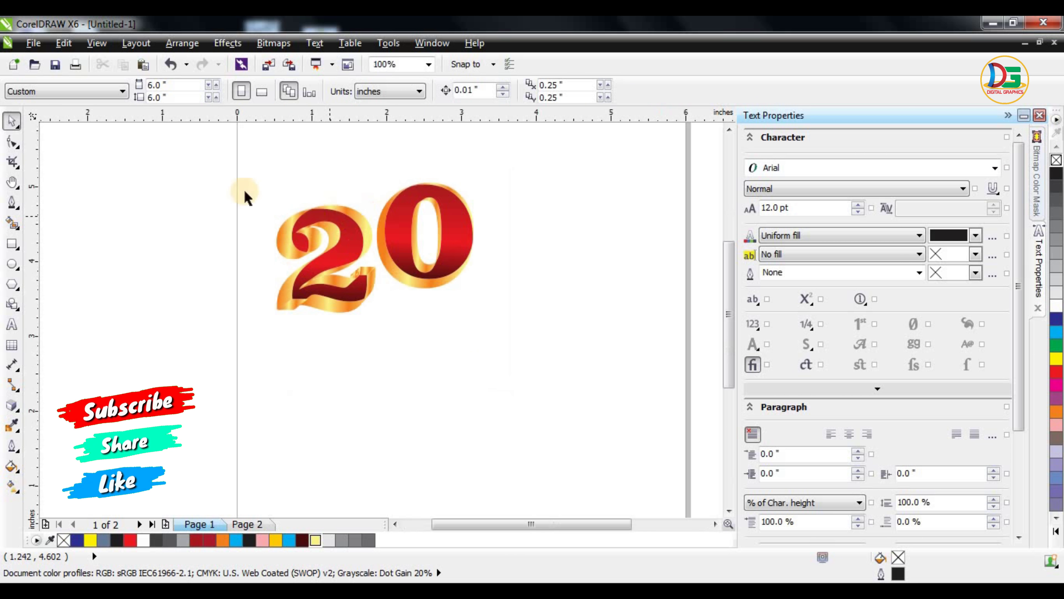
# Step: Group all the pieces of the 2 into one object
pyautogui.moveTo(392, 343); pyautogui.dragTo(397, 364)
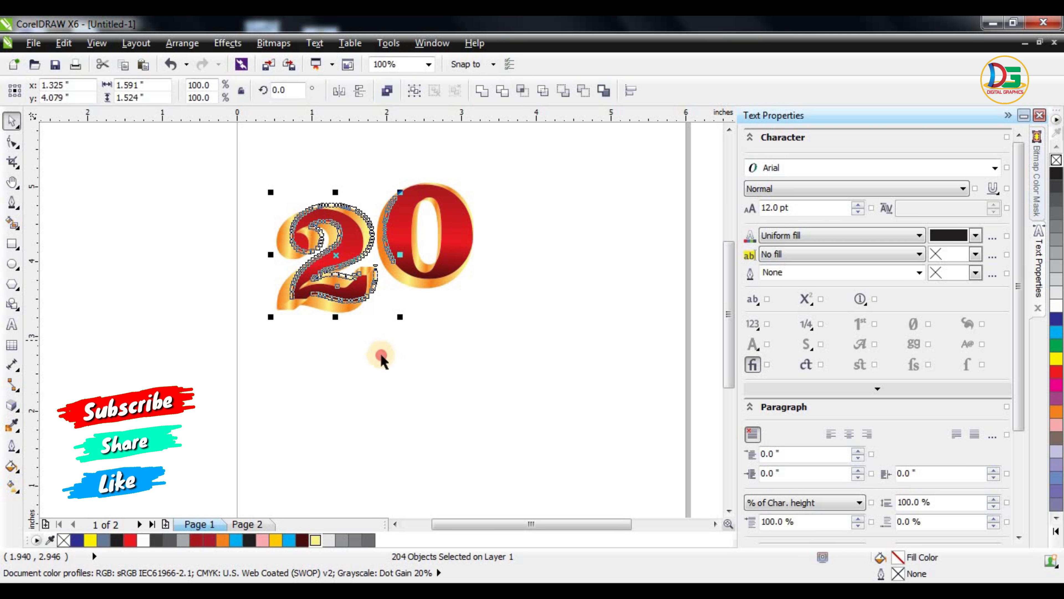
pyautogui.click(293, 237)
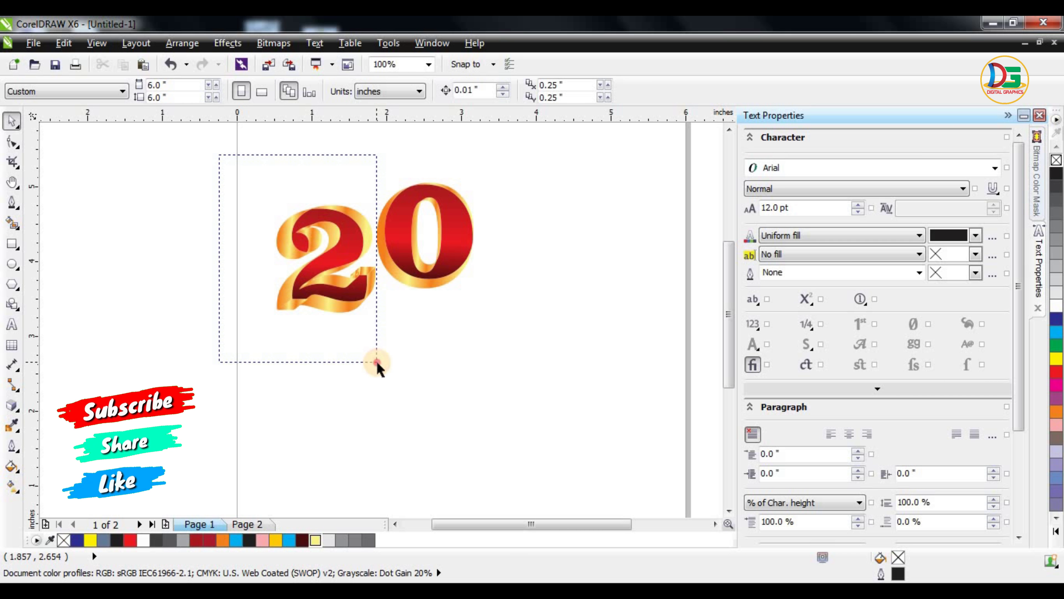
pyautogui.moveTo(367, 366); pyautogui.dragTo(375, 361)
pyautogui.moveTo(213, 227); pyautogui.dragTo(289, 273)
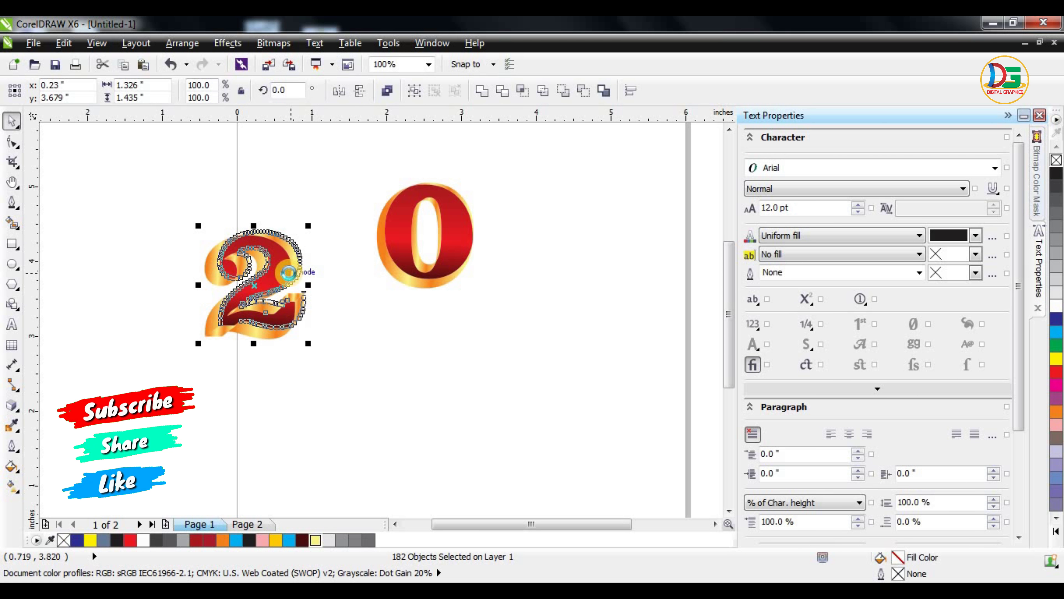
pyautogui.hotkey('ctrl', 'z')
pyautogui.hotkey('ctrl', 'g')
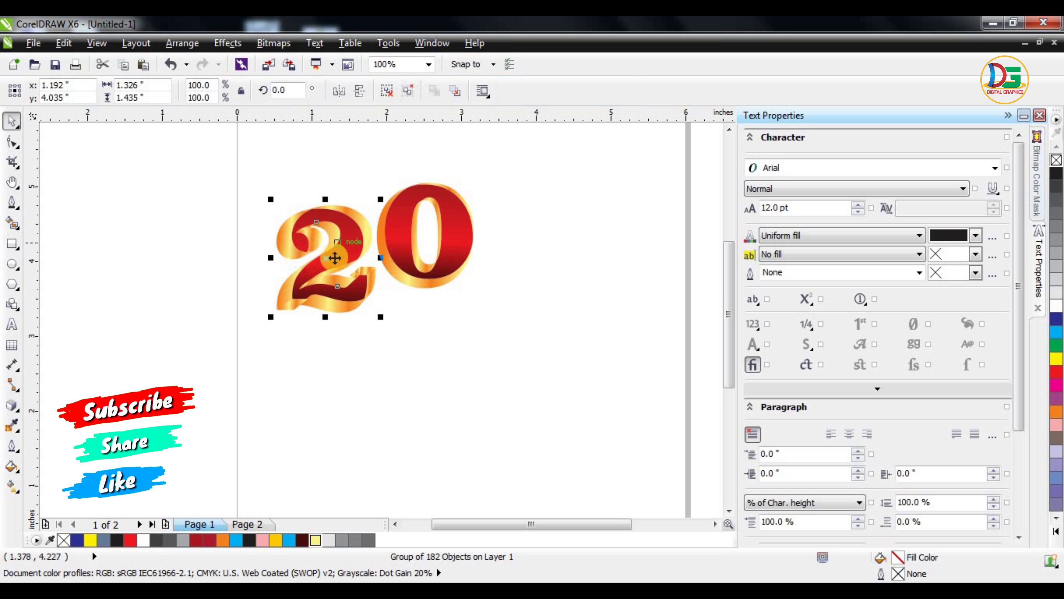
# Step: Duplicate the 2 to the right of the 0 and group the whole 2022
pyautogui.moveTo(328, 258)
pyautogui.mouseDown()
pyautogui.moveTo(530, 285)
pyautogui.moveTo(637, 269)
pyautogui.moveTo(638, 218)
pyautogui.mouseUp()
pyautogui.scroll(-1, 373, 320)
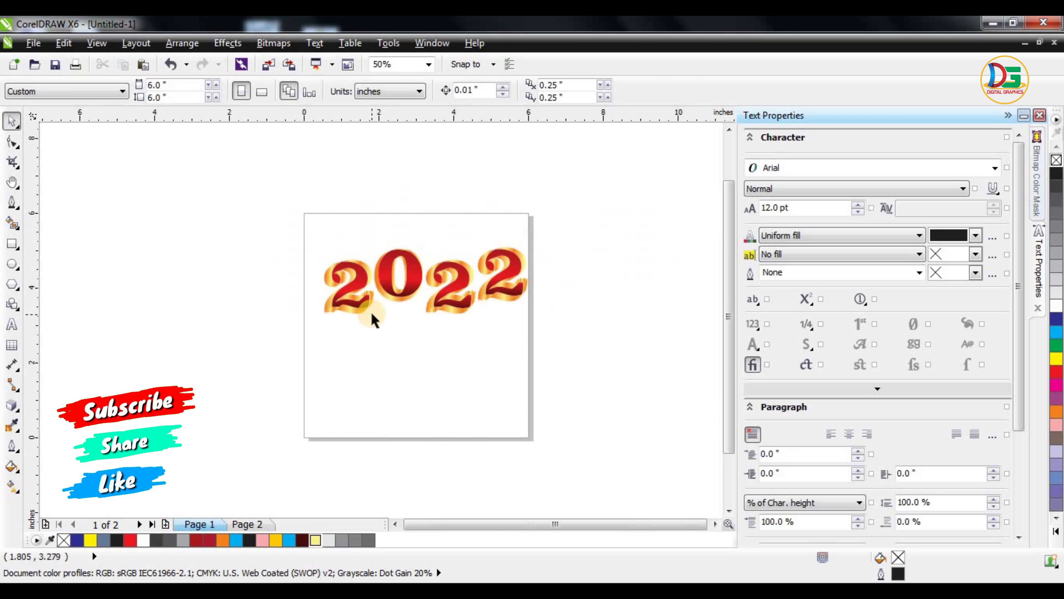
pyautogui.moveTo(268, 195); pyautogui.dragTo(518, 332)
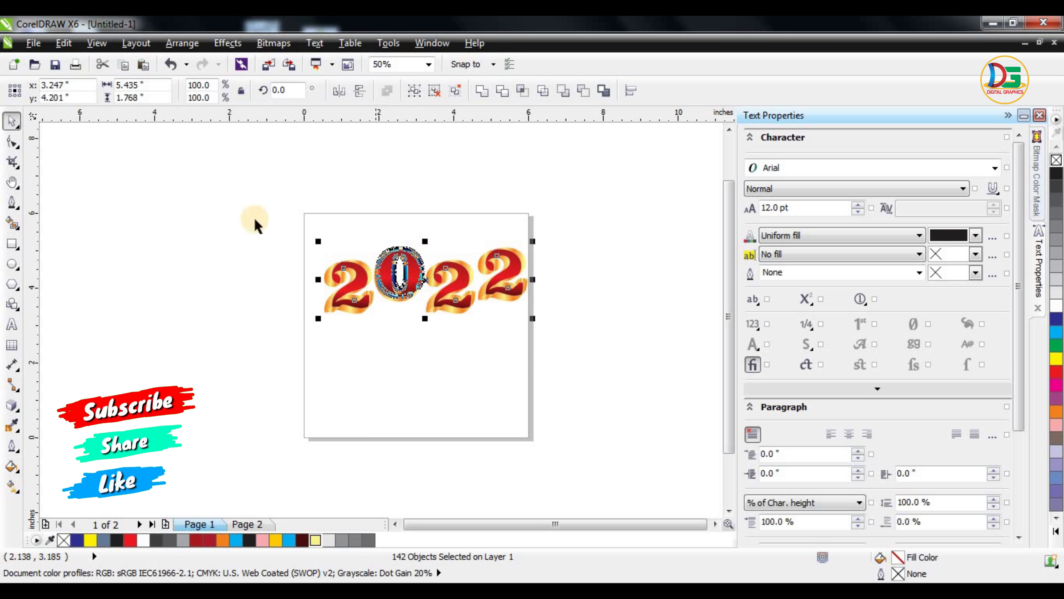
pyautogui.hotkey('ctrl', 'g')
pyautogui.click(269, 203)
pyautogui.moveTo(261, 186); pyautogui.dragTo(719, 380)
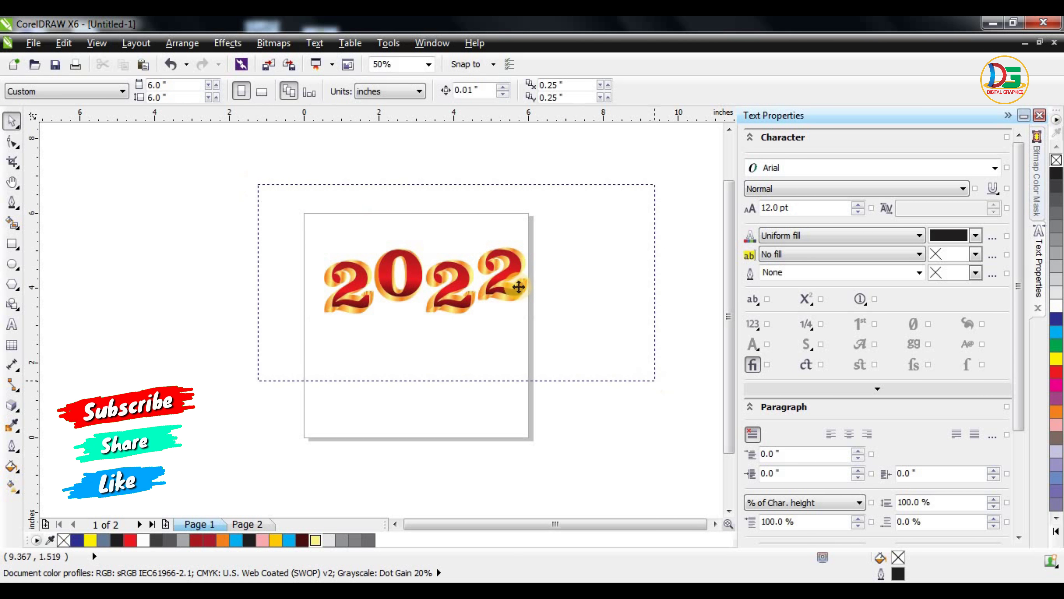
pyautogui.click(452, 223)
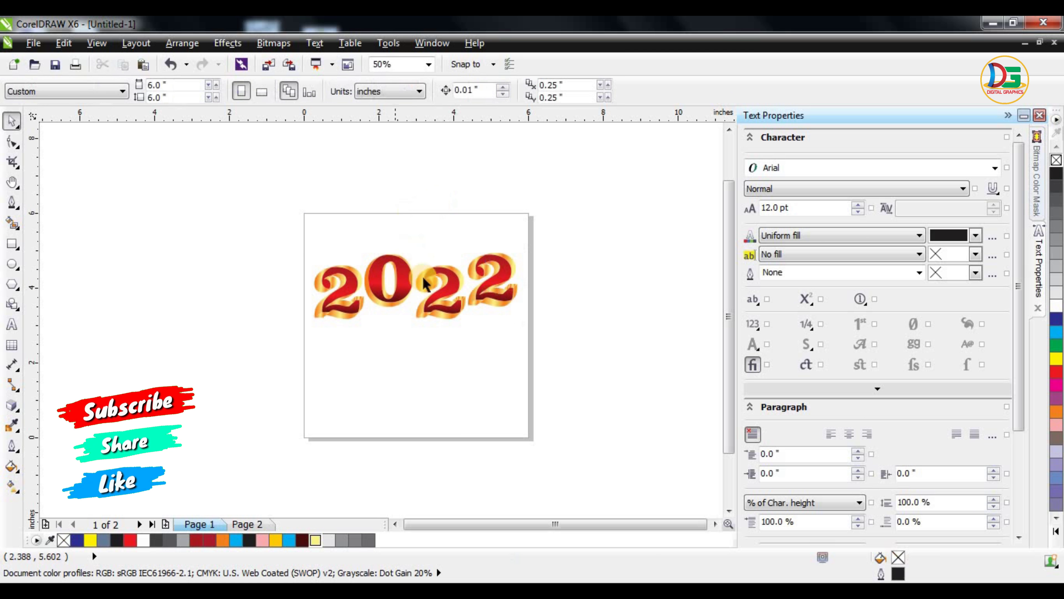
pyautogui.scroll(1, 444, 280)
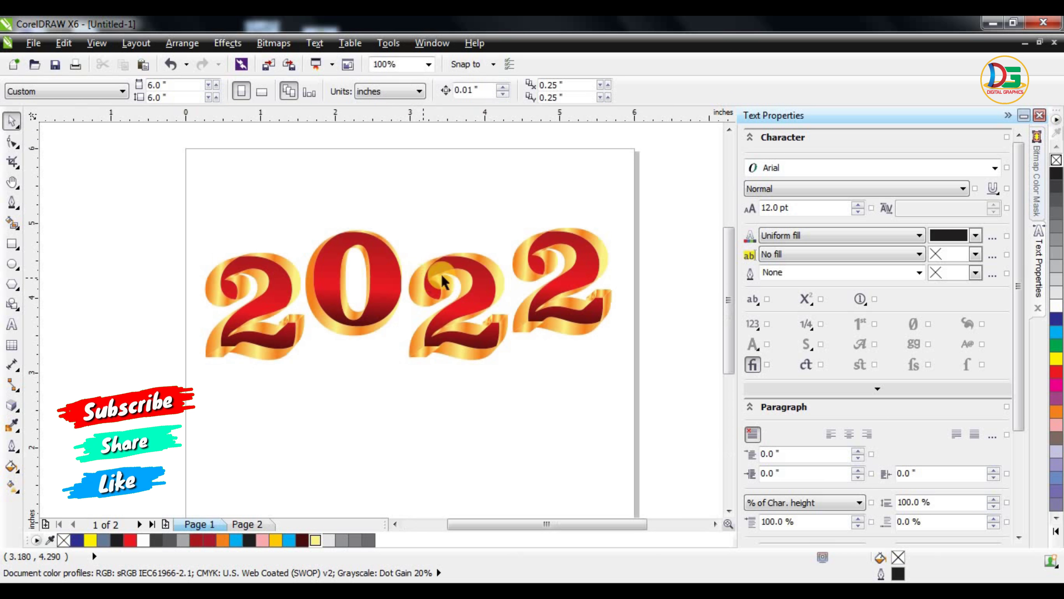
# Step: Create a page-sized square behind 2022 and give it a vertical dark-to-light gradient fill
pyautogui.doubleClick(12, 244)
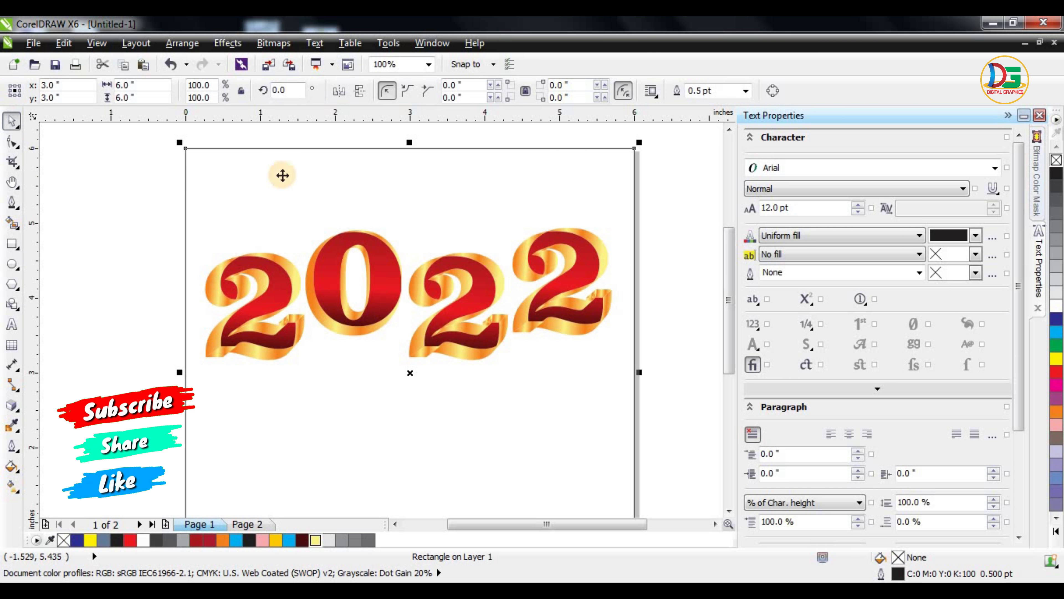
pyautogui.press('g')
pyautogui.scroll(-1, 420, 293)
pyautogui.moveTo(424, 289); pyautogui.dragTo(425, 425)
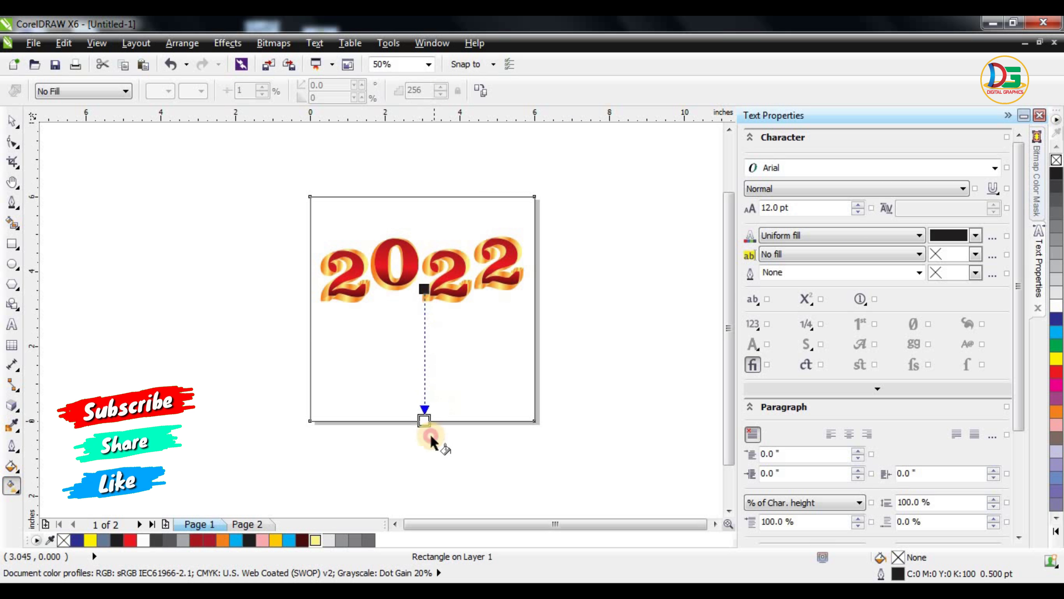
pyautogui.click(168, 91)
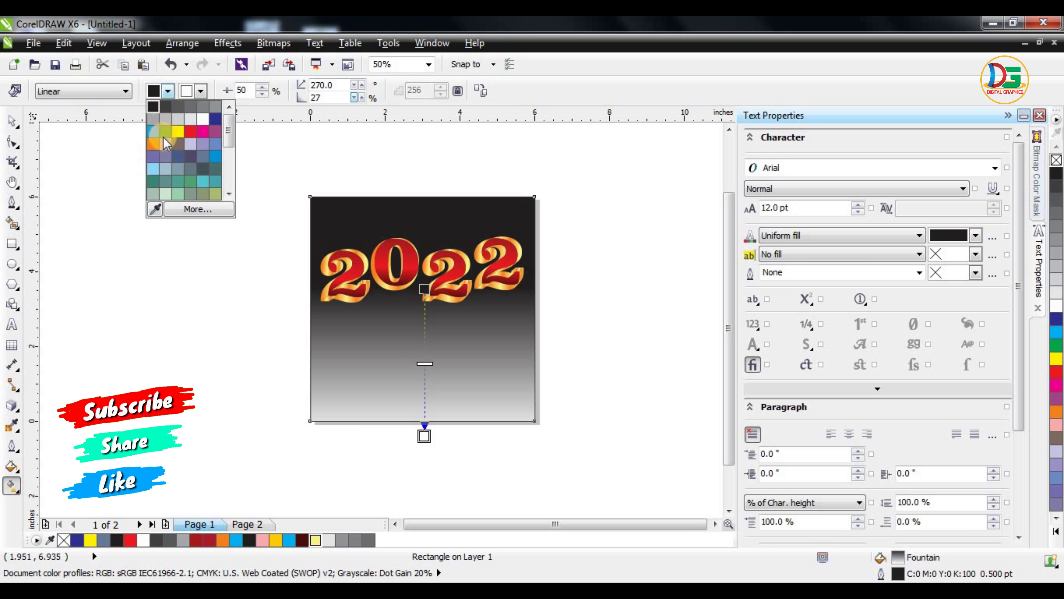
pyautogui.click(103, 108)
# Step: Change the square's gradient to radial with a white outer colour, sized to fit the square
pyautogui.click(100, 91)
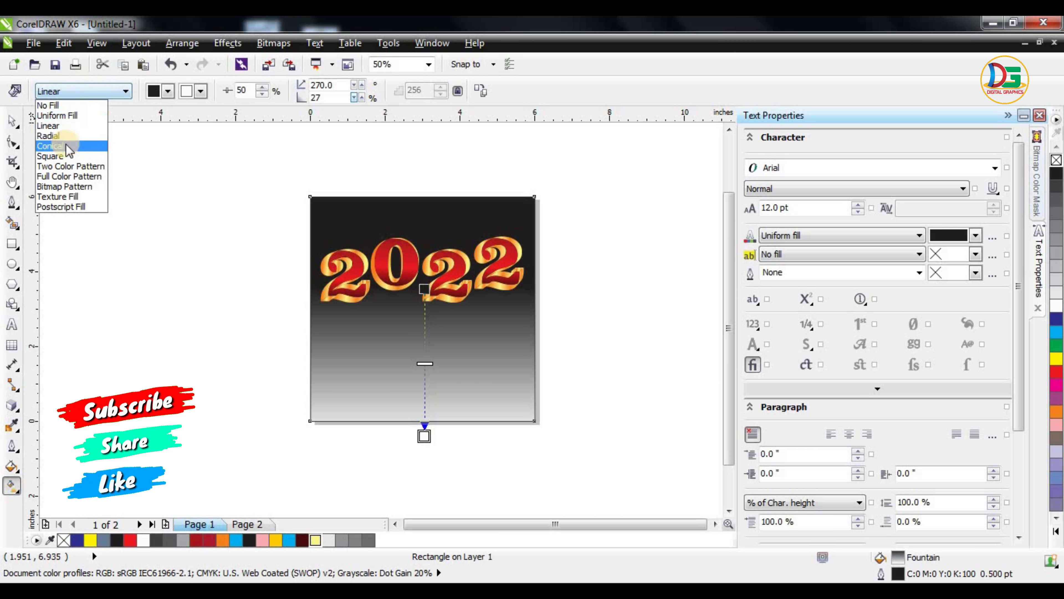
pyautogui.click(60, 139)
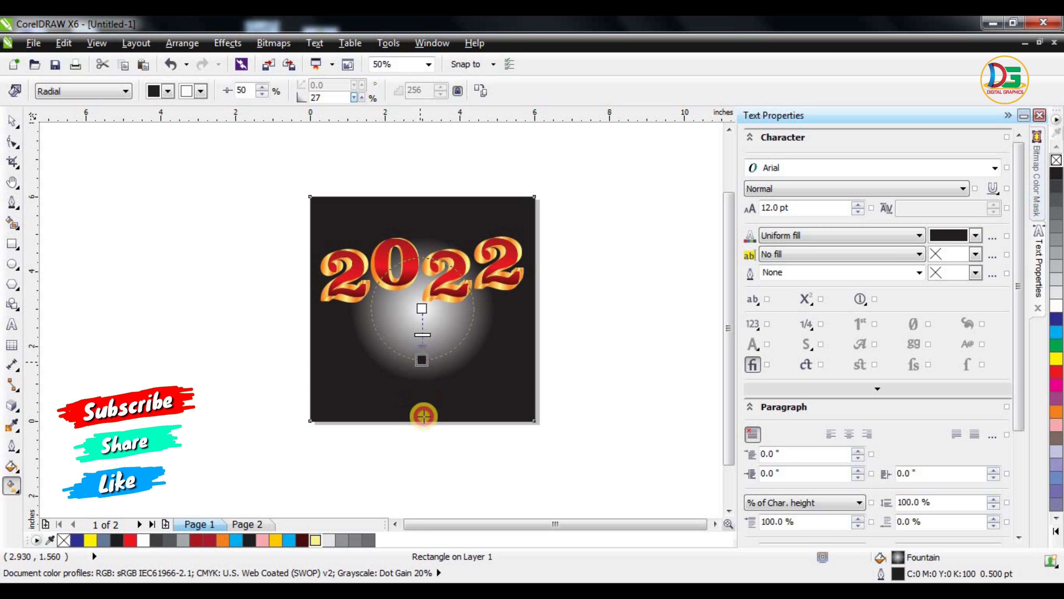
pyautogui.moveTo(416, 364); pyautogui.dragTo(422, 485)
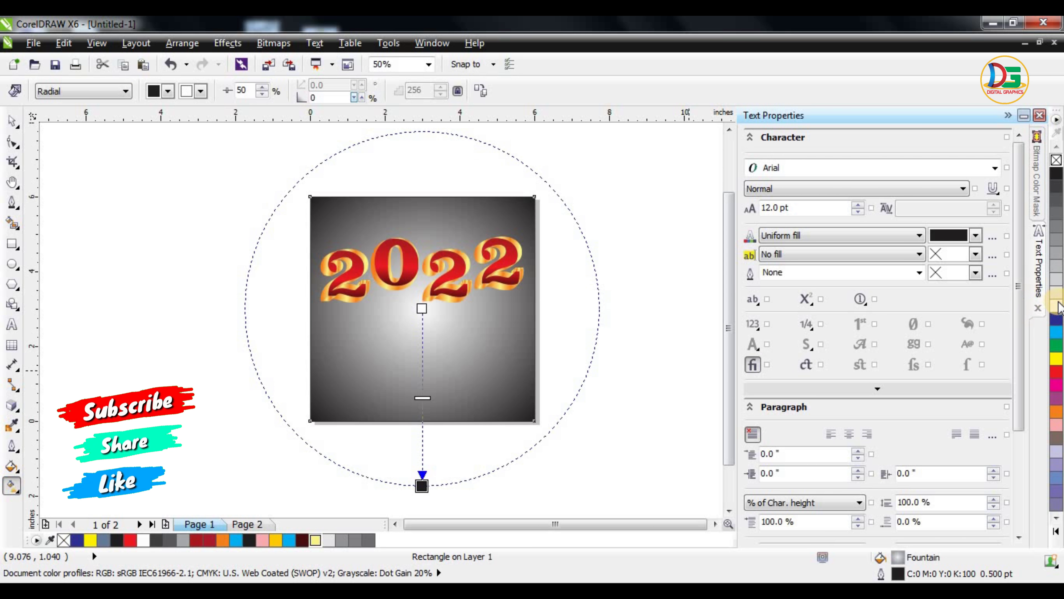
pyautogui.click(422, 486)
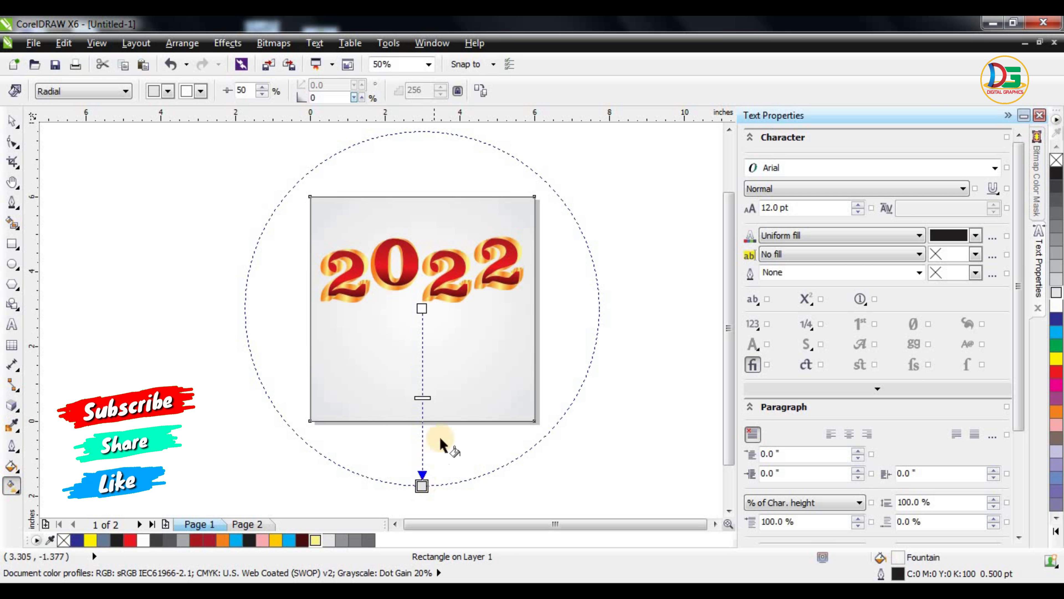
pyautogui.click(1045, 309)
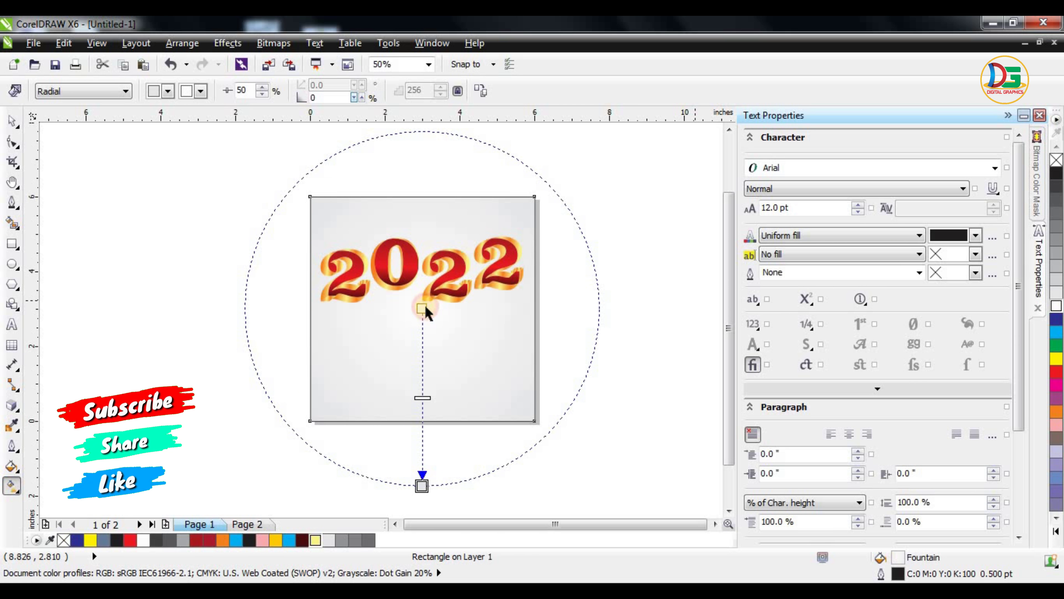
pyautogui.moveTo(422, 486)
pyautogui.mouseDown()
pyautogui.moveTo(432, 458)
pyautogui.moveTo(422, 418)
pyautogui.mouseUp()
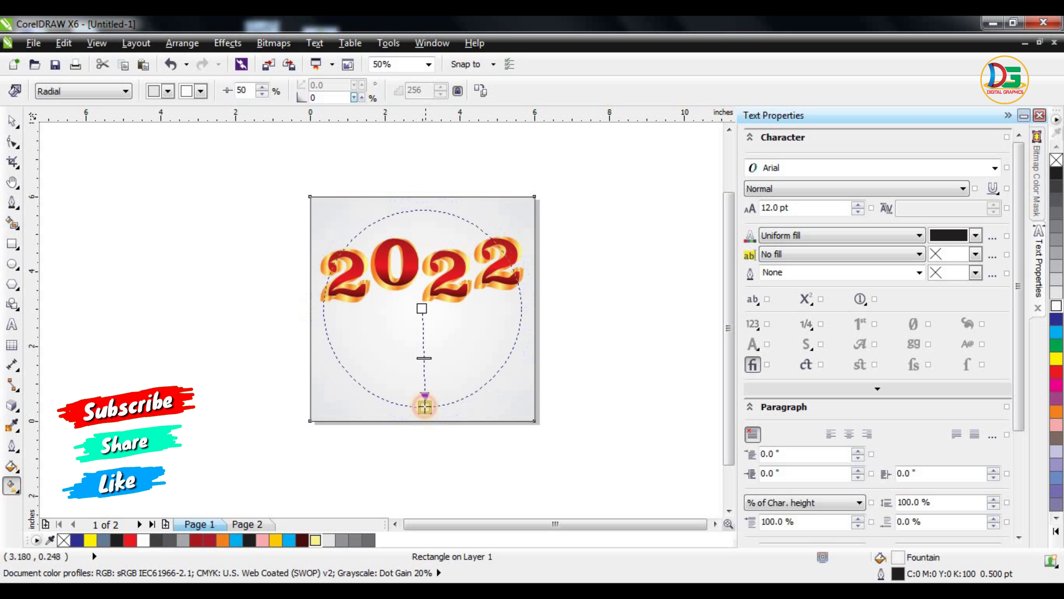
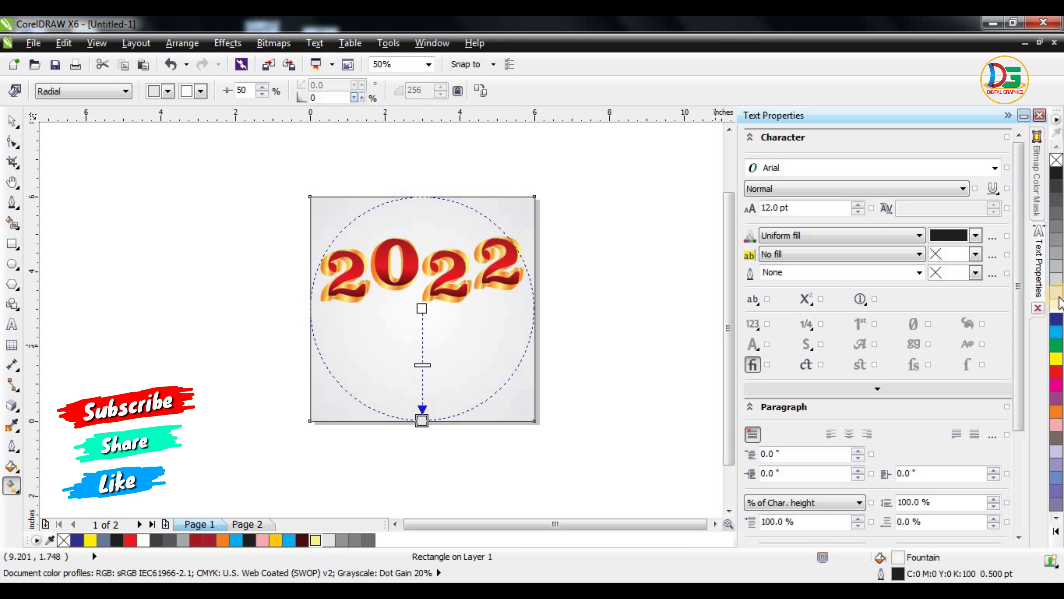
# Step: Add two colour nodes to the card's radial fill for a wider white centre fading to light grey
pyautogui.doubleClick(429, 389)
pyautogui.moveTo(1057, 301)
pyautogui.mouseDown()
pyautogui.moveTo(400, 333)
pyautogui.moveTo(422, 345)
pyautogui.mouseUp()
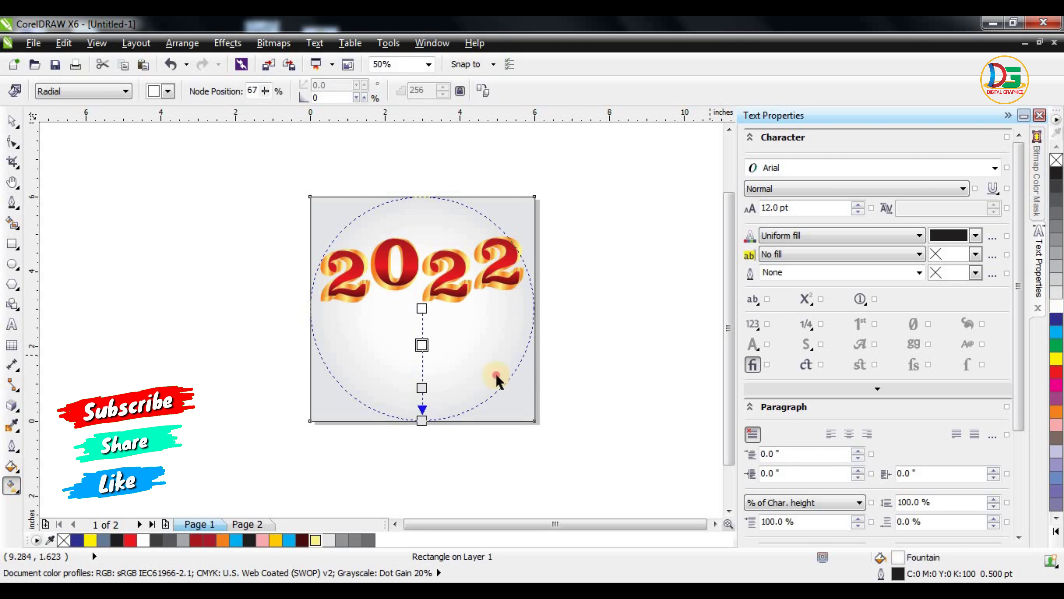
pyautogui.doubleClick(422, 375)
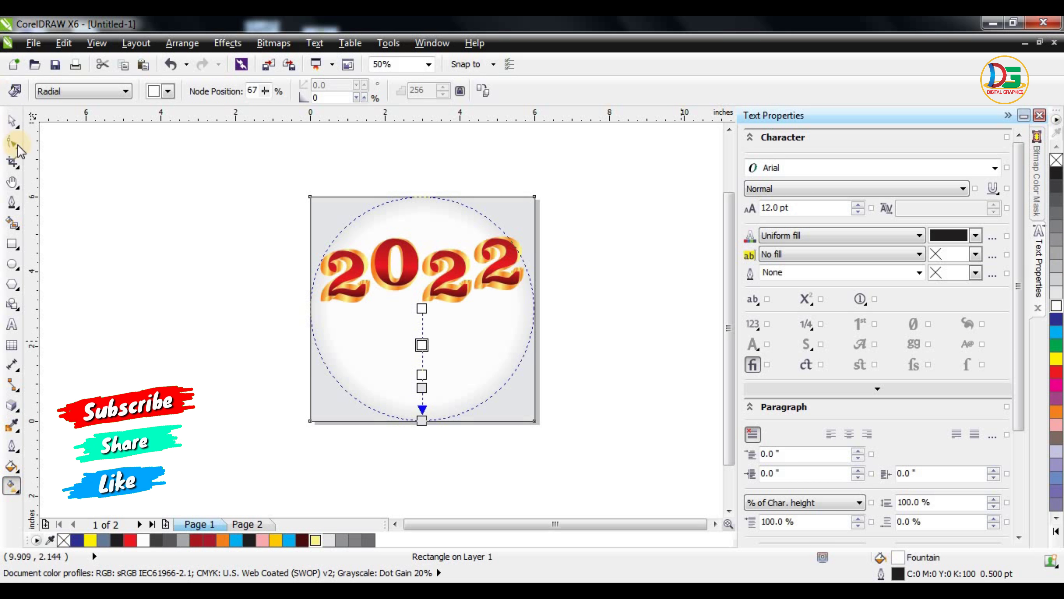
pyautogui.click(16, 121)
pyautogui.click(542, 247)
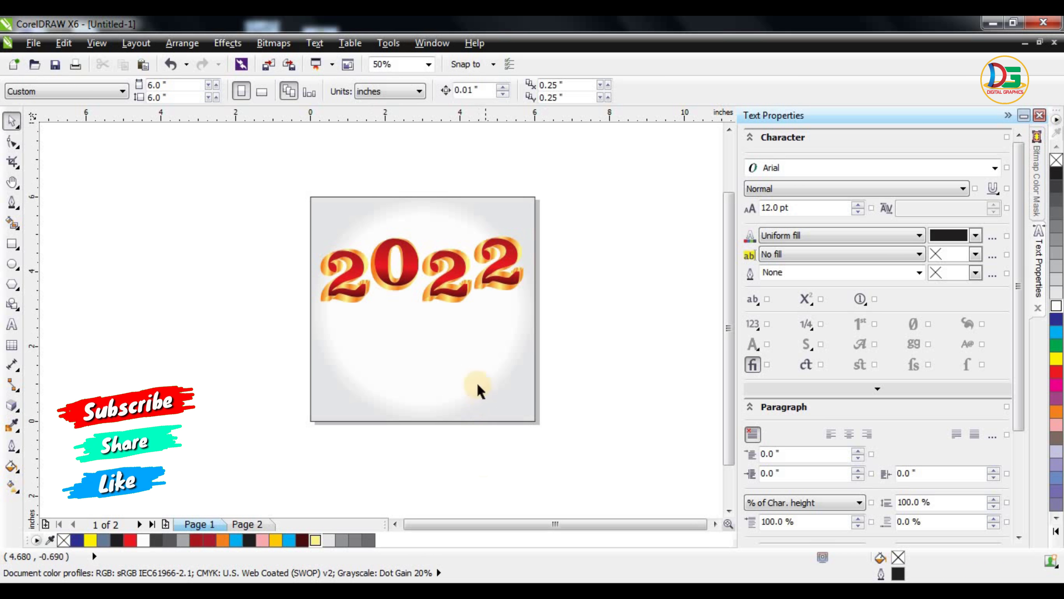
pyautogui.scroll(2, 472, 272)
pyautogui.scroll(2, 459, 230)
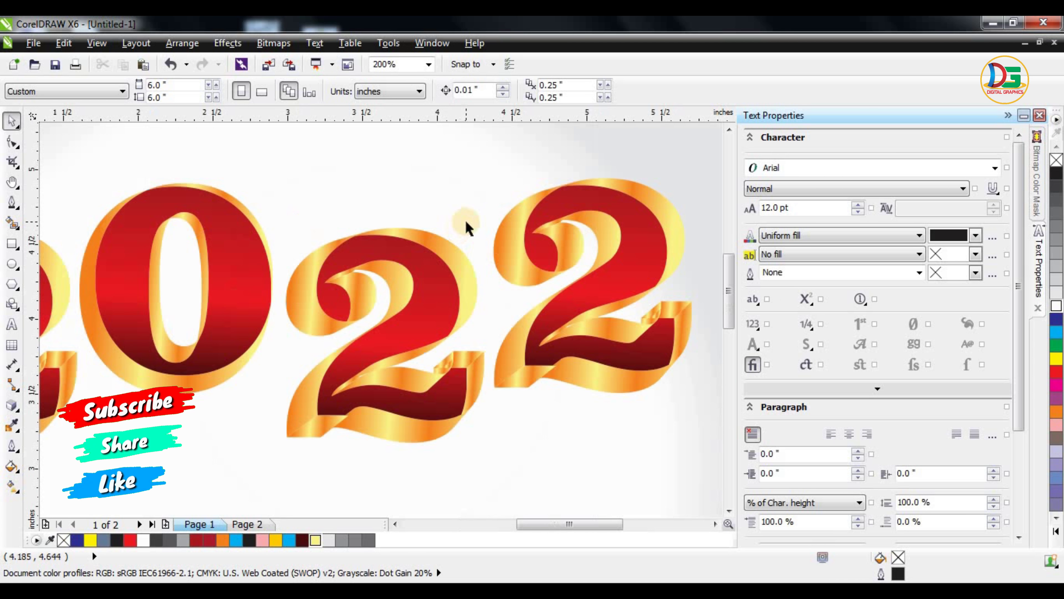
pyautogui.scroll(-4, 465, 219)
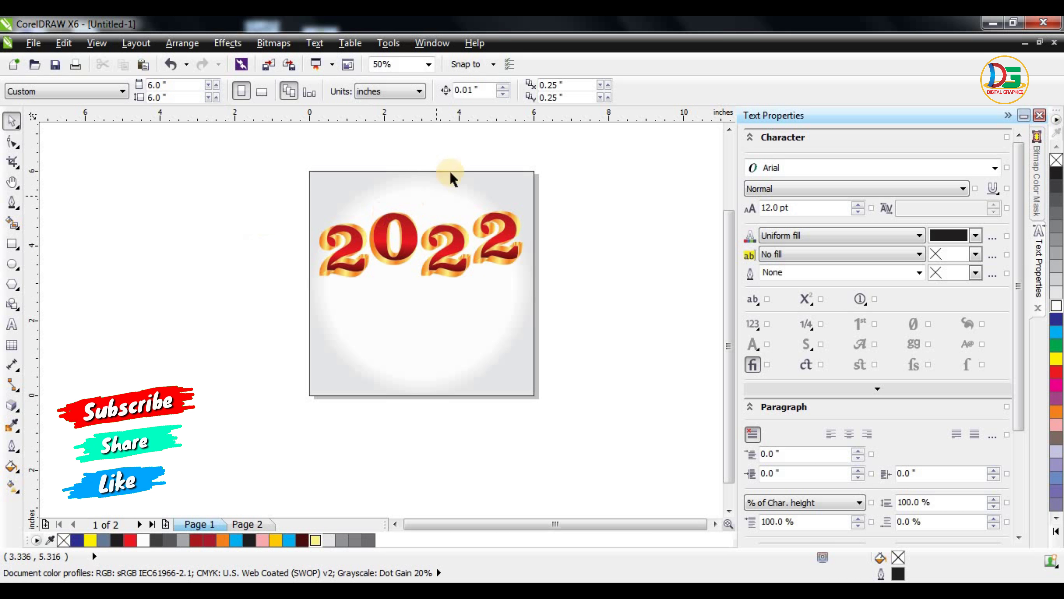
pyautogui.scroll(2, 469, 206)
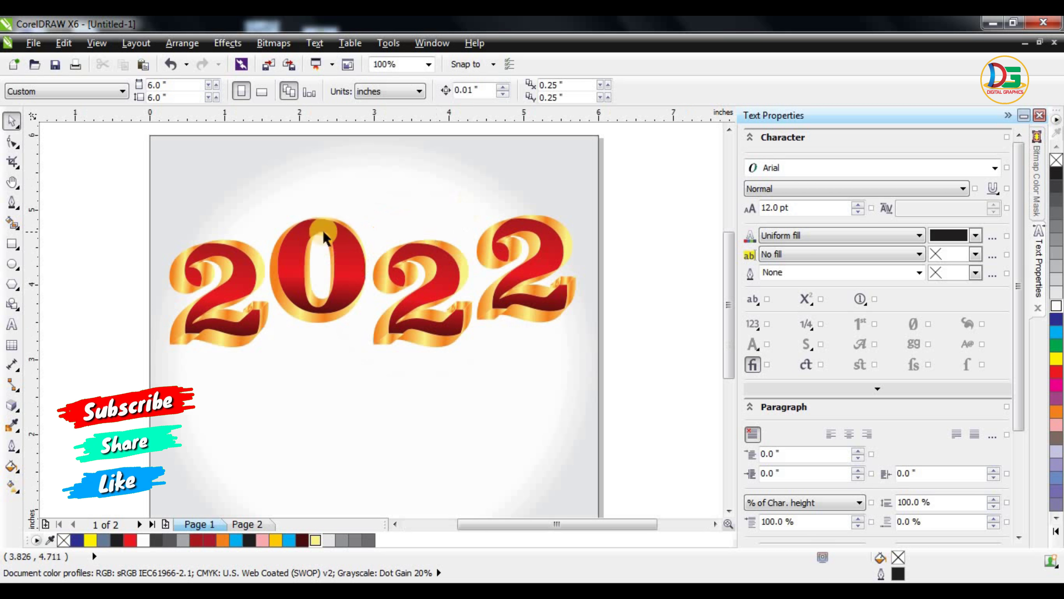
pyautogui.scroll(-2, 333, 238)
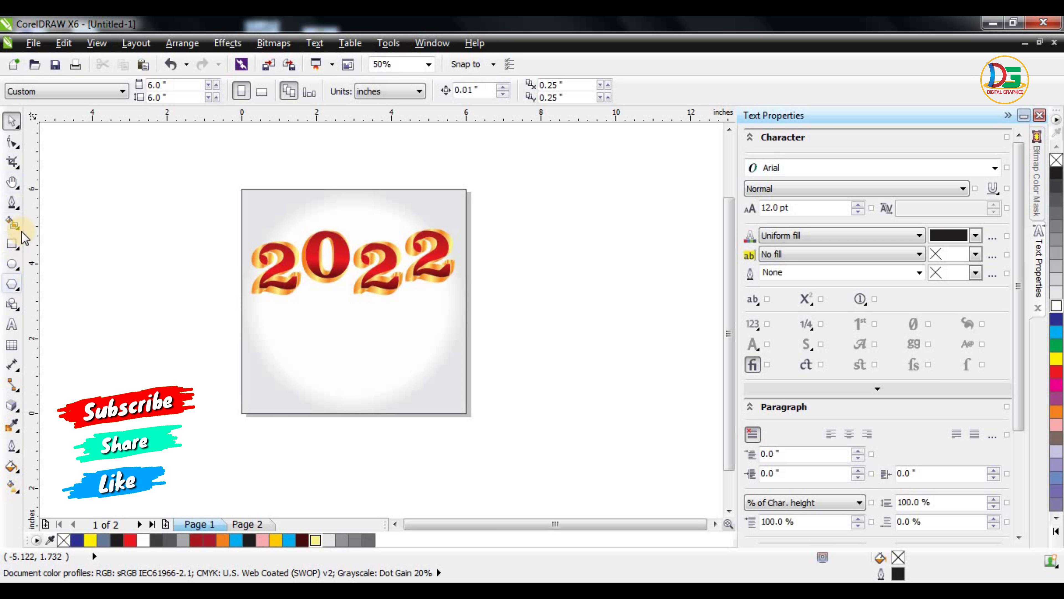
# Step: Draw a closed triangular wedge with the Pen tool to the right of the card
pyautogui.click(17, 208)
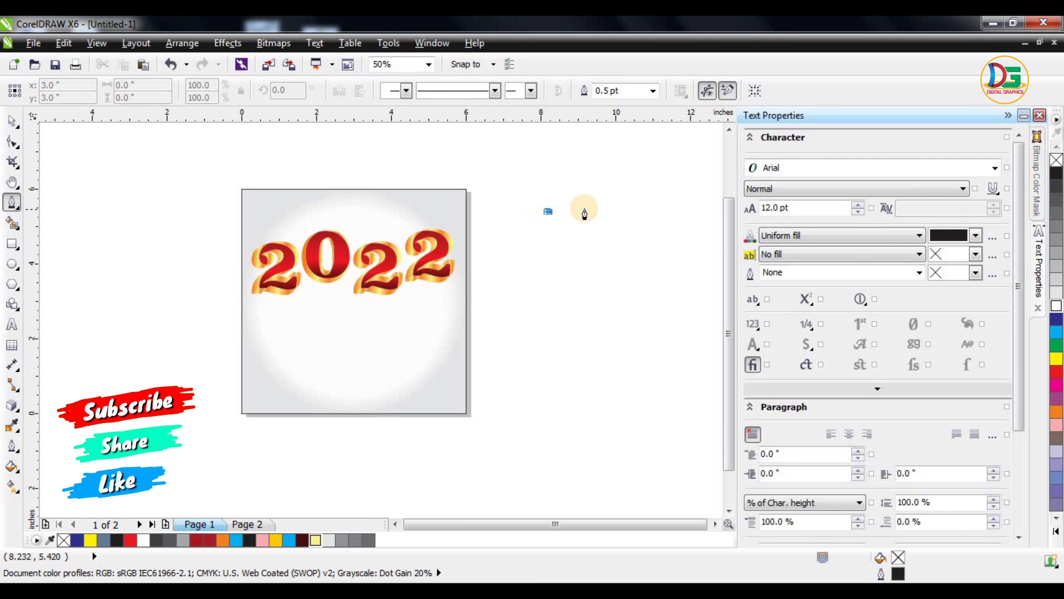
pyautogui.click(576, 211)
pyautogui.click(556, 382)
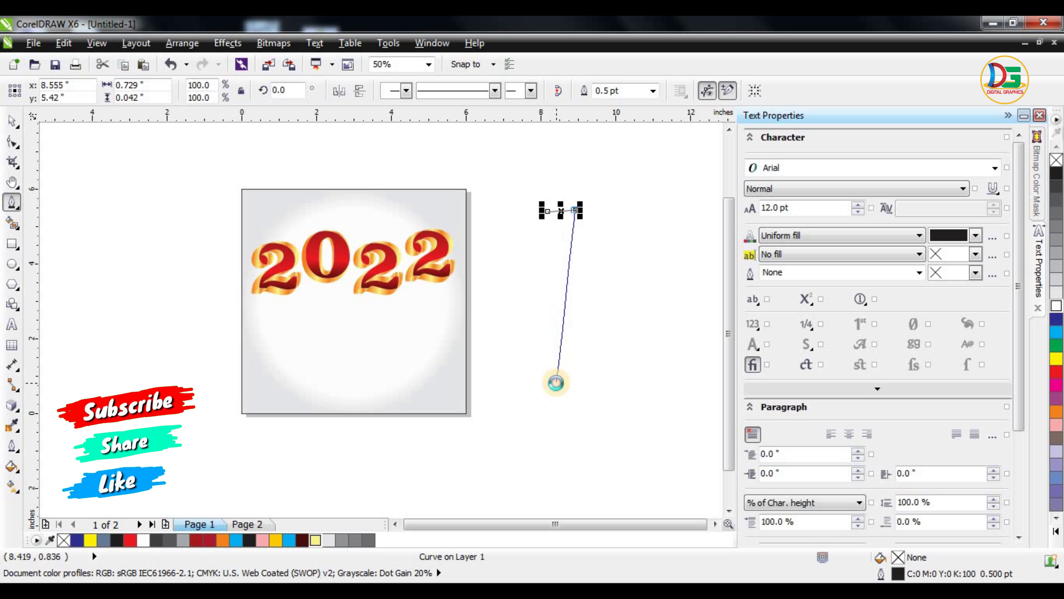
pyautogui.click(547, 211)
pyautogui.press('space')
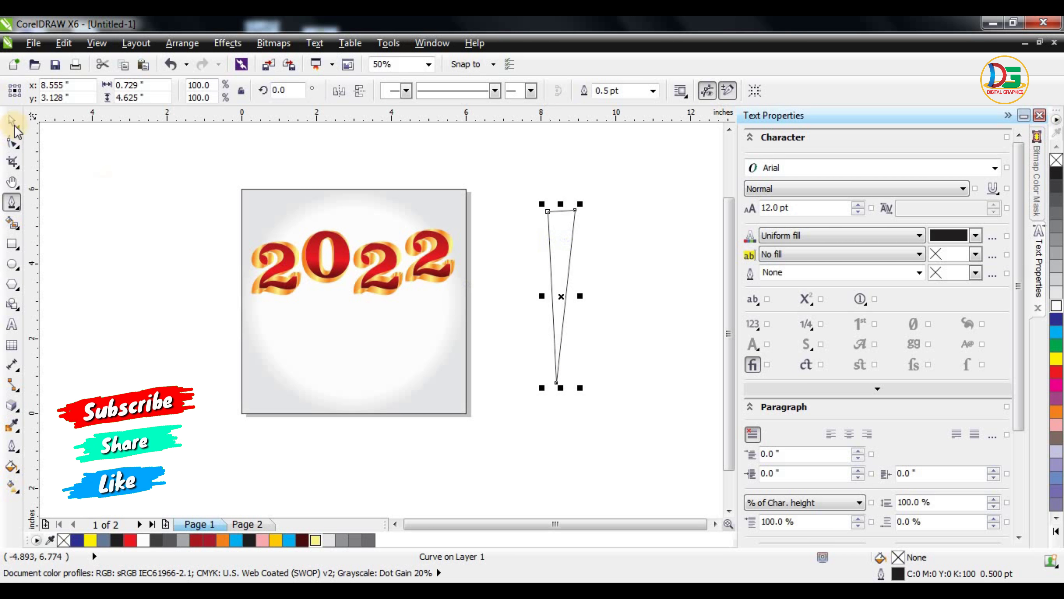
# Step: Narrow the wedge into a thin sliver and fill it with 10% Black
pyautogui.scroll(1, 578, 299)
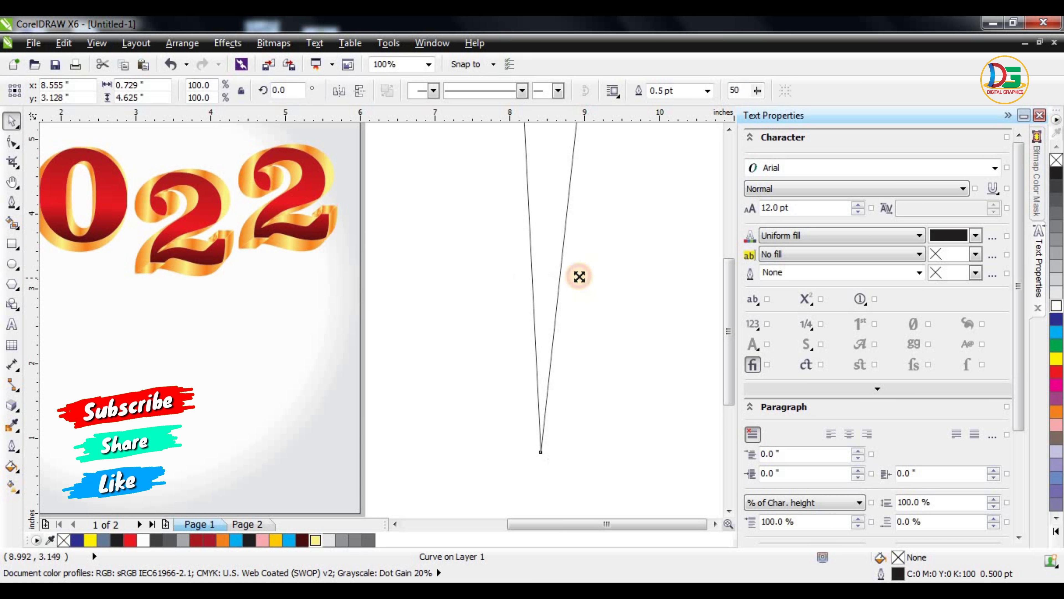
pyautogui.moveTo(578, 276); pyautogui.dragTo(572, 277)
pyautogui.click(327, 540)
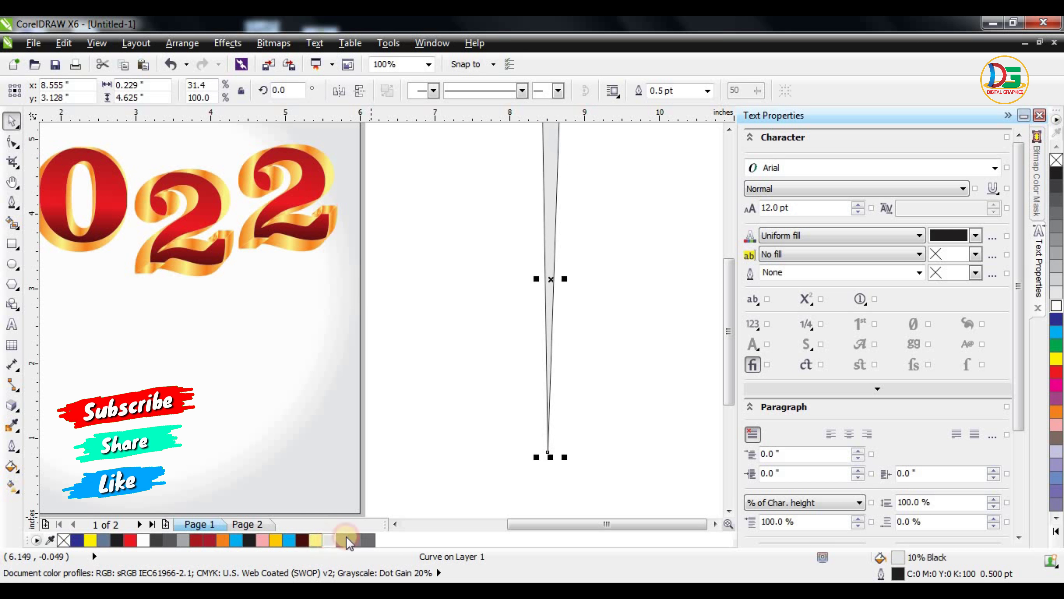
pyautogui.scroll(-1, 468, 369)
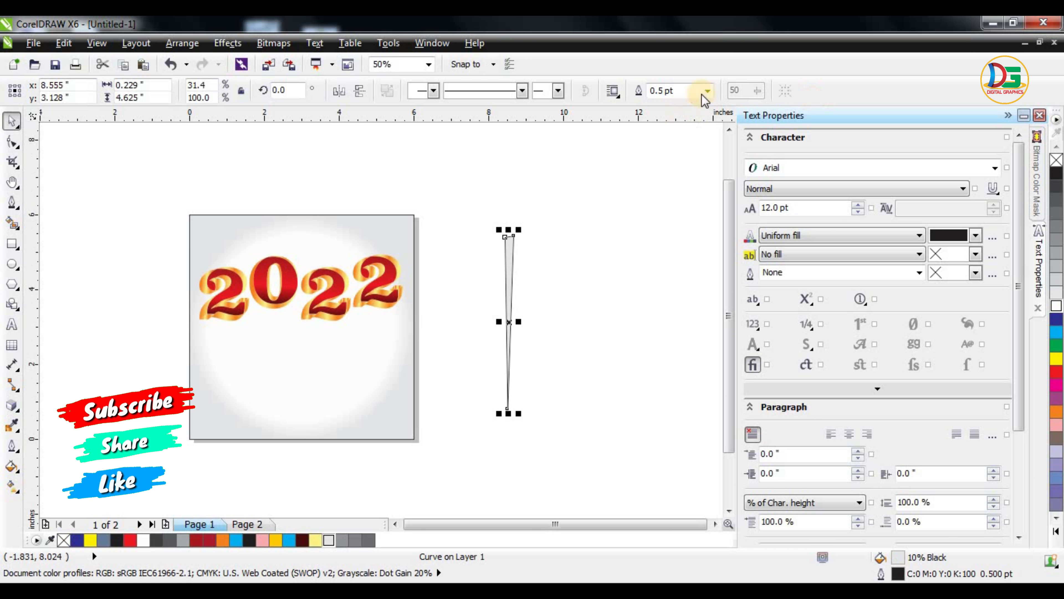
pyautogui.click(708, 91)
# Step: Remove the wedge's outline and repeatedly rotate-copy it around its bottom tip into a ray fan
pyautogui.click(656, 106)
pyautogui.click(511, 321)
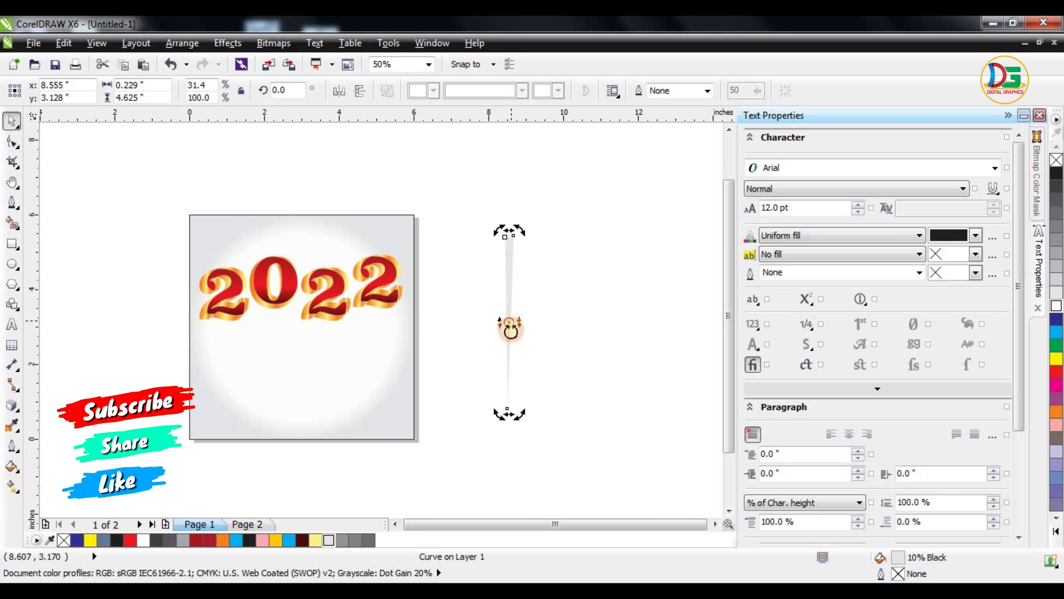
pyautogui.click(510, 400)
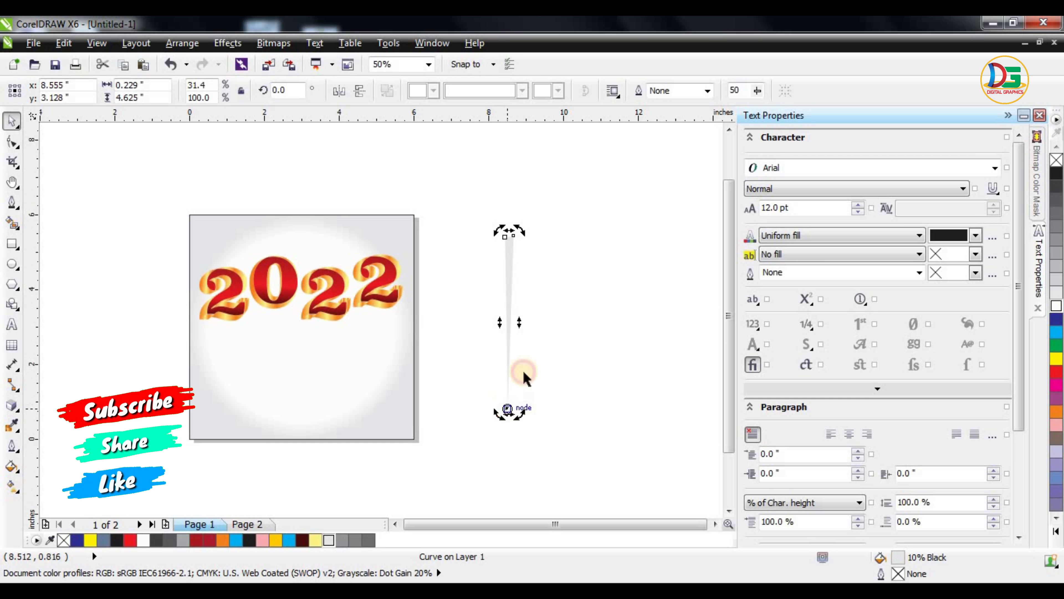
pyautogui.moveTo(519, 232); pyautogui.dragTo(539, 235)
pyautogui.hotkey('ctrl', 'r')
pyautogui.hotkey('ctrl', 'r')
pyautogui.hotkey('ctrl', 'r')
pyautogui.hotkey('ctrl', 'r')
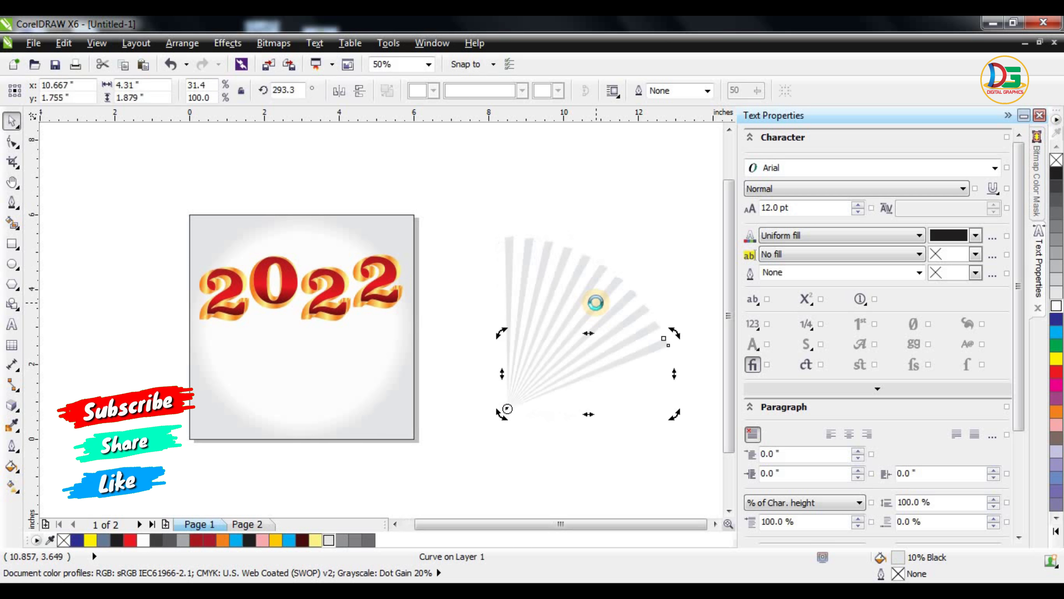
pyautogui.hotkey('ctrl', 'r')
pyautogui.hotkey('ctrl', 'r')
pyautogui.hotkey('ctrl', 'r')
pyautogui.hotkey('ctrl', 'r')
pyautogui.hotkey('ctrl', 'r')
pyautogui.hotkey('ctrl', 'r')
pyautogui.hotkey('ctrl', 'r')
pyautogui.hotkey('ctrl', 'r')
pyautogui.hotkey('ctrl', 'r')
pyautogui.hotkey('ctrl', 'r')
pyautogui.hotkey('ctrl', 'r')
pyautogui.hotkey('ctrl', 'r')
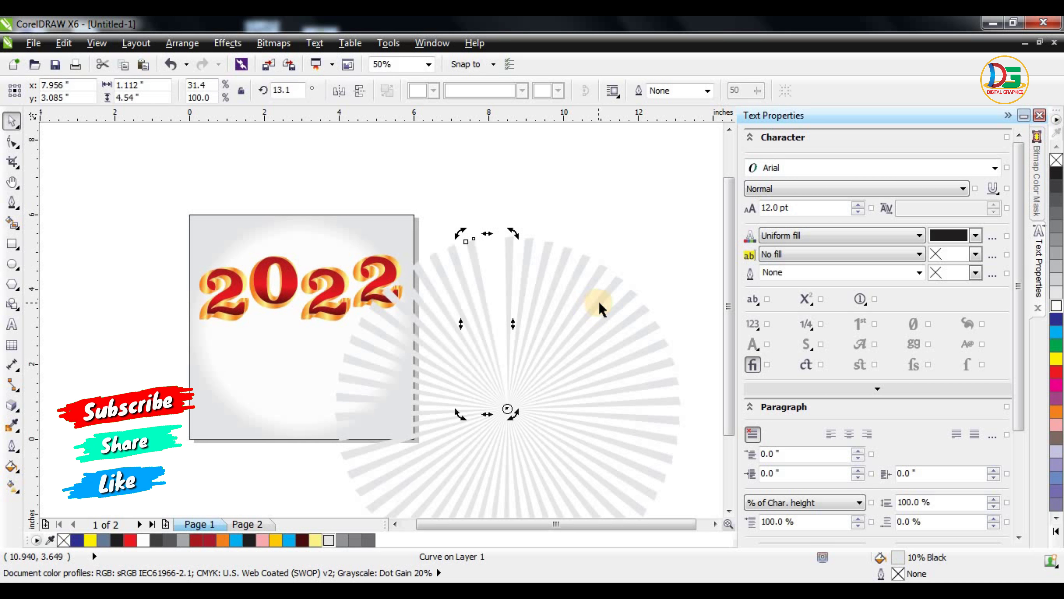
# Step: Select all 54 rays and move the sunburst to the right of the card
pyautogui.click(578, 204)
pyautogui.scroll(-1, 592, 186)
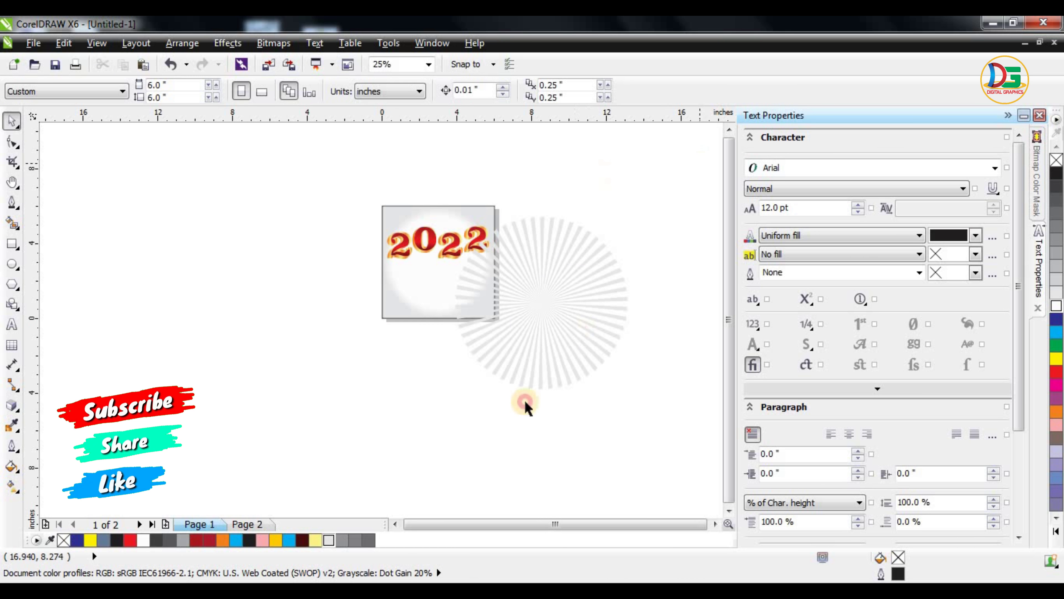
pyautogui.moveTo(452, 459); pyautogui.dragTo(633, 210)
pyautogui.moveTo(500, 294); pyautogui.dragTo(620, 309)
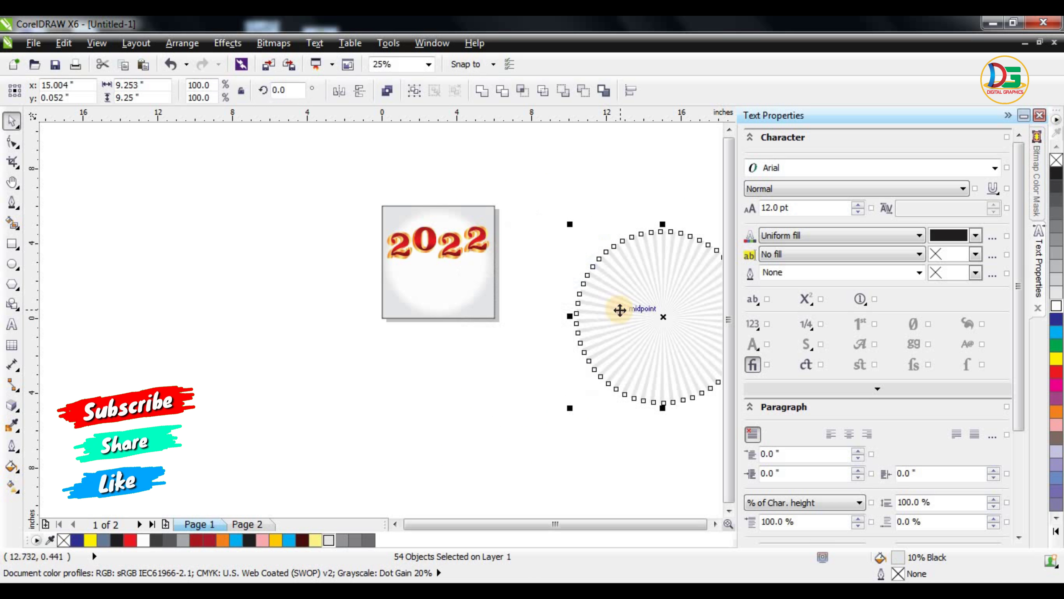
# Step: Group the 54 rays and PowerClip them inside the square card
pyautogui.hotkey('ctrl', 'g')
pyautogui.rightClick(629, 311)
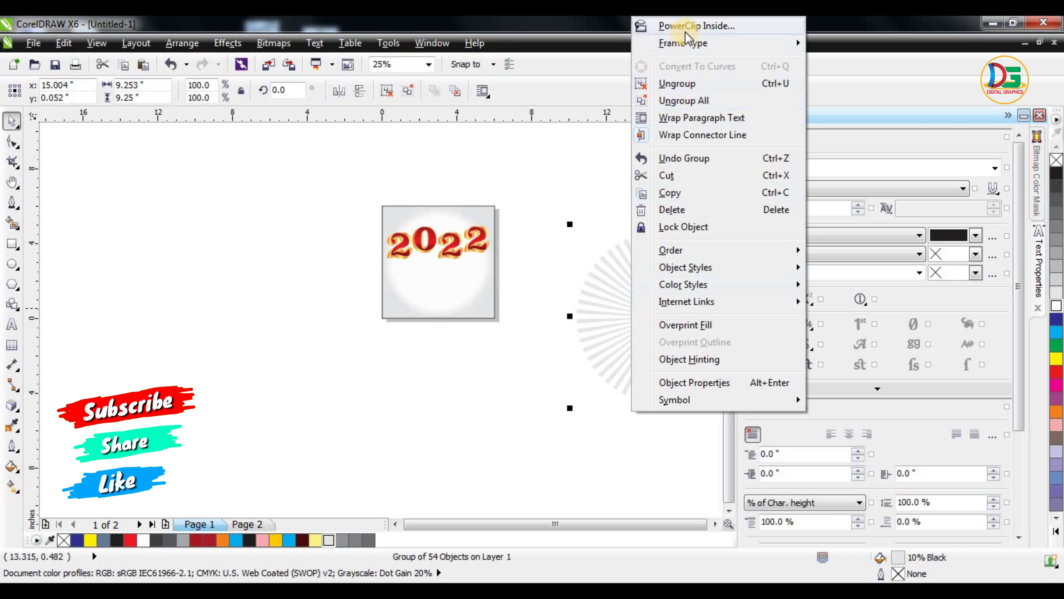
pyautogui.click(676, 26)
pyautogui.click(406, 283)
# Step: Edit the PowerClip contents, enlarging the ray group to cover the whole card
pyautogui.click(405, 341)
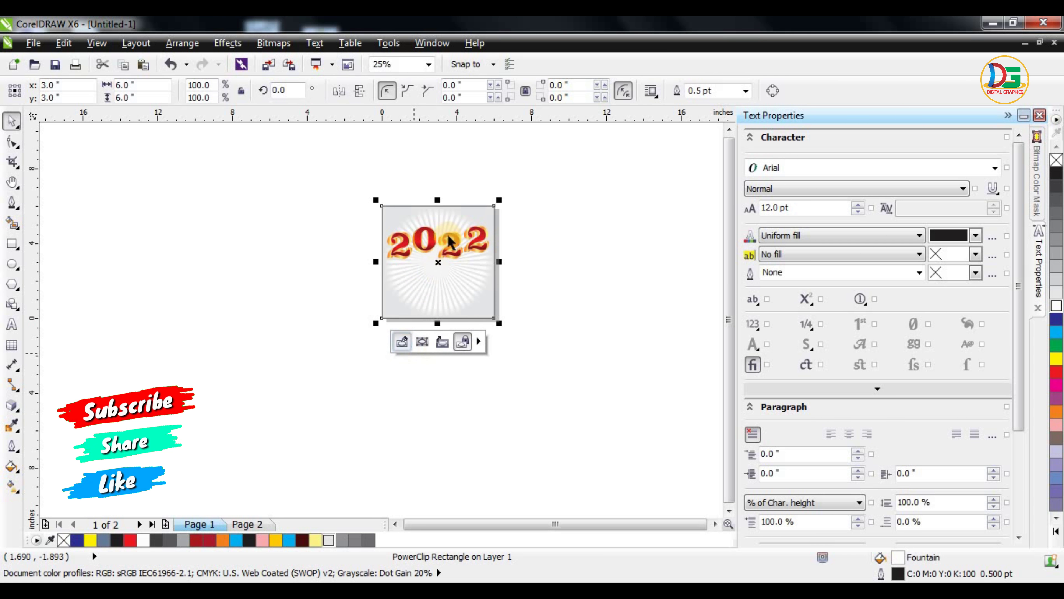
pyautogui.scroll(2, 456, 290)
pyautogui.click(453, 285)
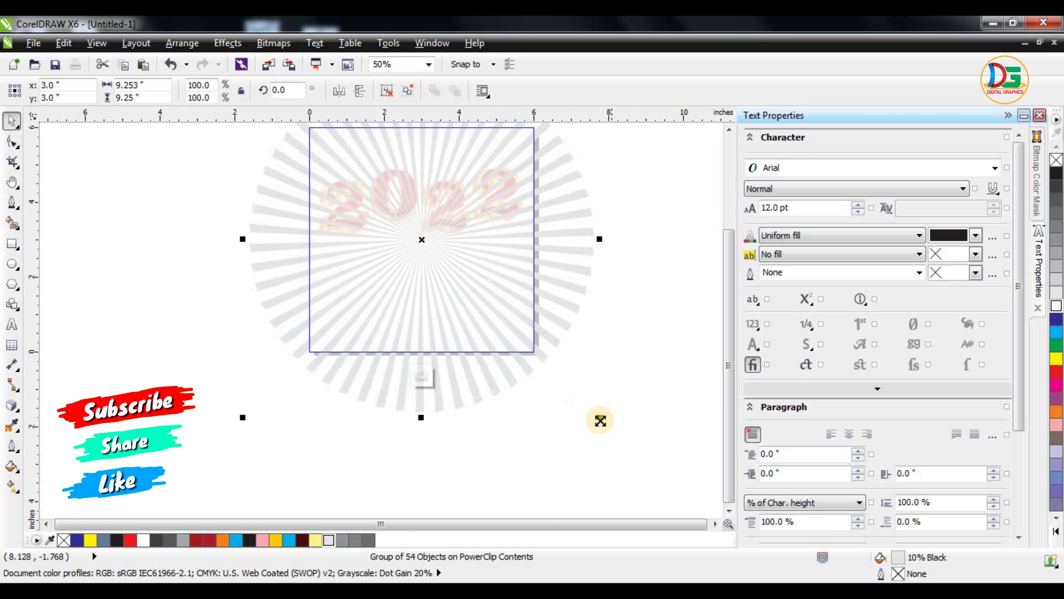
pyautogui.moveTo(599, 420); pyautogui.dragTo(625, 431)
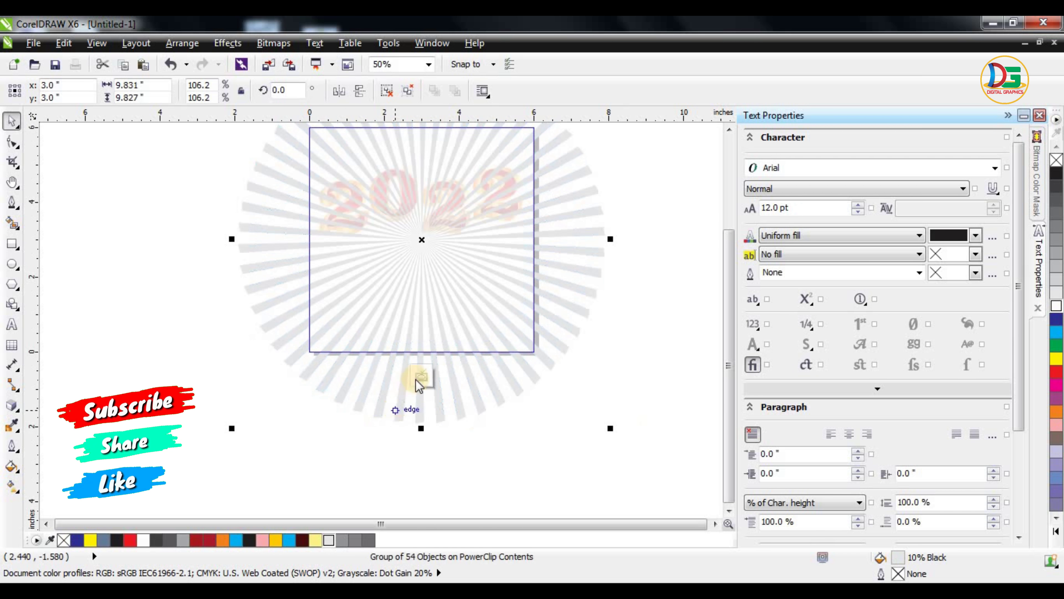
pyautogui.click(422, 376)
pyautogui.scroll(-1, 506, 245)
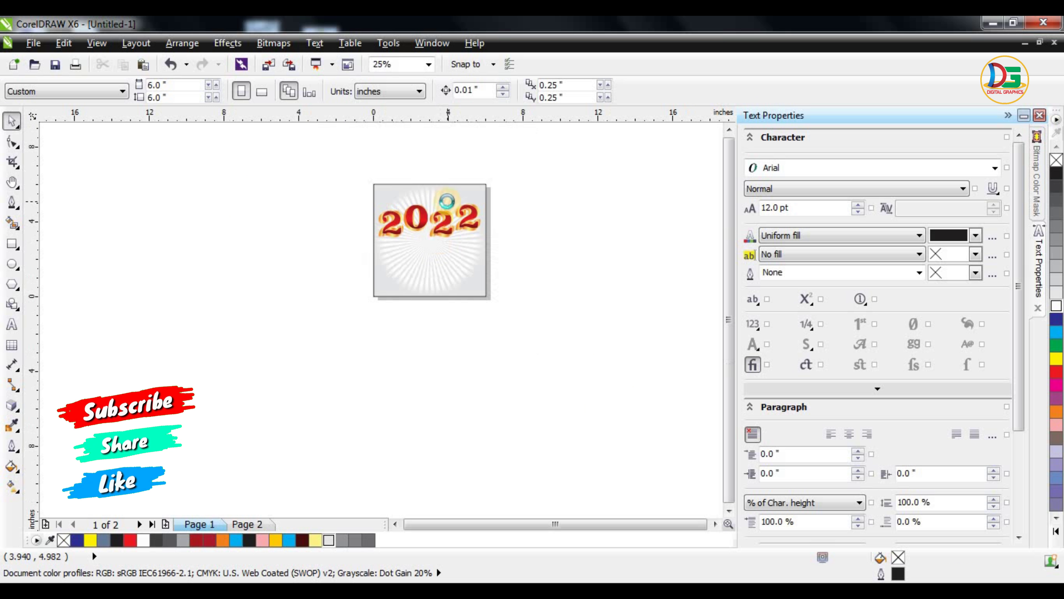
pyautogui.scroll(1, 516, 206)
# Step: Remove a colour node from the card's radial gradient fill
pyautogui.click(510, 194)
pyautogui.press('g')
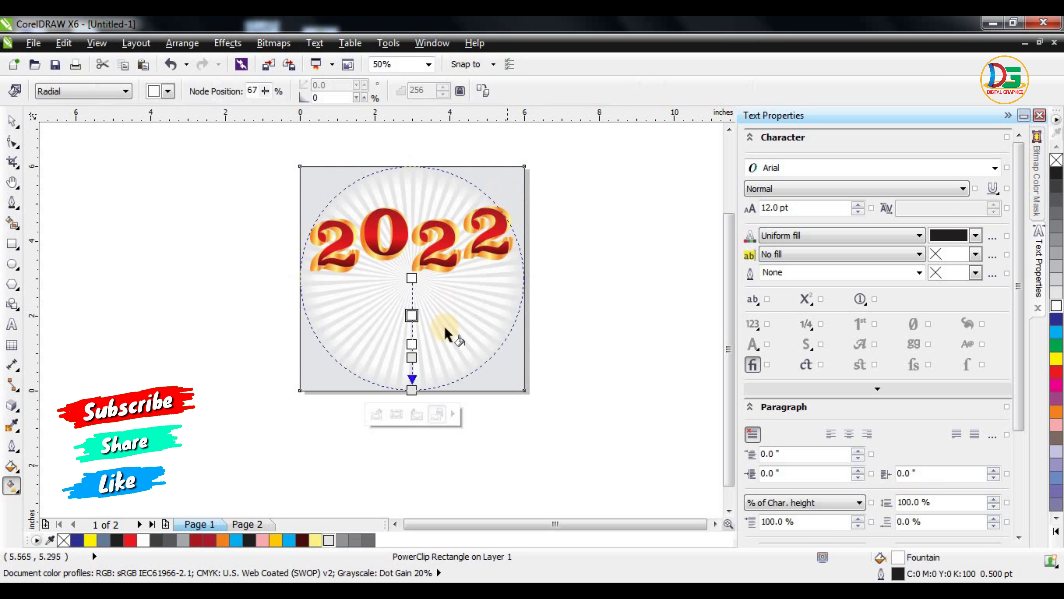
pyautogui.moveTo(410, 355); pyautogui.dragTo(419, 369)
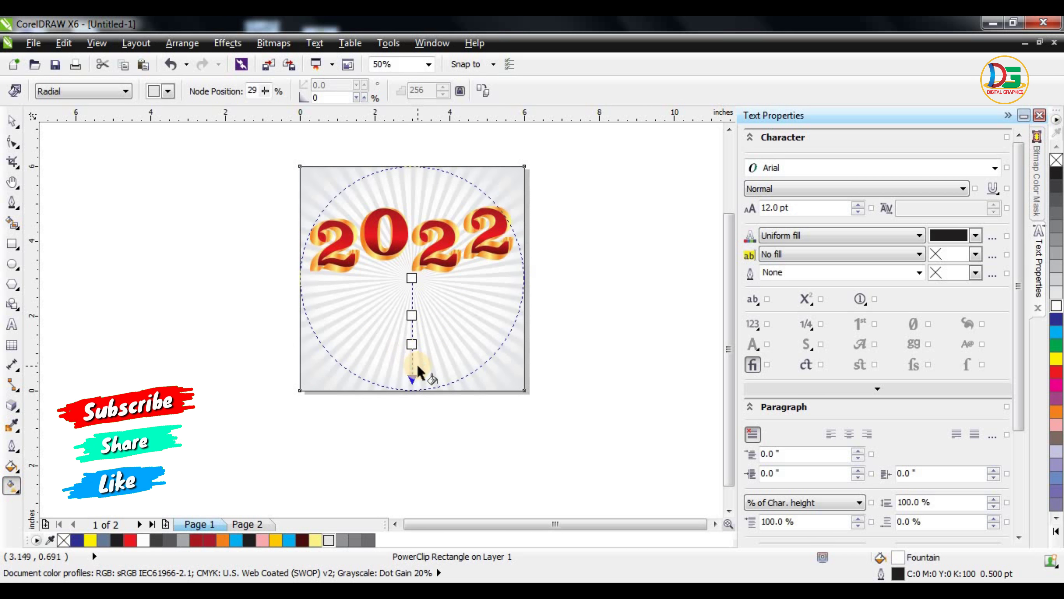
pyautogui.scroll(1, 413, 337)
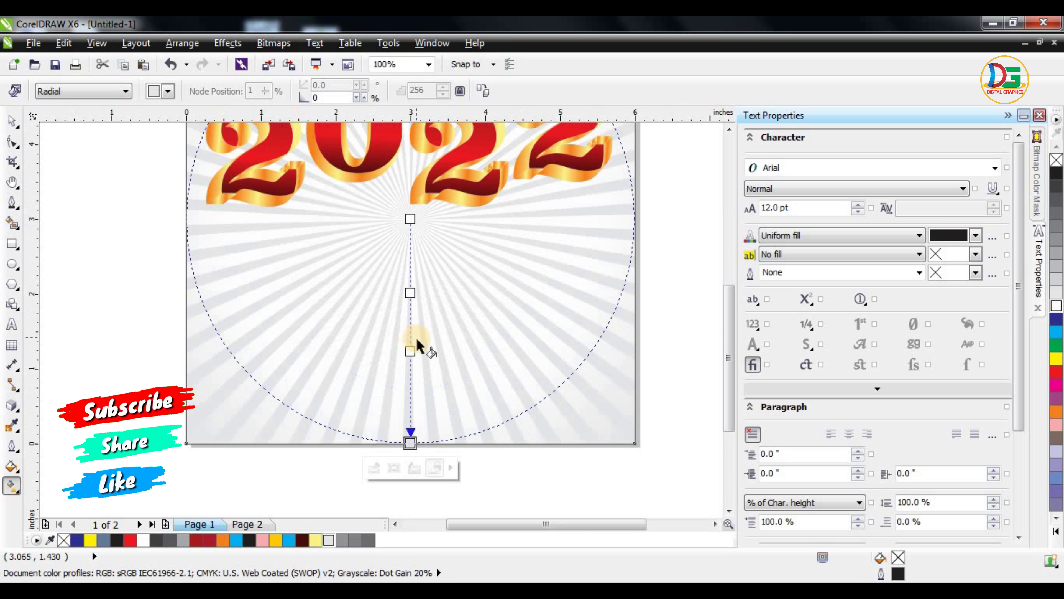
pyautogui.scroll(-1, 417, 342)
# Step: Scale the clipped ray group up to about 153% so it covers the card
pyautogui.click(12, 121)
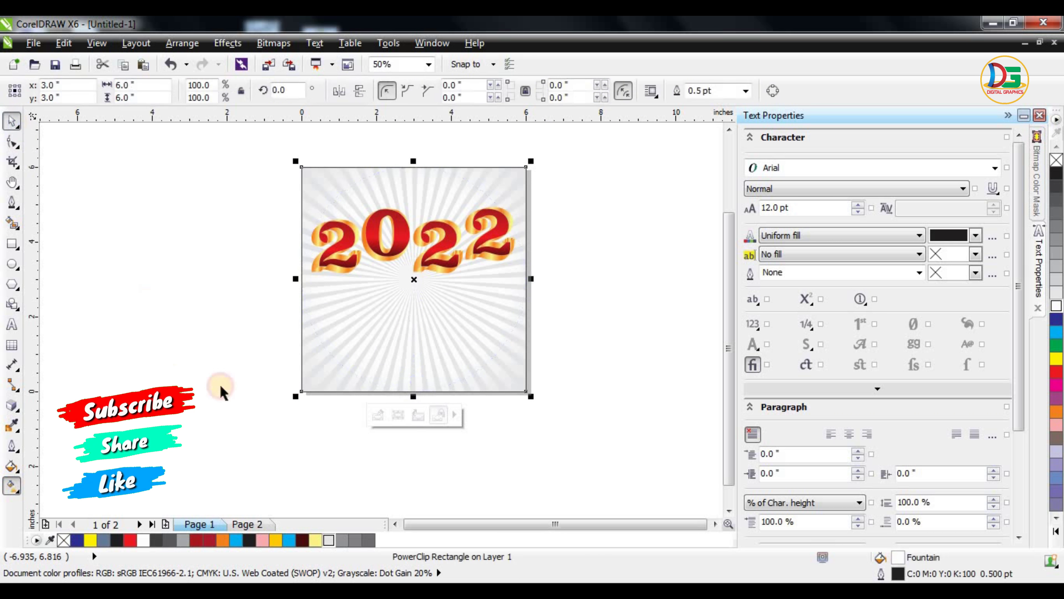
pyautogui.click(378, 417)
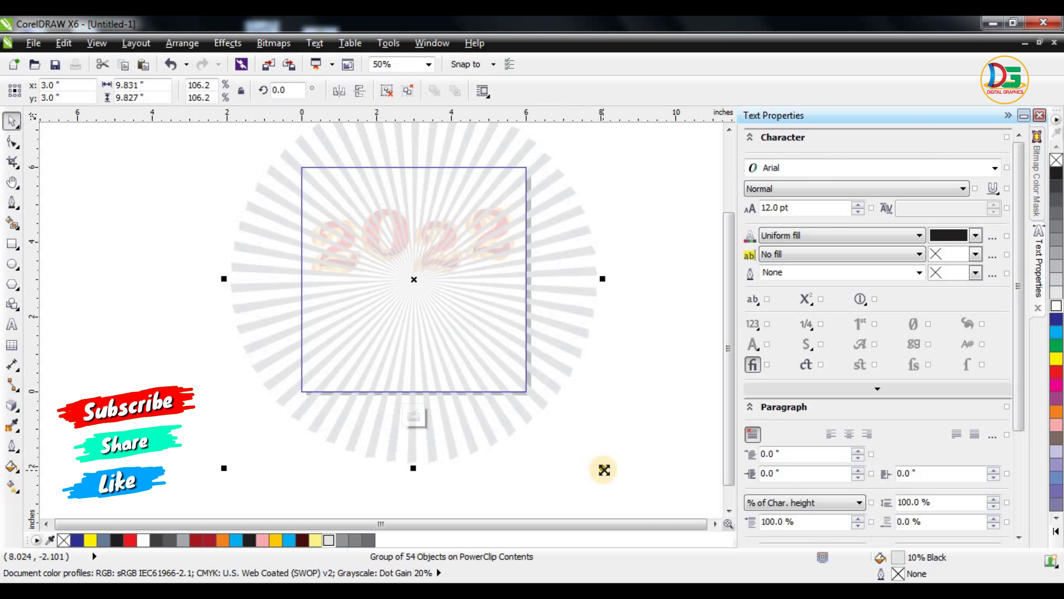
pyautogui.moveTo(605, 470); pyautogui.dragTo(677, 526)
pyautogui.click(401, 414)
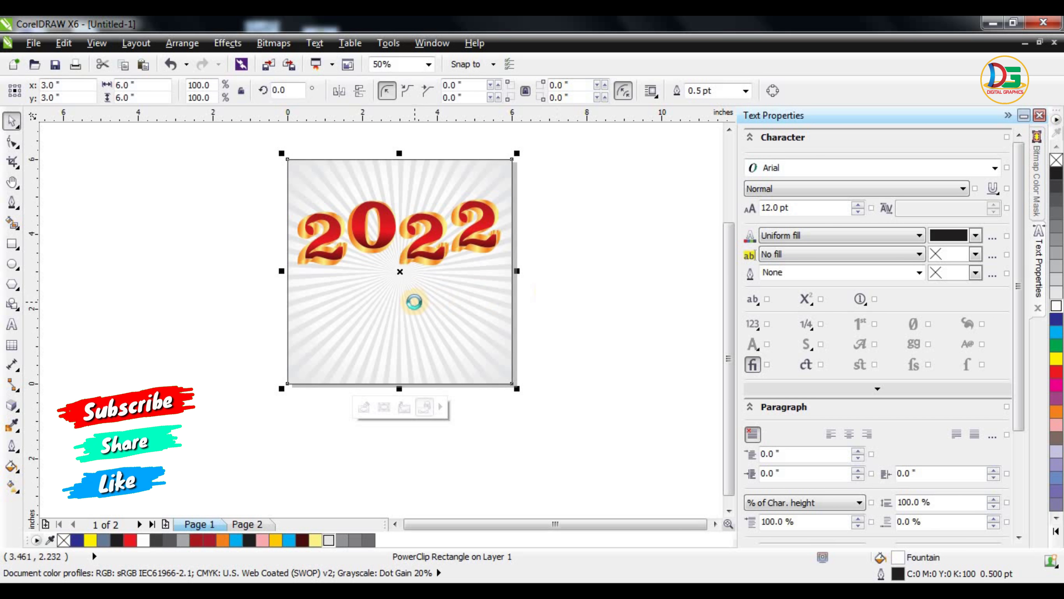
pyautogui.scroll(2, 464, 304)
pyautogui.scroll(-2, 368, 292)
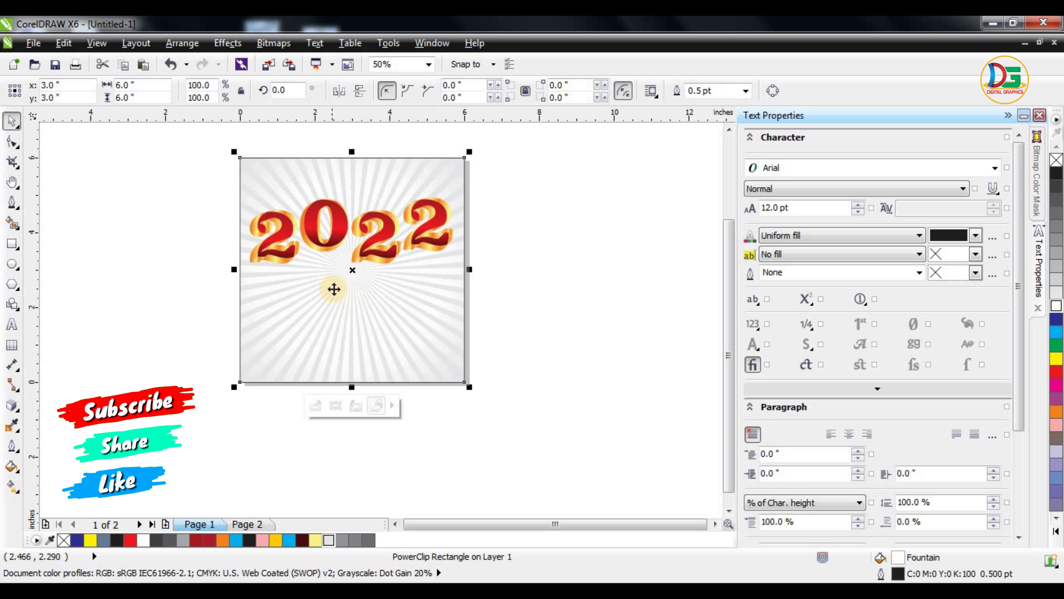
pyautogui.scroll(2, 334, 289)
pyautogui.scroll(-2, 353, 277)
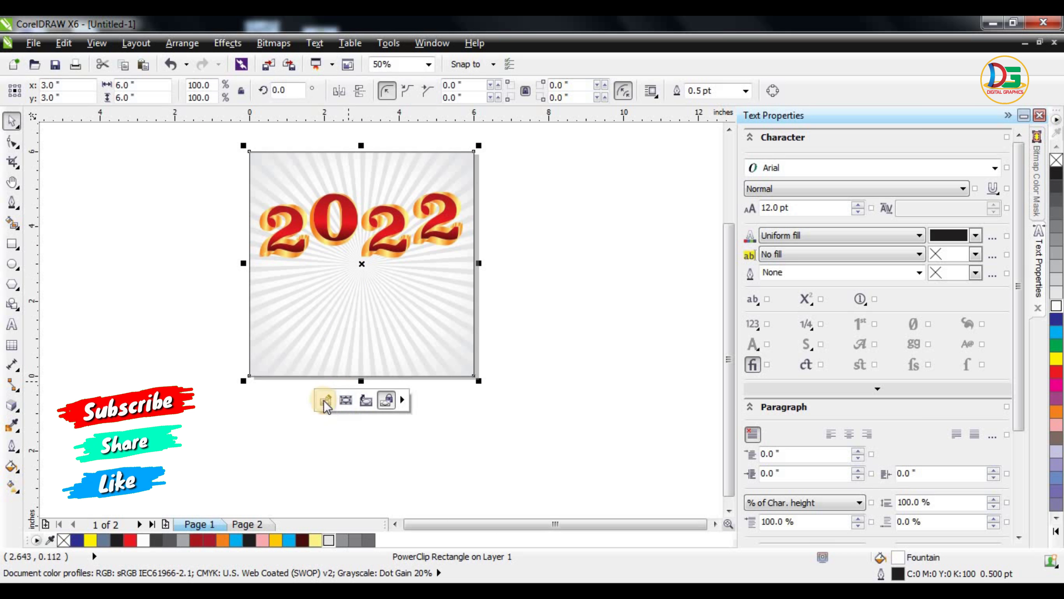
pyautogui.click(352, 400)
# Step: Extract the rays from the card, move them aside, and undo back to a single vertical ray
pyautogui.click(396, 401)
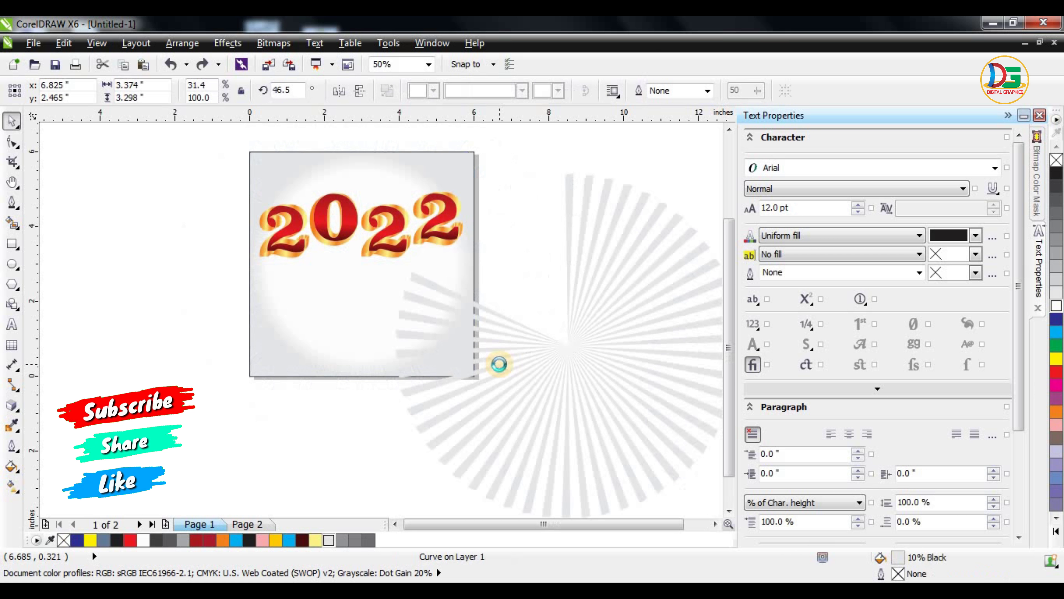
pyautogui.moveTo(499, 364); pyautogui.dragTo(578, 349)
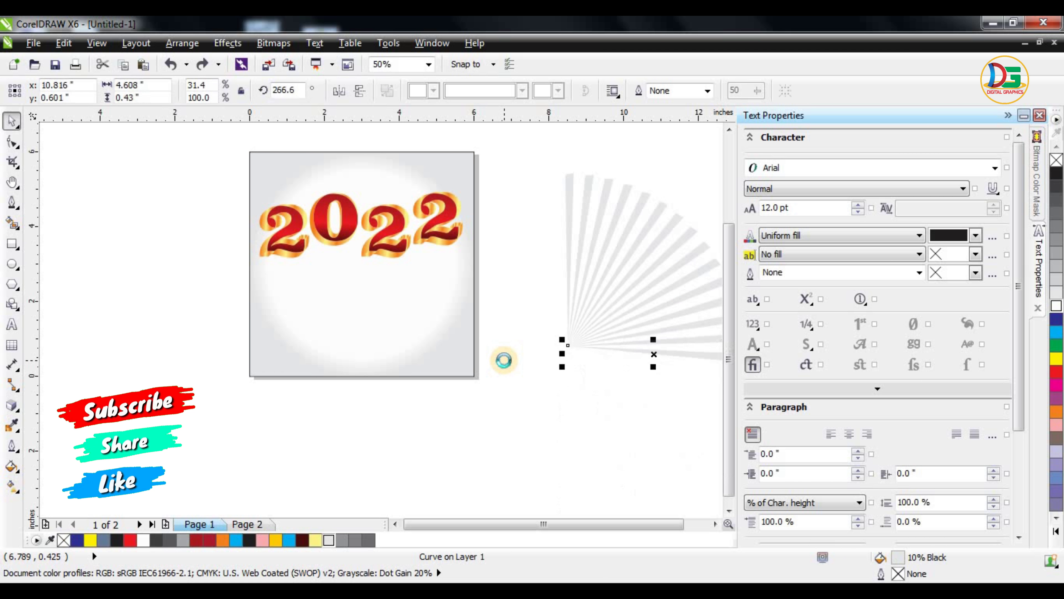
pyautogui.hotkey('ctrl', 'z')
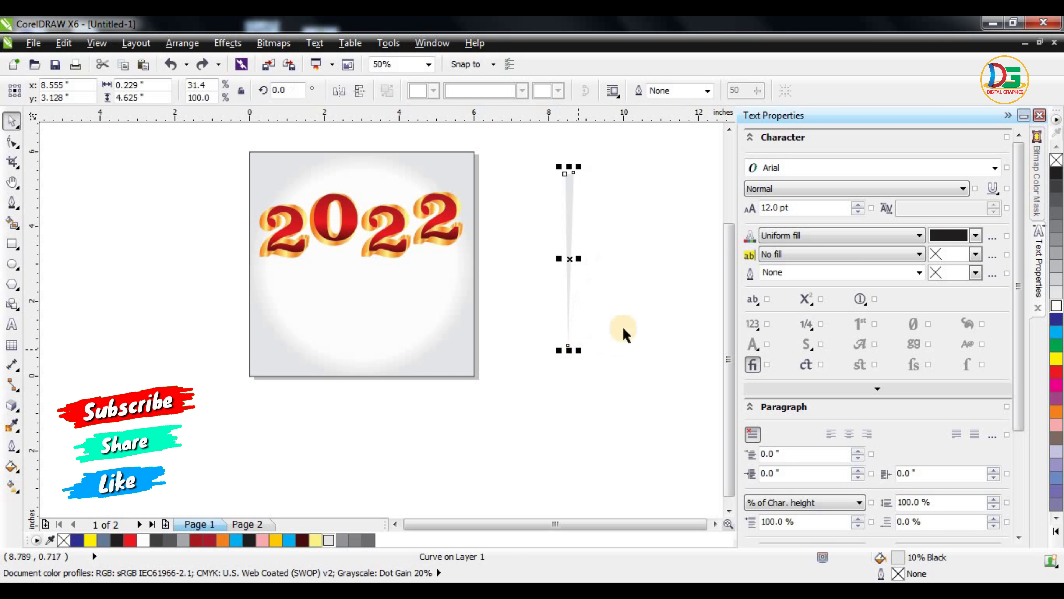
pyautogui.click(606, 290)
pyautogui.click(569, 260)
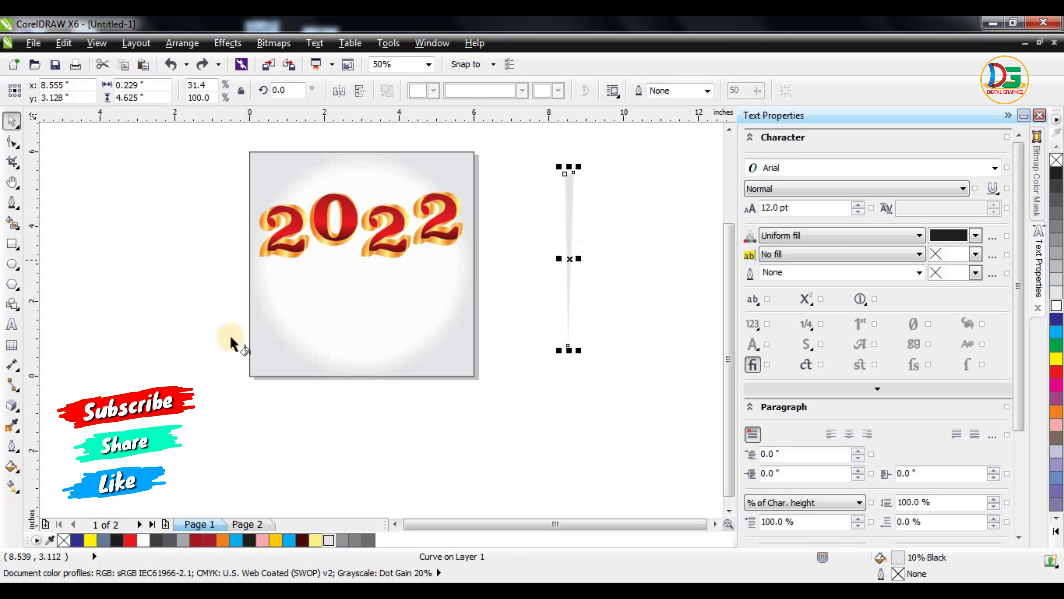
# Step: Open the interactive effects flyout for the single ray
pyautogui.press('g')
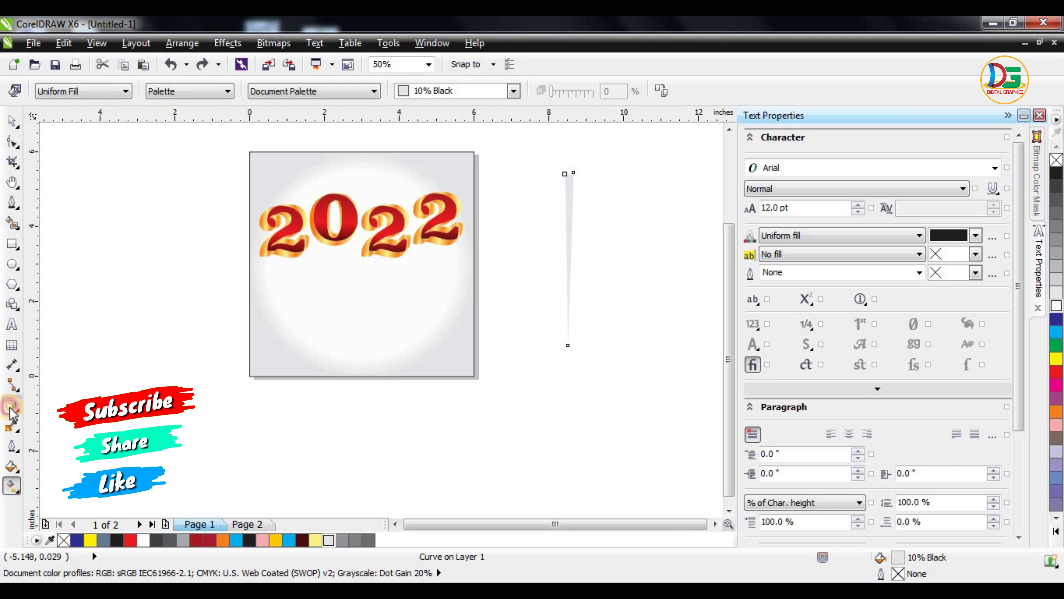
pyautogui.click(11, 413)
pyautogui.click(61, 490)
pyautogui.click(11, 405)
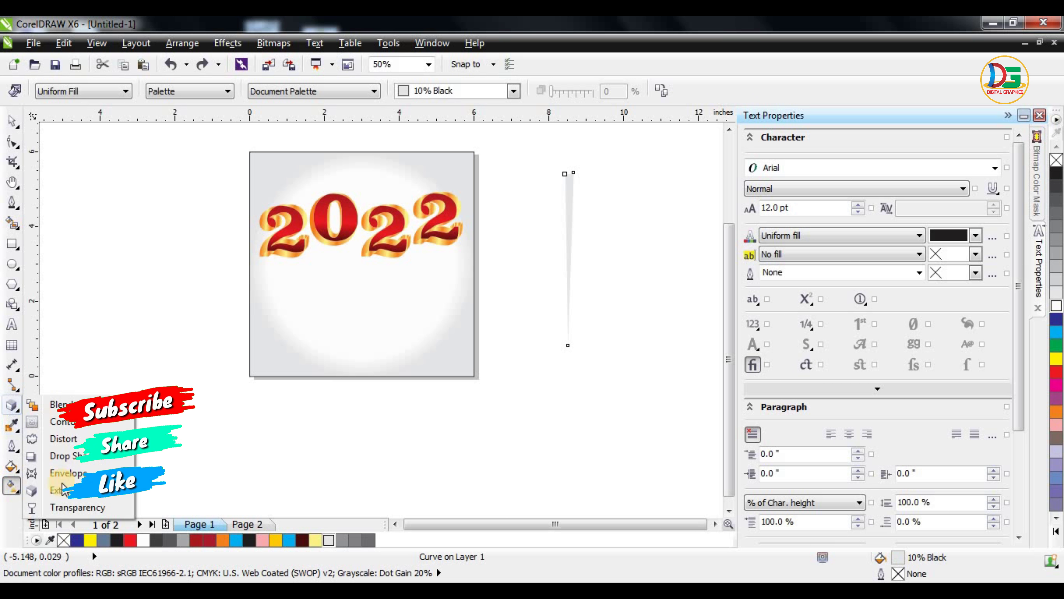
# Step: Fade the ray with a linear transparency running along its length
pyautogui.click(58, 506)
pyautogui.scroll(1, 594, 285)
pyautogui.moveTo(545, 220)
pyautogui.mouseDown()
pyautogui.moveTo(556, 444)
pyautogui.moveTo(545, 271)
pyautogui.mouseUp()
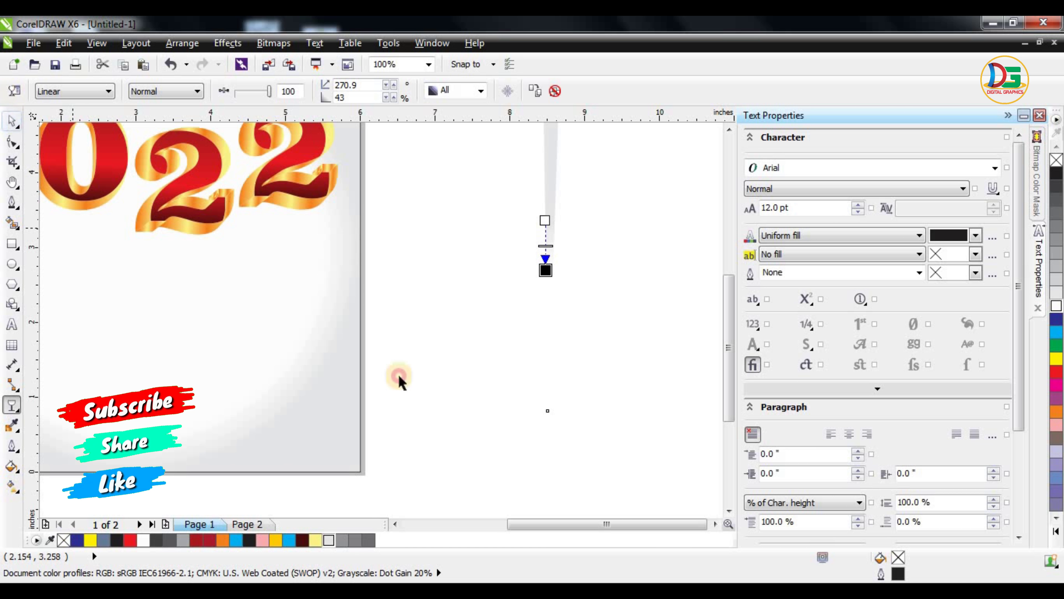
pyautogui.press('space')
pyautogui.scroll(-1, 622, 380)
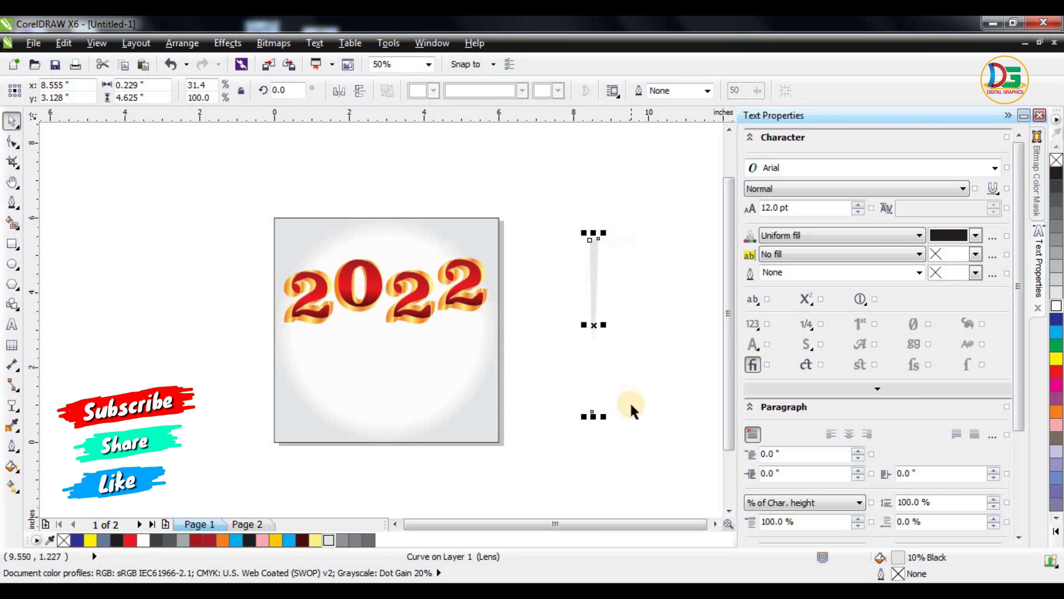
pyautogui.scroll(1, 605, 399)
pyautogui.scroll(1, 596, 406)
pyautogui.scroll(-2, 596, 405)
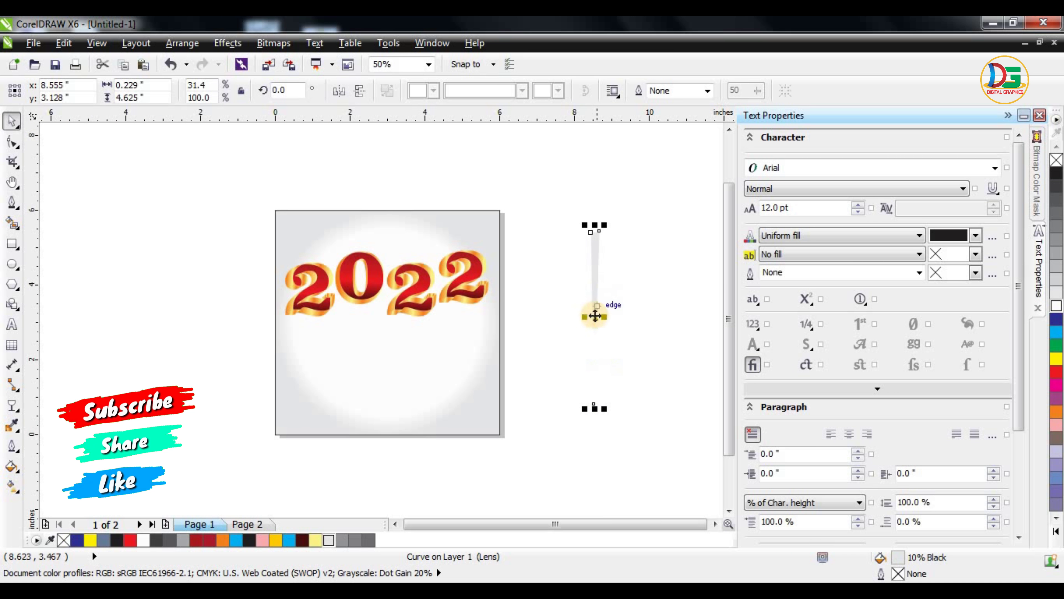
# Step: Rotate-copy the faded ray around its base repeatedly until the sunburst circle closes
pyautogui.click(596, 305)
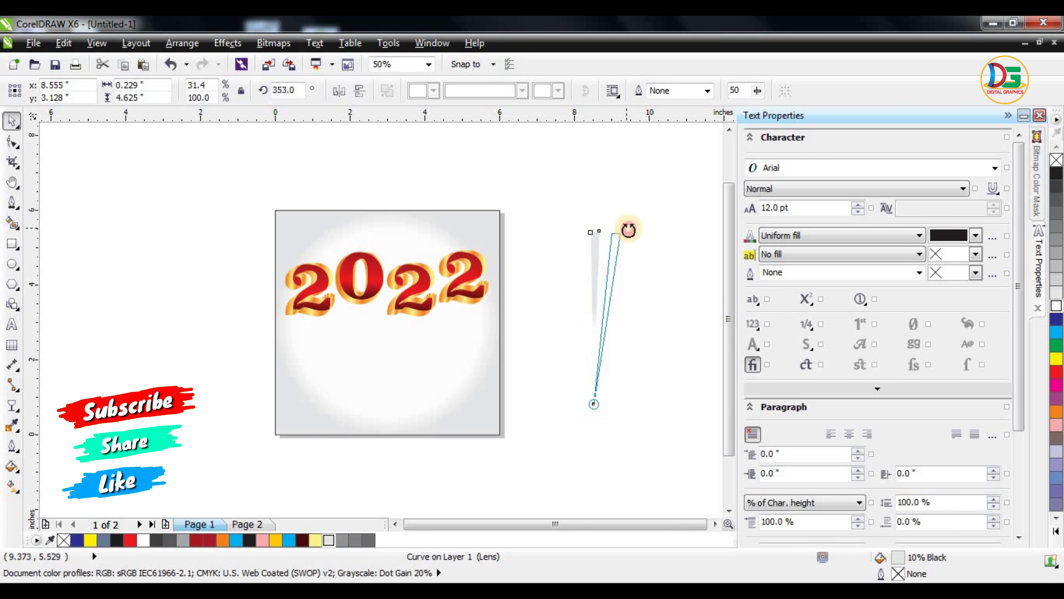
pyautogui.moveTo(606, 225); pyautogui.dragTo(627, 229)
pyautogui.hotkey('ctrl', 'r')
pyautogui.hotkey('ctrl', 'r')
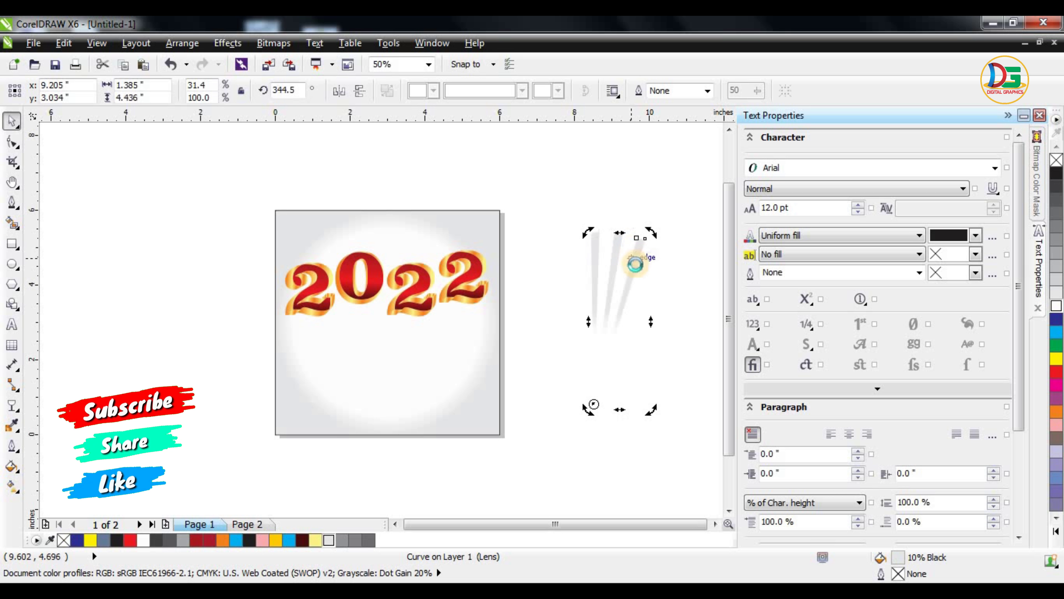
pyautogui.hotkey('ctrl', 'r')
pyautogui.hotkey('ctrl', 'r')
pyautogui.hotkey('ctrl', 'r')
pyautogui.hotkey('ctrl', 'r')
pyautogui.hotkey('ctrl', 'r')
pyautogui.hotkey('ctrl', 'r')
pyautogui.hotkey('ctrl', 'r')
pyautogui.hotkey('ctrl', 'r')
pyautogui.hotkey('ctrl', 'r')
pyautogui.hotkey('ctrl', 'r')
pyautogui.hotkey('ctrl', 'r')
pyautogui.hotkey('ctrl', 'r')
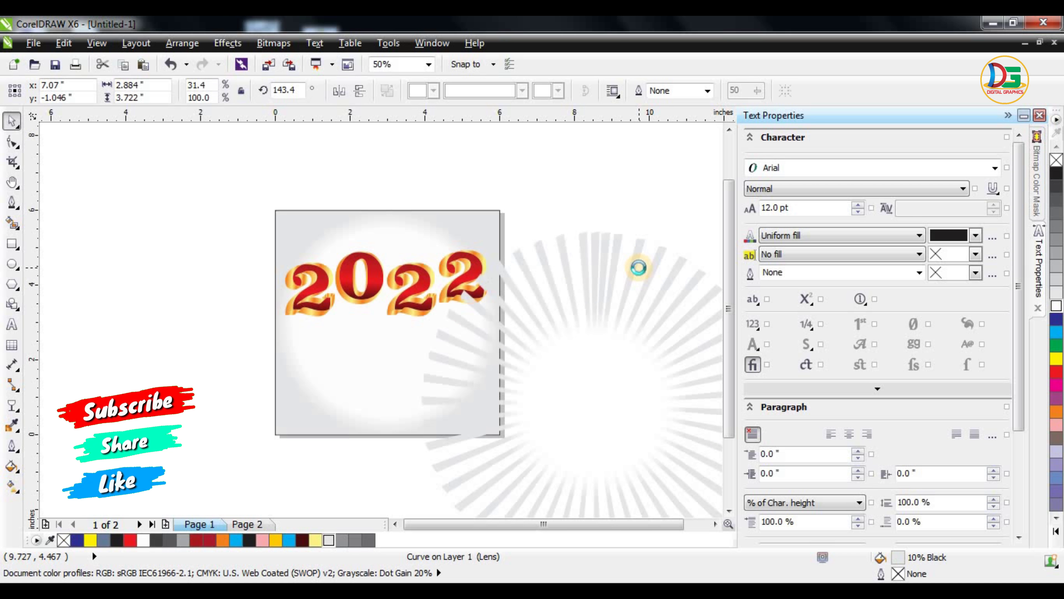
pyautogui.hotkey('ctrl', 'r')
pyautogui.hotkey('ctrl', 'r')
pyautogui.hotkey('ctrl', 'r')
pyautogui.hotkey('ctrl', 'r')
pyautogui.hotkey('ctrl', 'r')
pyautogui.hotkey('ctrl', 'r')
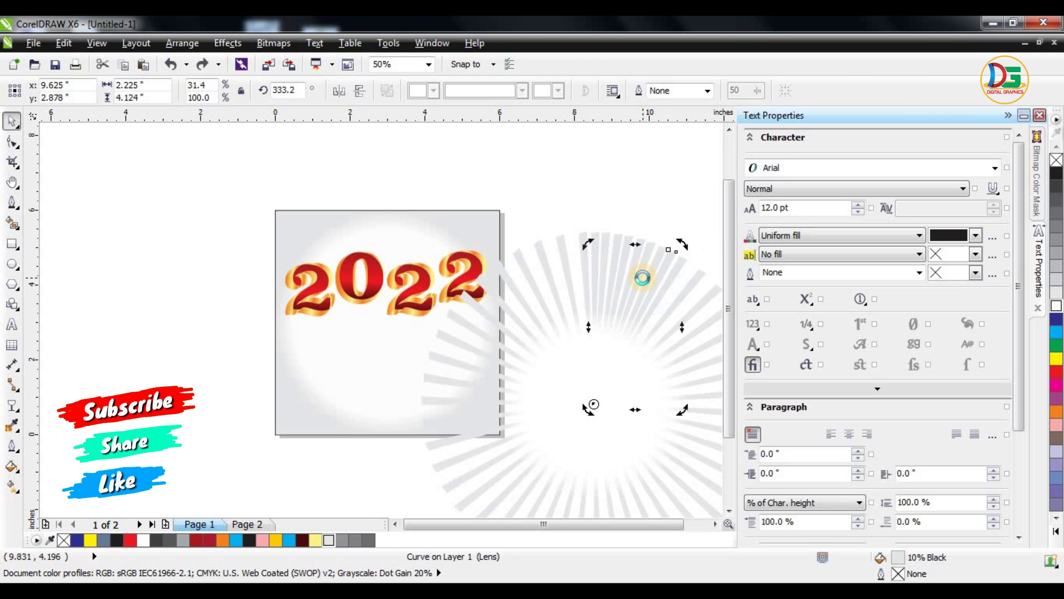
pyautogui.hotkey('ctrl', 'r')
pyautogui.hotkey('ctrl', 'r')
pyautogui.hotkey('ctrl', 'r')
pyautogui.hotkey('ctrl', 'r')
pyautogui.hotkey('ctrl', 'r')
pyautogui.hotkey('ctrl', 'r')
pyautogui.hotkey('ctrl', 'r')
pyautogui.hotkey('ctrl', 'r')
pyautogui.hotkey('ctrl', 'r')
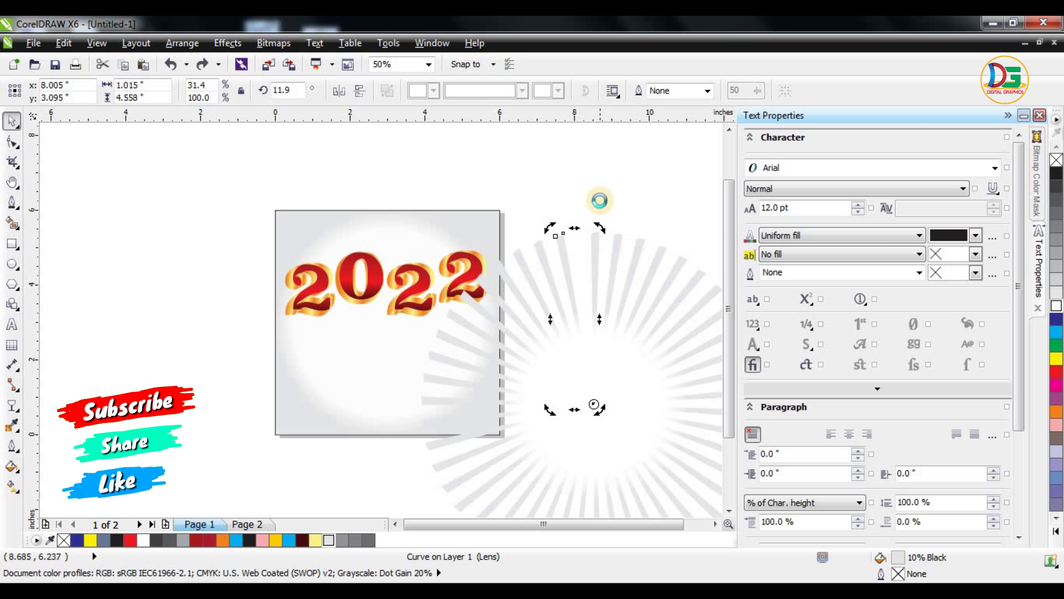
pyautogui.scroll(-2, 599, 200)
pyautogui.moveTo(646, 174); pyautogui.dragTo(672, 326)
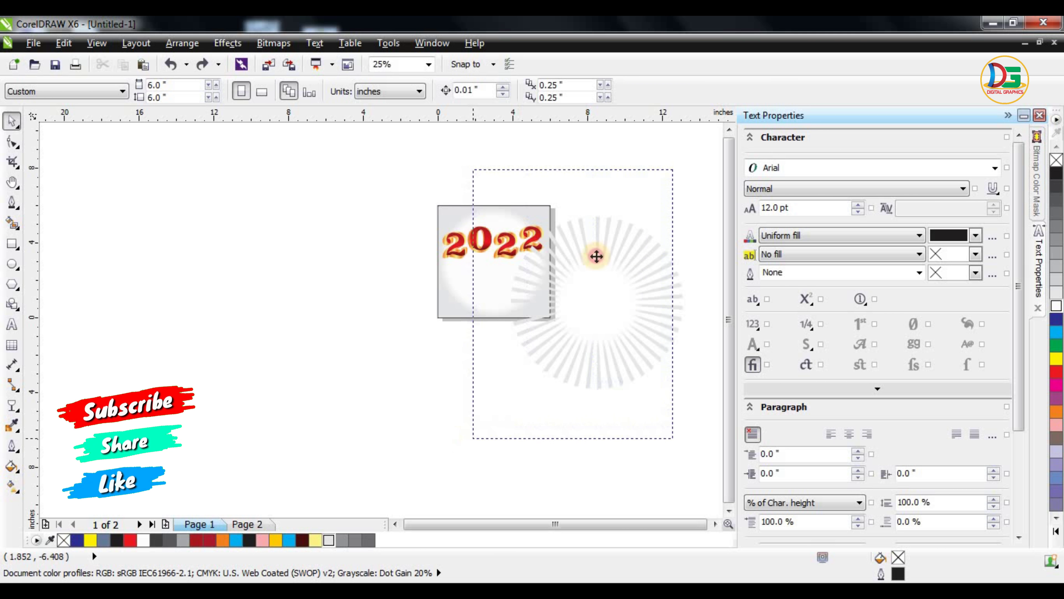
# Step: Select all the faded sunburst rays and group them
pyautogui.moveTo(473, 428); pyautogui.dragTo(471, 435)
pyautogui.moveTo(701, 163)
pyautogui.mouseDown()
pyautogui.moveTo(507, 495)
pyautogui.moveTo(498, 476)
pyautogui.mouseUp()
pyautogui.rightClick(612, 304)
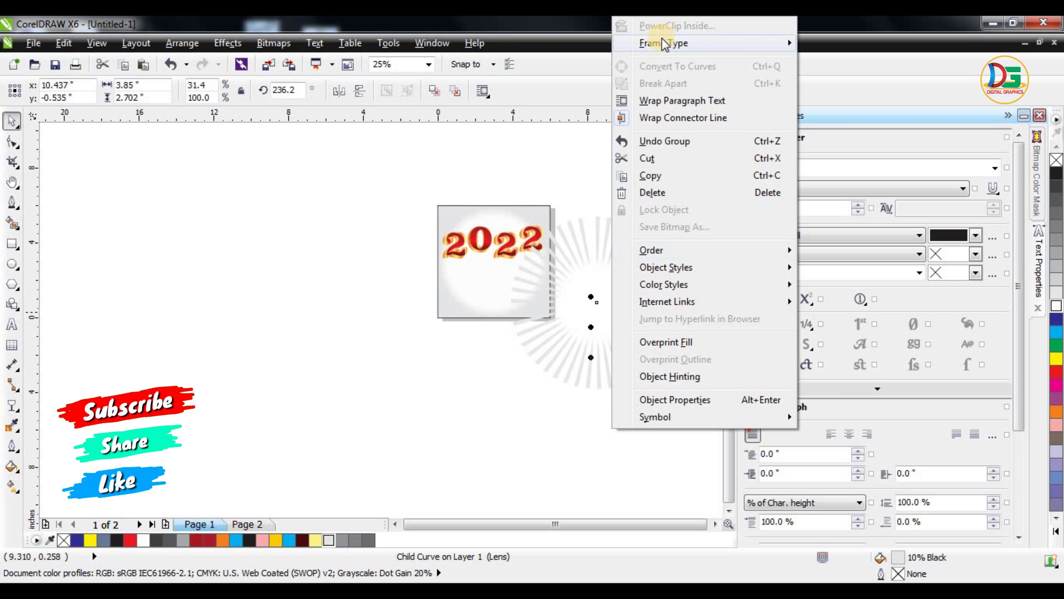
pyautogui.press('Escape')
pyautogui.click(689, 369)
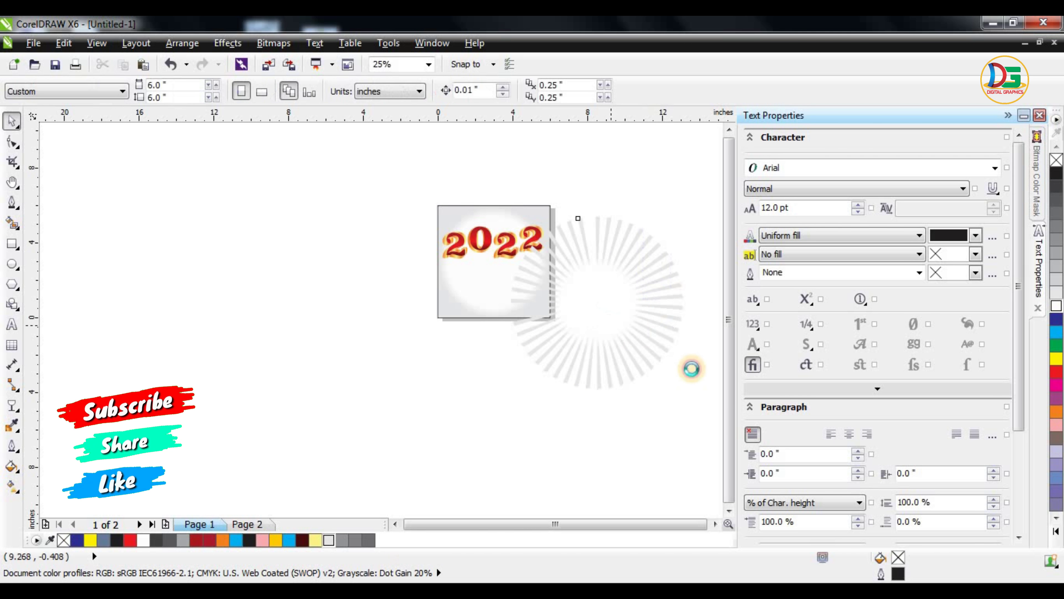
# Step: PowerClip the sunburst group inside the square card
pyautogui.rightClick(678, 356)
pyautogui.click(710, 26)
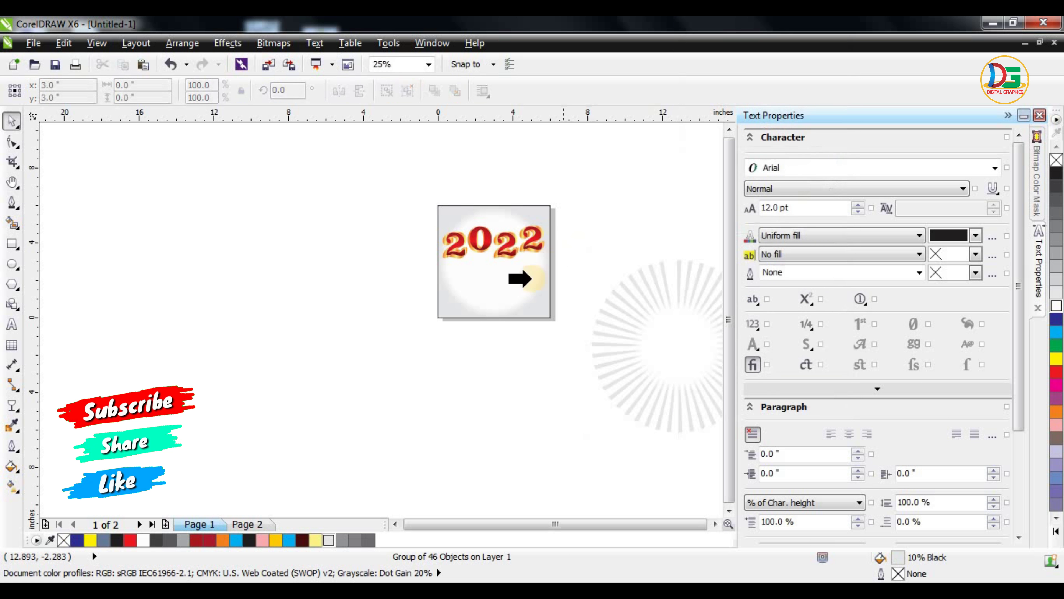
pyautogui.click(524, 285)
pyautogui.click(488, 327)
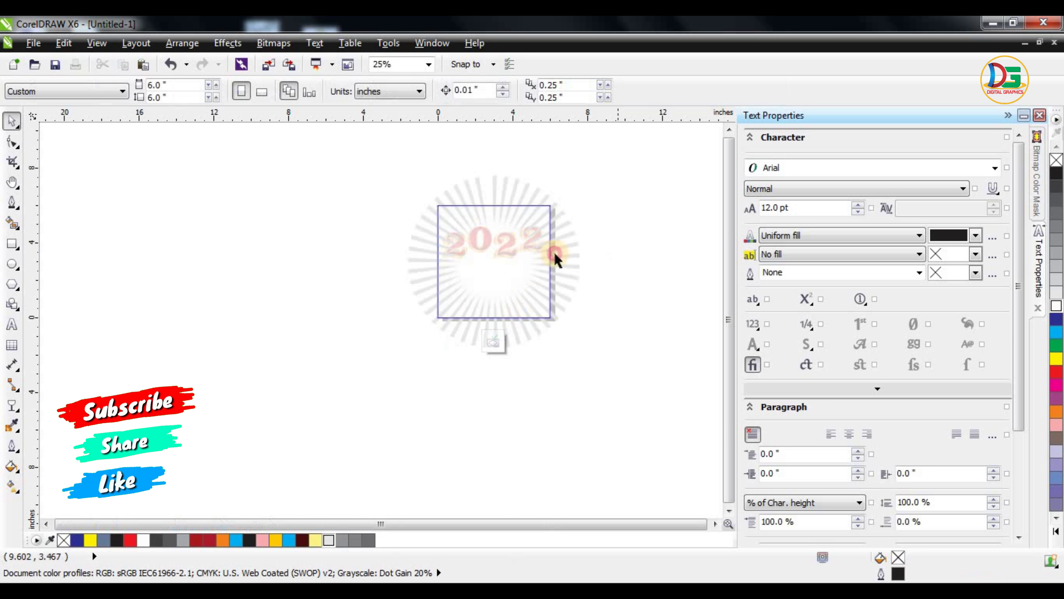
pyautogui.click(494, 340)
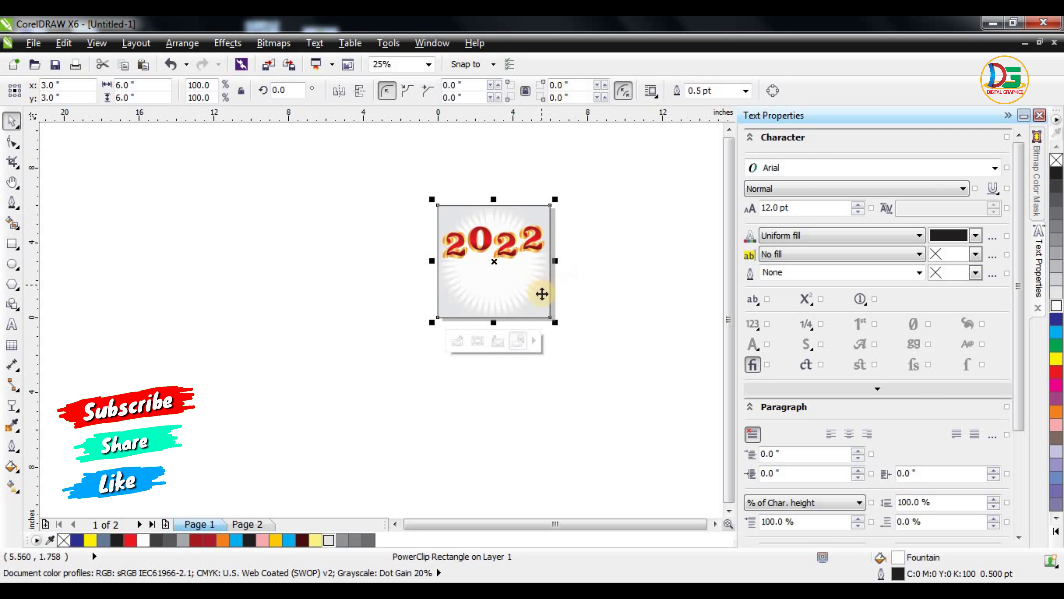
# Step: Remove the middle colour node from the card's radial fill
pyautogui.press('g')
pyautogui.scroll(1, 512, 303)
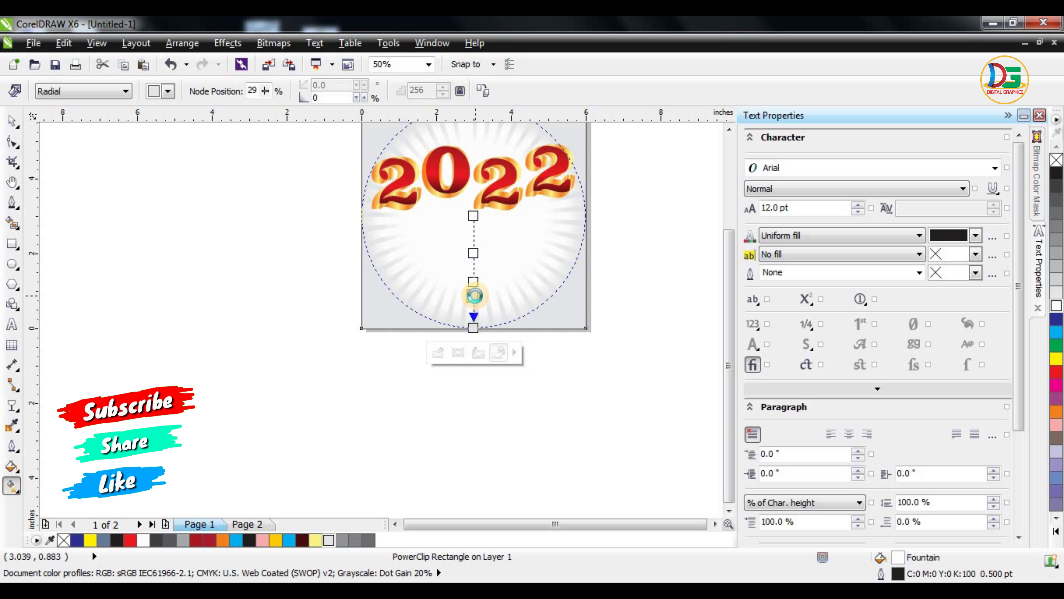
pyautogui.doubleClick(475, 296)
pyautogui.scroll(1, 476, 294)
pyautogui.scroll(-1, 482, 304)
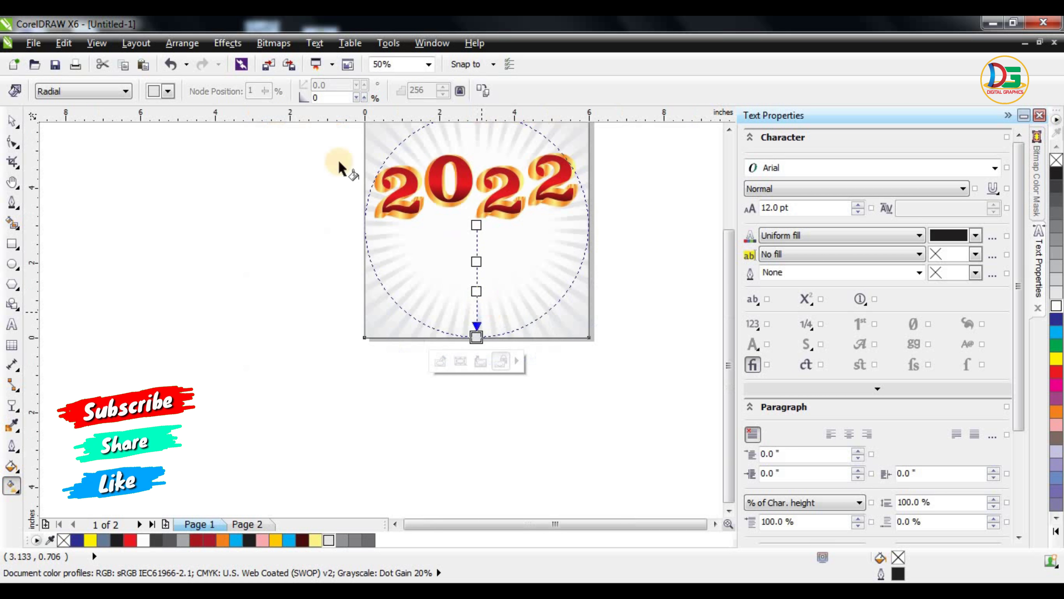
# Step: Marquee-select the 2022 artwork, then deselect and zoom in
pyautogui.click(13, 120)
pyautogui.press('Escape')
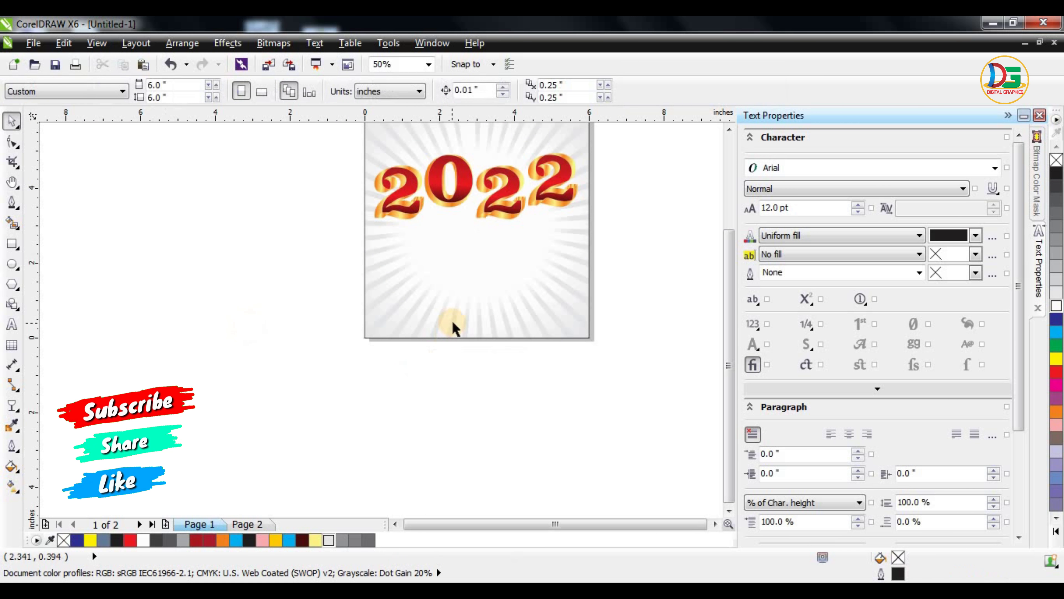
pyautogui.scroll(-1, 451, 326)
pyautogui.moveTo(367, 201)
pyautogui.mouseDown()
pyautogui.moveTo(622, 331)
pyautogui.moveTo(585, 309)
pyautogui.mouseUp()
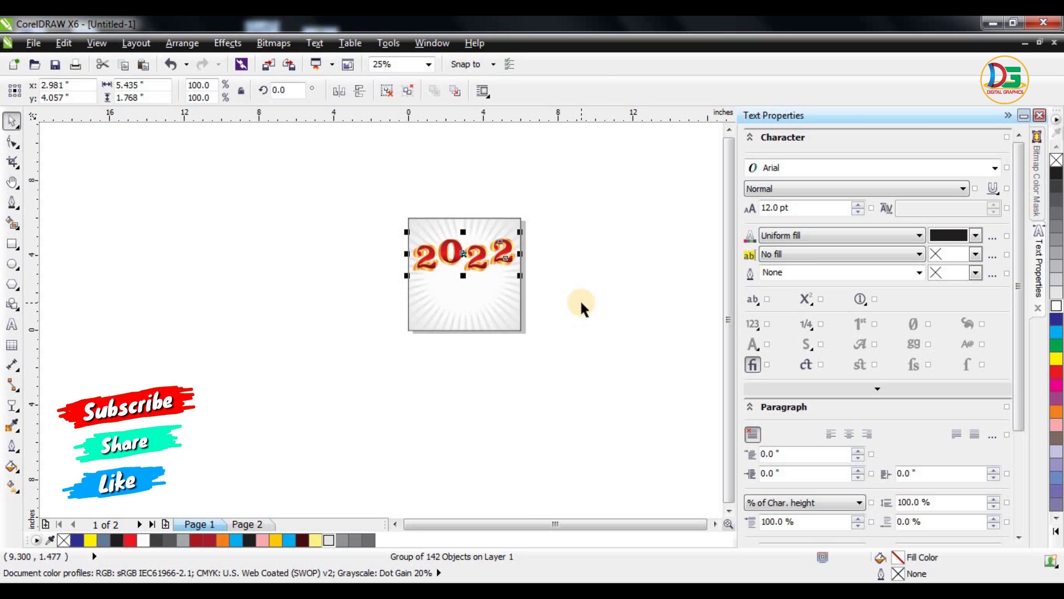
pyautogui.press('Escape')
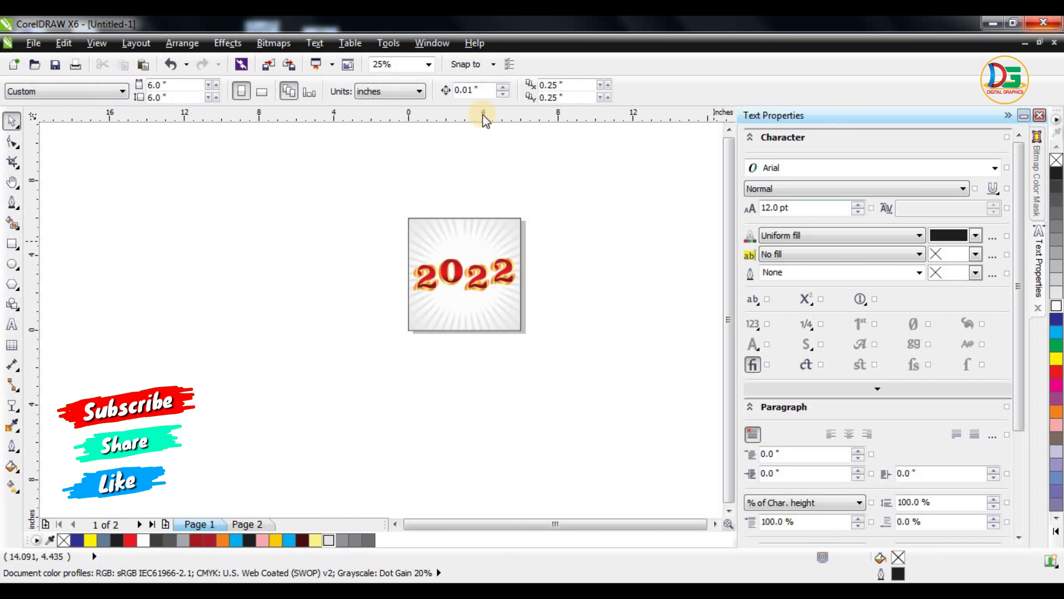
pyautogui.scroll(1, 545, 235)
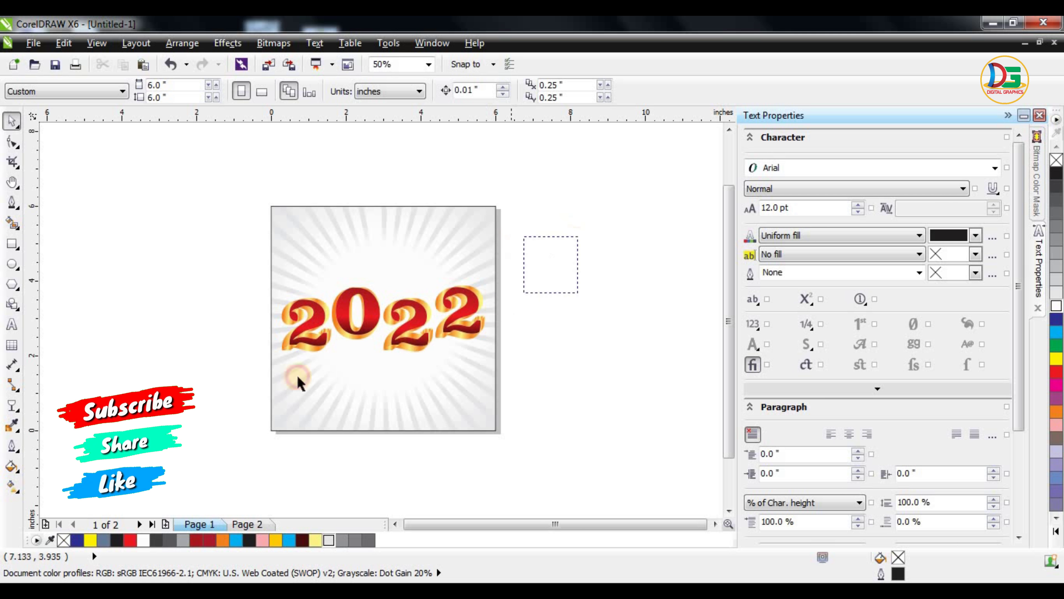
# Step: Shrink the 2022 group slightly and move it higher on the card
pyautogui.moveTo(299, 382); pyautogui.dragTo(237, 392)
pyautogui.moveTo(492, 277); pyautogui.dragTo(451, 292)
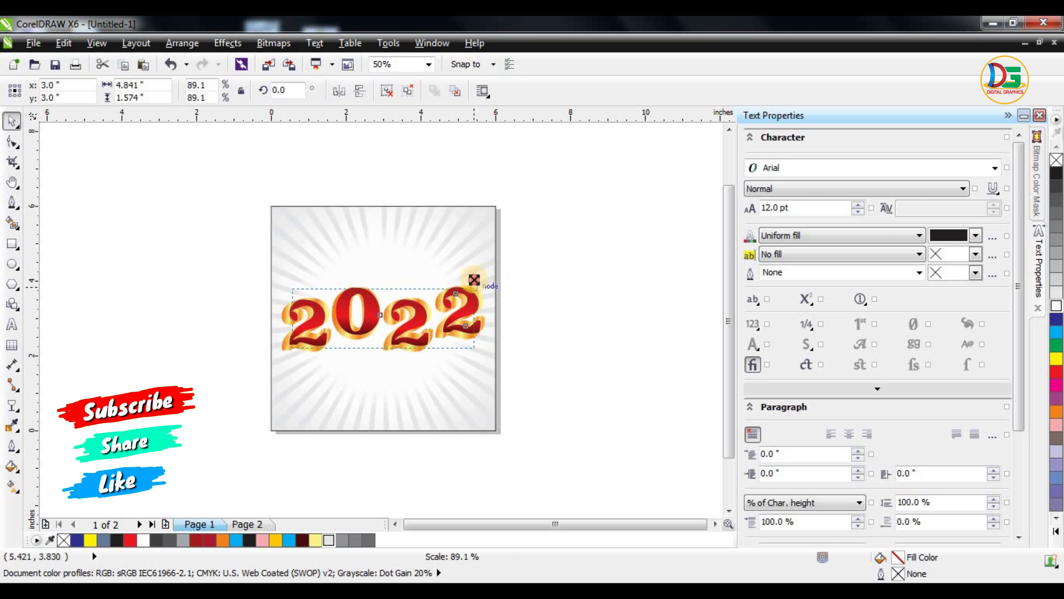
pyautogui.scroll(1, 381, 318)
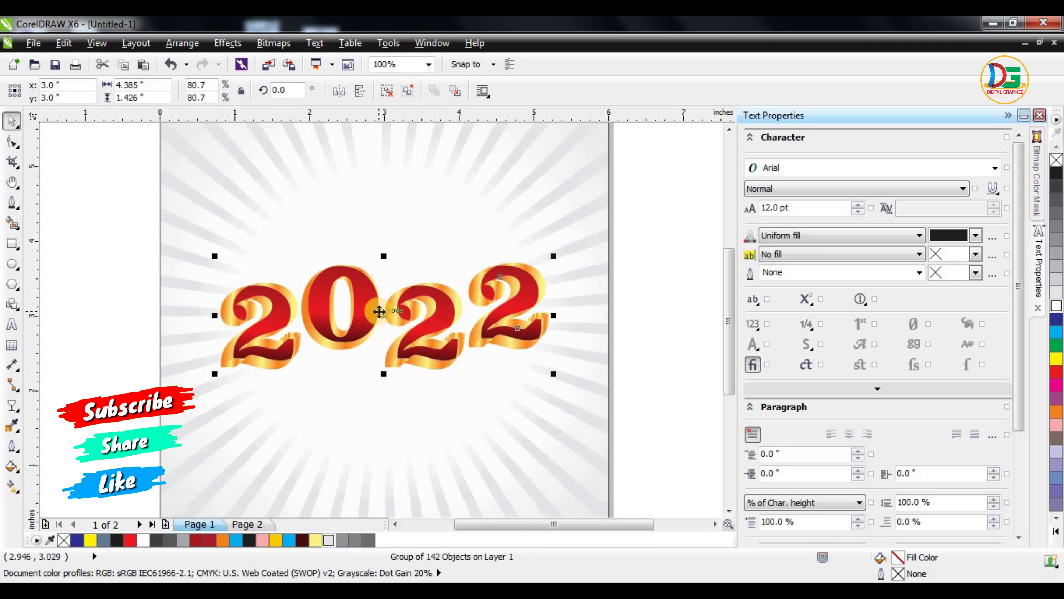
pyautogui.moveTo(379, 310); pyautogui.dragTo(368, 269)
# Step: Set the sunburst square's outline to None and reselect the 2022 group
pyautogui.click(607, 169)
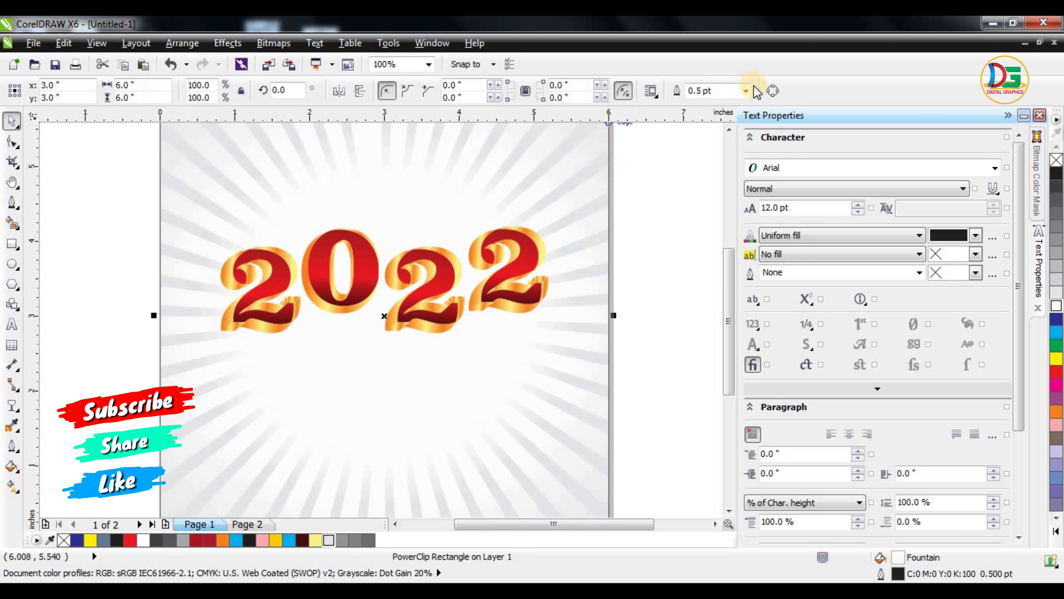
pyautogui.click(707, 105)
pyautogui.press('Escape')
pyautogui.scroll(-2, 371, 302)
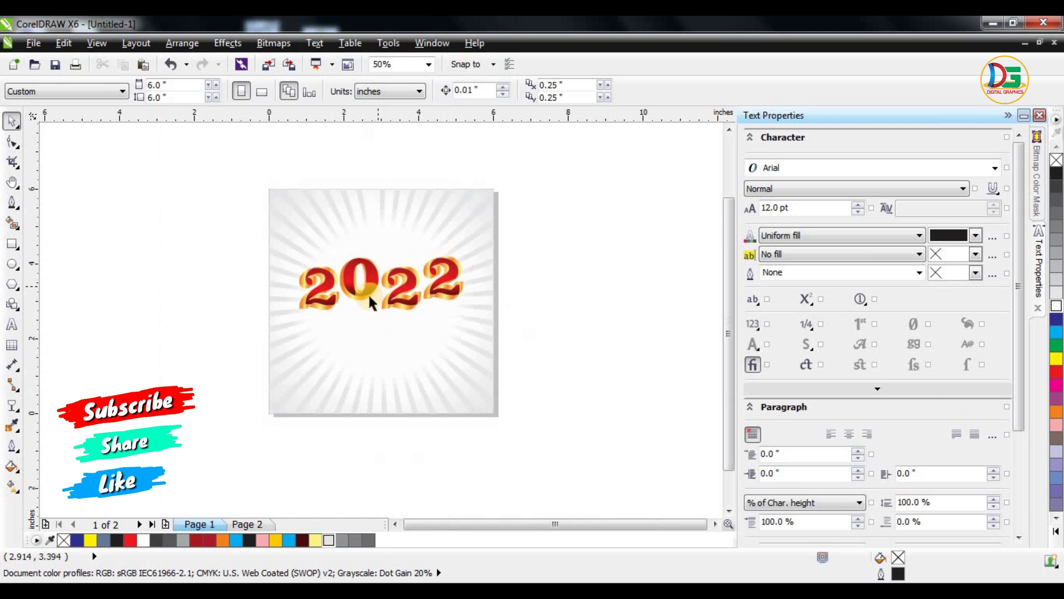
pyautogui.scroll(2, 371, 302)
pyautogui.moveTo(162, 195)
pyautogui.mouseDown()
pyautogui.moveTo(570, 342)
pyautogui.moveTo(590, 336)
pyautogui.mouseUp()
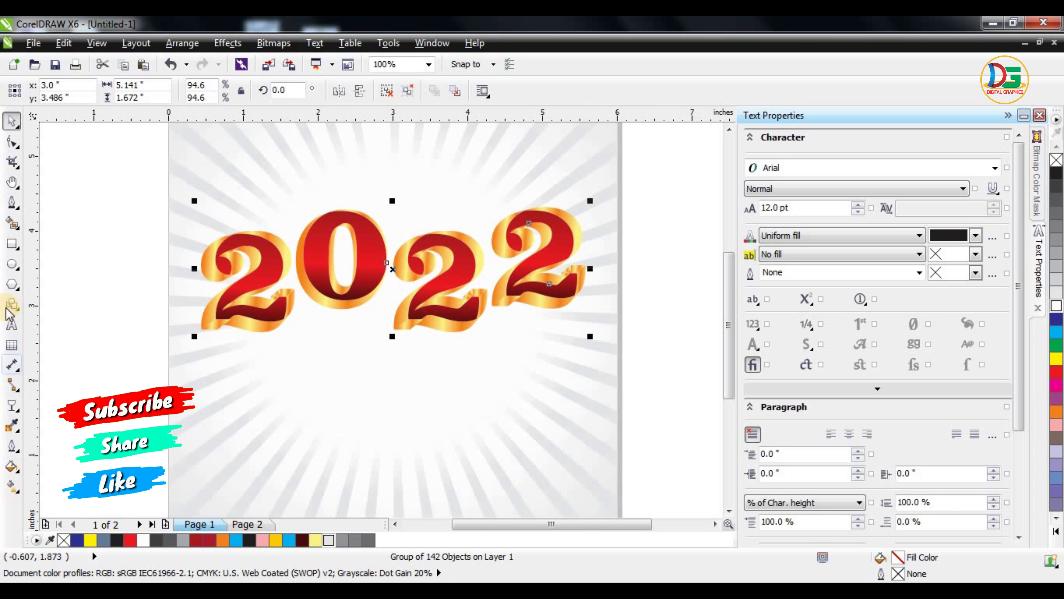
pyautogui.click(14, 405)
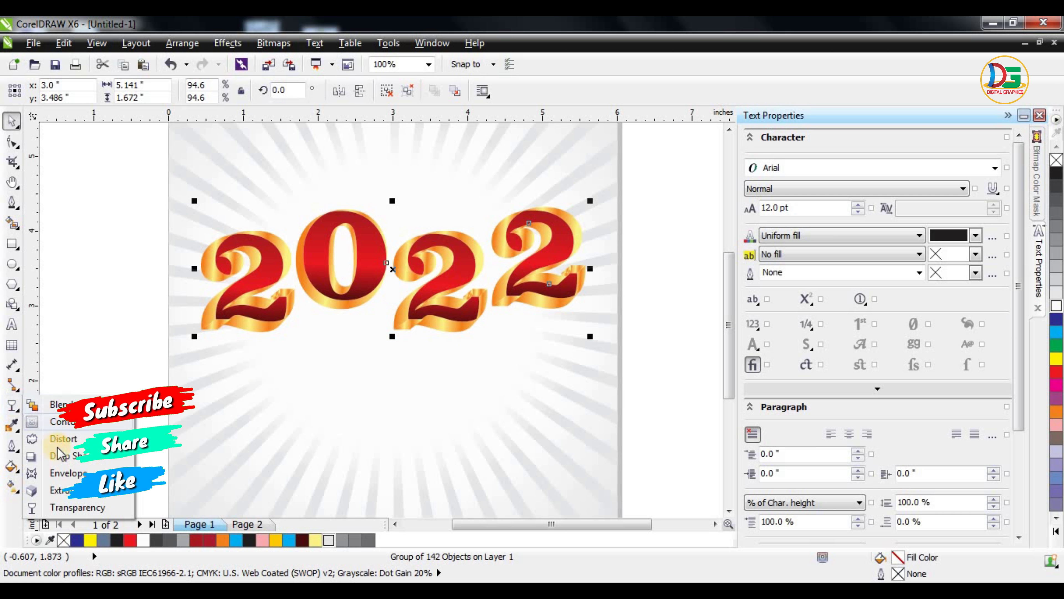
# Step: Apply a Perspective Bottom Left drop shadow to 2022, cast upward behind the lettering
pyautogui.click(63, 454)
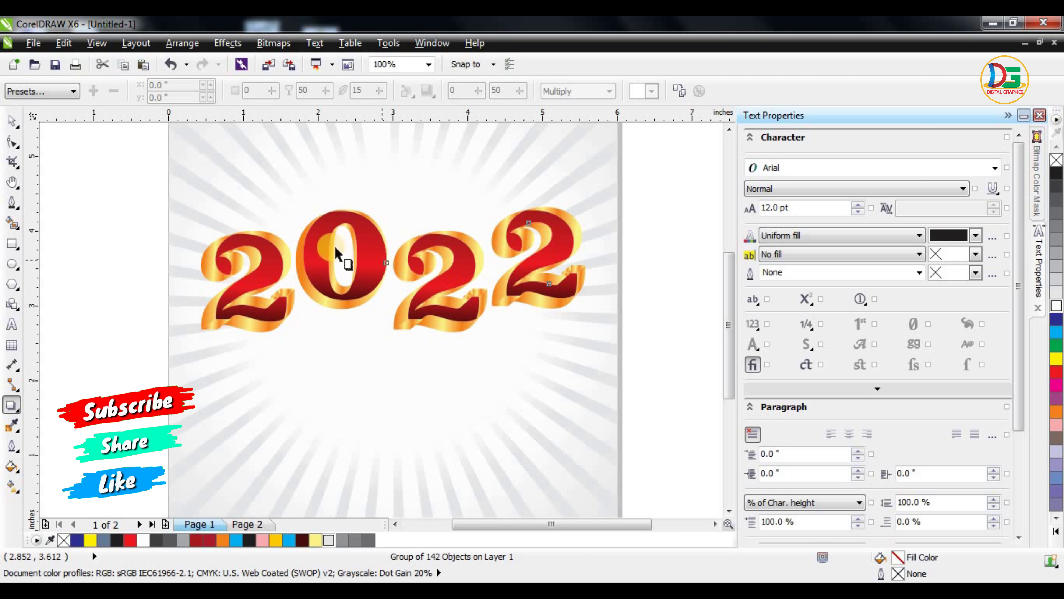
pyautogui.click(41, 91)
pyautogui.click(49, 167)
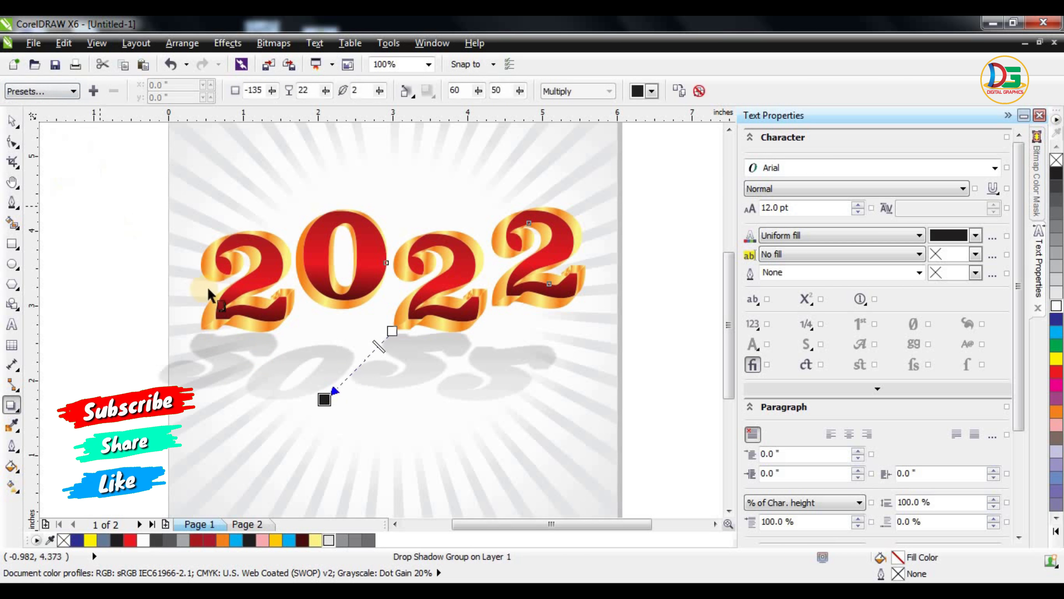
pyautogui.moveTo(325, 399)
pyautogui.mouseDown()
pyautogui.moveTo(419, 182)
pyautogui.moveTo(412, 209)
pyautogui.mouseUp()
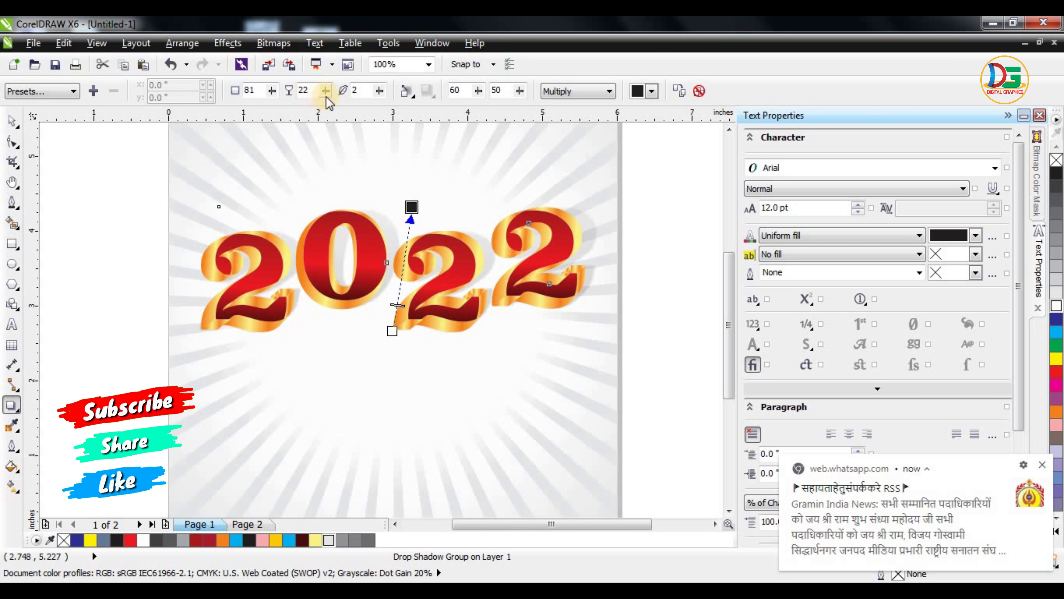
# Step: Set the shadow to opacity 50 and feathering 8
pyautogui.moveTo(324, 91)
pyautogui.mouseDown()
pyautogui.moveTo(351, 114)
pyautogui.moveTo(315, 117)
pyautogui.mouseUp()
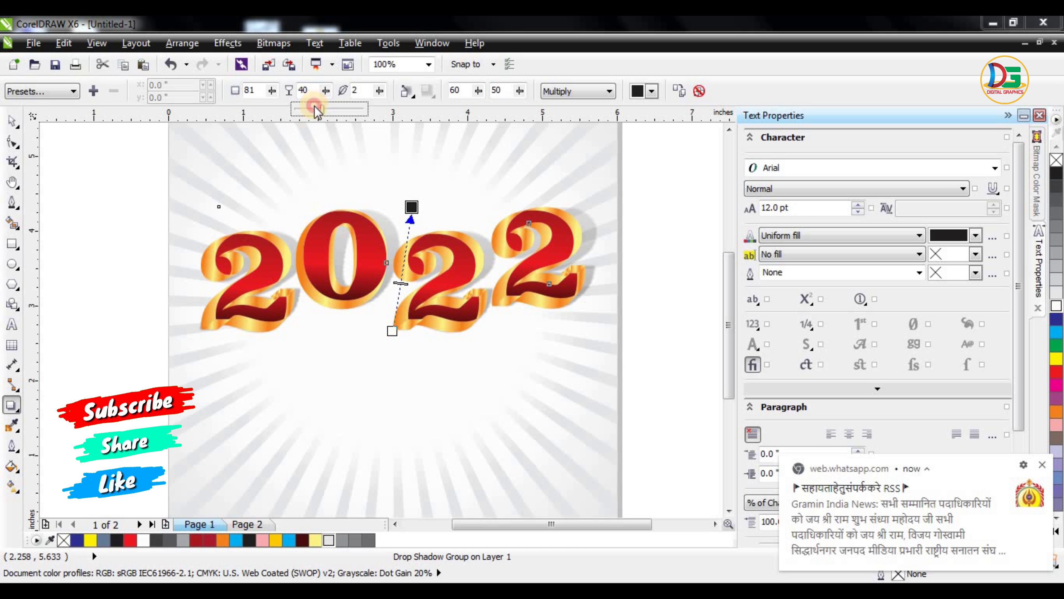
pyautogui.click(352, 91)
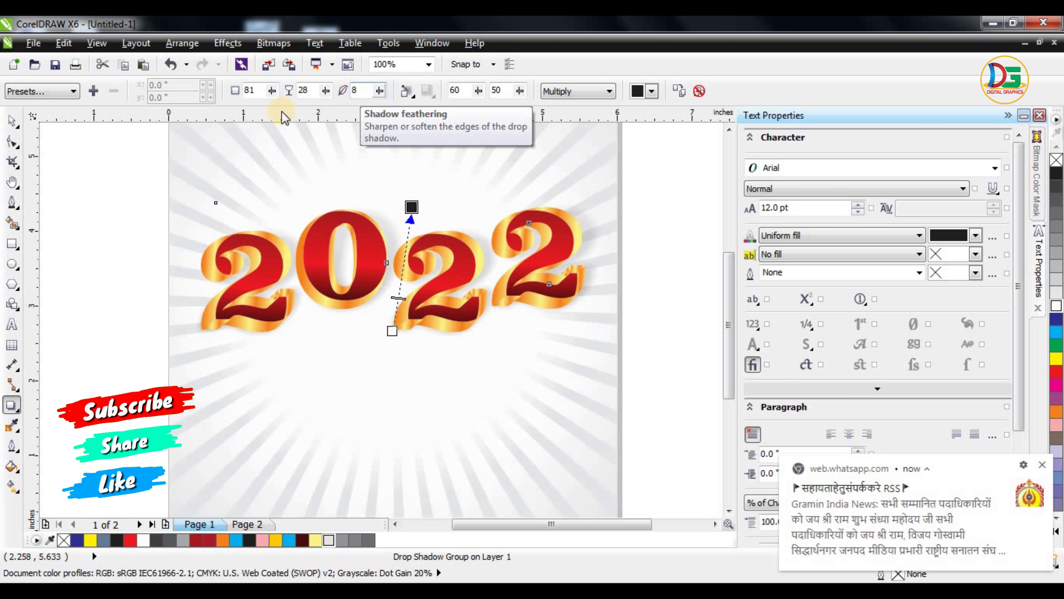
pyautogui.moveTo(325, 90); pyautogui.dragTo(342, 115)
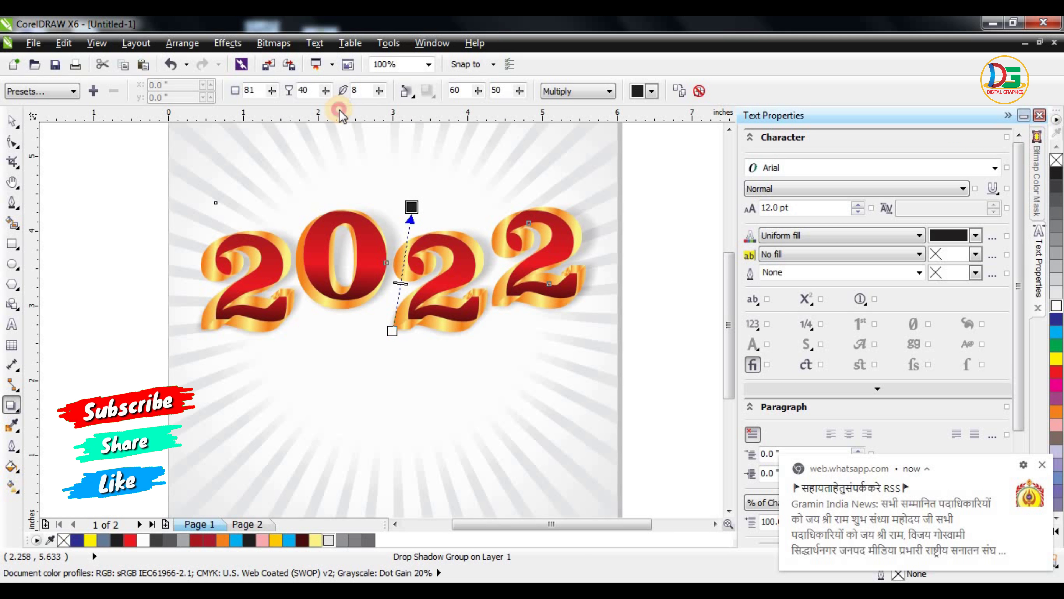
pyautogui.click(335, 107)
pyautogui.moveTo(329, 108); pyautogui.dragTo(337, 108)
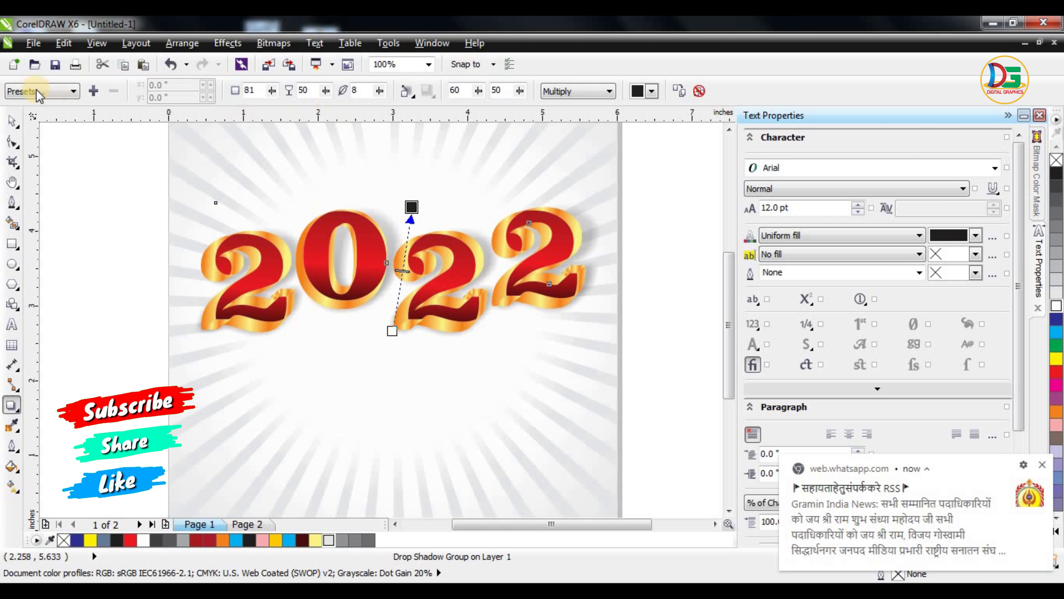
pyautogui.click(12, 120)
pyautogui.scroll(-1, 243, 235)
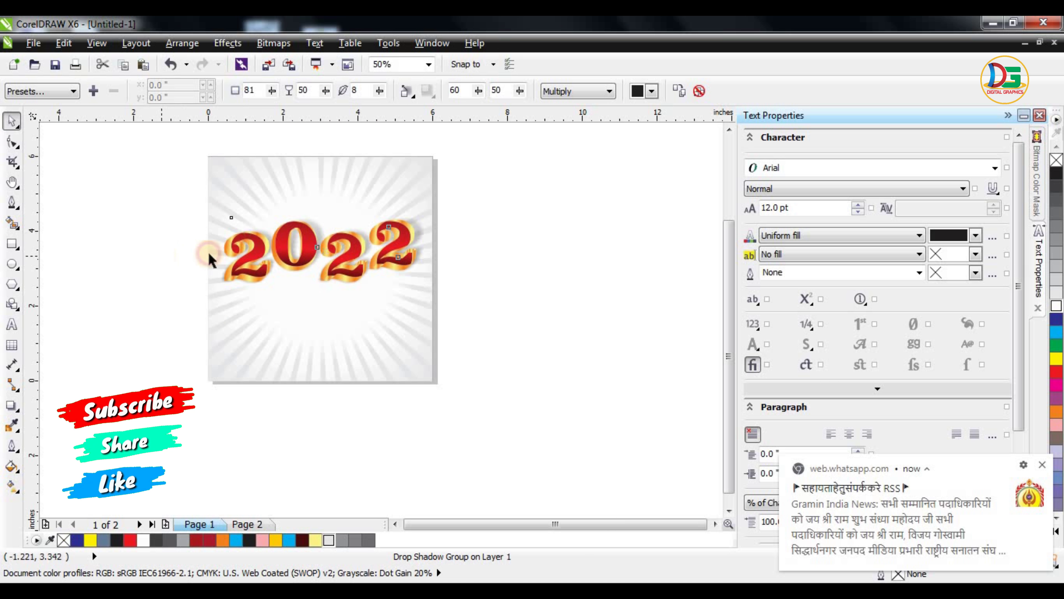
pyautogui.press('Escape')
pyautogui.scroll(1, 225, 241)
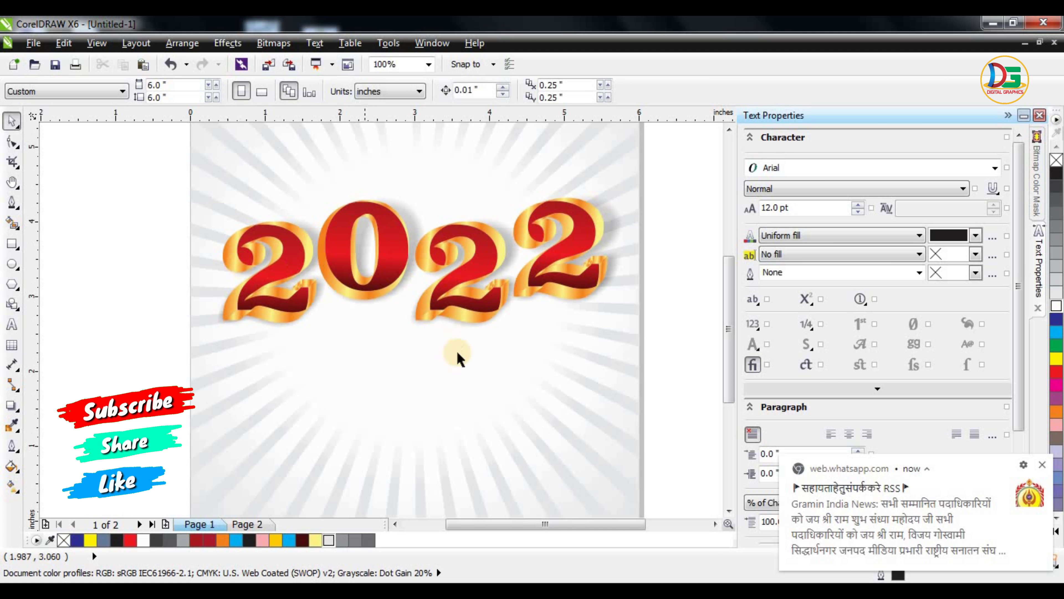
# Step: Add the Arial text 'Happy New Year' below 2022, ending at about 41.5 pt
pyautogui.press('F8')
pyautogui.click(352, 374)
pyautogui.write('H')
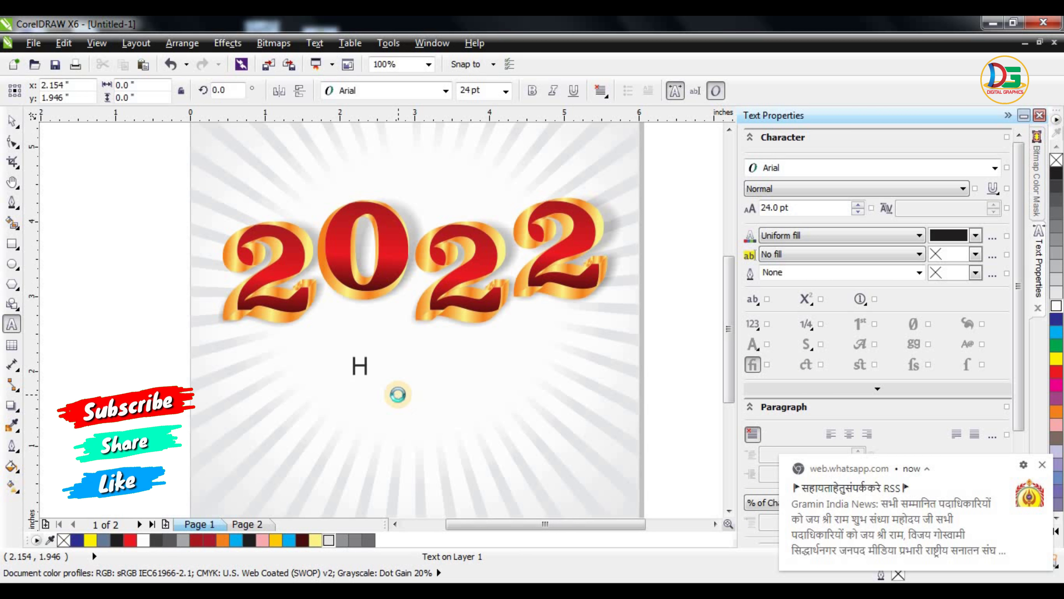
pyautogui.write('appy New Year')
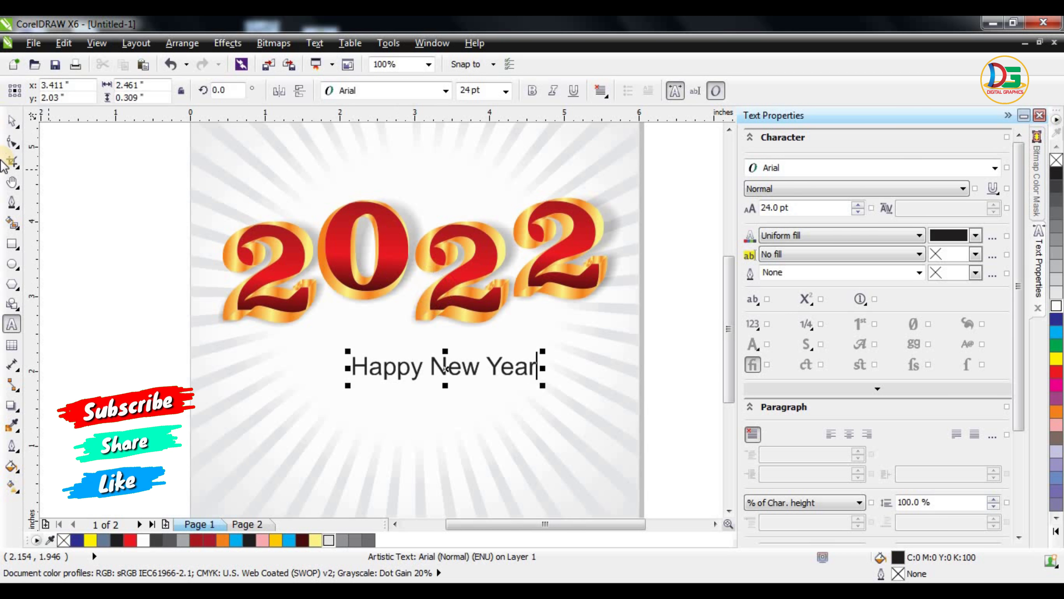
pyautogui.click(10, 126)
# Step: Enlarge 'Happy New Year', fill it 80% grey and move it up under 2022
pyautogui.moveTo(543, 385); pyautogui.dragTo(608, 404)
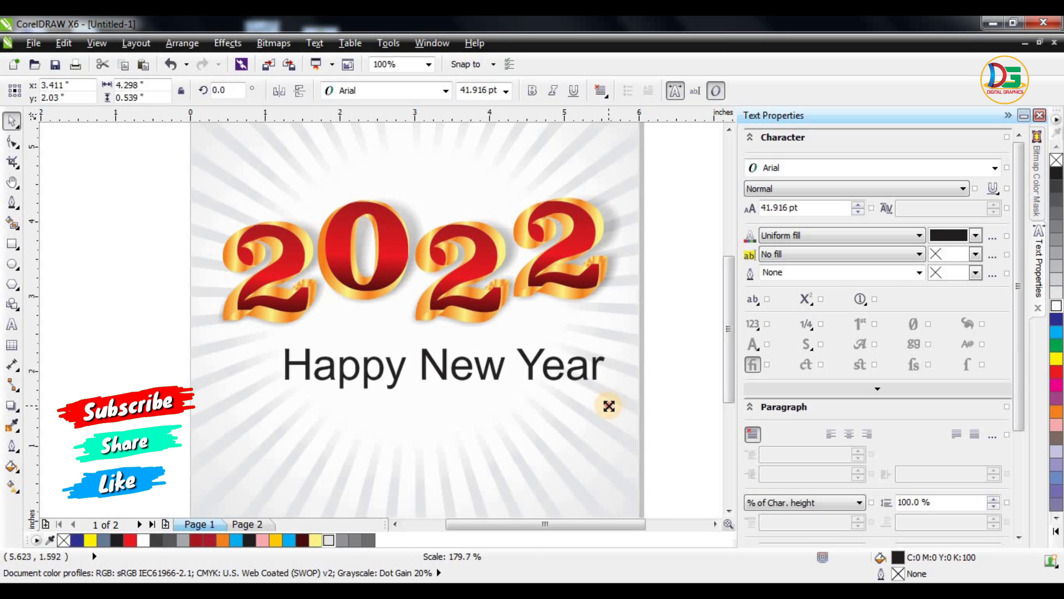
pyautogui.click(1056, 227)
pyautogui.click(1055, 208)
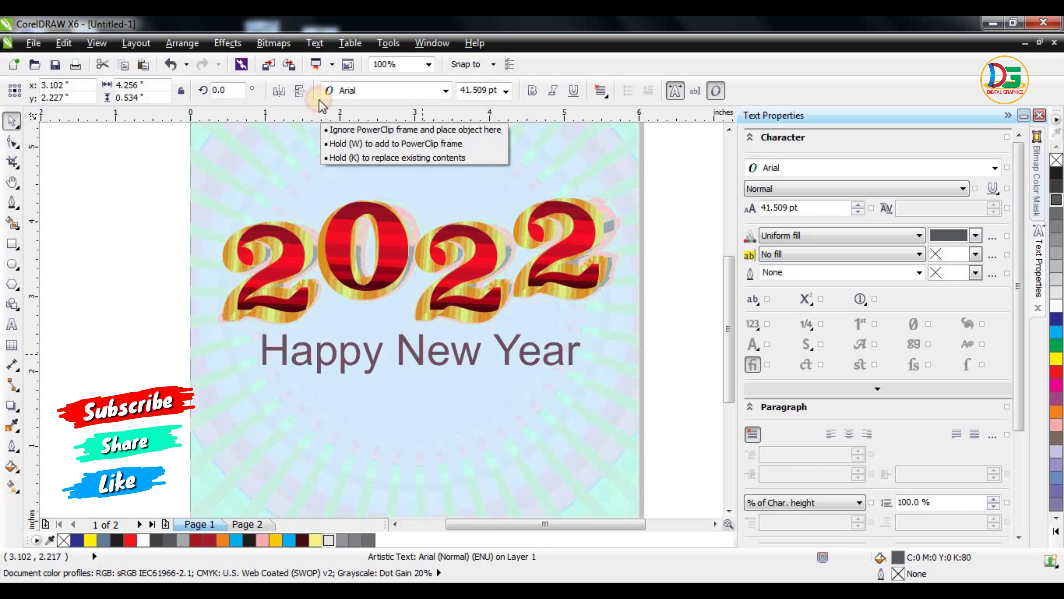
pyautogui.moveTo(430, 364); pyautogui.dragTo(407, 349)
# Step: Set 'Happy New Year' to Century Gothic Bold, about 39 pt, centred under 2022
pyautogui.click(368, 91)
pyautogui.moveTo(377, 140)
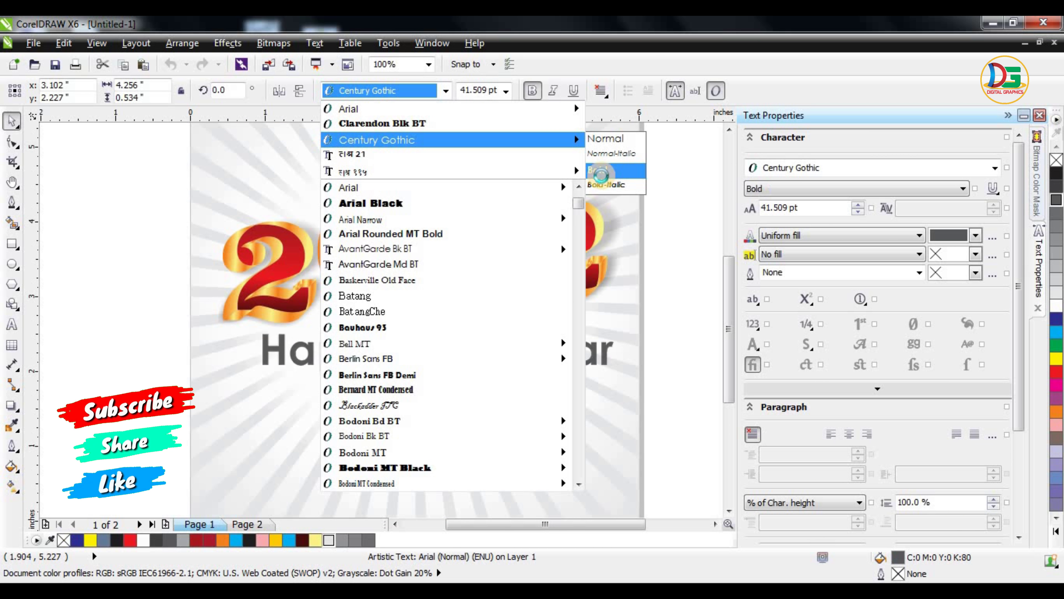
pyautogui.click(602, 174)
pyautogui.moveTo(604, 326); pyautogui.dragTo(594, 323)
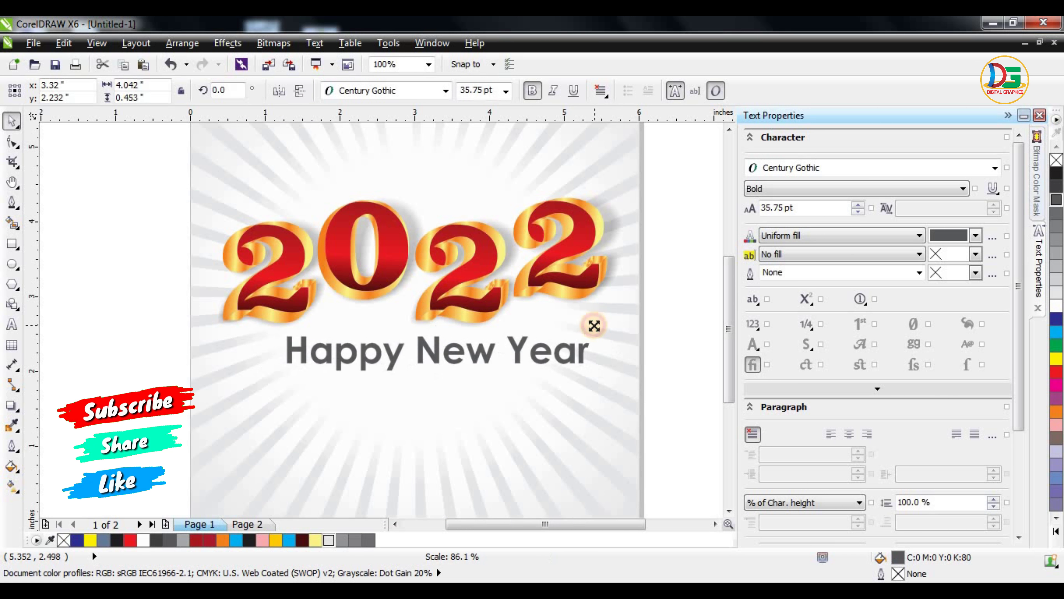
pyautogui.moveTo(511, 355); pyautogui.dragTo(523, 358)
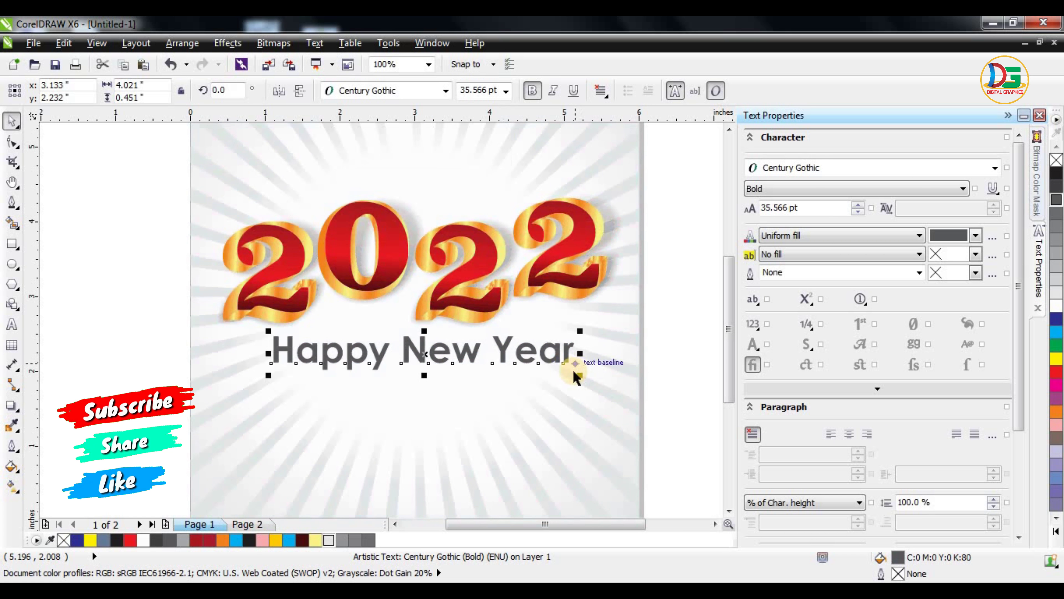
pyautogui.moveTo(586, 376); pyautogui.dragTo(595, 379)
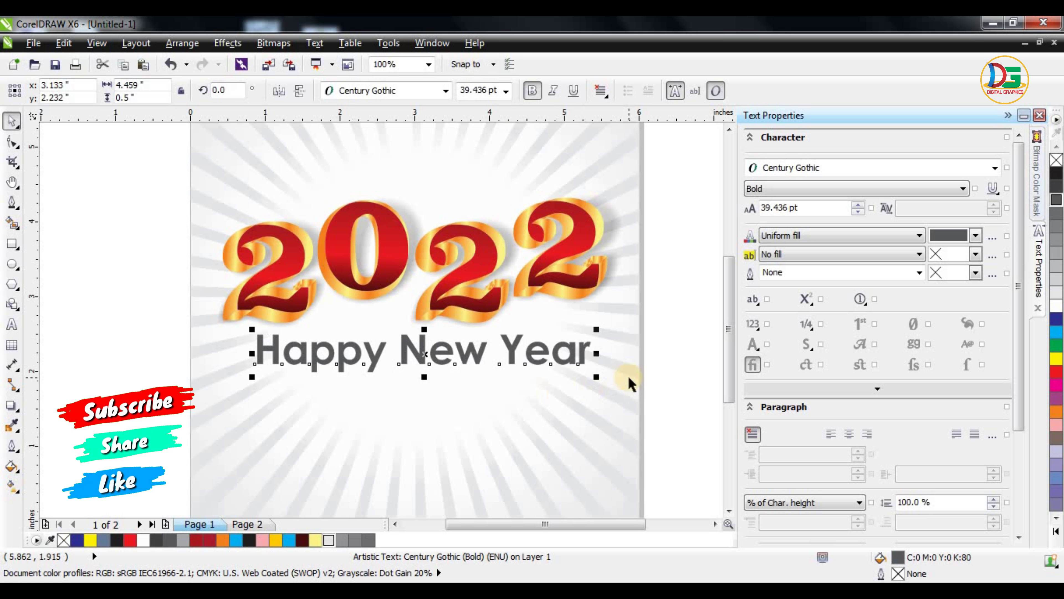
pyautogui.scroll(-2, 440, 349)
pyautogui.scroll(2, 446, 352)
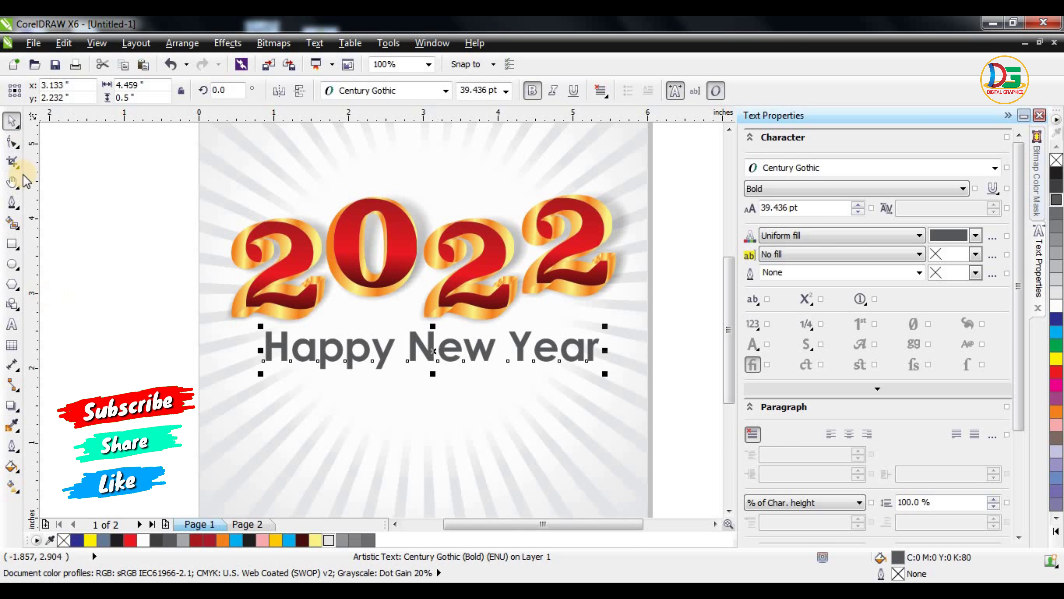
# Step: Give 'Happy New Year' a perspective drop shadow preset
pyautogui.click(12, 405)
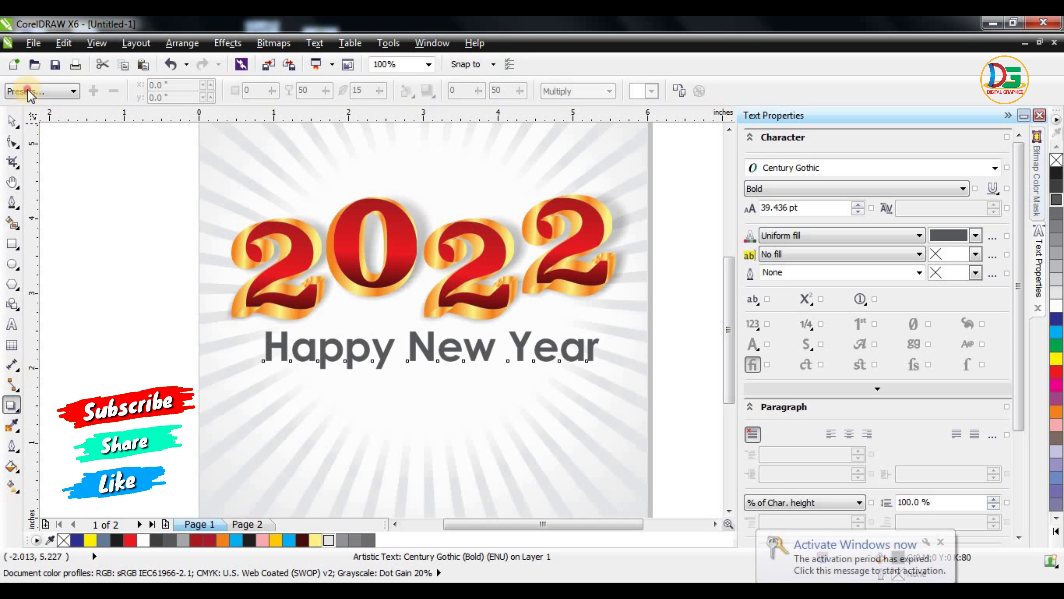
pyautogui.click(33, 91)
pyautogui.click(26, 156)
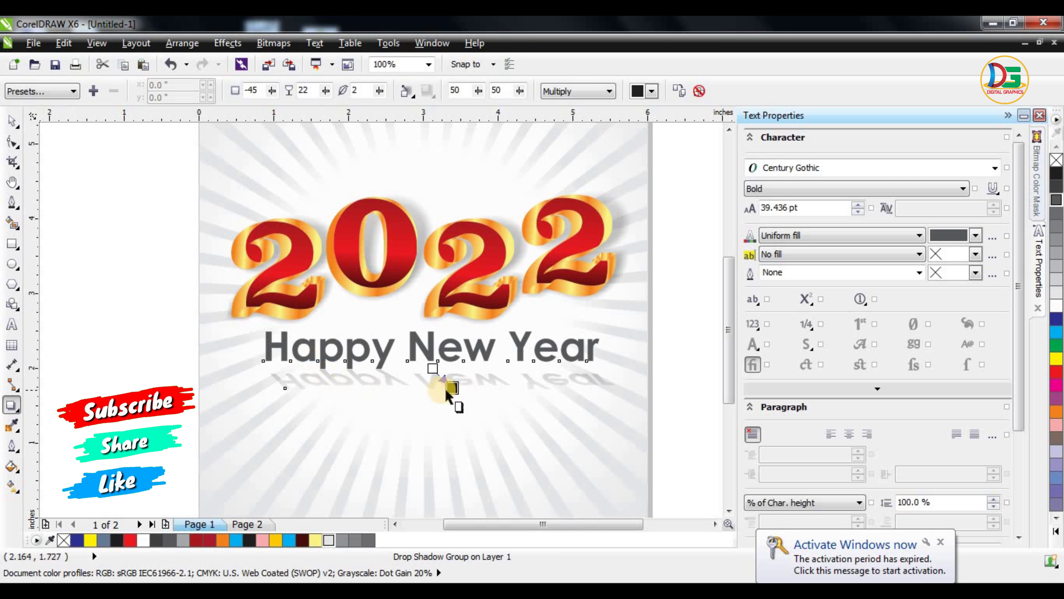
pyautogui.scroll(2, 474, 385)
# Step: Flip the shadow beneath the letters as a faint reflection feathered to 2
pyautogui.moveTo(474, 385); pyautogui.dragTo(442, 386)
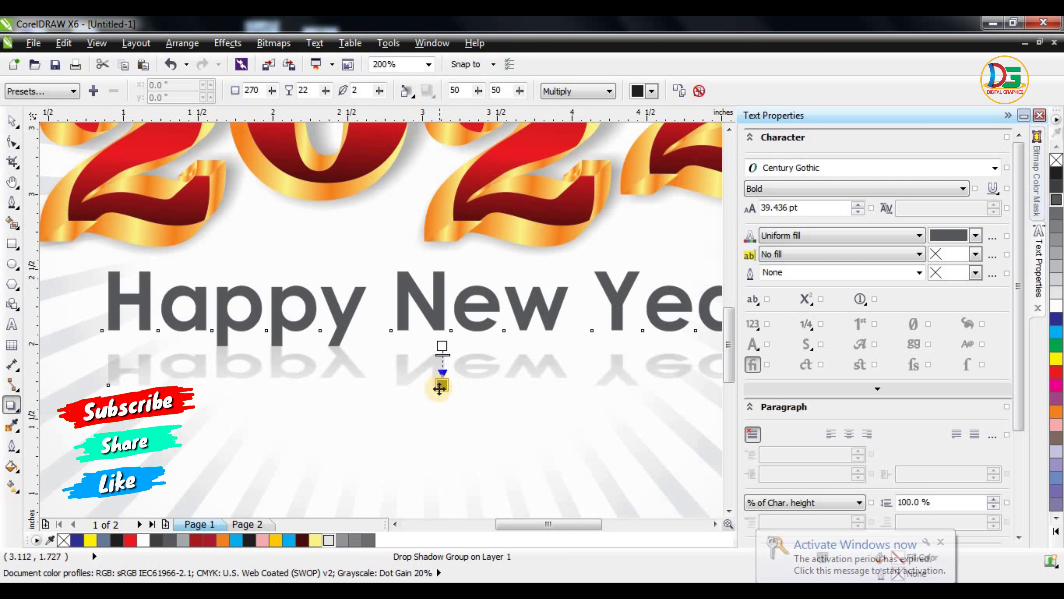
pyautogui.moveTo(441, 382); pyautogui.dragTo(441, 356)
pyautogui.hotkey('ctrl', 'z')
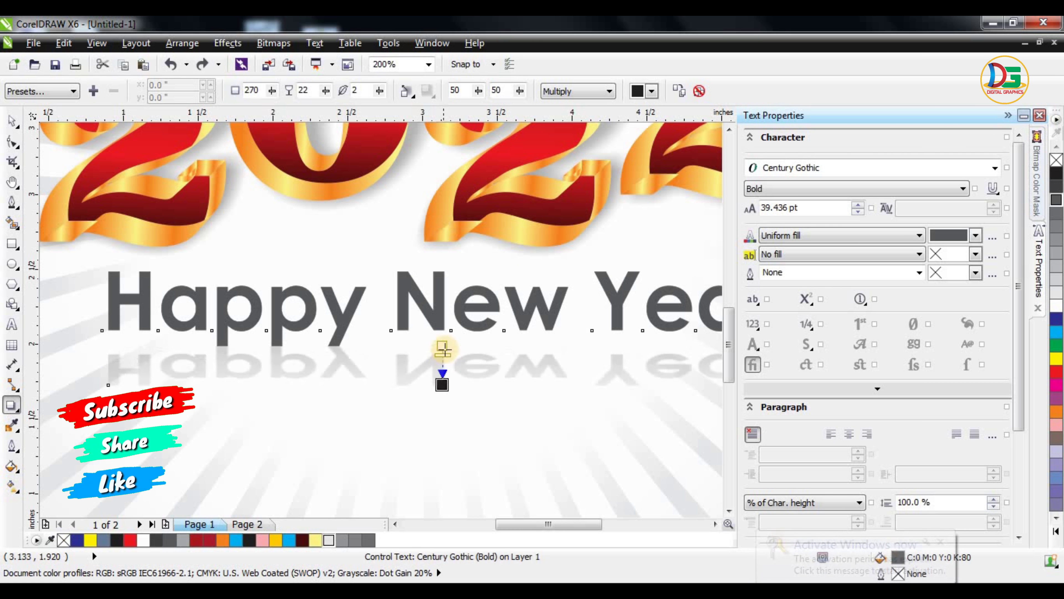
pyautogui.moveTo(441, 331); pyautogui.dragTo(442, 344)
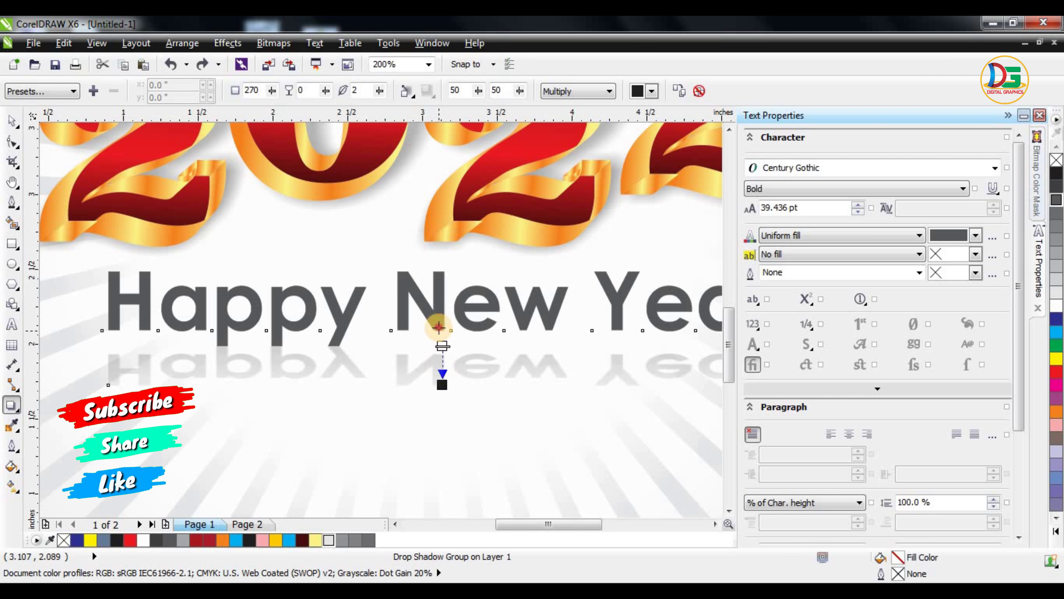
pyautogui.scroll(2, 440, 358)
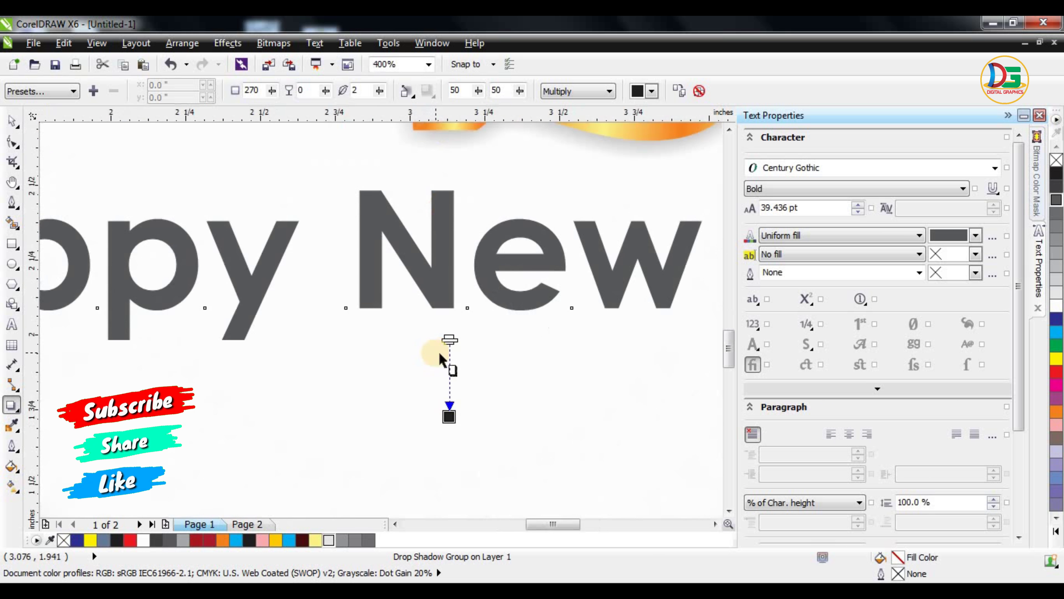
pyautogui.moveTo(442, 351); pyautogui.dragTo(442, 350)
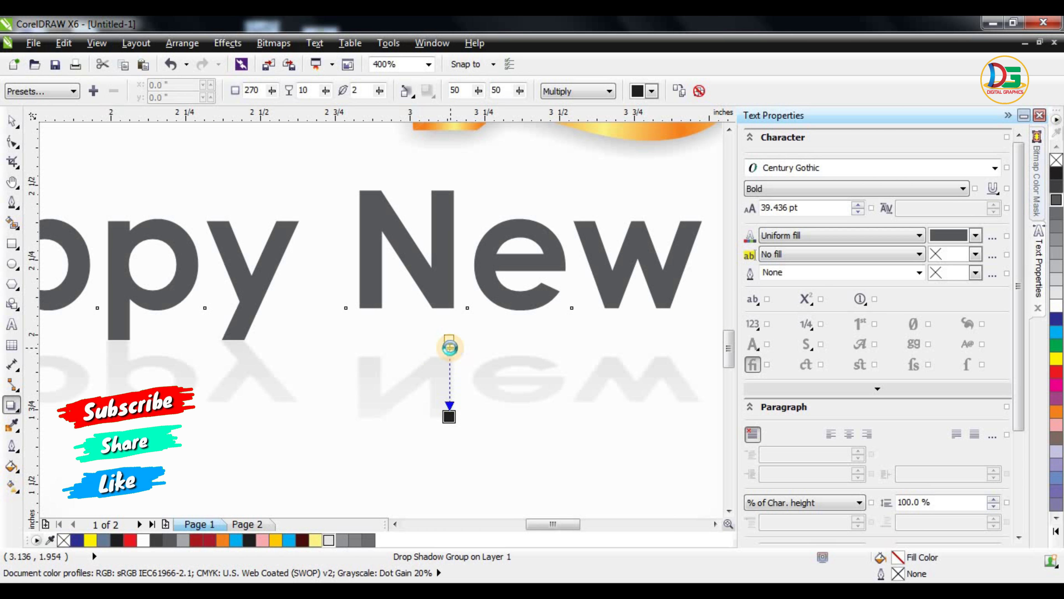
pyautogui.scroll(-1, 449, 348)
pyautogui.scroll(-1, 449, 348)
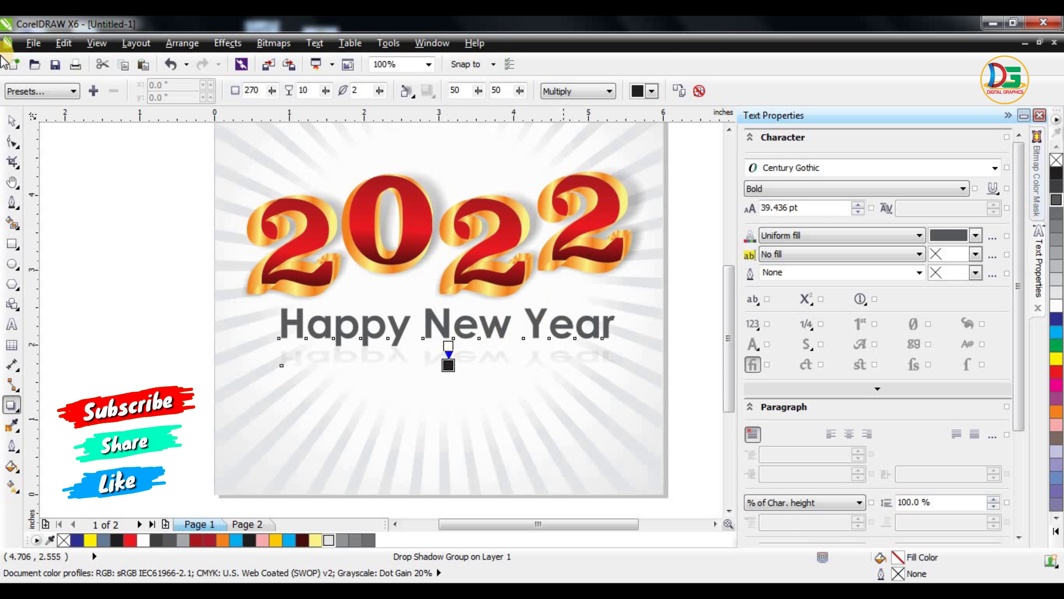
# Step: Finish the shadow edit and deselect the 'Happy New Year' text
pyautogui.press('space')
pyautogui.click(370, 267)
pyautogui.scroll(-1, 413, 298)
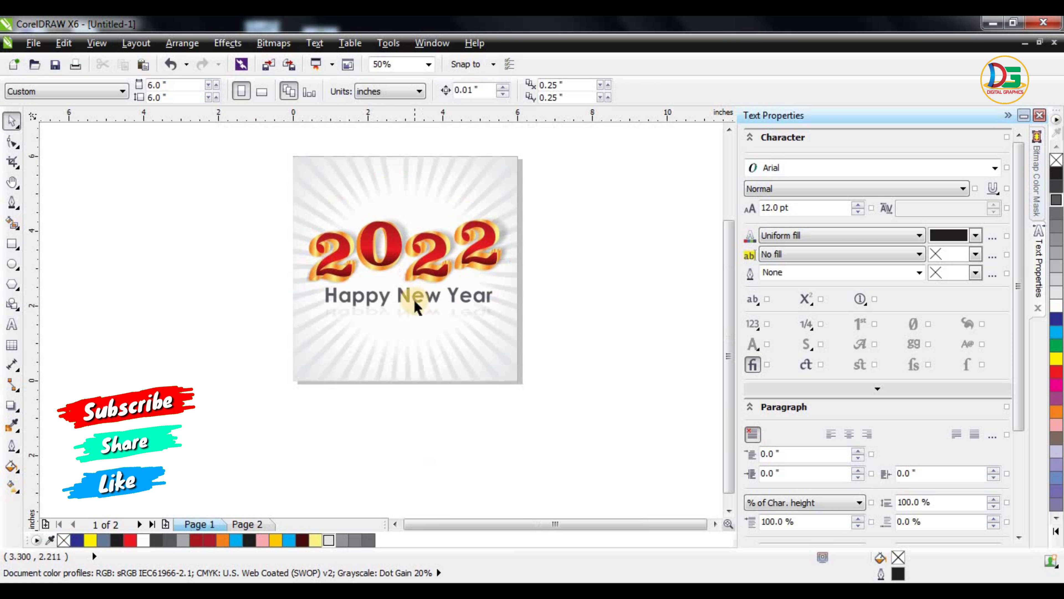
pyautogui.scroll(1, 305, 344)
# Step: Type the credit line with the channel and author names near the card bottom, prefixed with '#'
pyautogui.press('F8')
pyautogui.click(352, 415)
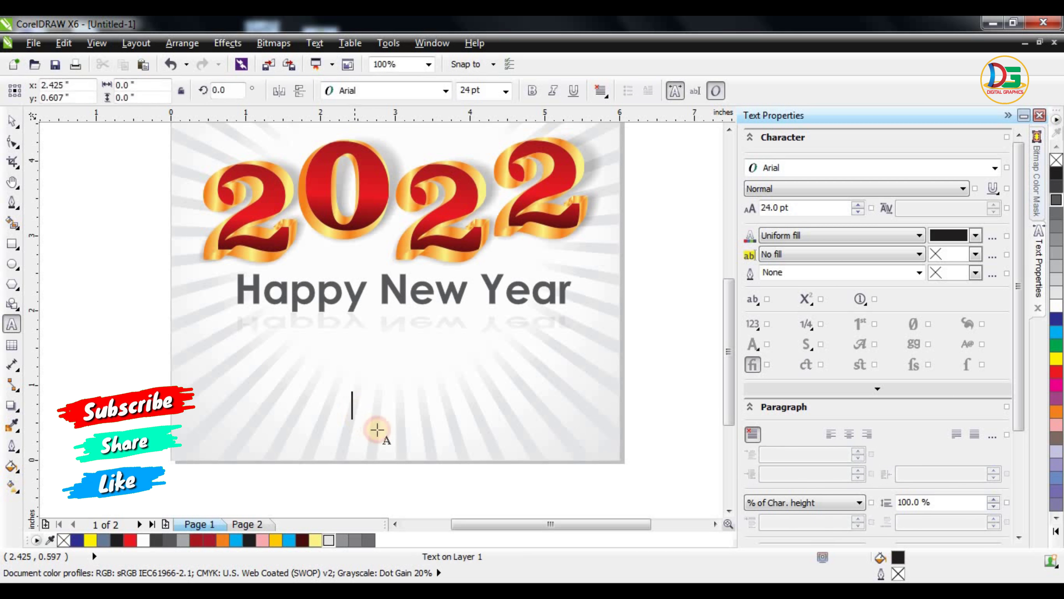
pyautogui.write('Dig')
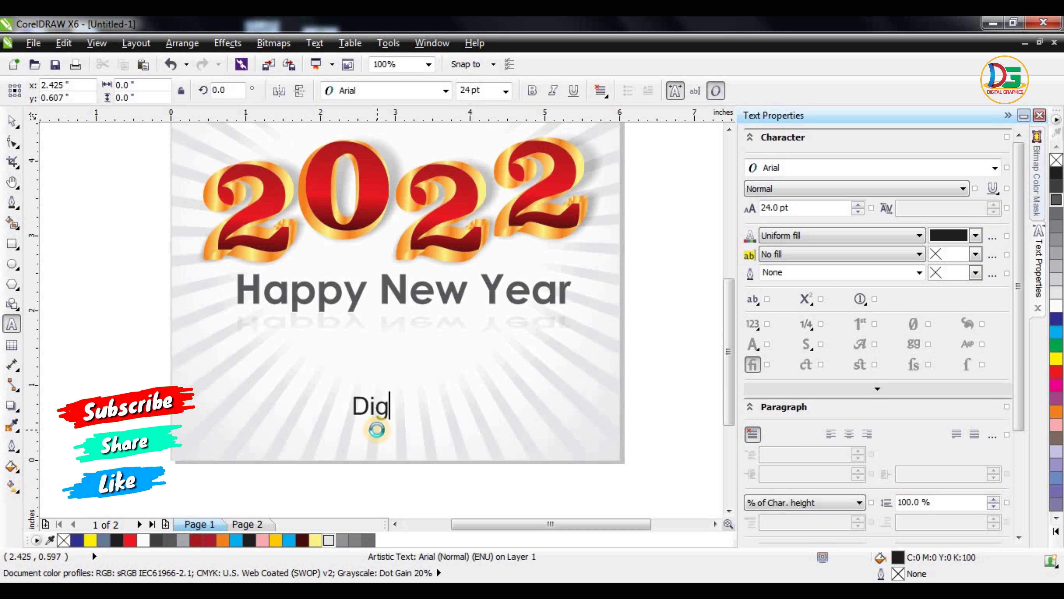
pyautogui.write('ital ')
pyautogui.write('Graphi')
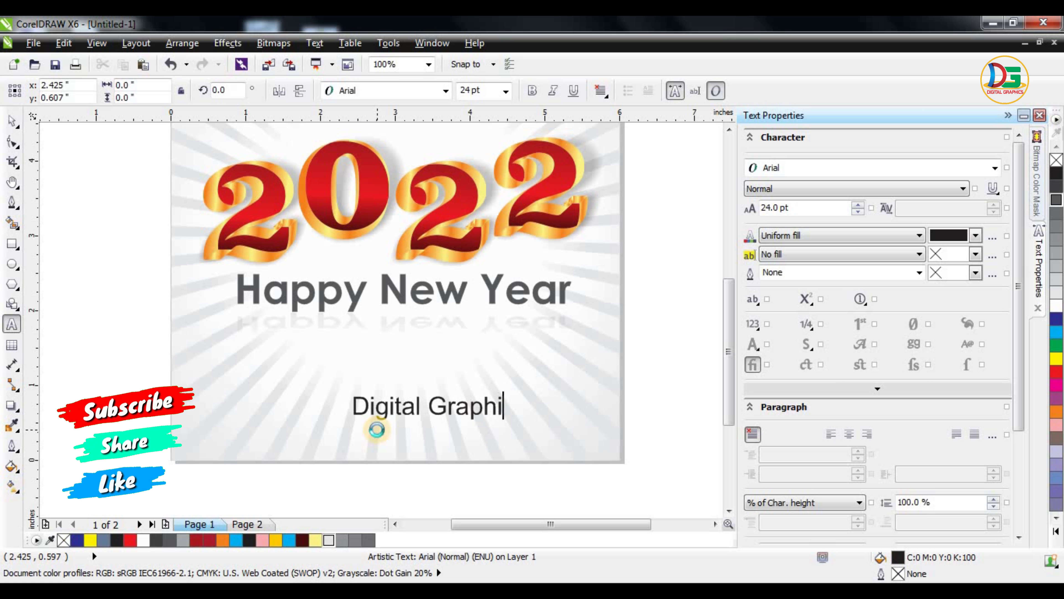
pyautogui.write('cs ')
pyautogui.write('Mohit ')
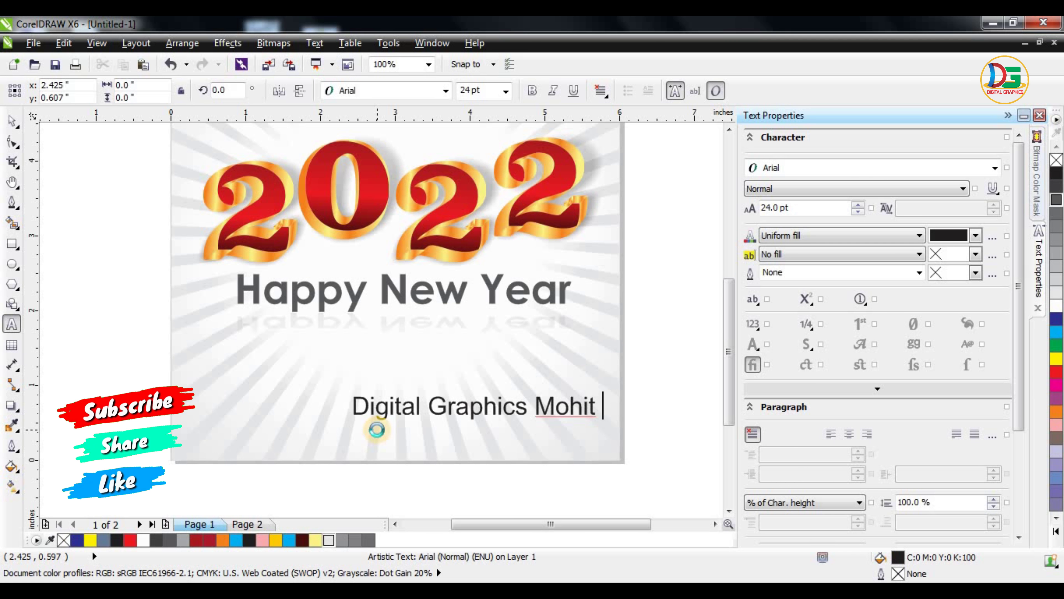
pyautogui.write('Bhatt')
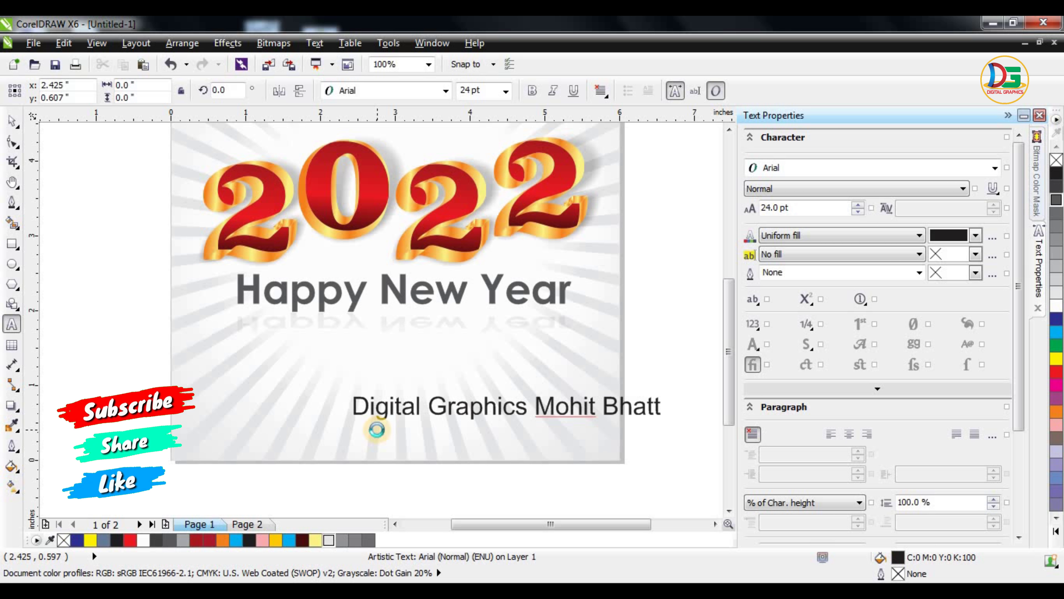
pyautogui.press('Left')
pyautogui.write('@')
pyautogui.press('BackSpace')
pyautogui.write('#')
# Step: Set the credit line to Century Gothic and place it lower left, slightly smaller
pyautogui.click(12, 121)
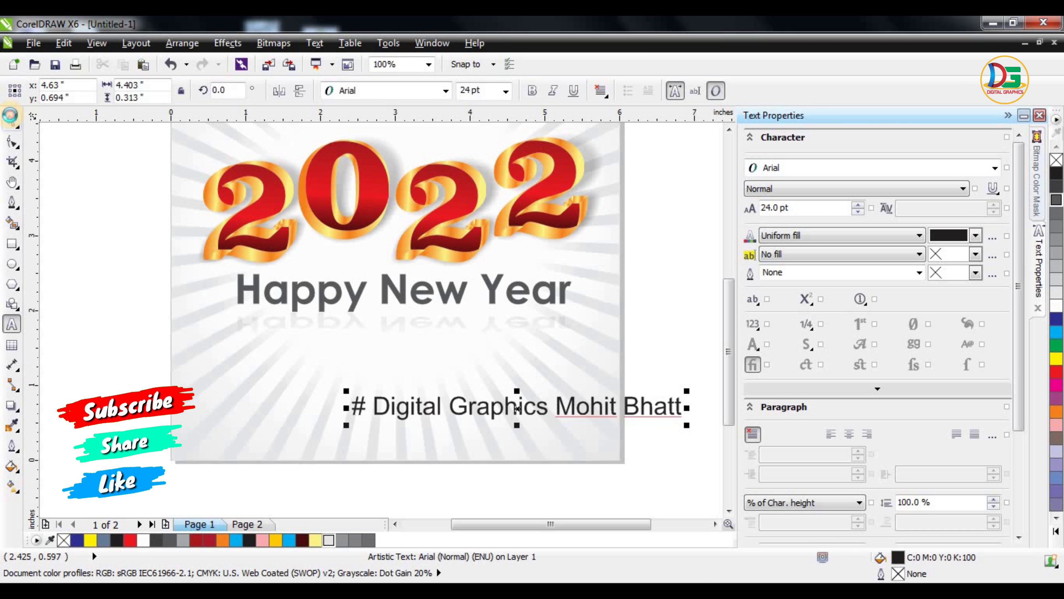
pyautogui.click(352, 91)
pyautogui.click(364, 122)
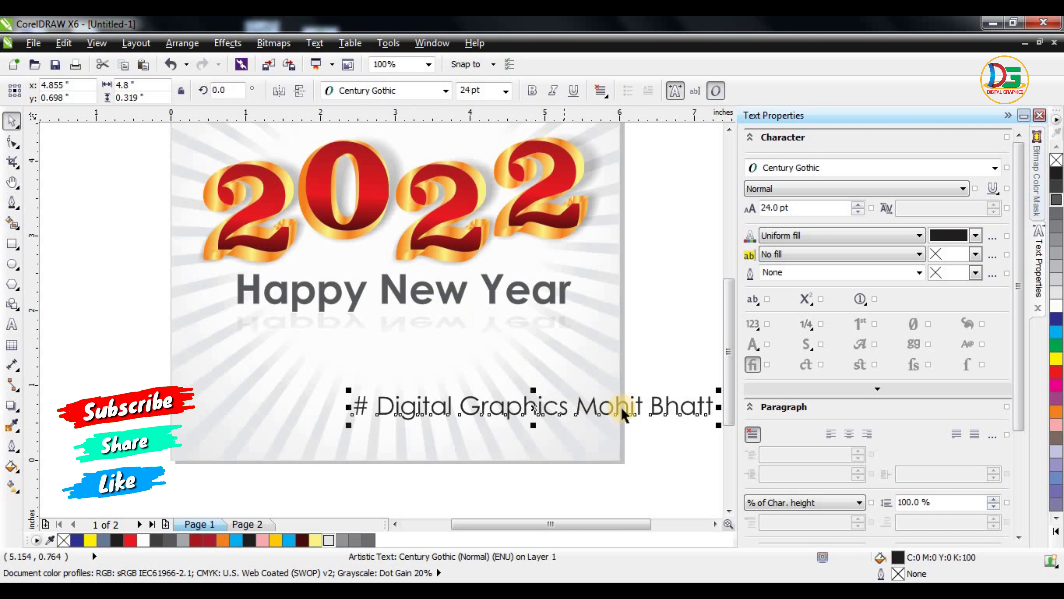
pyautogui.moveTo(621, 406); pyautogui.dragTo(472, 421)
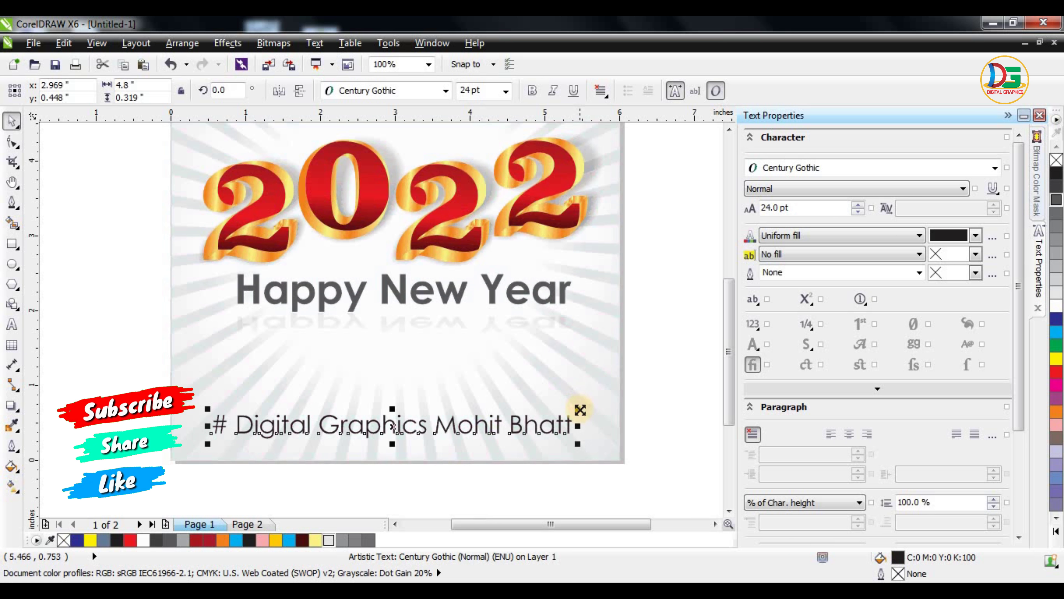
pyautogui.moveTo(572, 405)
pyautogui.mouseDown()
pyautogui.moveTo(493, 414)
pyautogui.moveTo(443, 343)
pyautogui.mouseUp()
# Step: Make the credit line 40% grey
pyautogui.click(1056, 251)
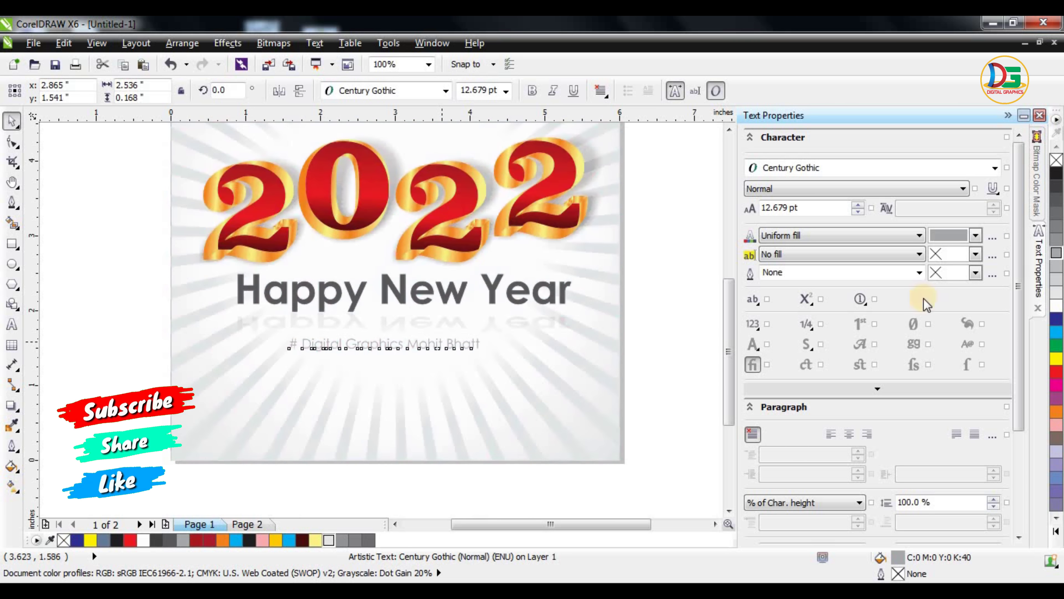
pyautogui.click(1056, 234)
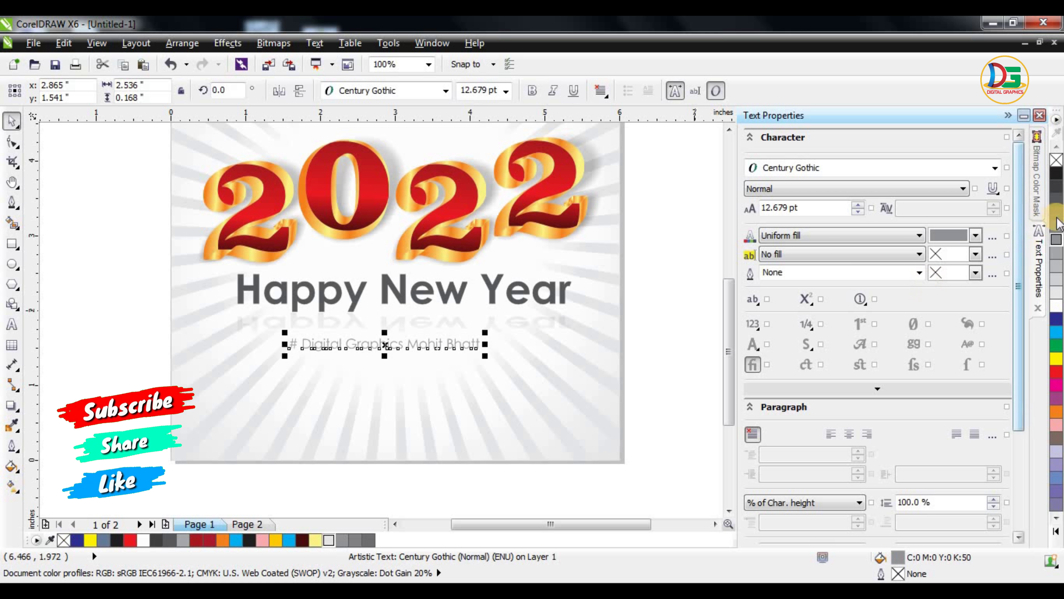
pyautogui.click(677, 375)
# Step: Place a bold 90% black copy of the credit line, about 13.1 pt, at the bottom edge
pyautogui.moveTo(463, 341)
pyautogui.mouseDown()
pyautogui.moveTo(432, 344)
pyautogui.moveTo(433, 444)
pyautogui.mouseUp()
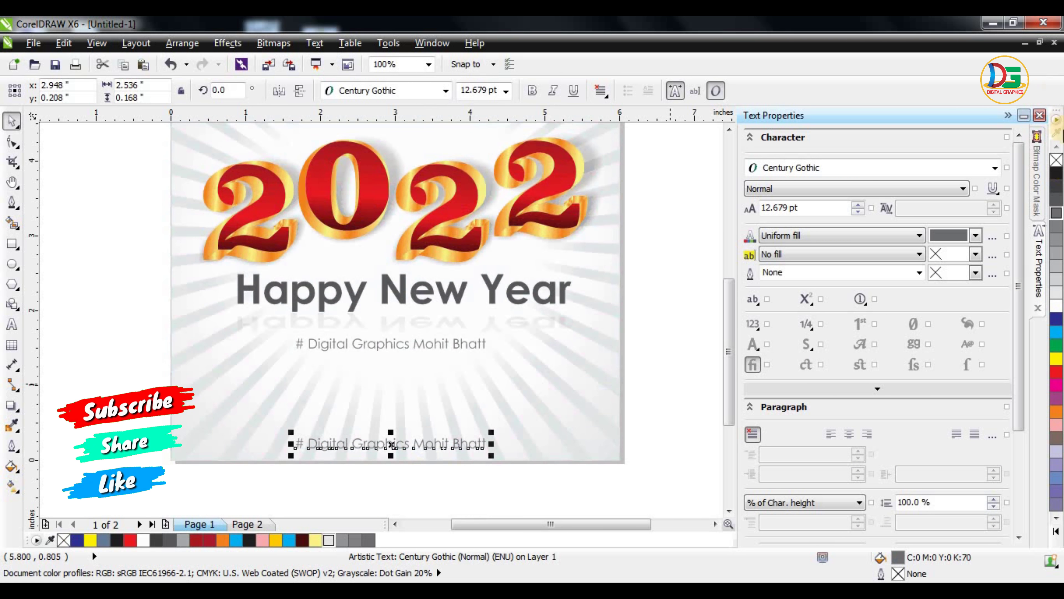
pyautogui.click(1056, 186)
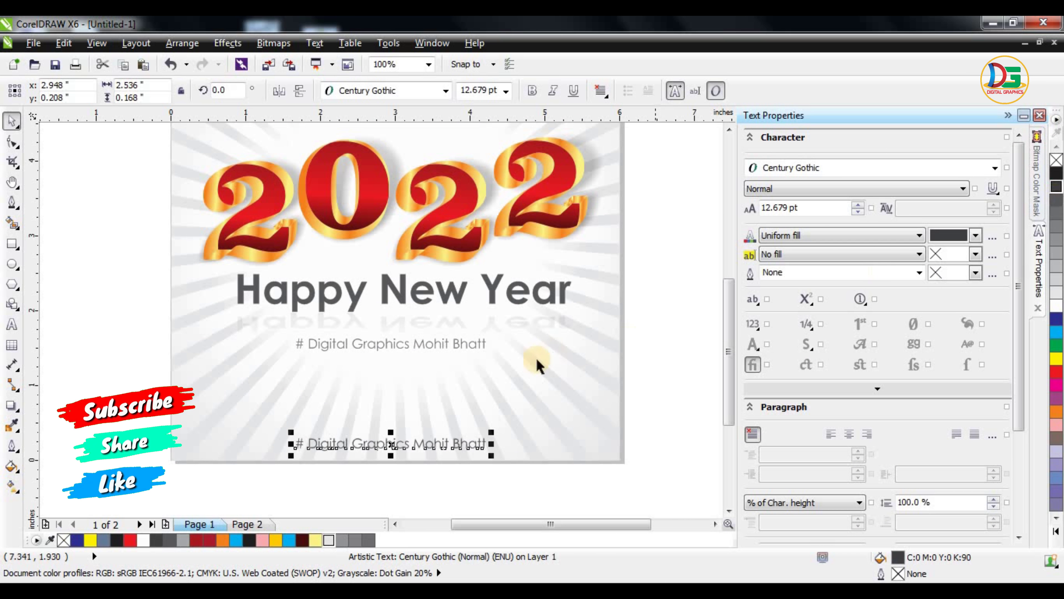
pyautogui.click(539, 93)
pyautogui.moveTo(493, 431); pyautogui.dragTo(494, 433)
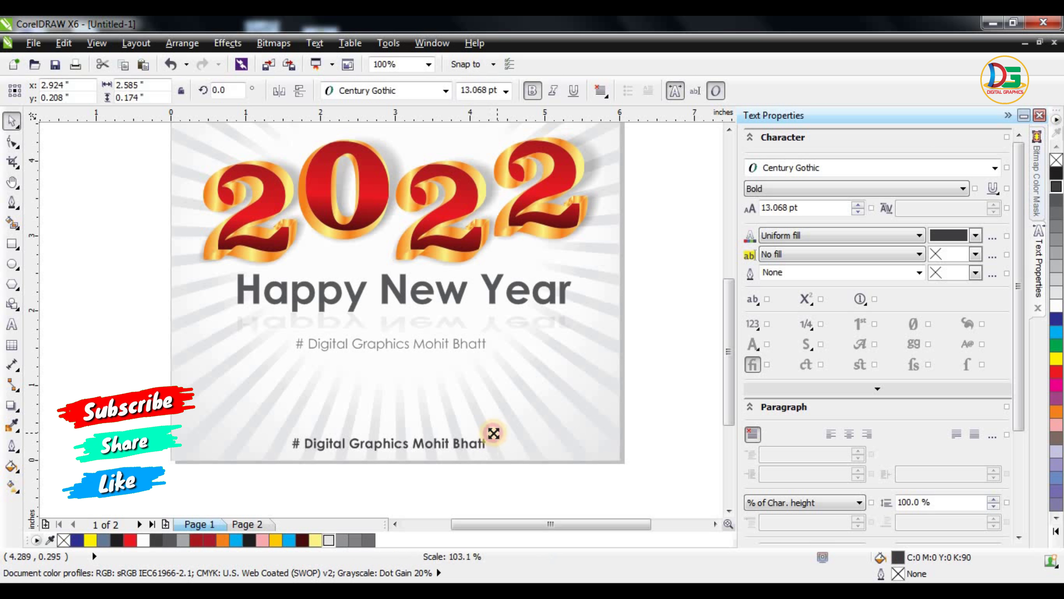
# Step: Replace the bottom line's text with 'Please Subscribe My You Tube Channel Thanks !'
pyautogui.doubleClick(494, 433)
pyautogui.hotkey('ctrl', 'a')
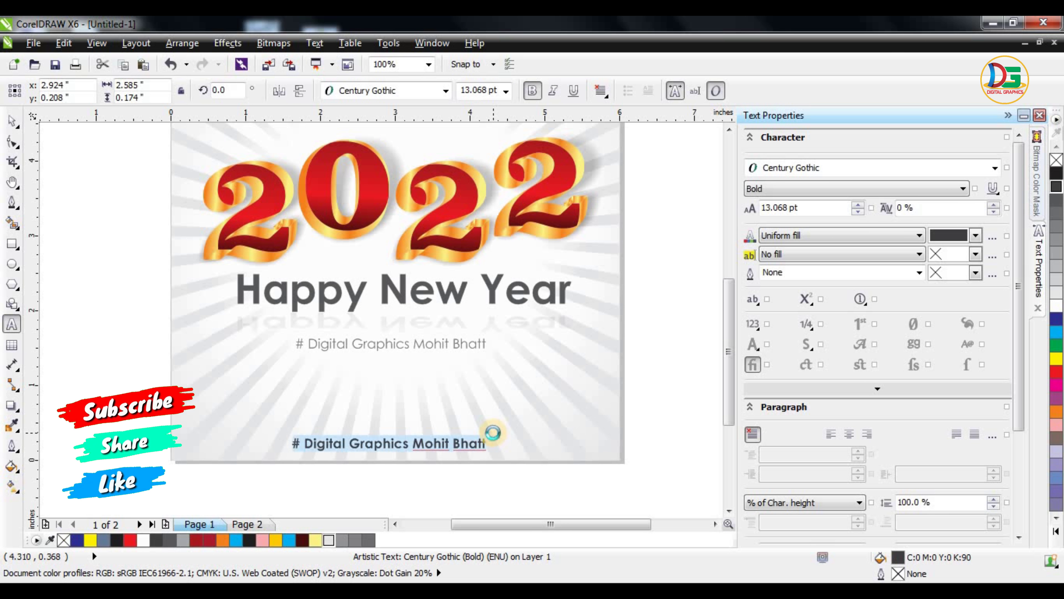
pyautogui.write('Pl')
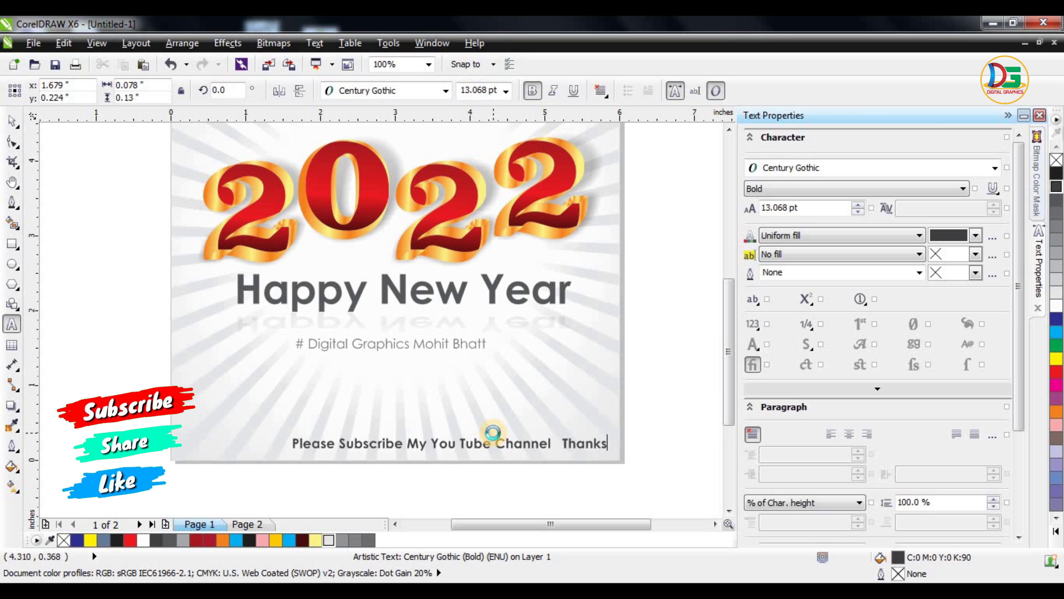
pyautogui.write('!')
# Step: Centre the subscribe line on the background, enlarge it, and fit the card in view
pyautogui.click(11, 121)
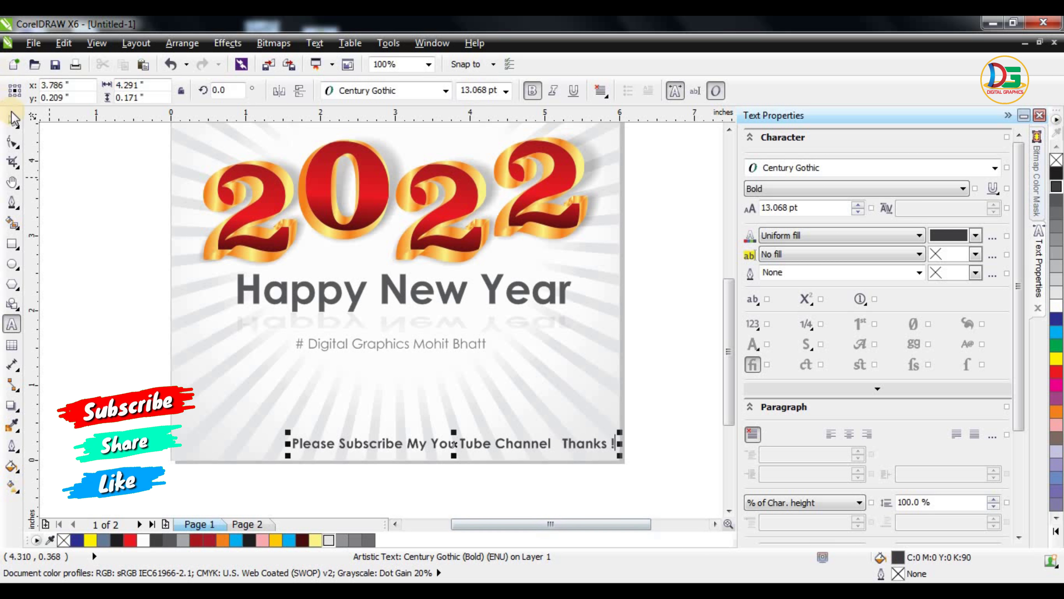
pyautogui.keyDown('shift'); pyautogui.click(269, 384); pyautogui.keyUp('shift')
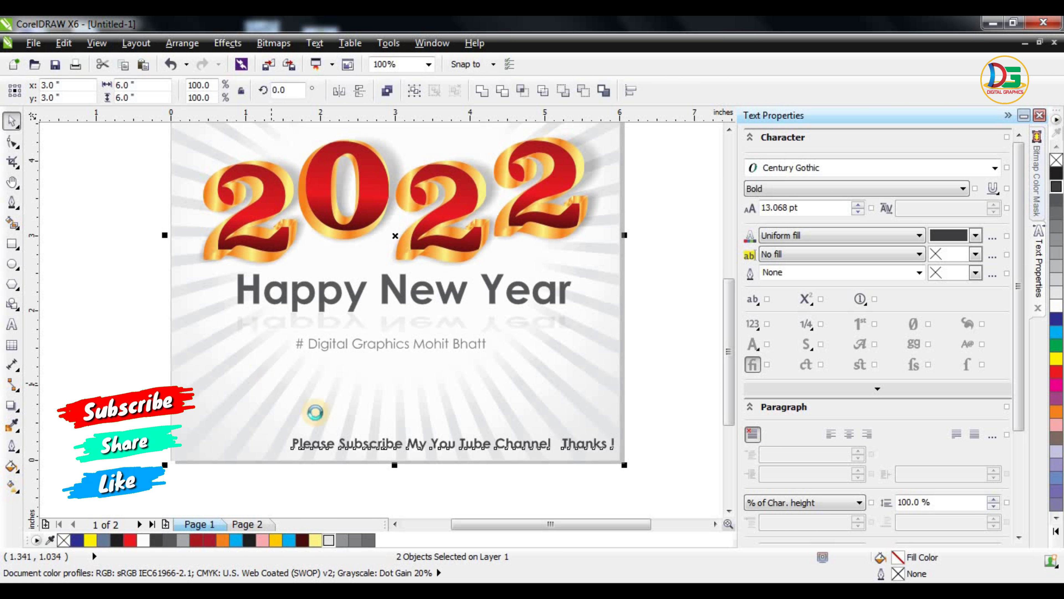
pyautogui.press('c')
pyautogui.click(637, 415)
pyautogui.click(541, 442)
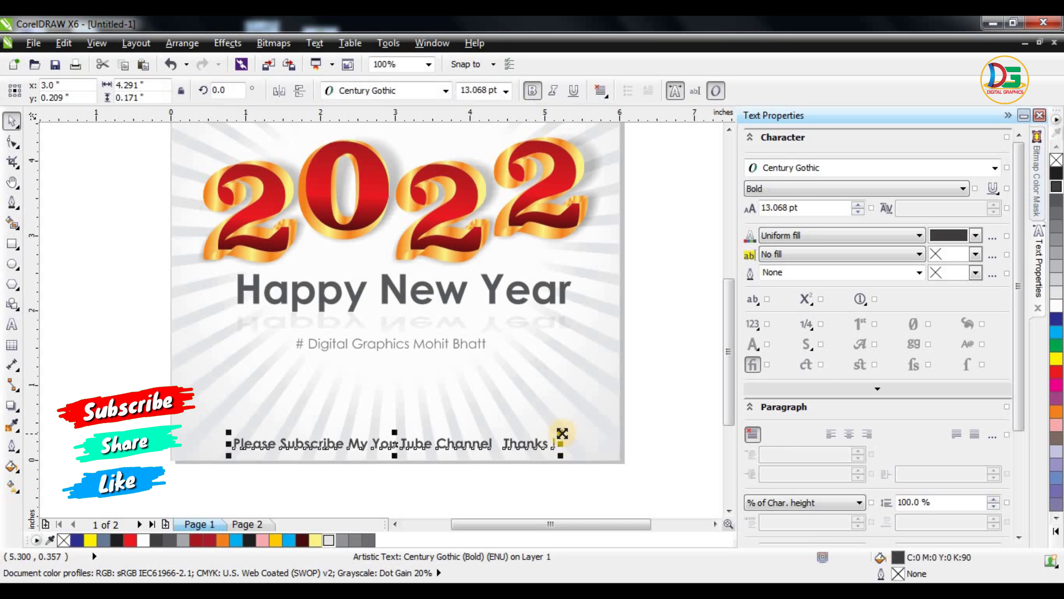
pyautogui.moveTo(560, 430); pyautogui.dragTo(595, 427)
pyautogui.click(687, 302)
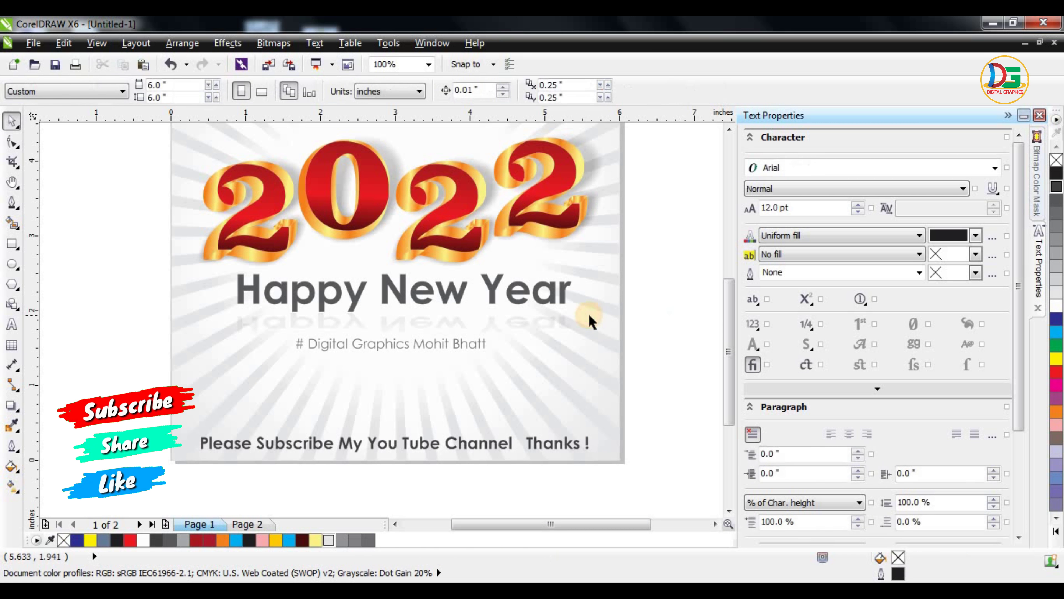
pyautogui.hotkey('shift', 'F4')
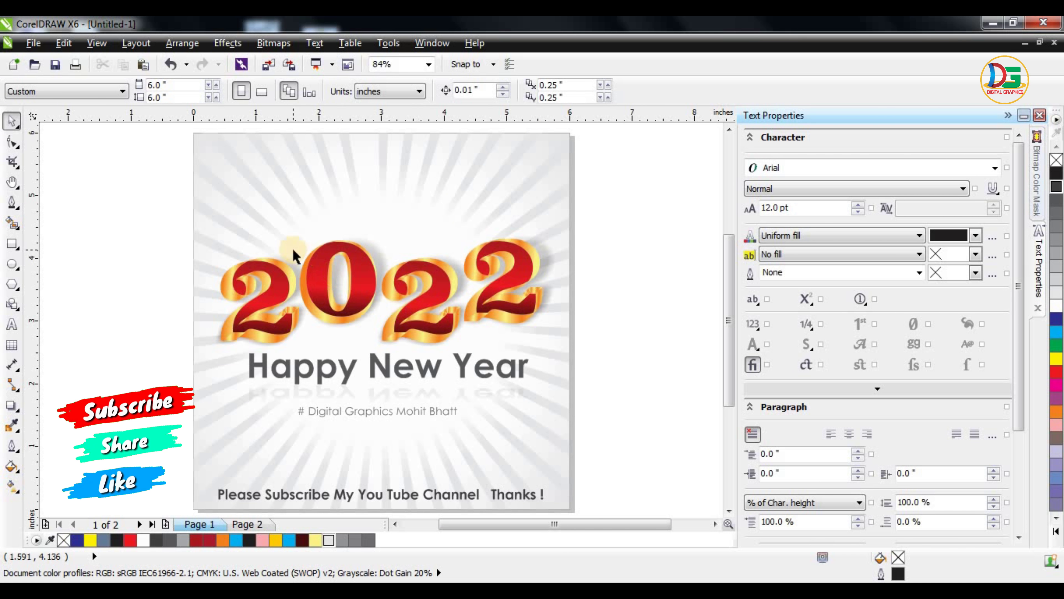